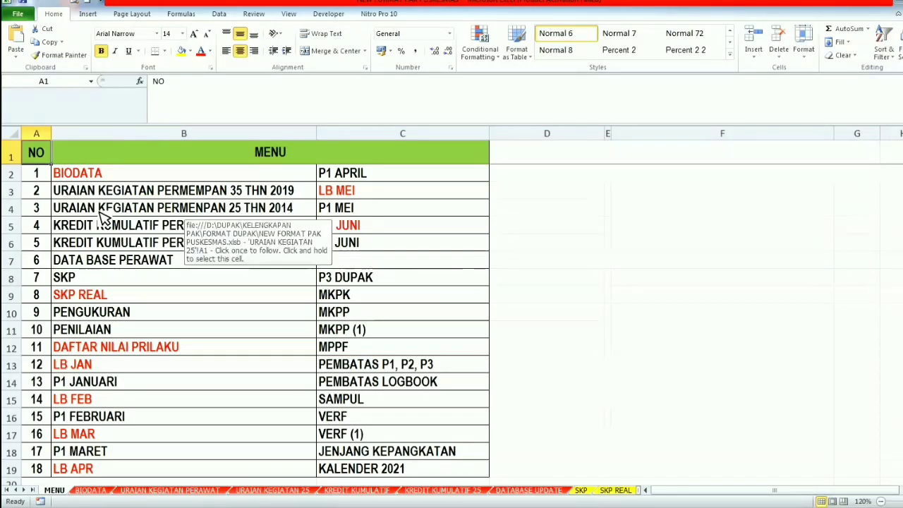
Open the BIODATA sheet from the menu, look at its NOMOR URUT field and return to the menu.
left_click(79, 180)
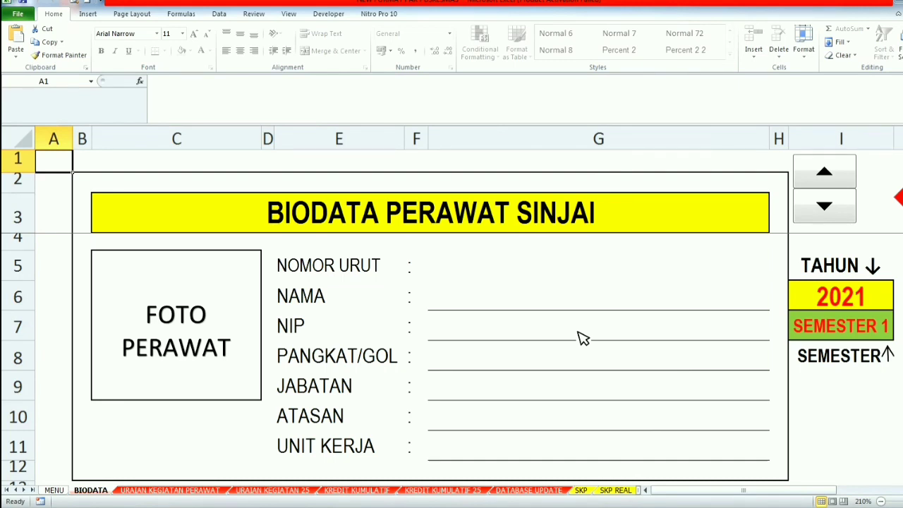
left_click(475, 275)
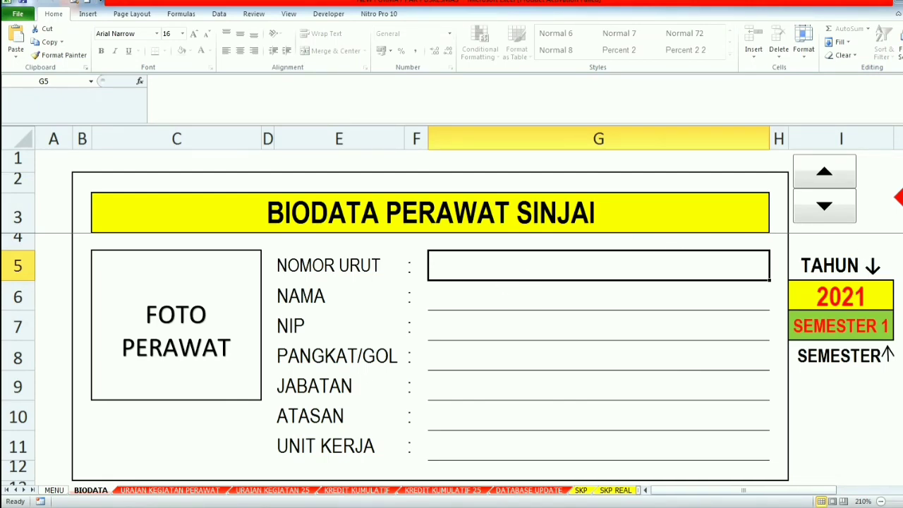
left_click(899, 198)
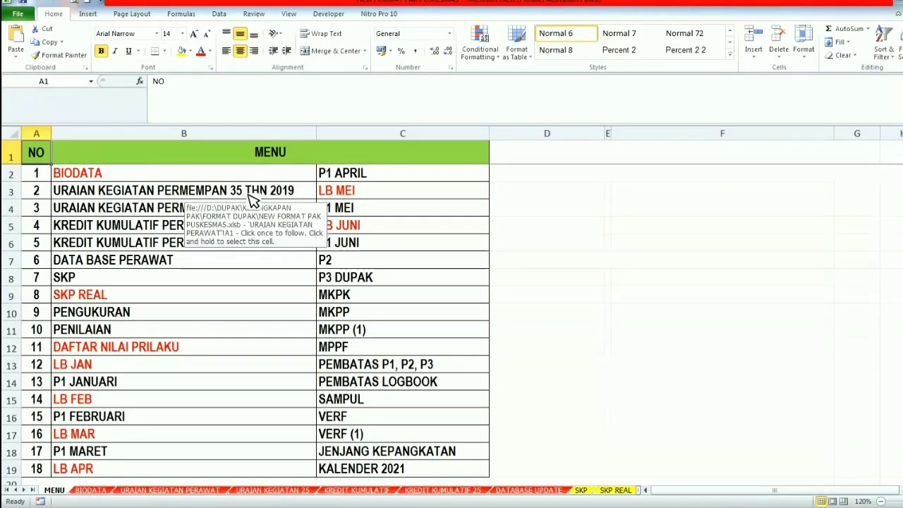
Look through the URAIAN KEGIATAN PERMENPAN 35 THN 2019 activity list for each nurse position level and return to the menu.
left_click(187, 194)
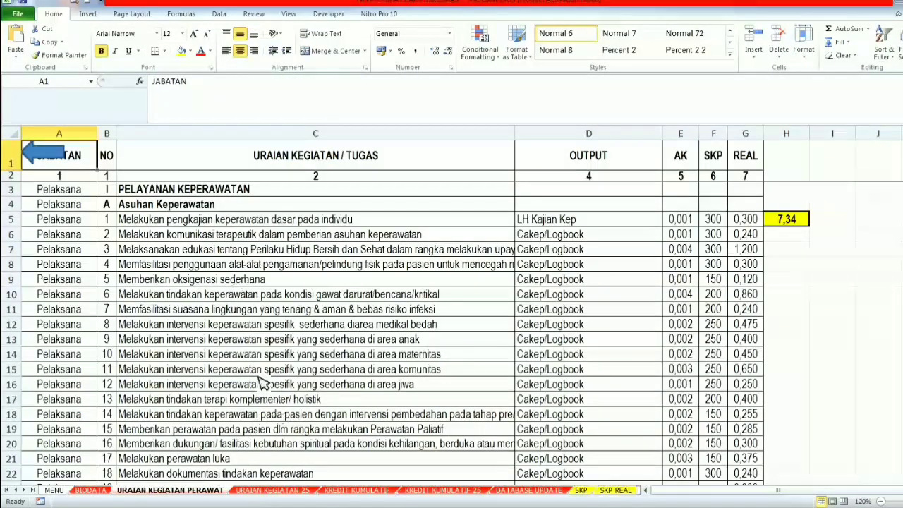
left_click_drag(42, 223, 98, 369)
scroll(451, 332, "down", 20)
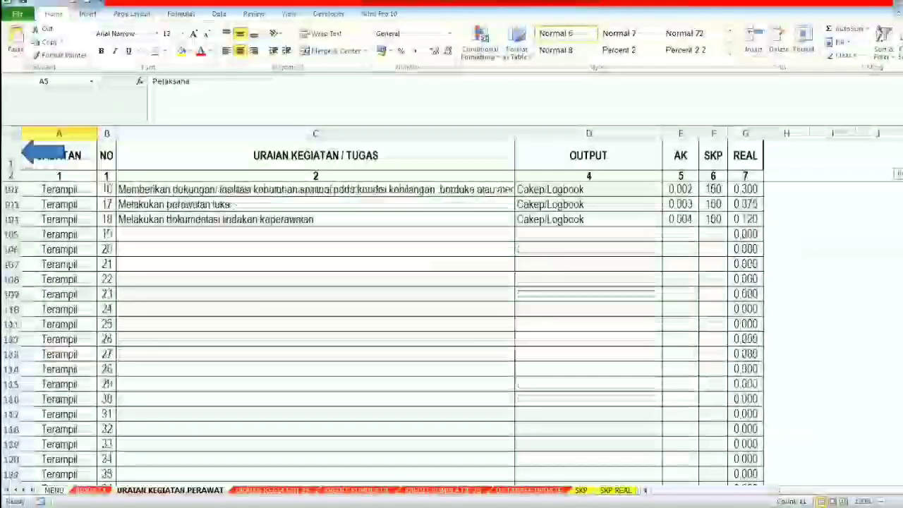
scroll(451, 331, "down", 20)
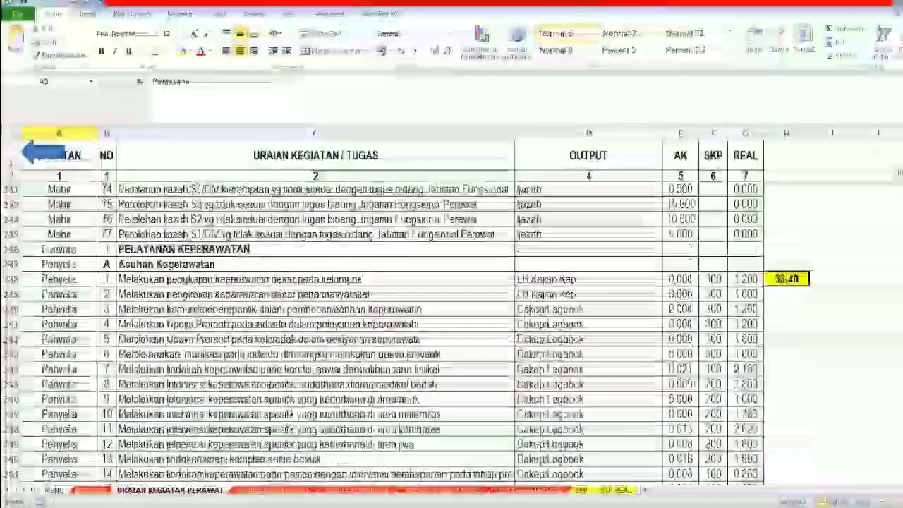
scroll(451, 332, "down", 20)
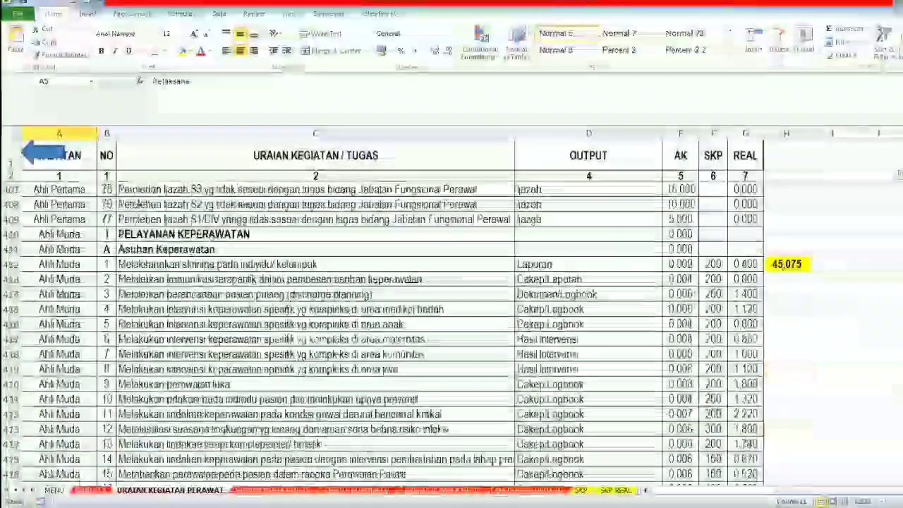
scroll(451, 331, "up", 20)
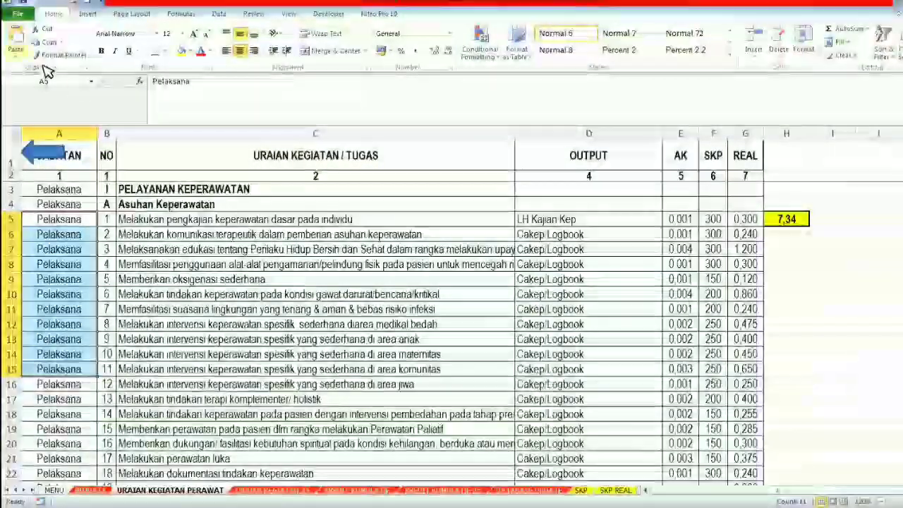
left_click(46, 156)
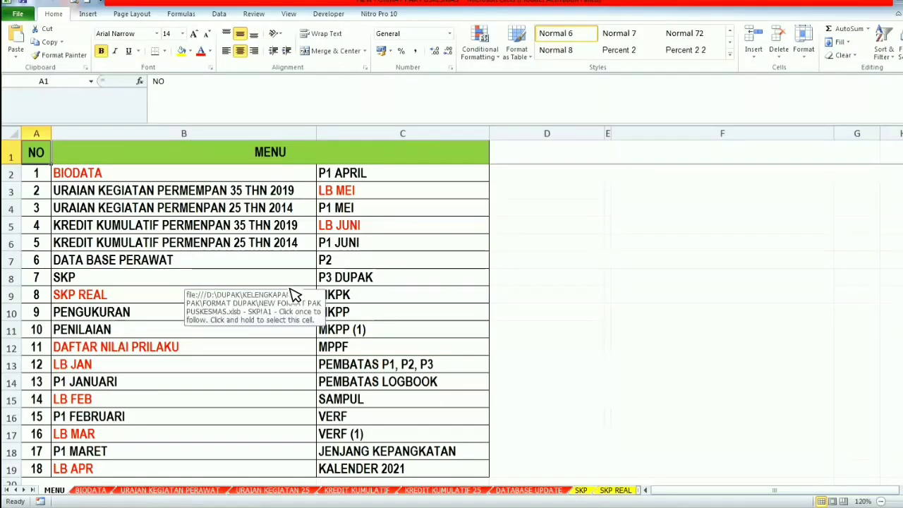
Examine the NIP, name, rank and position columns and their records in DATA BASE PERAWAT, and return to the menu.
left_click(104, 264)
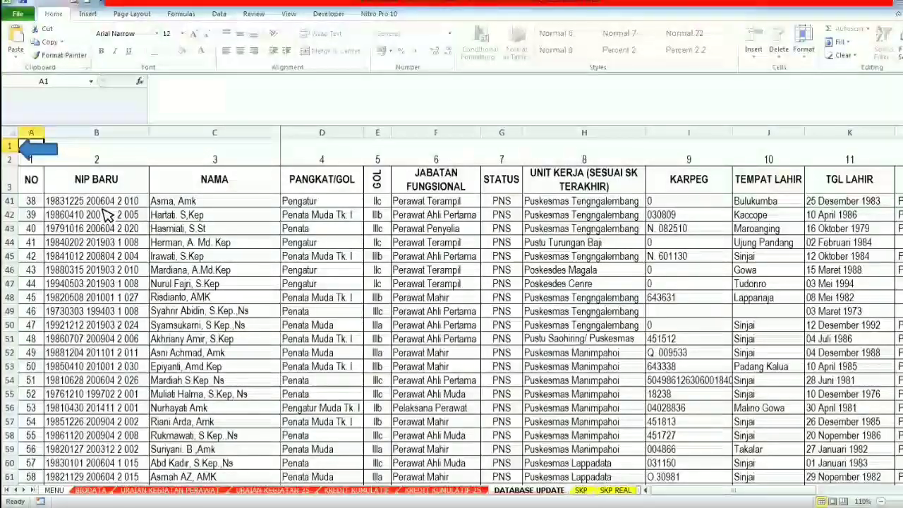
left_click(94, 189)
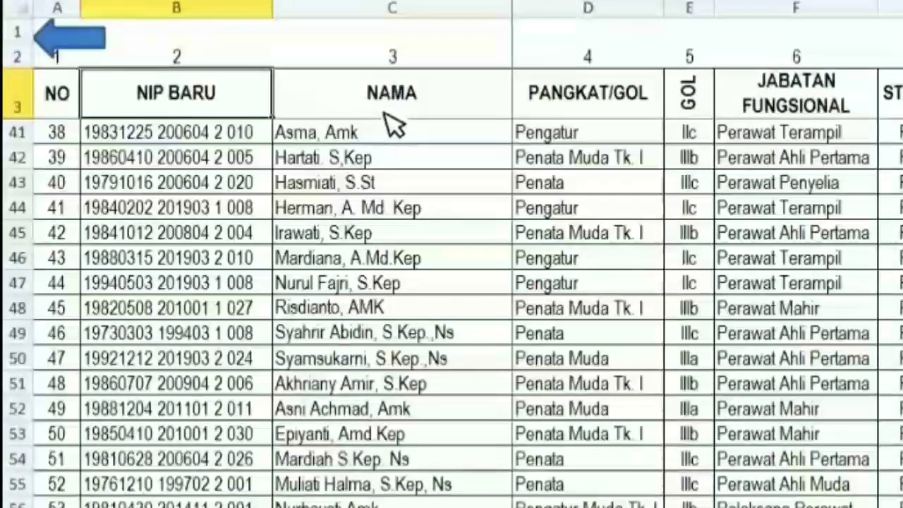
left_click(212, 190)
left_click(571, 106)
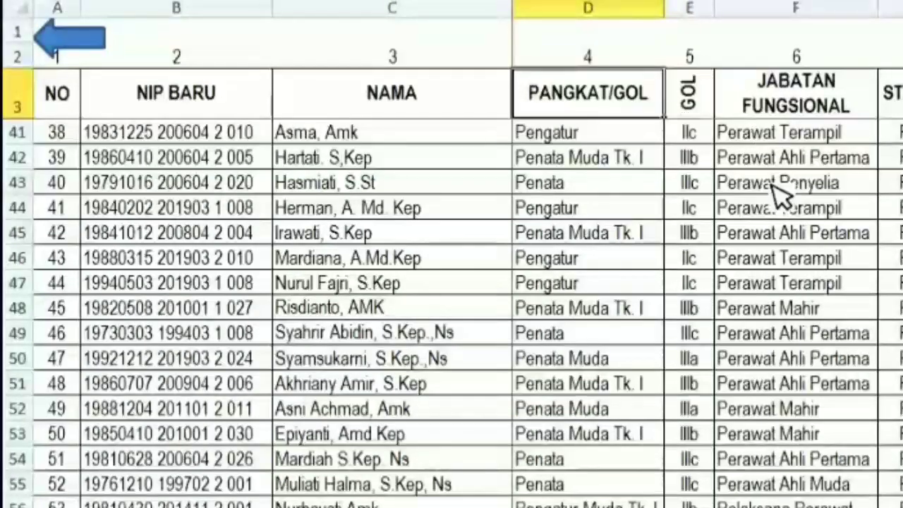
left_click_drag(160, 155, 818, 421)
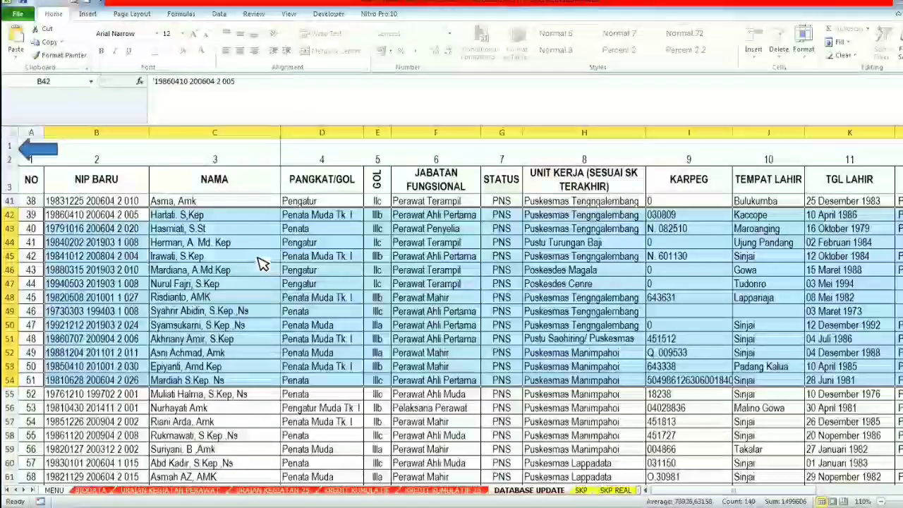
left_click(32, 146)
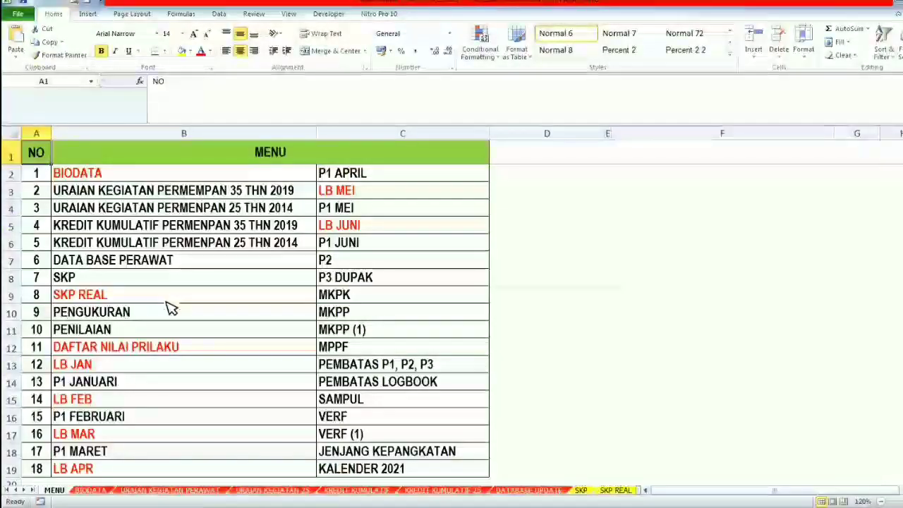
Open the SKP form and examine its assessor fields, employee fields, activity rows and KUAL/MUTU target column.
left_click(71, 282)
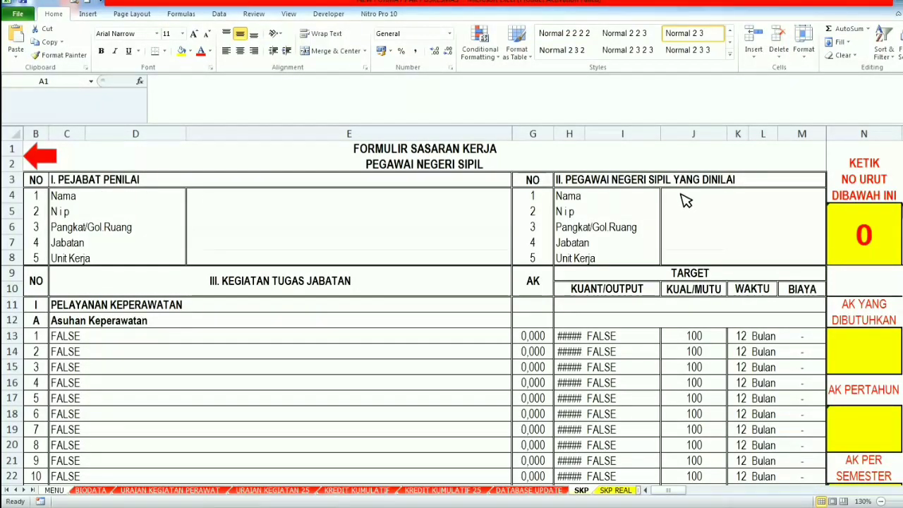
left_click_drag(286, 217, 274, 250)
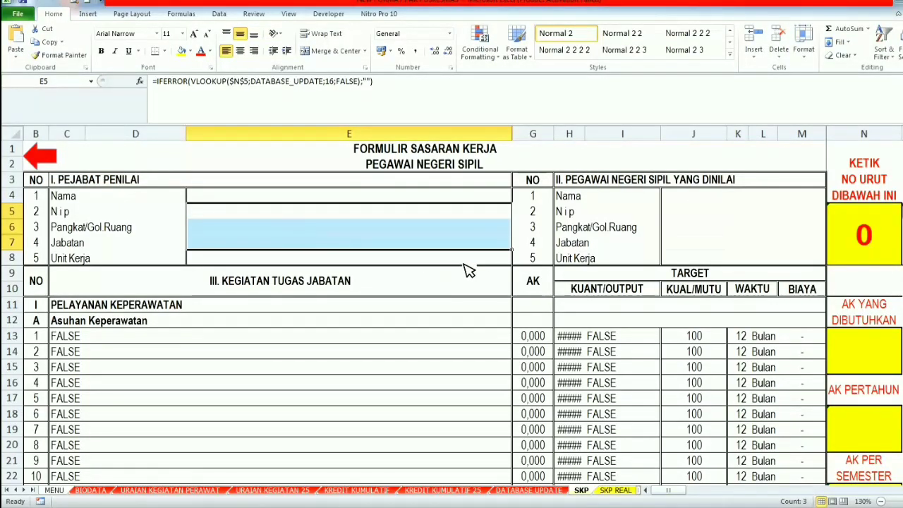
left_click_drag(146, 335, 186, 466)
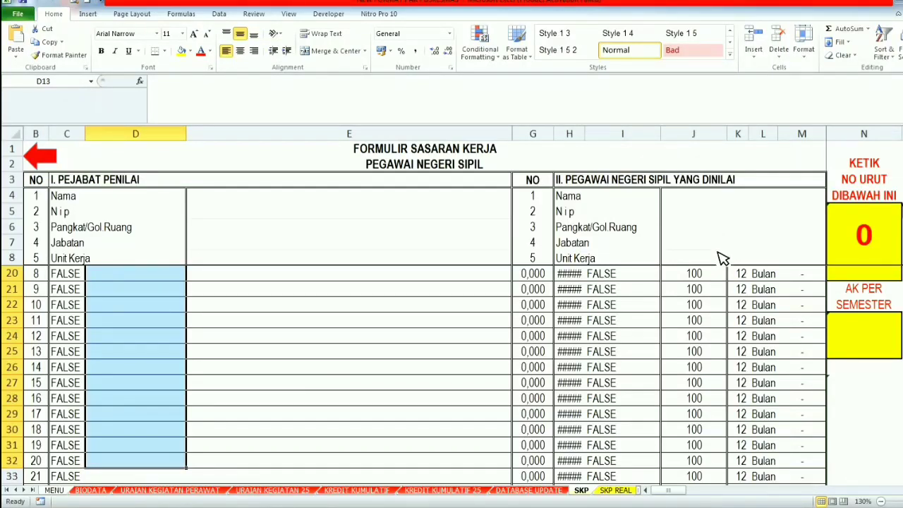
left_click(675, 246)
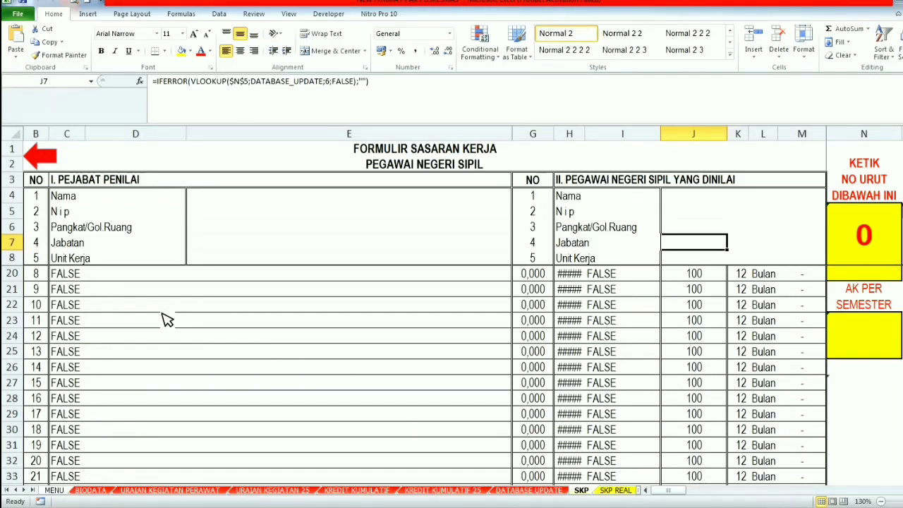
left_click_drag(125, 292, 171, 446)
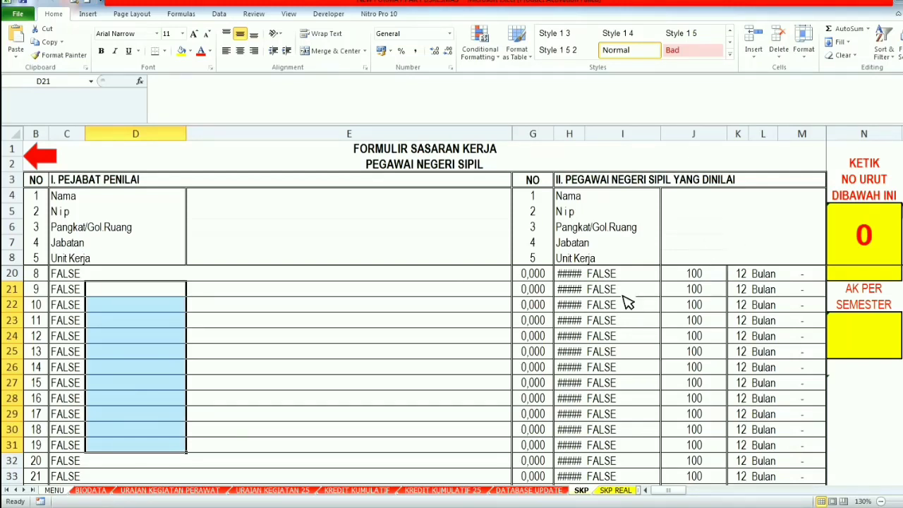
left_click_drag(723, 349, 725, 338)
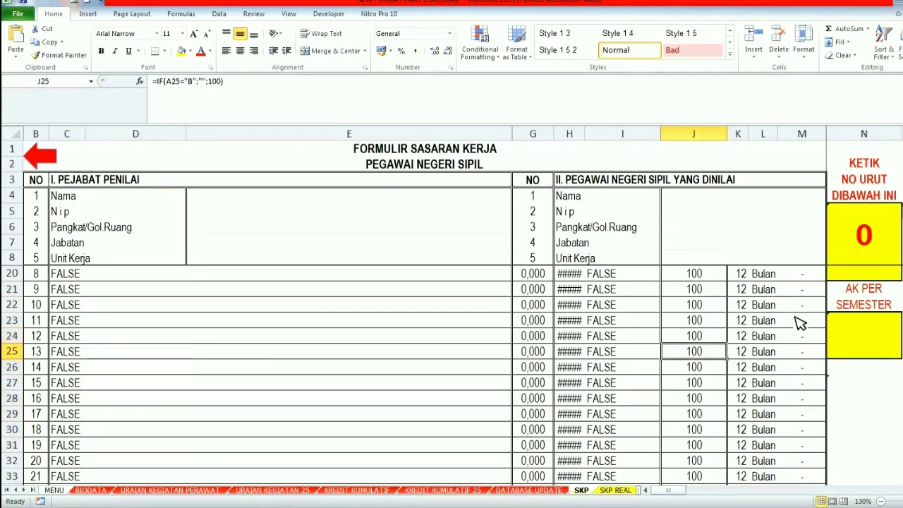
left_click_drag(902, 216, 902, 141)
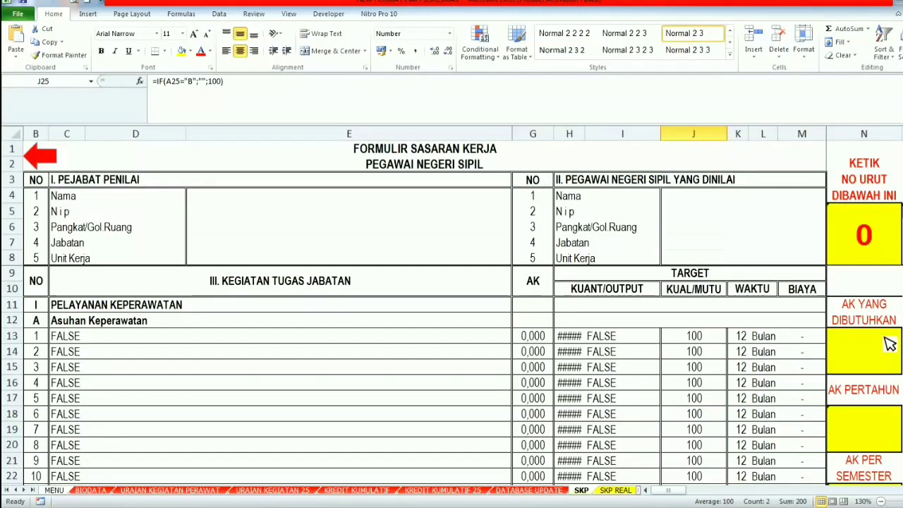
Inspect the AK YANG DIBUTUHKAN, AK PERTAHUN and AK PER SEMESTER cells of the SKP form and return to the menu.
left_click(873, 357)
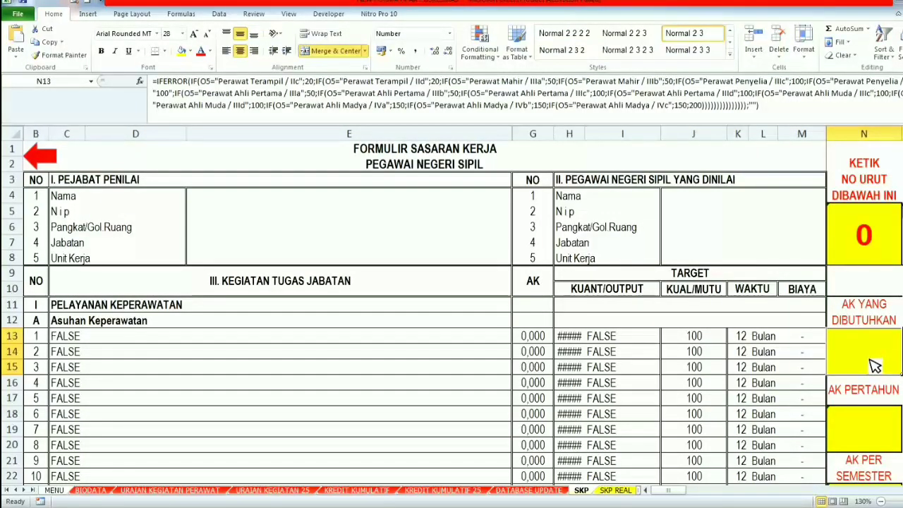
left_click(878, 423)
left_click_drag(902, 177, 902, 187)
left_click(866, 445)
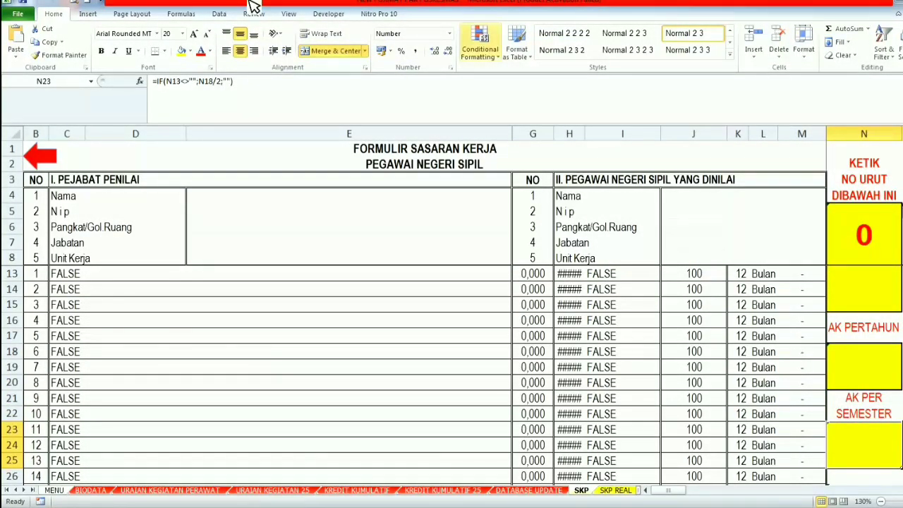
left_click(46, 179)
left_click(42, 163)
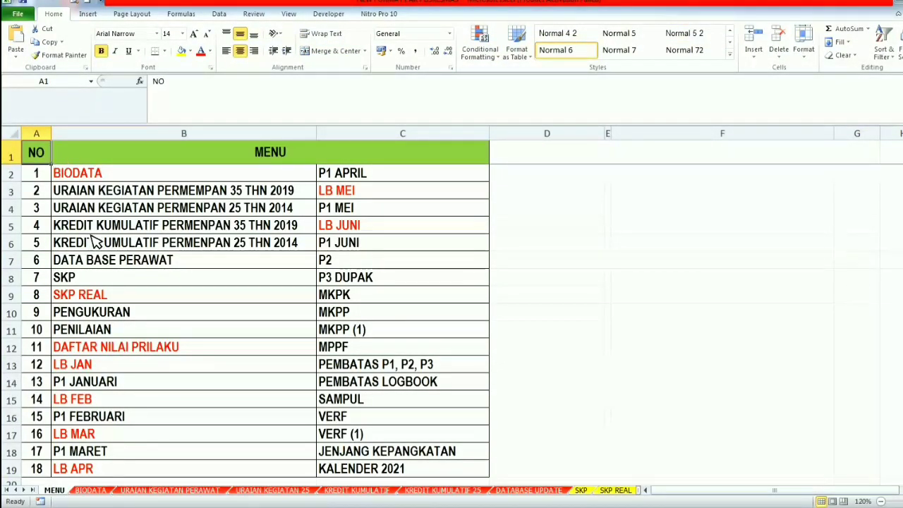
View the SKP REAL sheet and the PENGUKURAN sheet from the menu, returning to the menu after each.
left_click(85, 300)
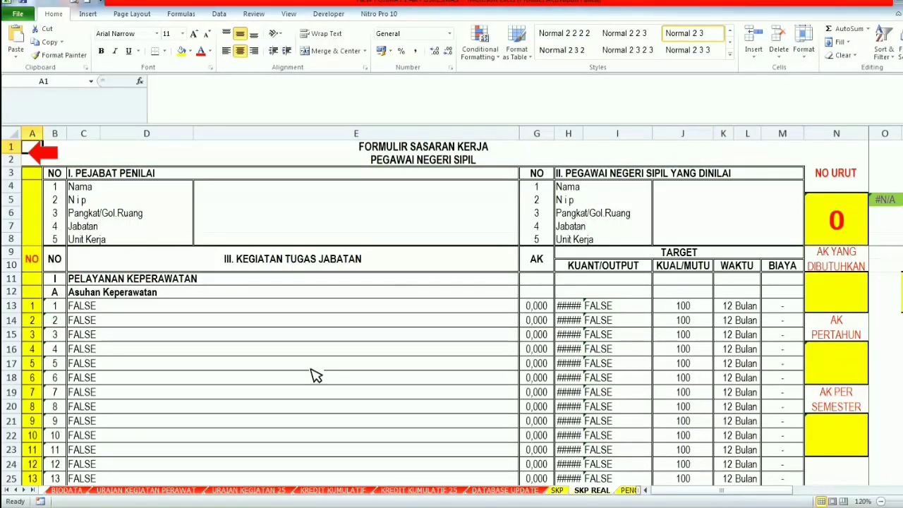
left_click(55, 156)
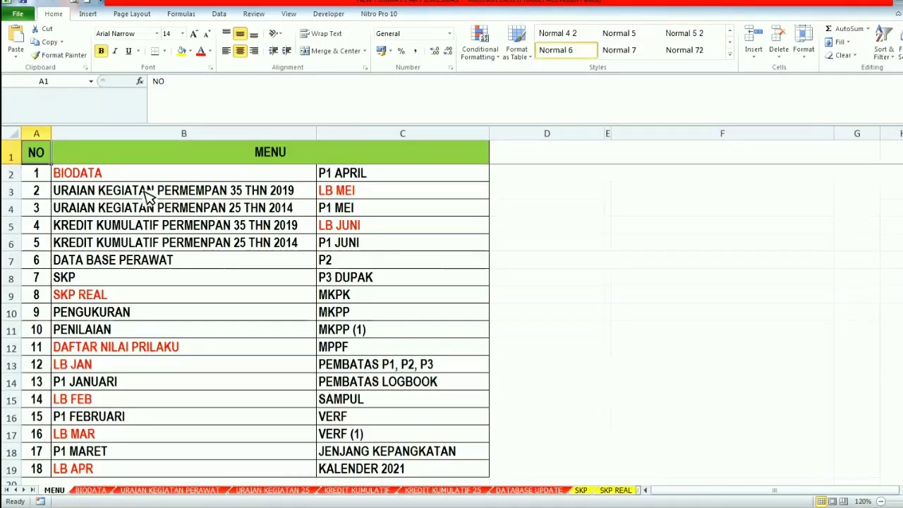
left_click(91, 314)
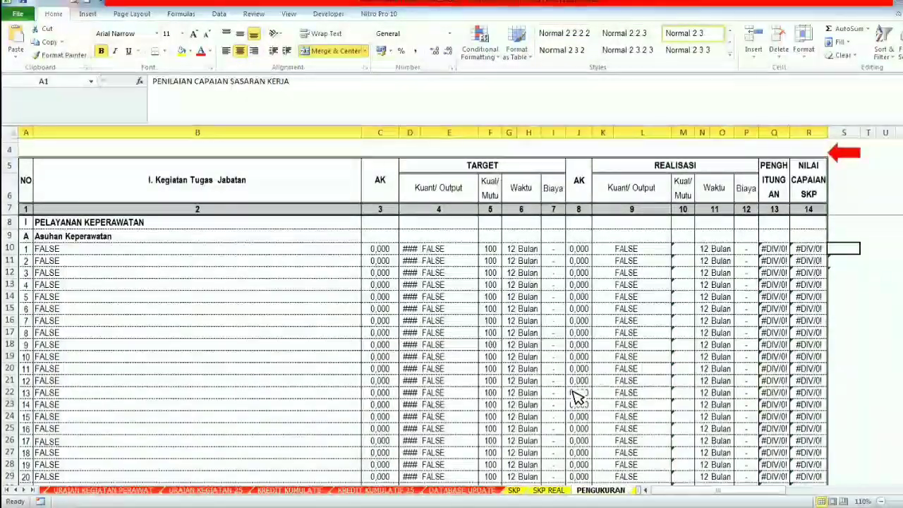
left_click(850, 155)
left_click(850, 155)
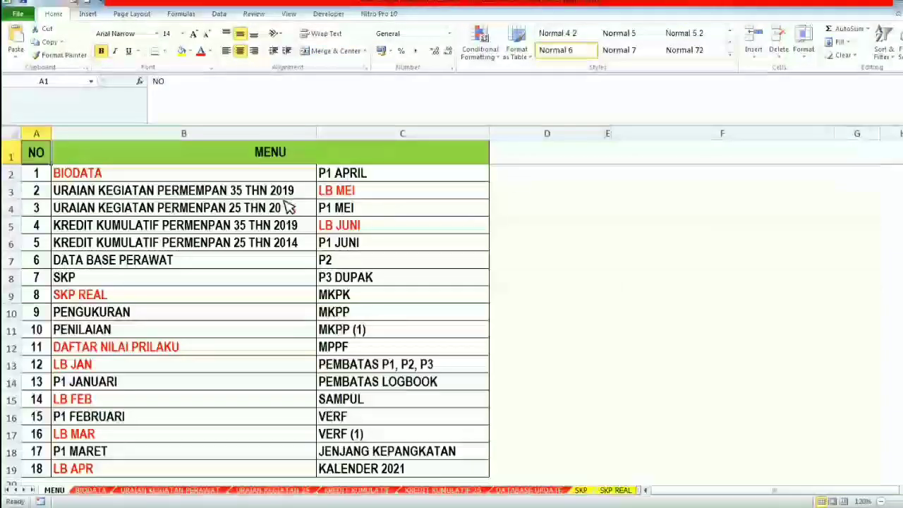
Review the PENILAIAN sheet, including the Perilaku Kerja scores from Orientasi Pelayanan to Nilai rata-rata, and return to the menu.
left_click(77, 337)
left_click(71, 334)
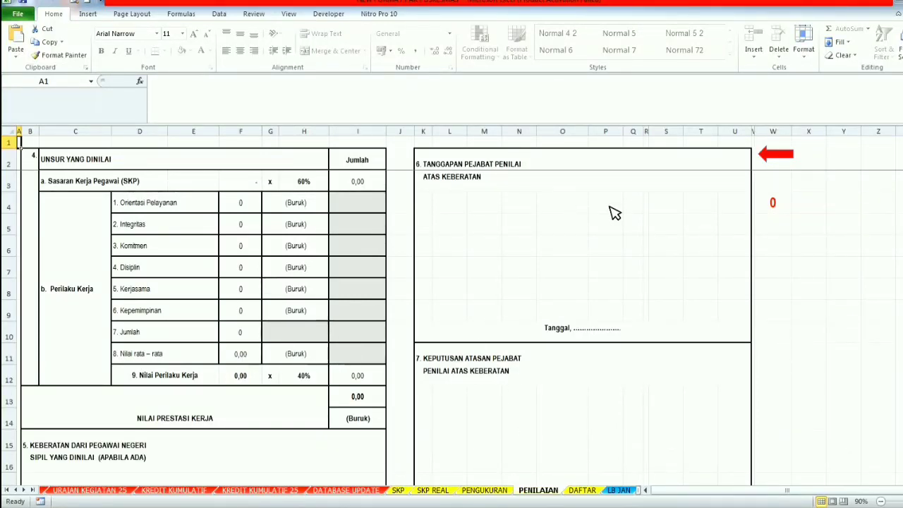
scroll(746, 357, "down", 6)
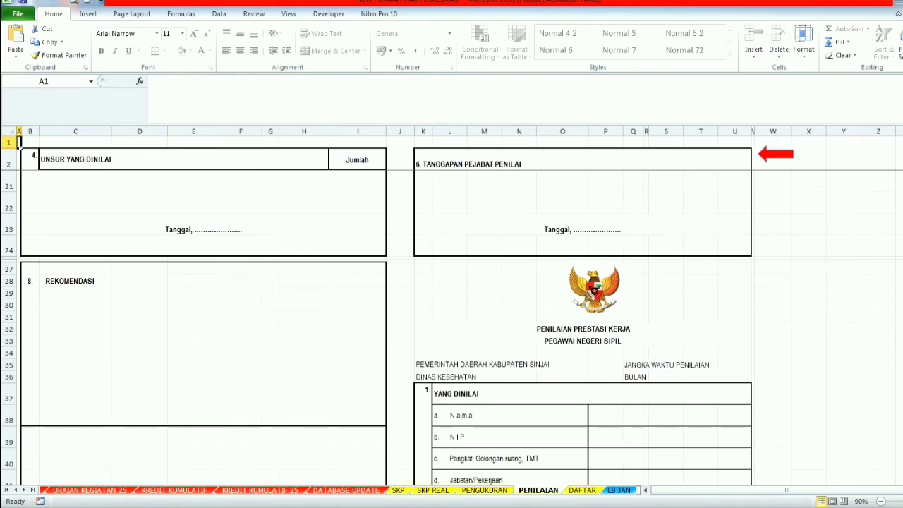
left_click_drag(901, 323, 901, 254)
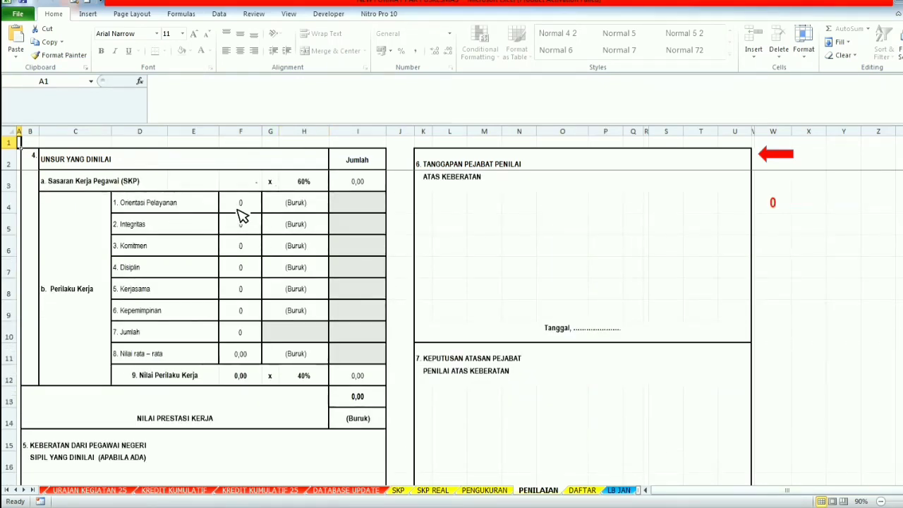
left_click_drag(238, 212, 259, 354)
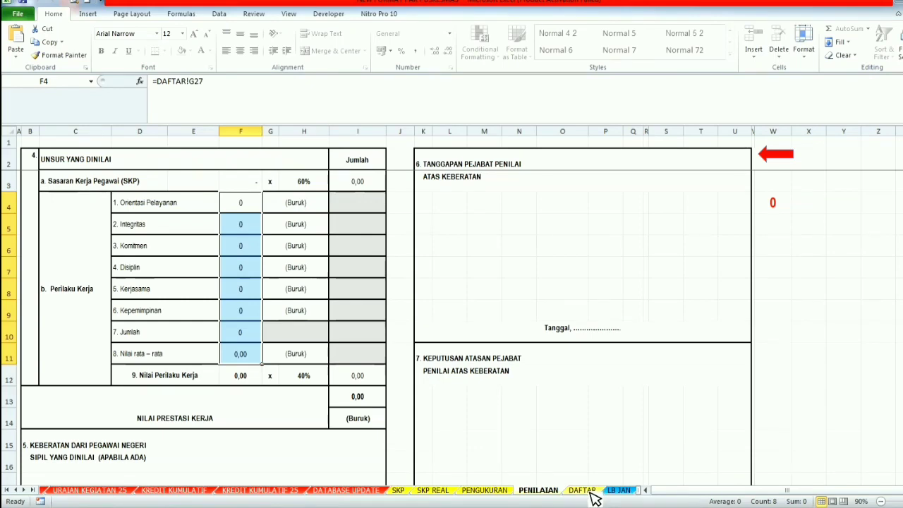
left_click(772, 167)
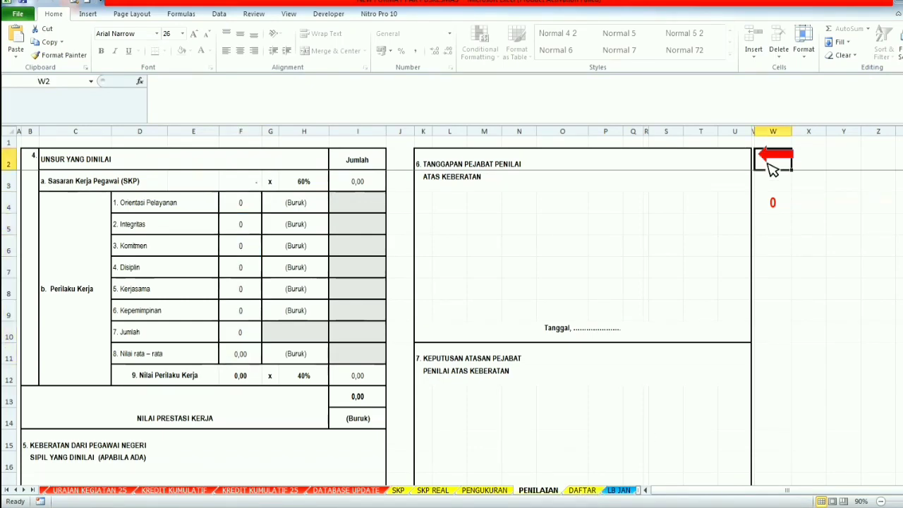
left_click(773, 161)
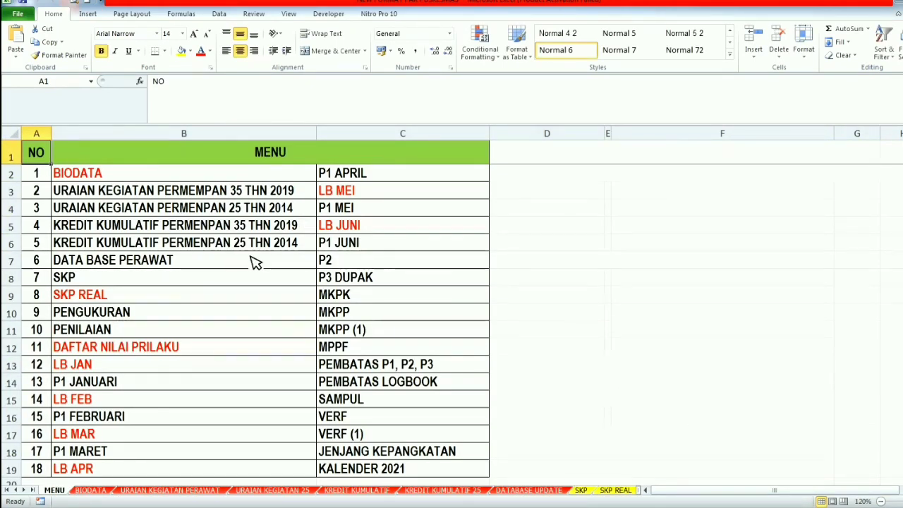
Open the DAFTAR NILAI PRILAKU sheet, preview its printout, and examine the ANGKA cells from ORIENTASI PELAYANAN to KEPEMIMPINAN.
left_click(91, 352)
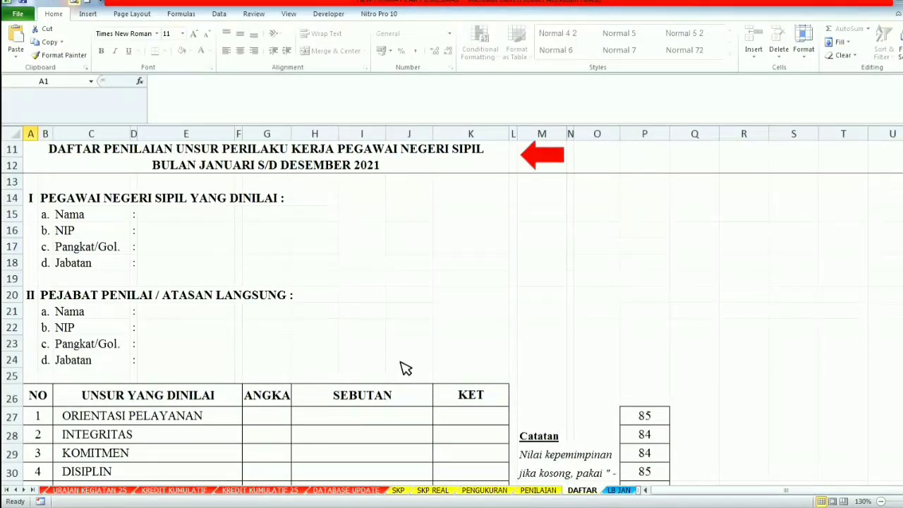
key("ctrl+p")
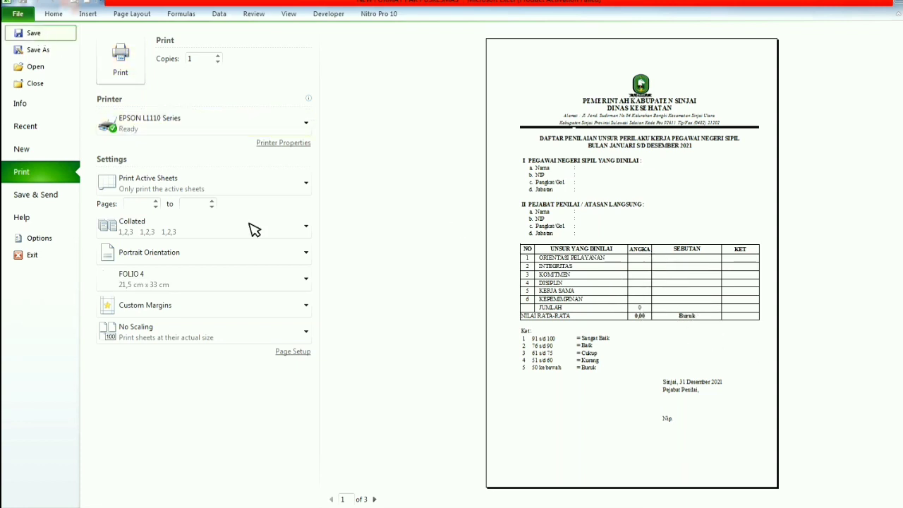
key("Escape")
scroll(336, 330, "down", 4)
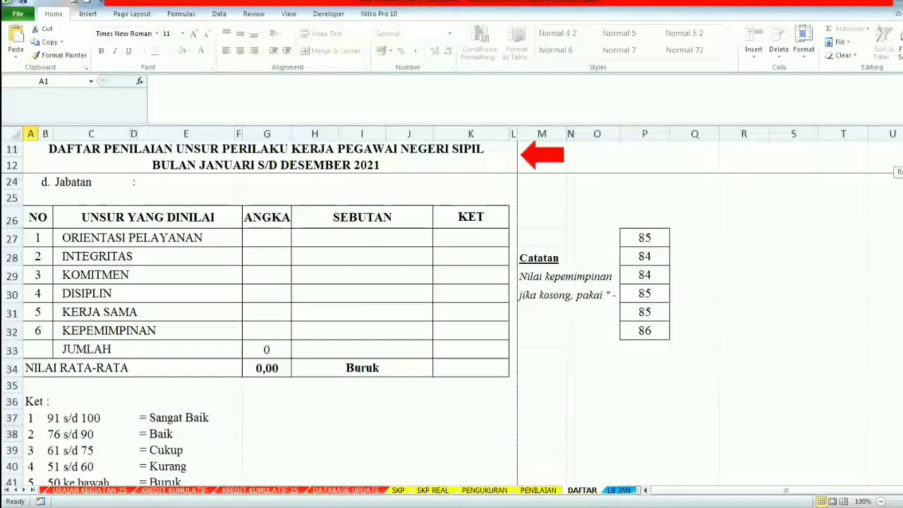
left_click_drag(264, 240, 289, 337)
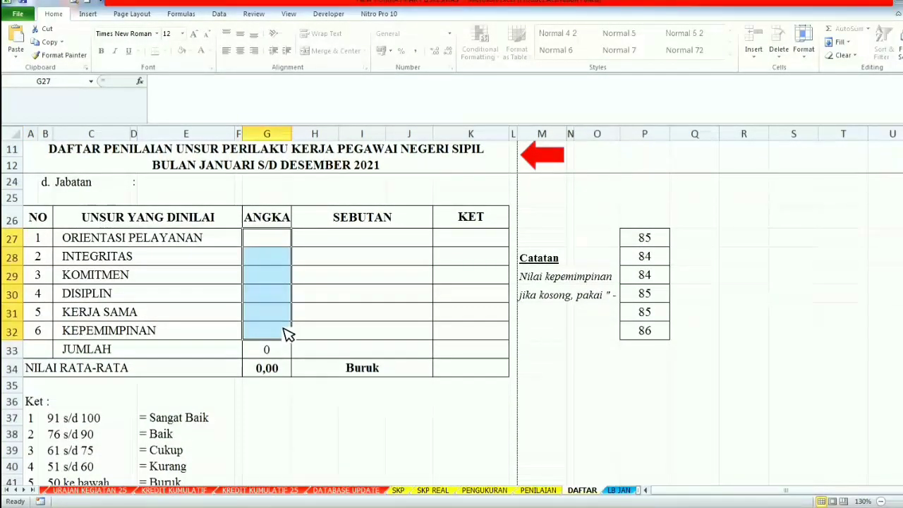
left_click_drag(263, 244, 282, 333)
Check the linked Perilaku Kerja scores from Orientasi Pelayanan to Jumlah on the PENILAIAN sheet and return to the menu.
left_click(538, 490)
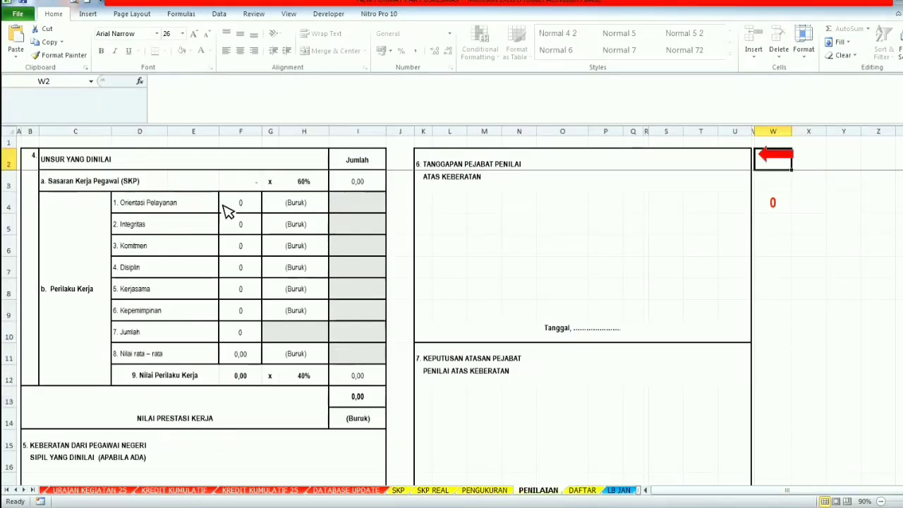
left_click_drag(227, 207, 253, 330)
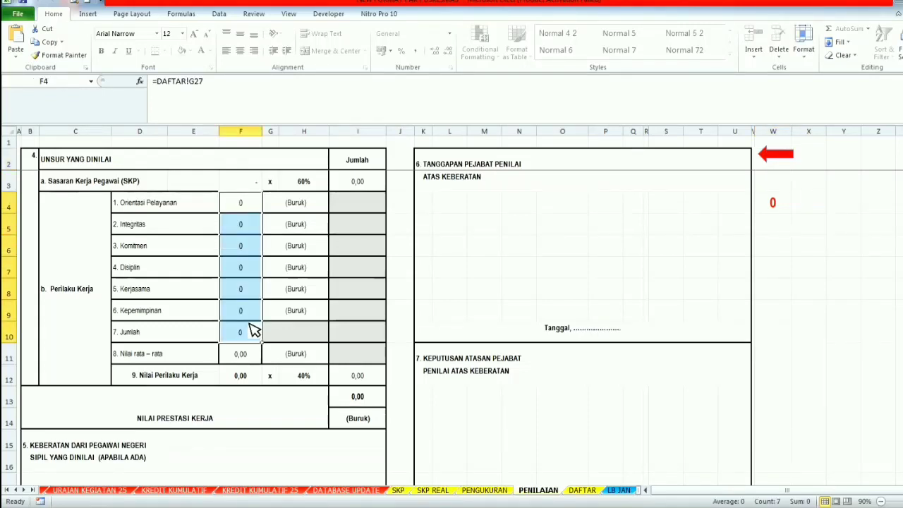
left_click(780, 157)
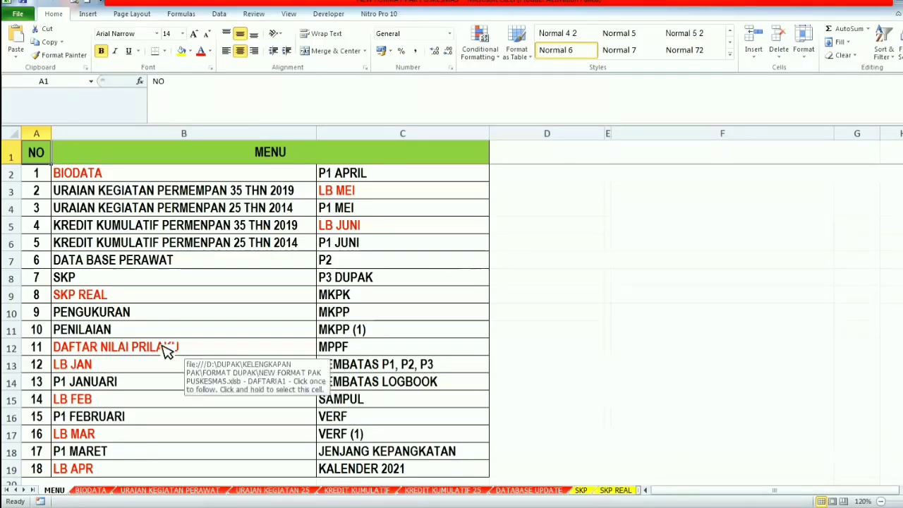
View the LB JAN, P2 and P3 DUPAK sheets from the menu, returning to the menu after each.
left_click(73, 365)
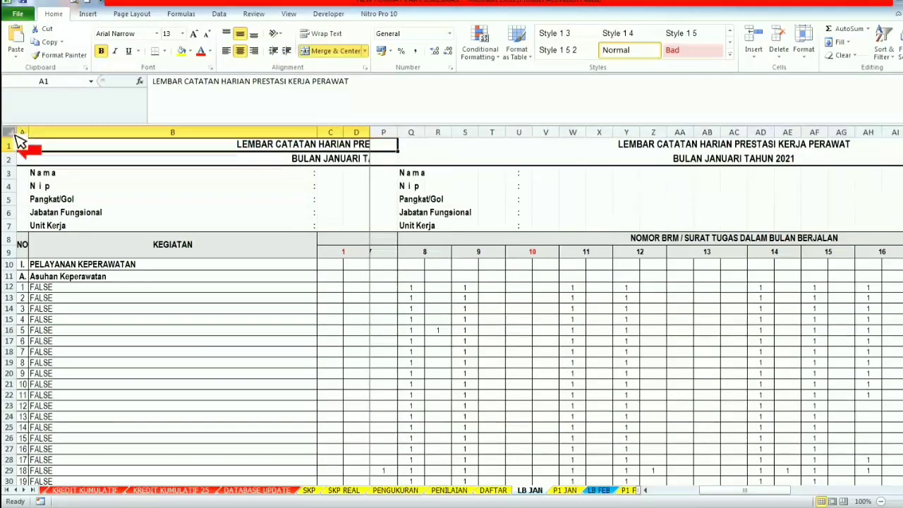
left_click(27, 148)
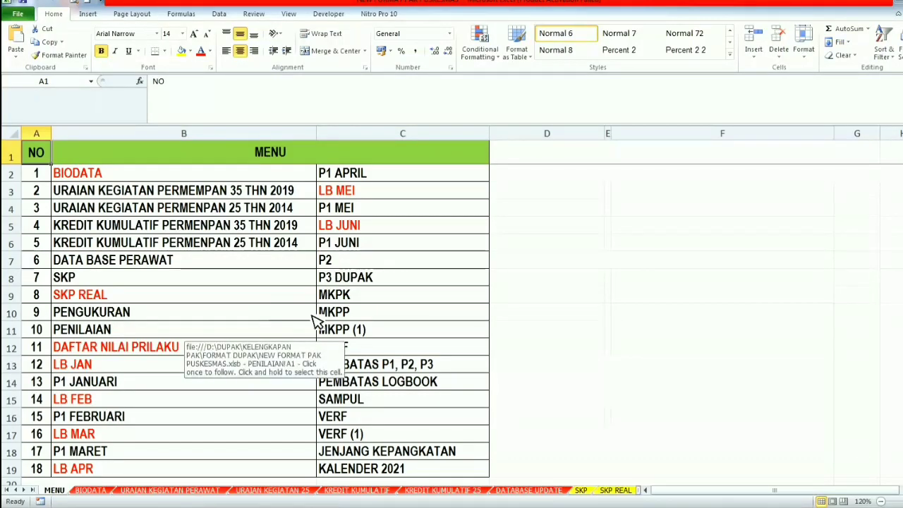
left_click(325, 261)
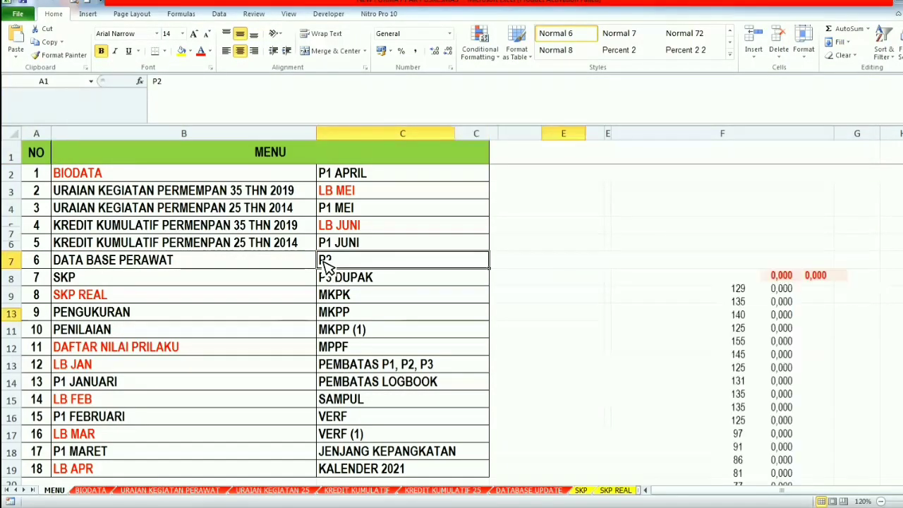
left_click(839, 154)
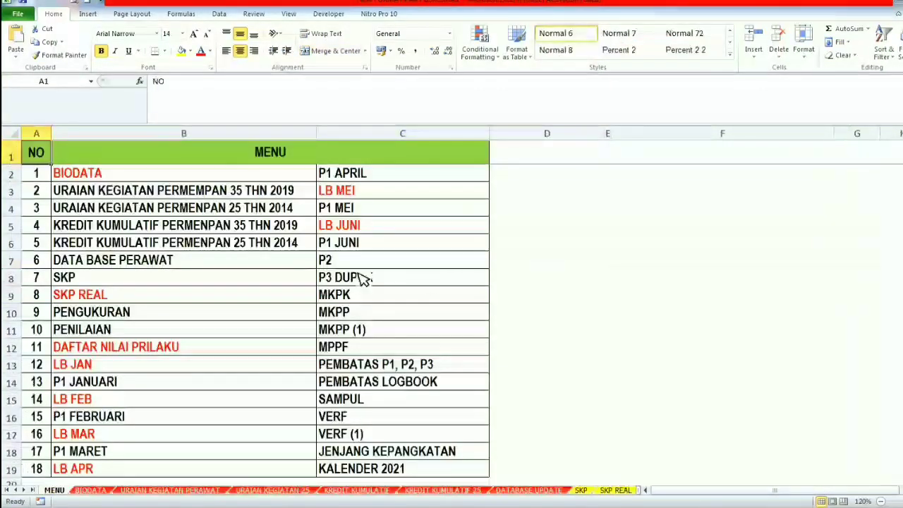
left_click(331, 282)
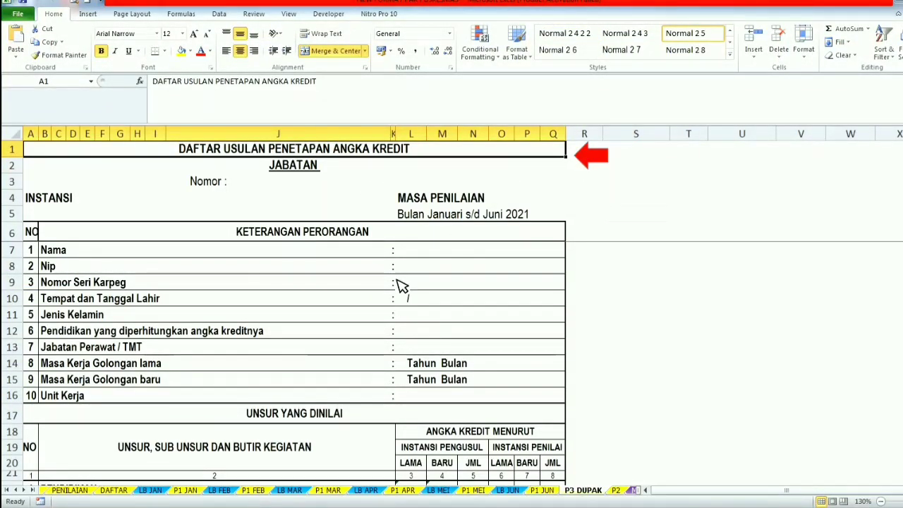
left_click(589, 170)
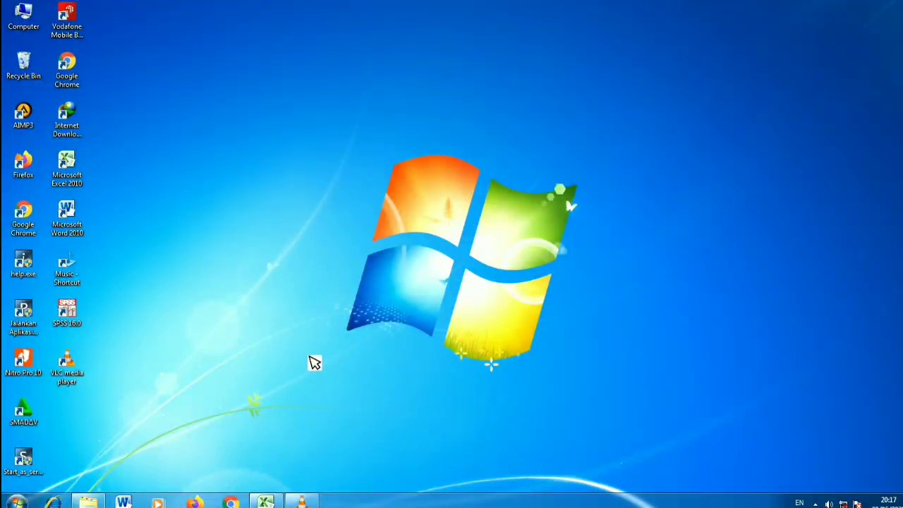
Switch to the Excel workbook and inspect the SKP REAL sheet's employee and assessor fields, activity rows and AK requirement cells.
left_click(265, 501)
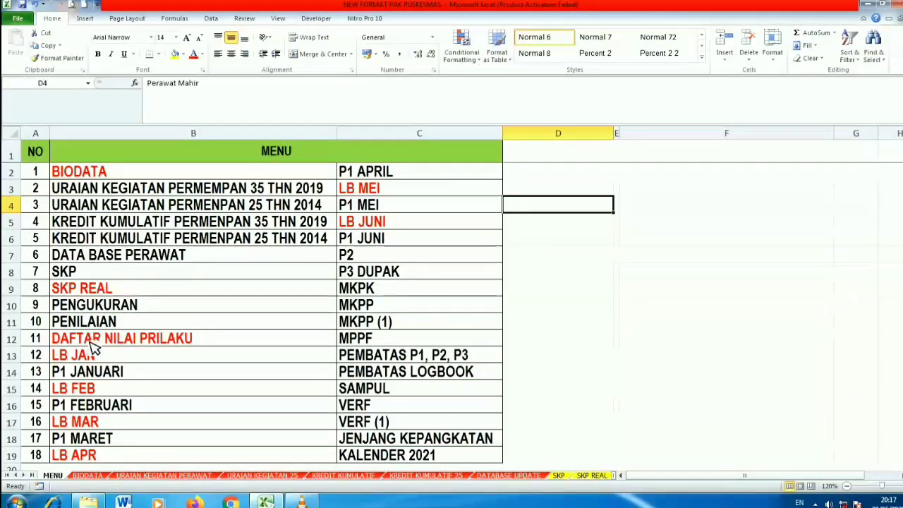
left_click(80, 294)
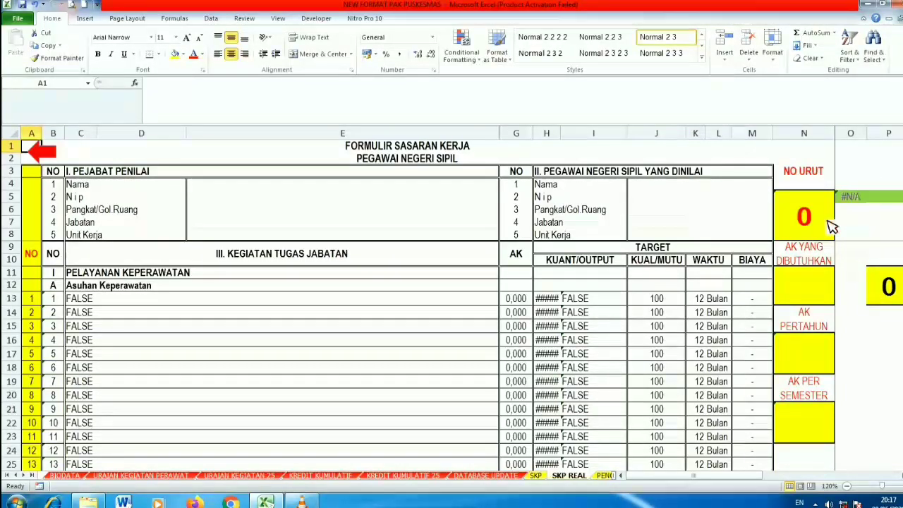
left_click_drag(663, 191, 651, 236)
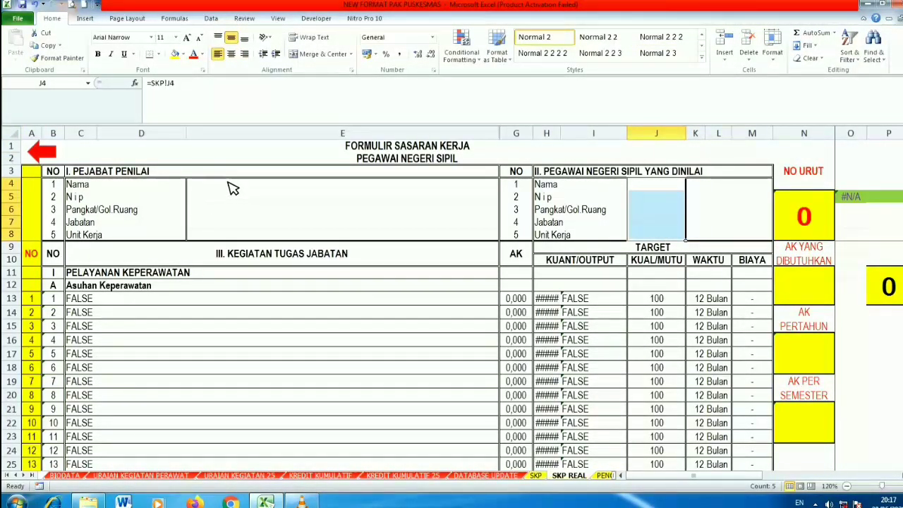
left_click_drag(230, 185, 227, 240)
left_click_drag(177, 305, 145, 439)
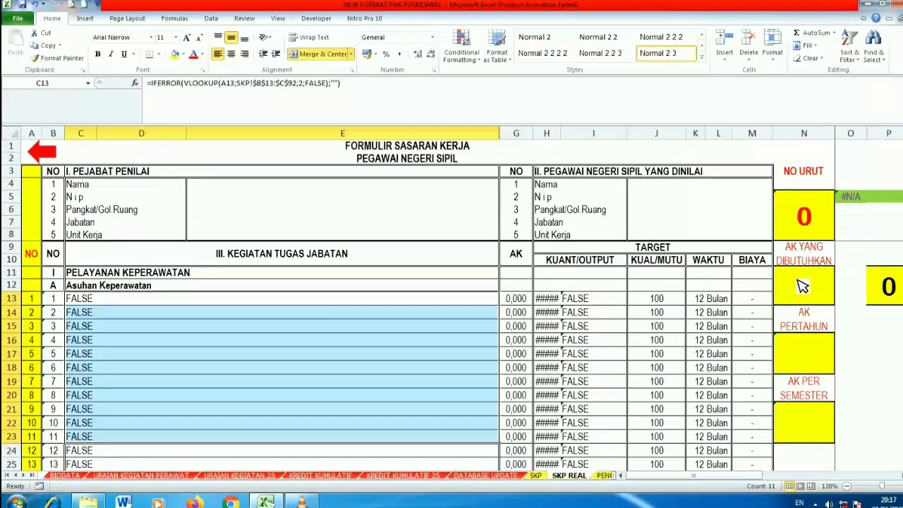
left_click_drag(804, 286, 799, 432)
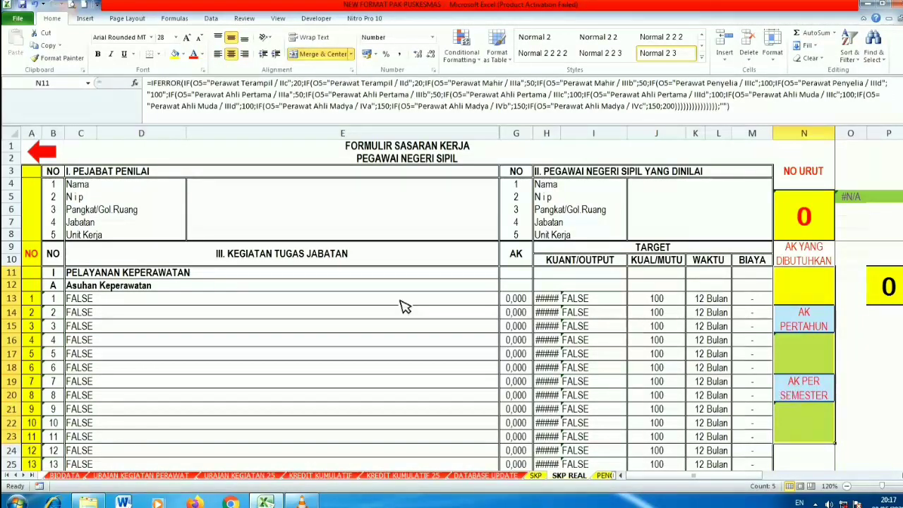
left_click(307, 316)
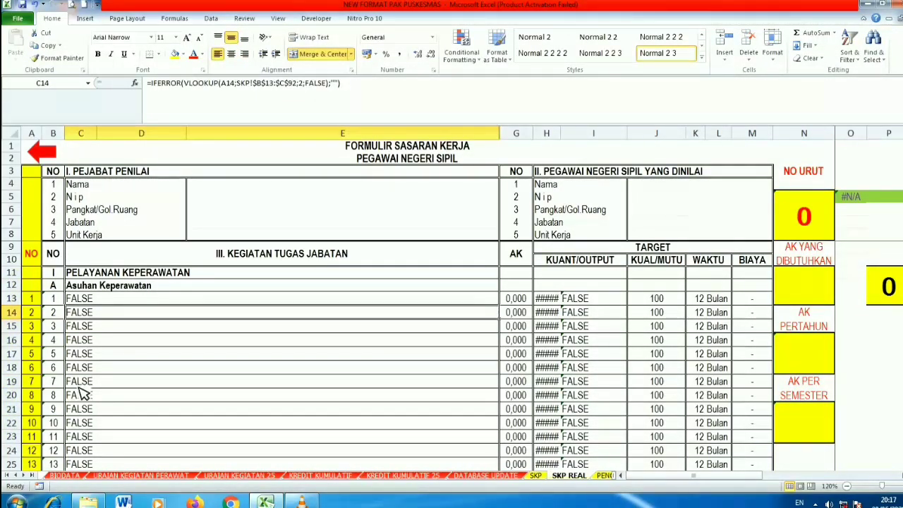
Clear the activity numbers 1 to 77 from the yellow NO column of SKP REAL, and undo the deletion.
left_click(33, 299)
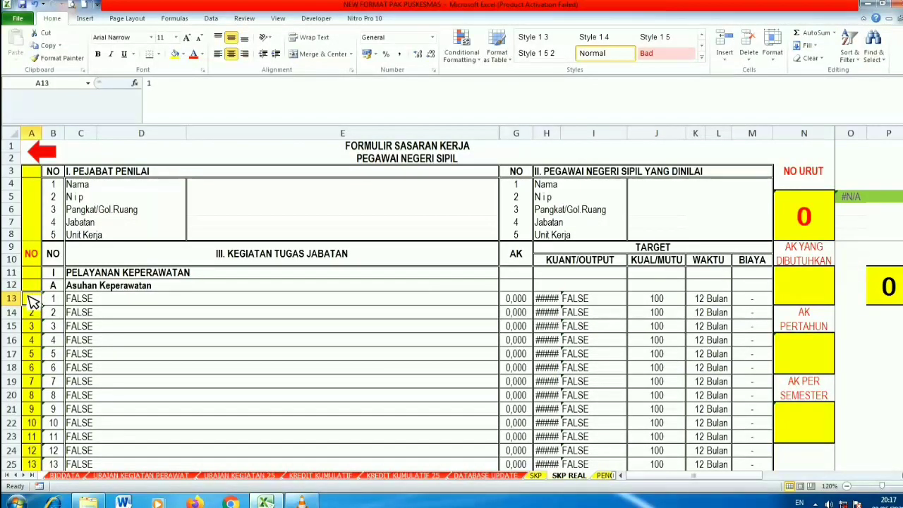
left_click_drag(33, 299, 42, 428)
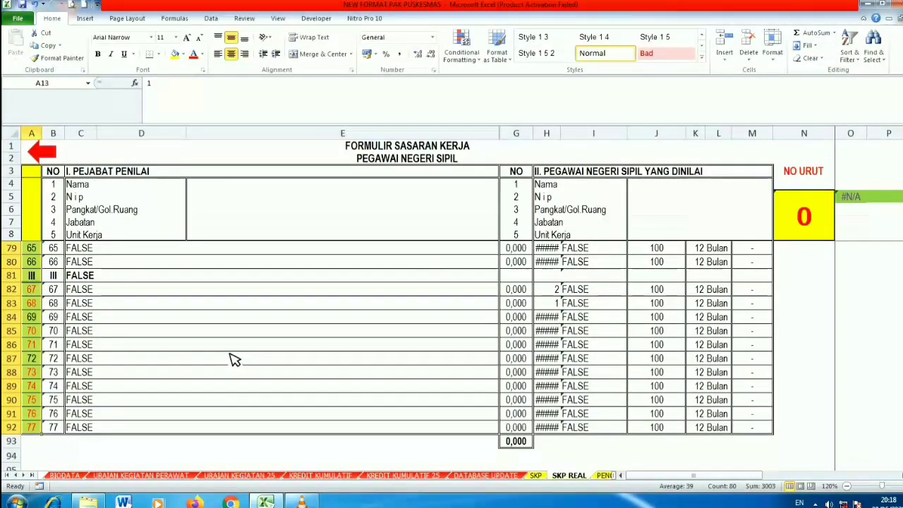
key("Delete")
left_click_drag(901, 280, 901, 153)
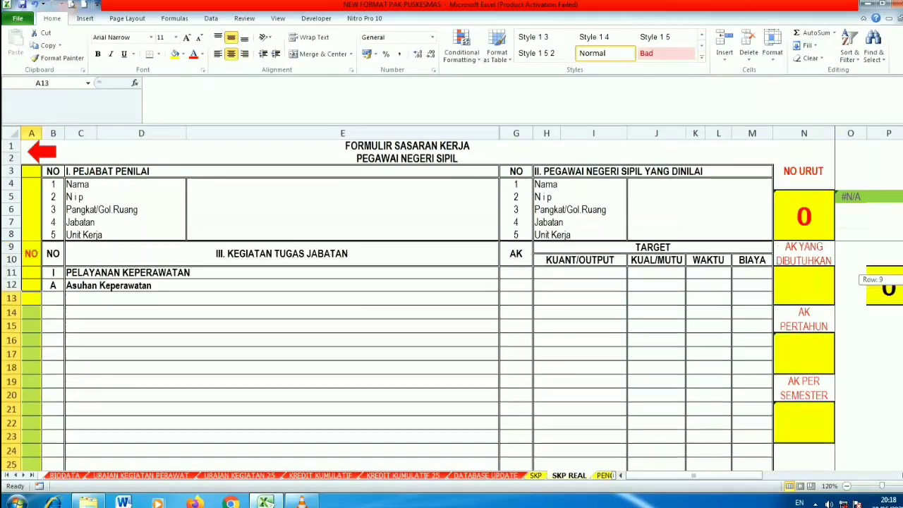
left_click(120, 356)
key("ctrl+z")
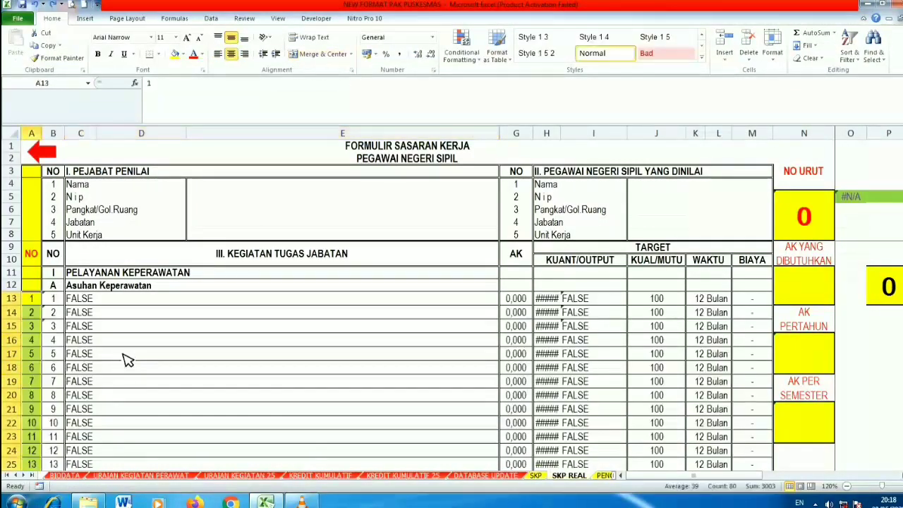
left_click(188, 330)
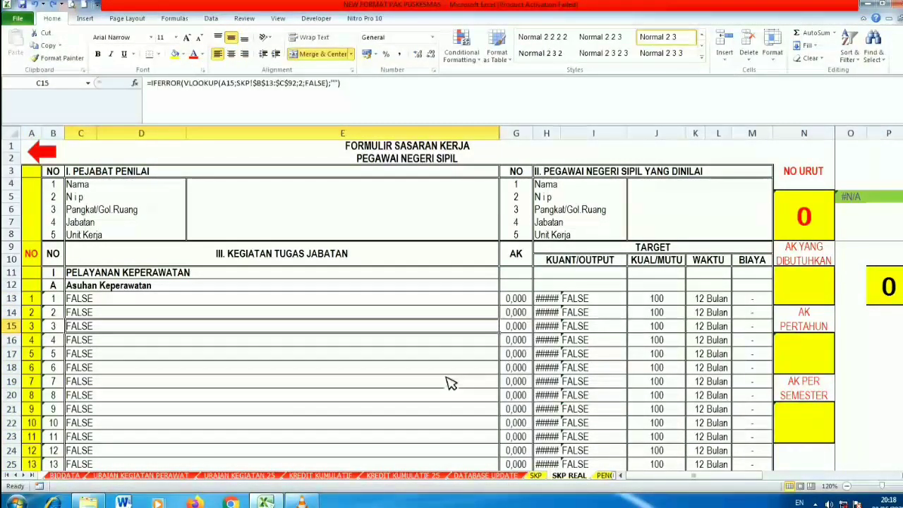
Return to the menu, open the BIODATA sheet and set NOMOR URUT to 34.
left_click(43, 153)
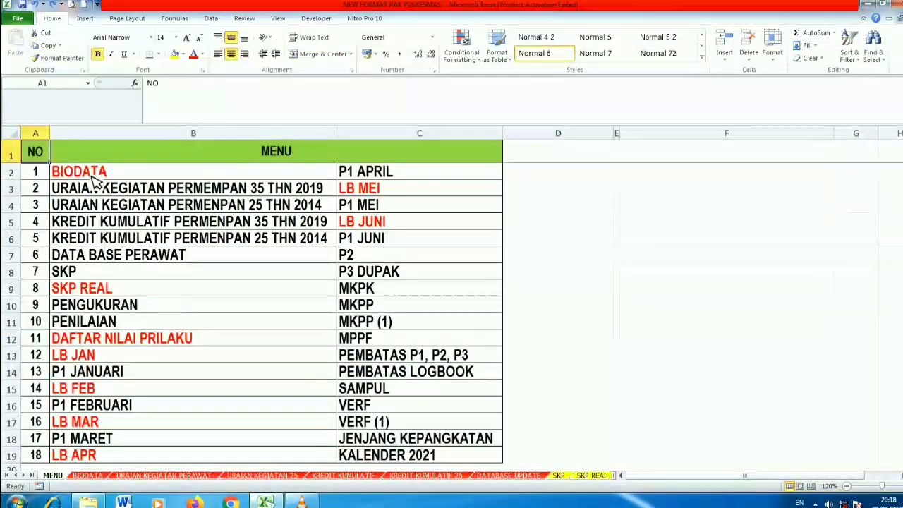
left_click(77, 171)
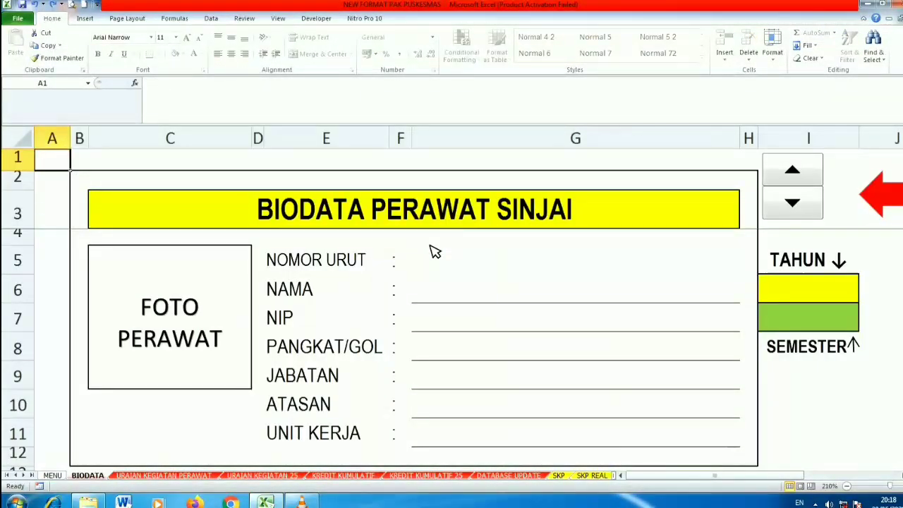
left_click(510, 273)
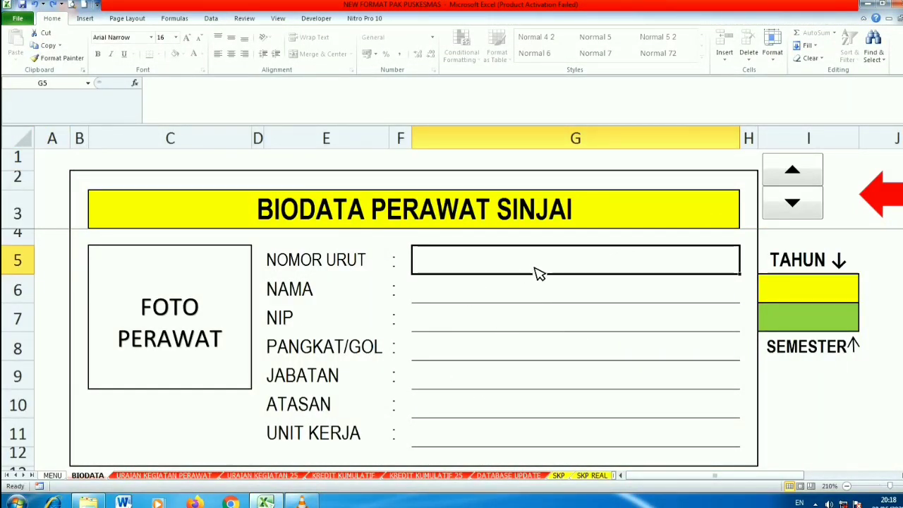
type("34")
key("Return")
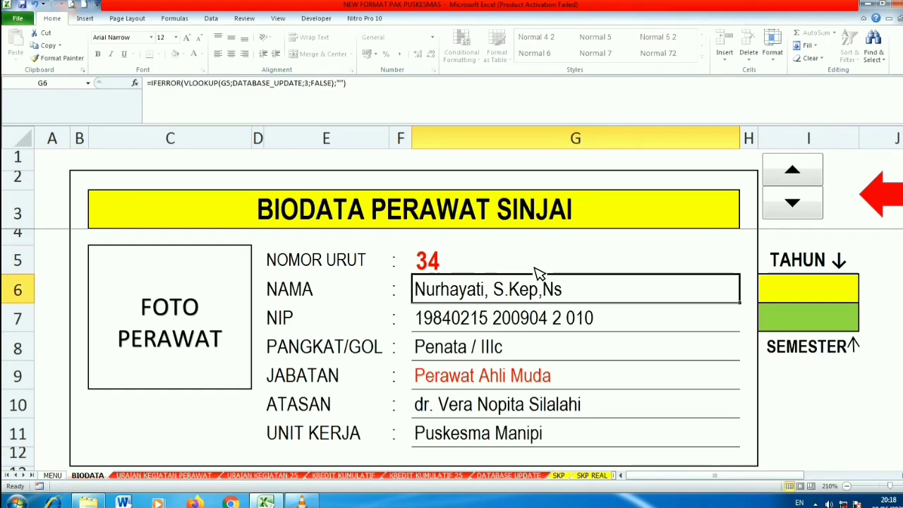
Set TAHUN to 2021 and choose SEMESTER 1 as the semester on the BIODATA sheet.
left_click(705, 355)
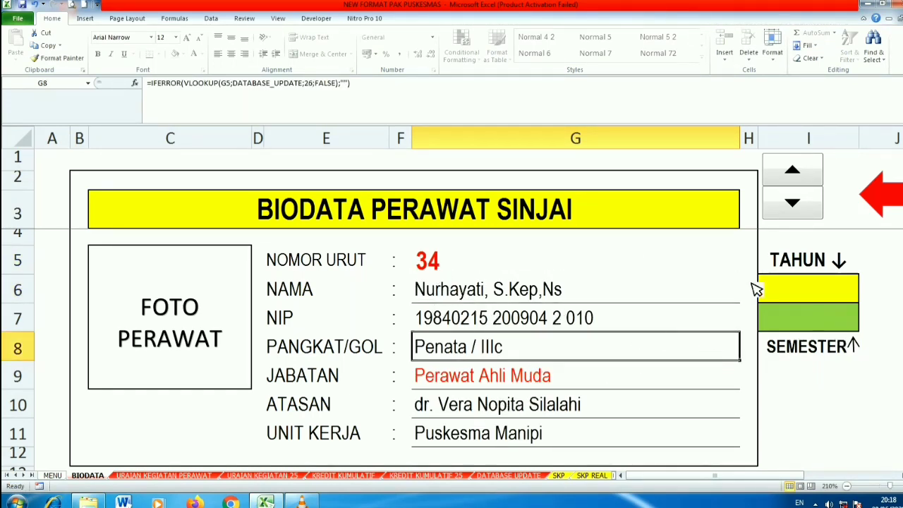
left_click(810, 294)
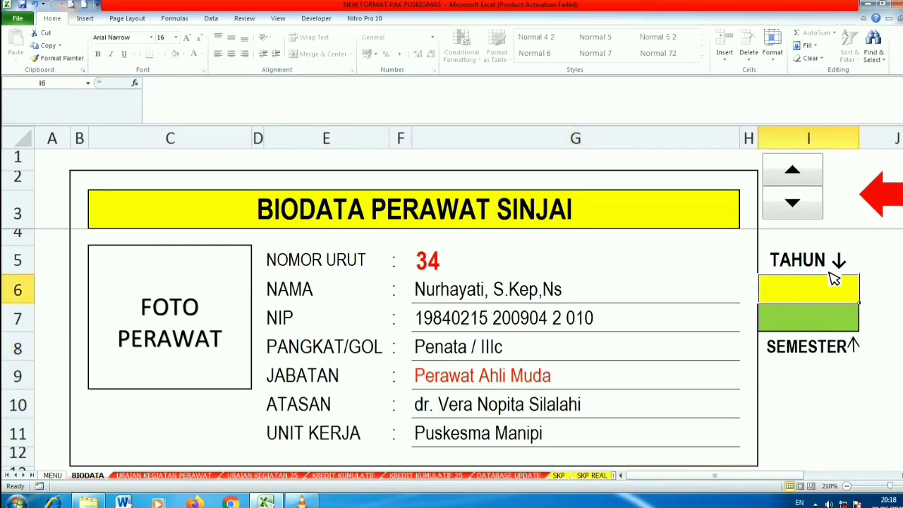
type("2021")
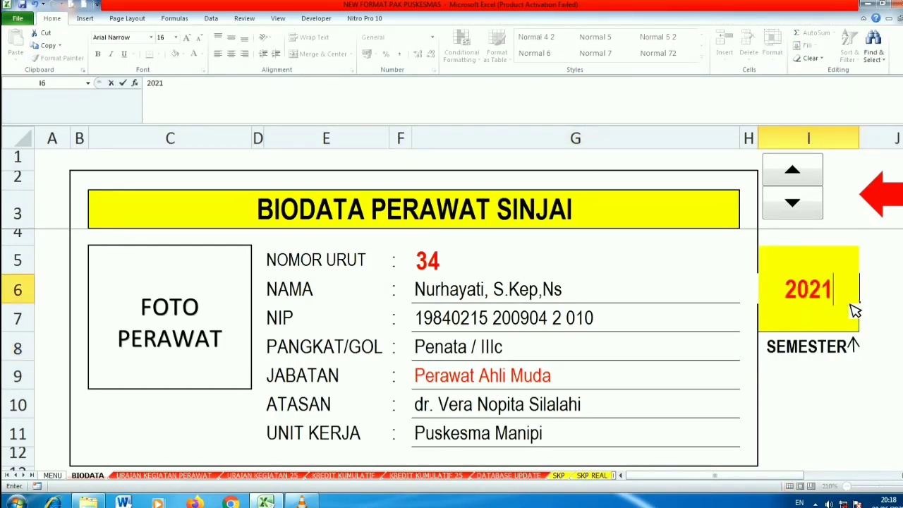
key("Return")
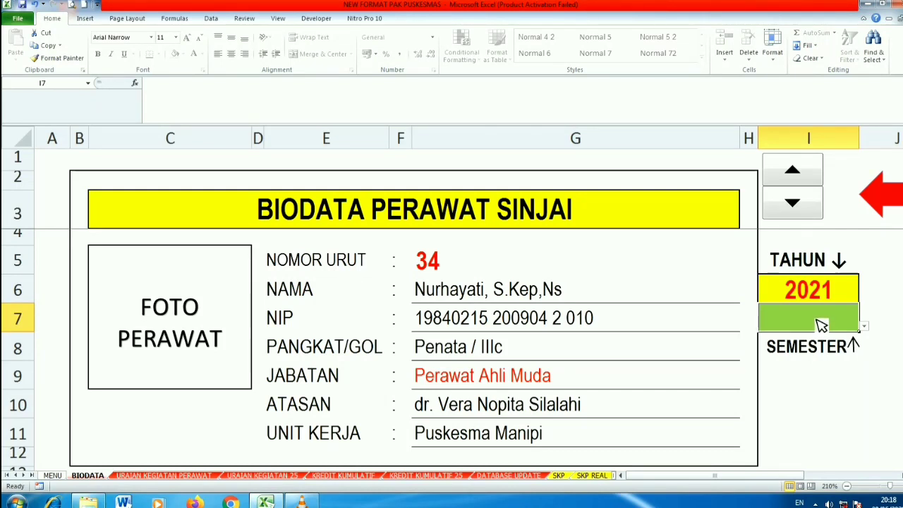
key("alt+Down")
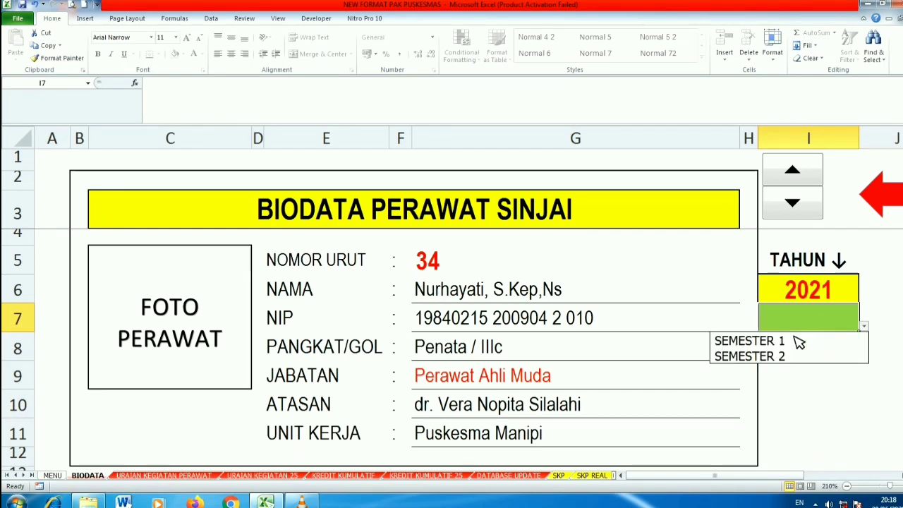
left_click(776, 342)
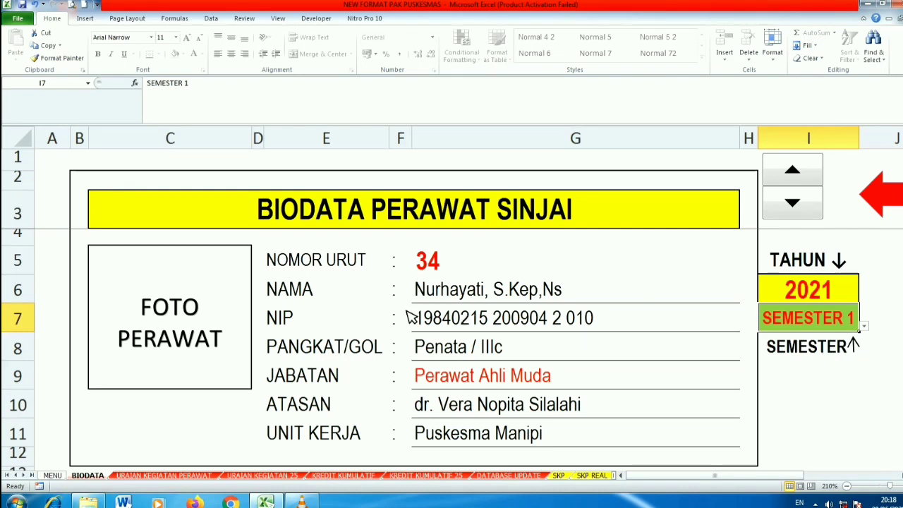
left_click(432, 263)
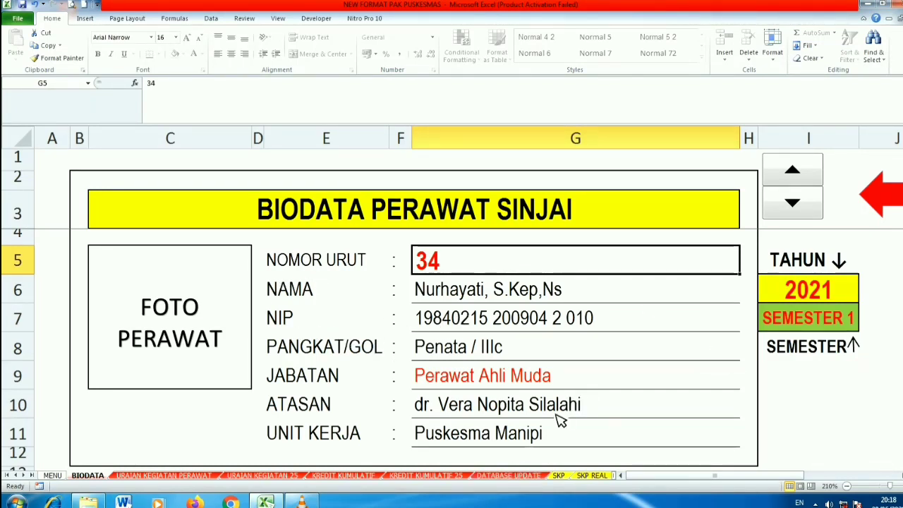
Return to the menu, open the SKP REAL sheet and check the rated employee's and assessor's identity fields.
left_click(881, 193)
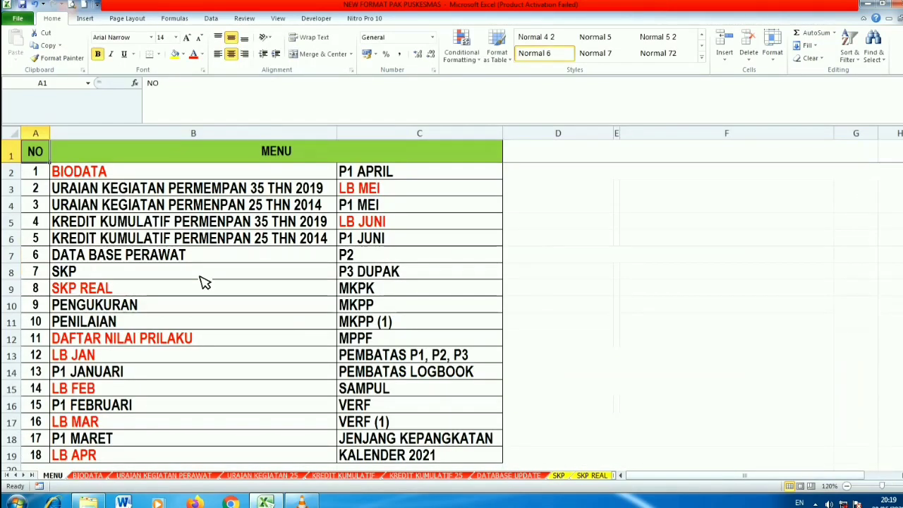
left_click(78, 295)
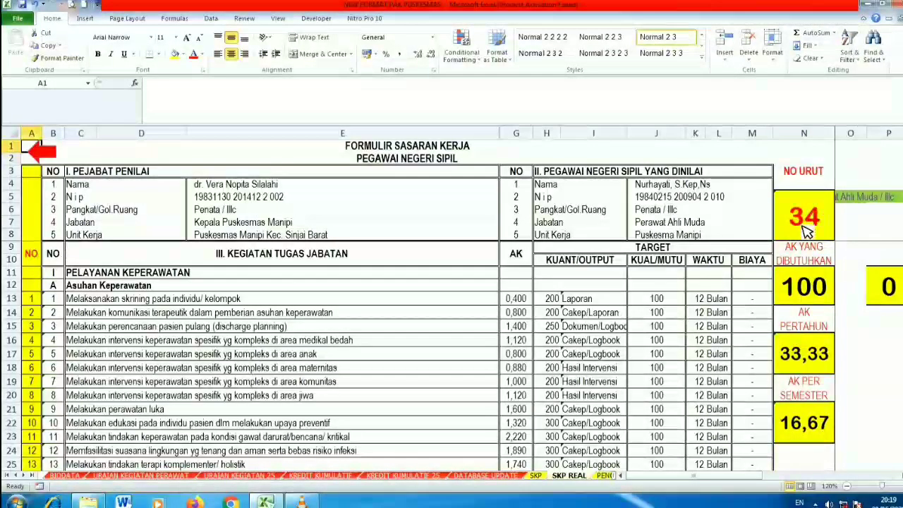
left_click_drag(663, 185, 660, 236)
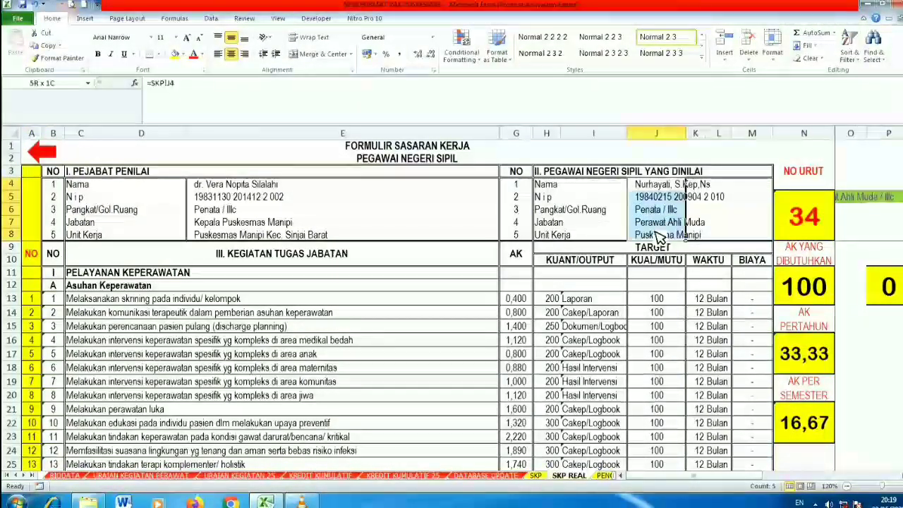
left_click_drag(240, 185, 245, 244)
Examine the KEGIATAN TUGAS JABATAN activity rows and their yellow NO column, including the zero rows above Pengelolaan Keperawatan.
left_click_drag(142, 300, 149, 357)
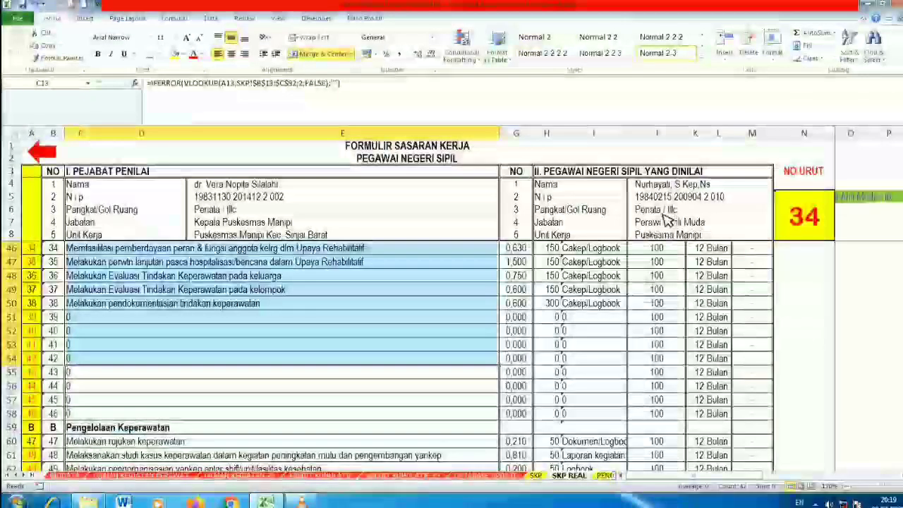
left_click(668, 225)
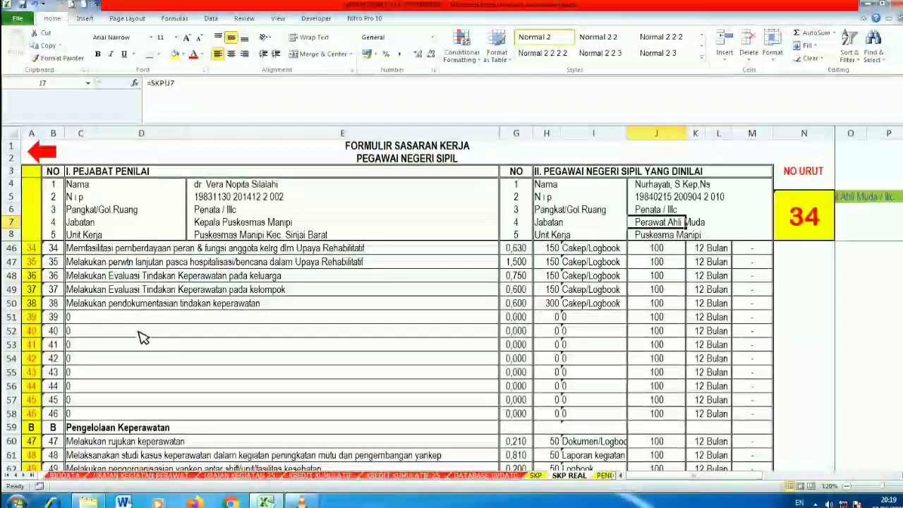
left_click(85, 306)
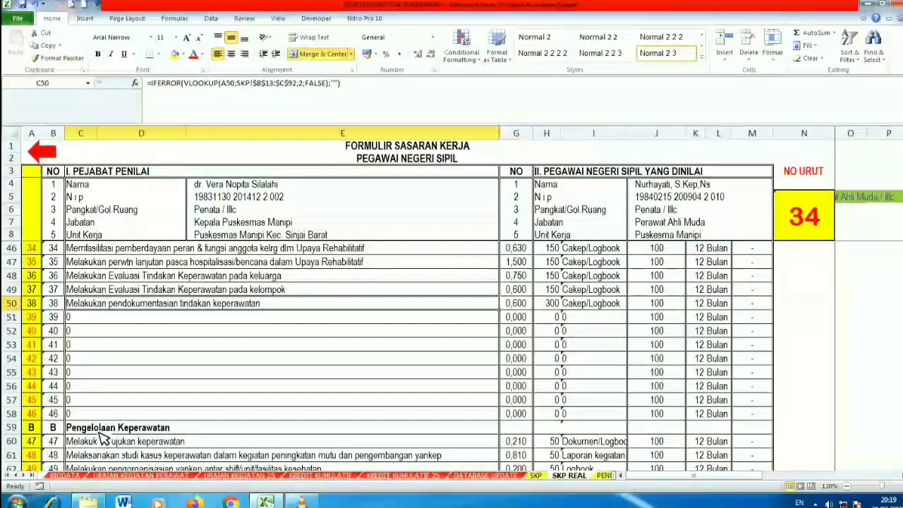
left_click_drag(102, 431, 201, 396)
scroll(292, 426, "up", 20)
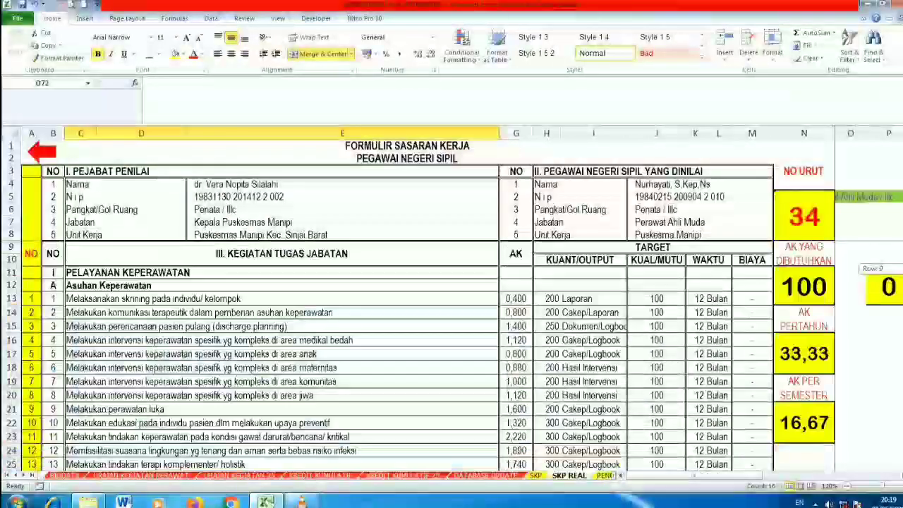
left_click(291, 436)
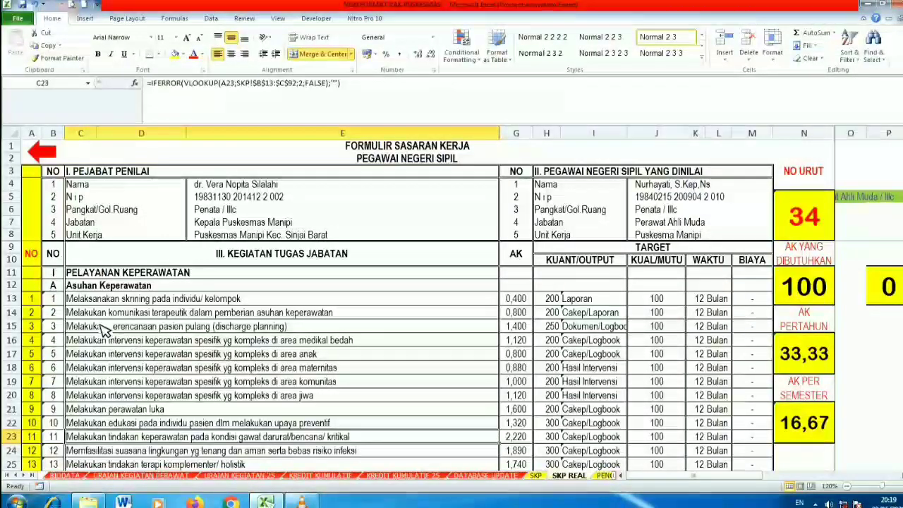
left_click_drag(74, 408, 97, 424)
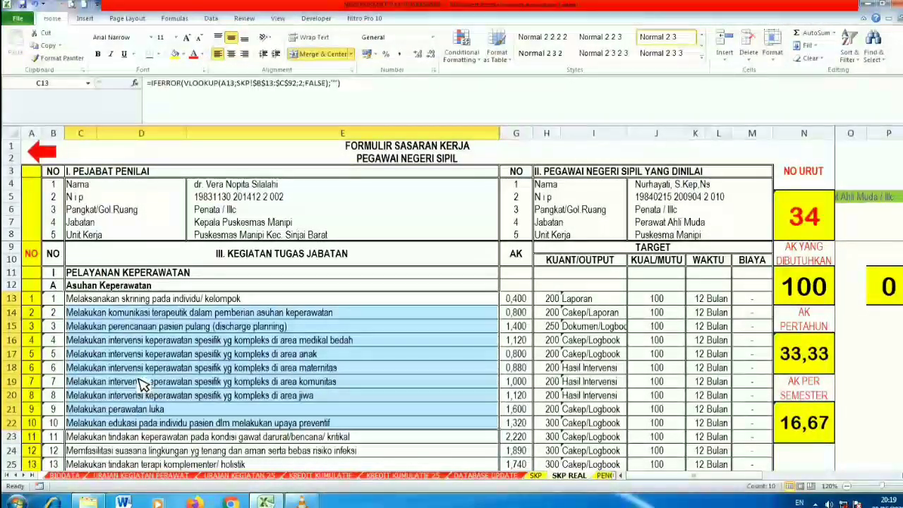
left_click(161, 381)
left_click_drag(33, 299, 25, 386)
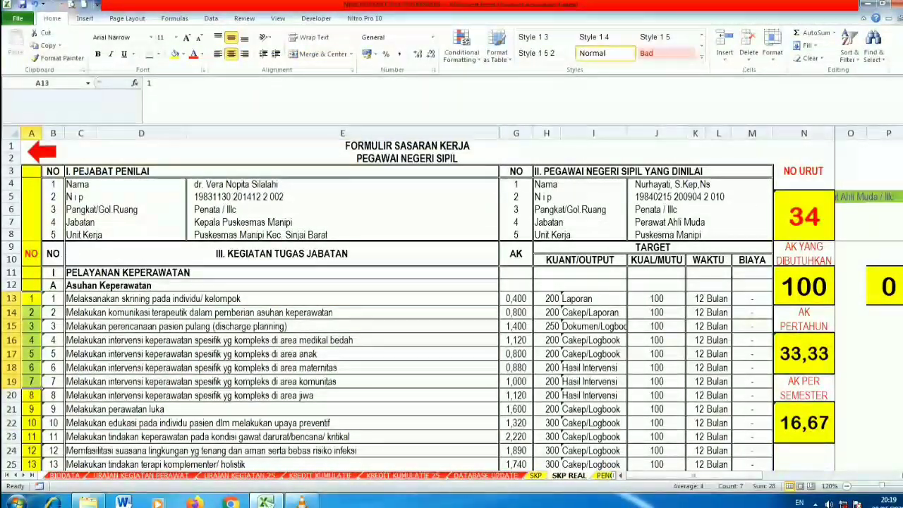
Clear activity numbers 14 to 16 from the yellow NO column in rows 26 to 28.
scroll(25, 386, "down", 3)
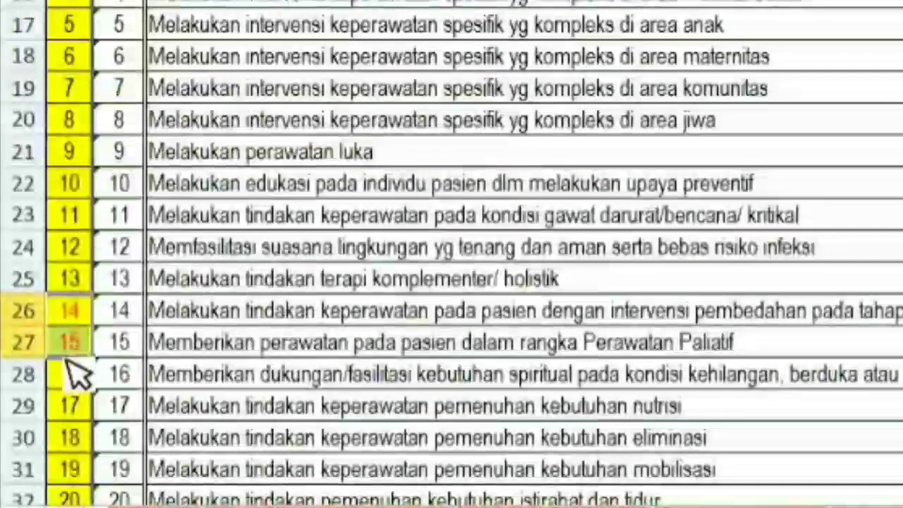
left_click_drag(69, 361, 70, 378)
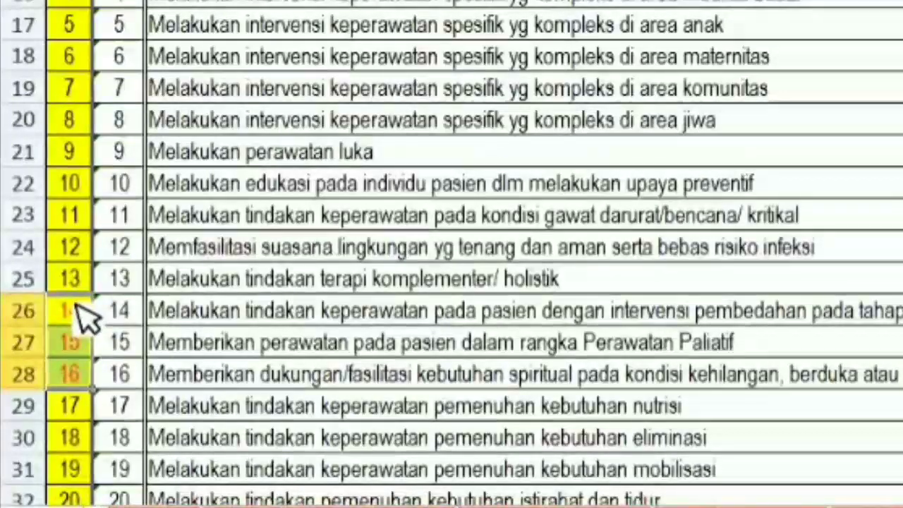
left_click_drag(74, 305, 69, 362)
key("Delete")
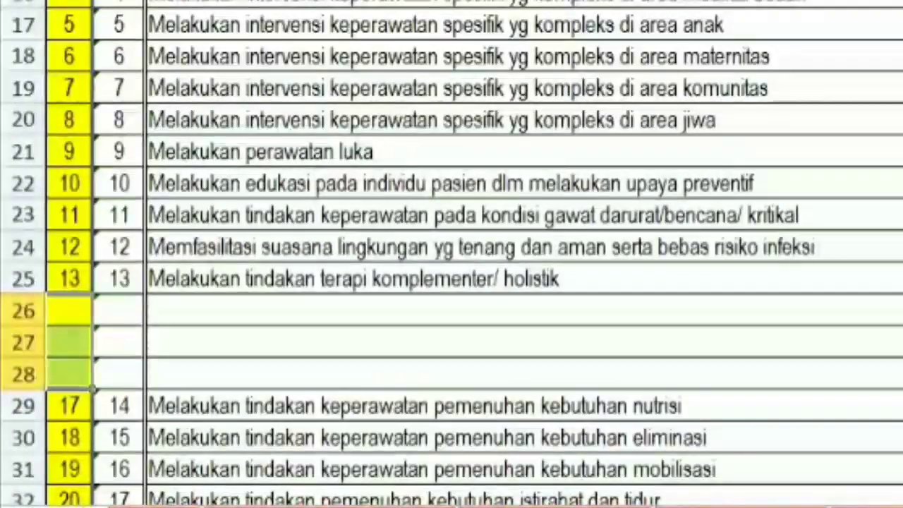
Clear activity numbers 23 to 26 and 28 from the yellow NO column in rows 35 to 38 and 40.
scroll(452, 254, "down", 3)
scroll(256, 296, "down", 3)
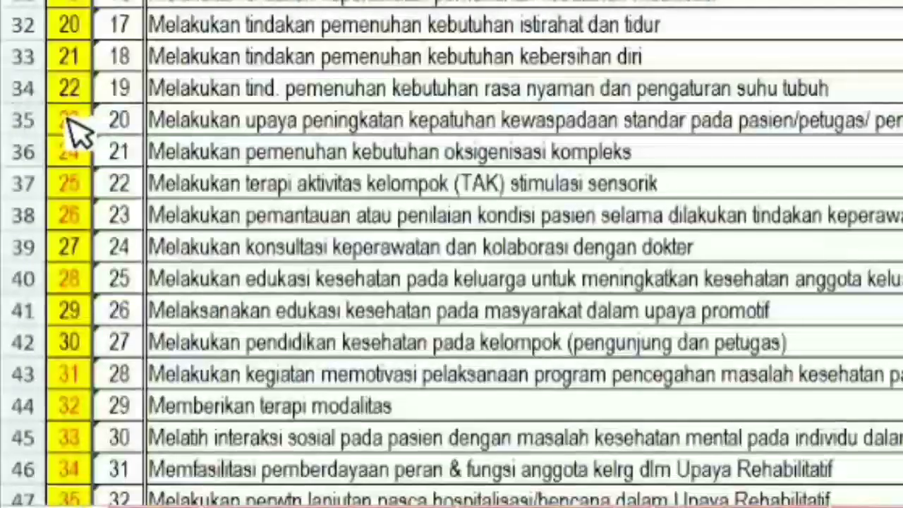
left_click_drag(69, 122, 71, 219)
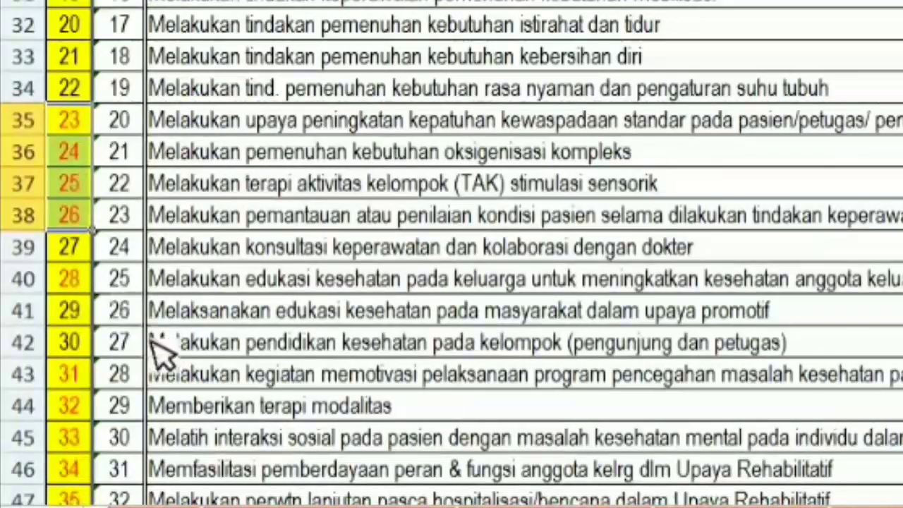
key("Delete")
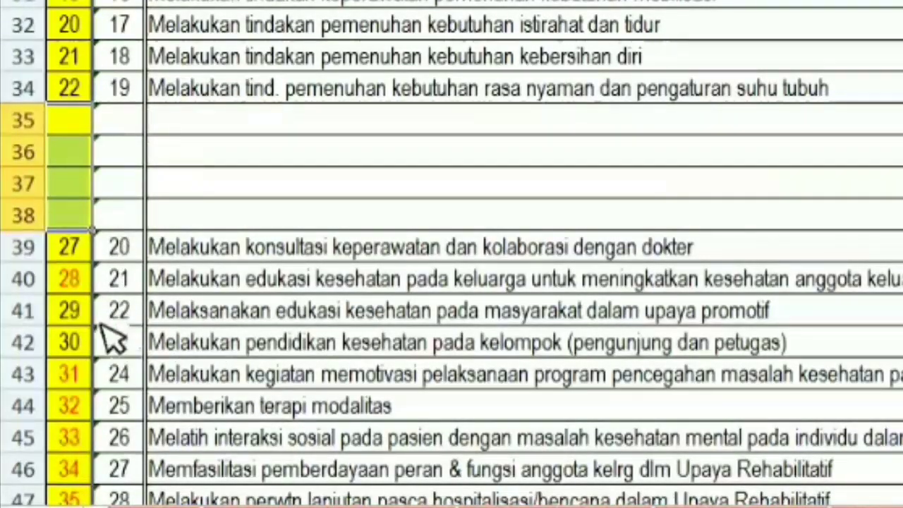
left_click(73, 279)
key("Delete")
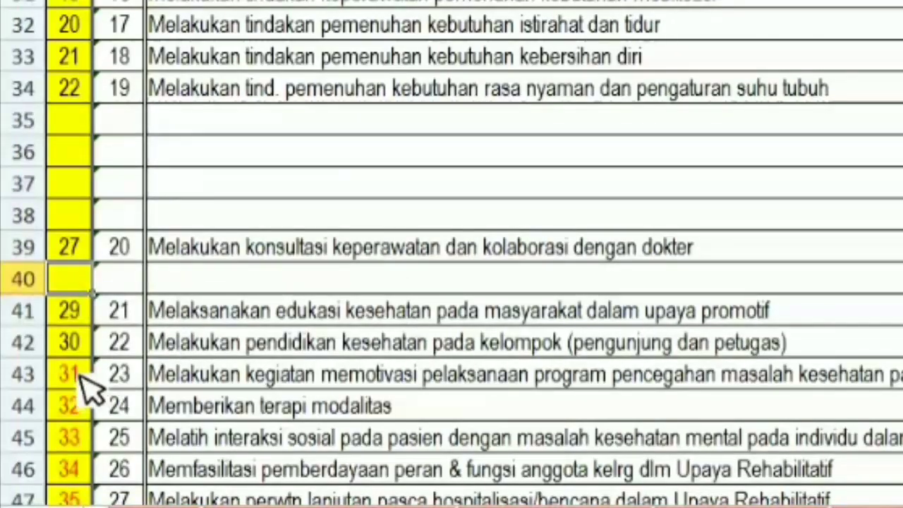
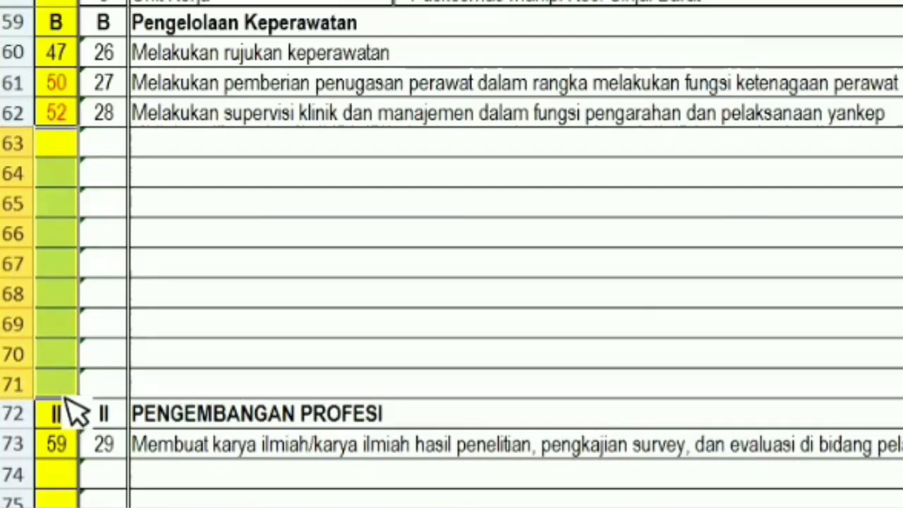
Hide the empty rows 63 to 71 between Pengelolaan Keperawatan and PENGEMBANGAN PROFESI.
left_click_drag(28, 150, 32, 237)
left_click_drag(40, 292, 45, 398)
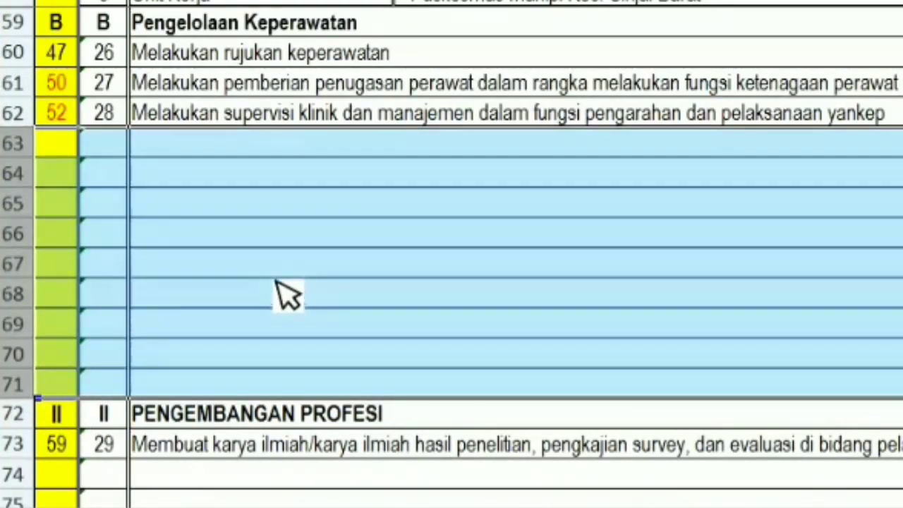
right_click(279, 284)
left_click(333, 232)
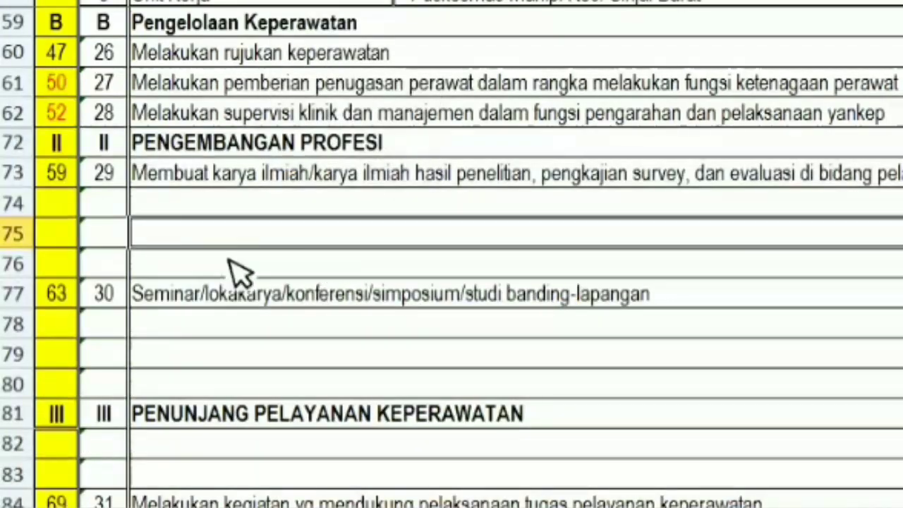
left_click(84, 175)
double_click(199, 145)
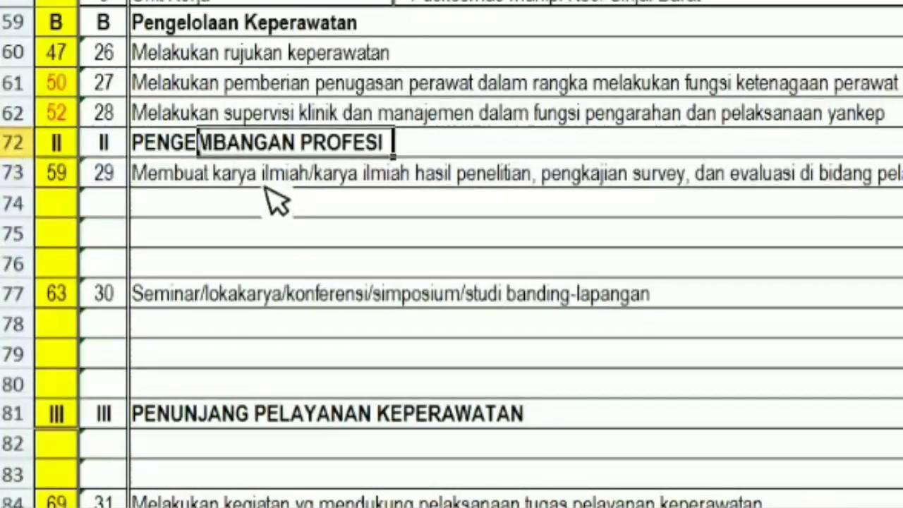
Enter activity number 63 in the yellow NO column of row 74, and clear the duplicate 63 in row 77.
left_click(56, 295)
left_click(57, 175)
left_click(57, 304)
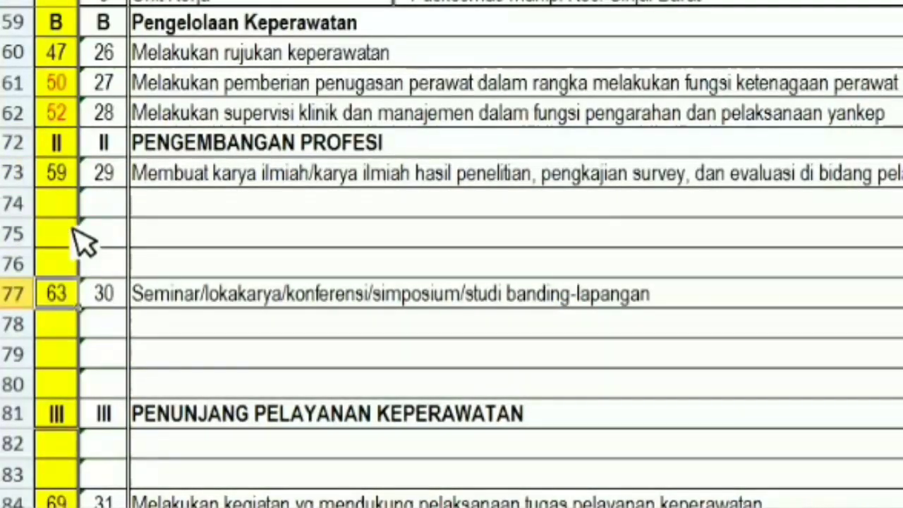
left_click(57, 175)
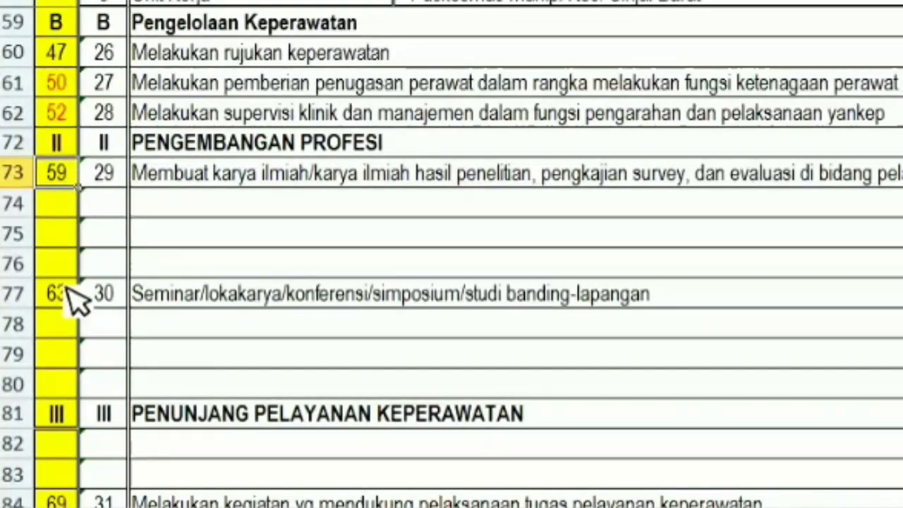
left_click(71, 297)
left_click(66, 204)
type("63")
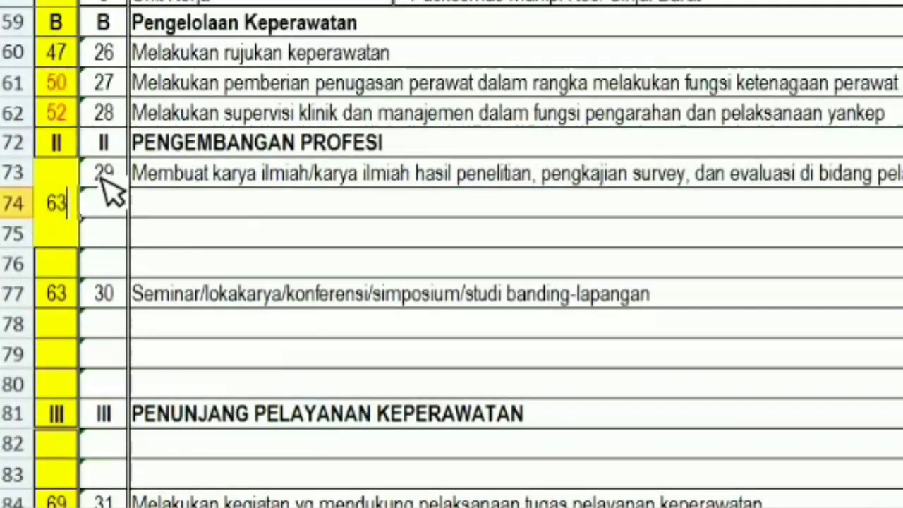
key("Return")
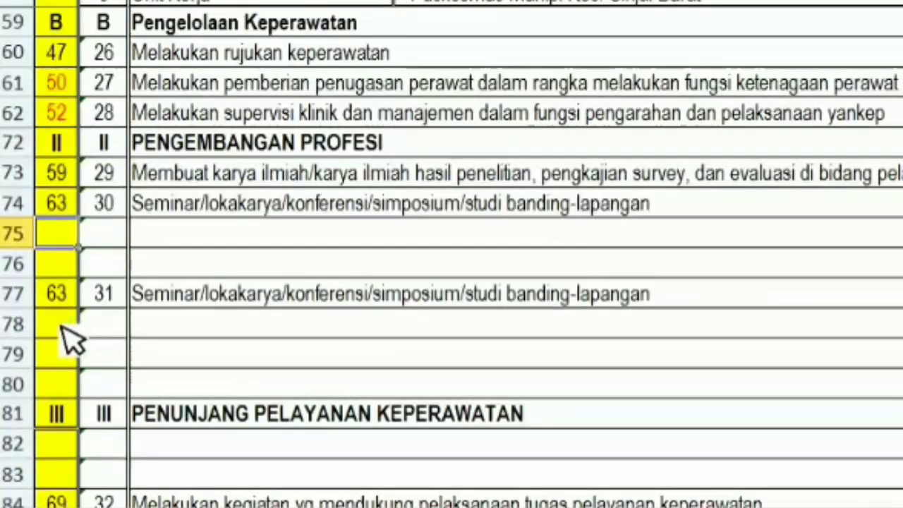
left_click(71, 295)
key("Delete")
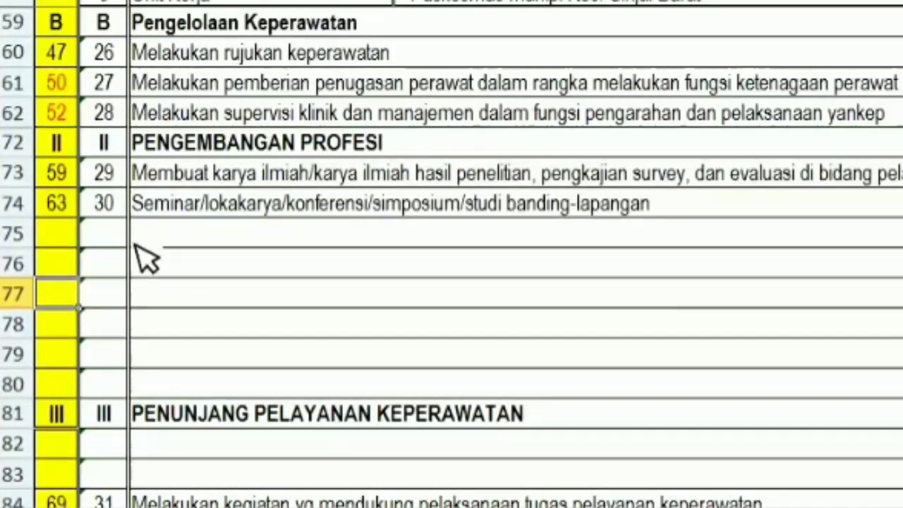
Hide the empty rows 75 to 80 above PENUNJANG PELAYANAN KEPERAWATAN.
left_click_drag(141, 257, 137, 381)
left_click_drag(20, 240, 37, 385)
right_click(241, 308)
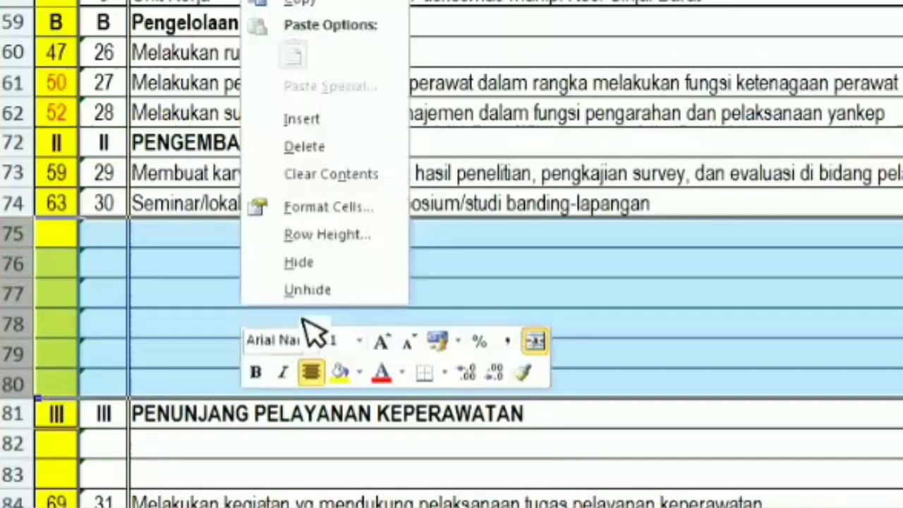
left_click(307, 262)
left_click(454, 231)
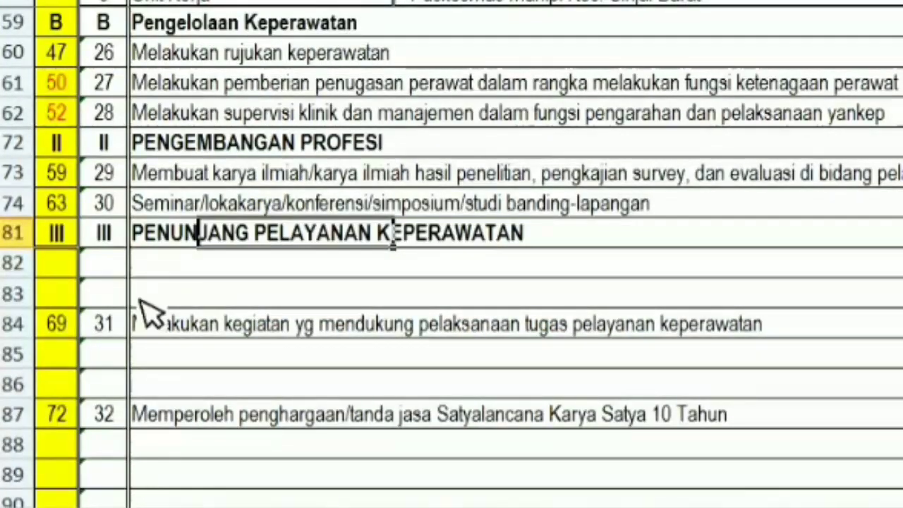
Enter activity numbers 69 and 72 in the yellow NO column of rows 82 and 83, and clear the numbers in rows 84 to 88.
left_click(113, 330)
left_click(49, 322)
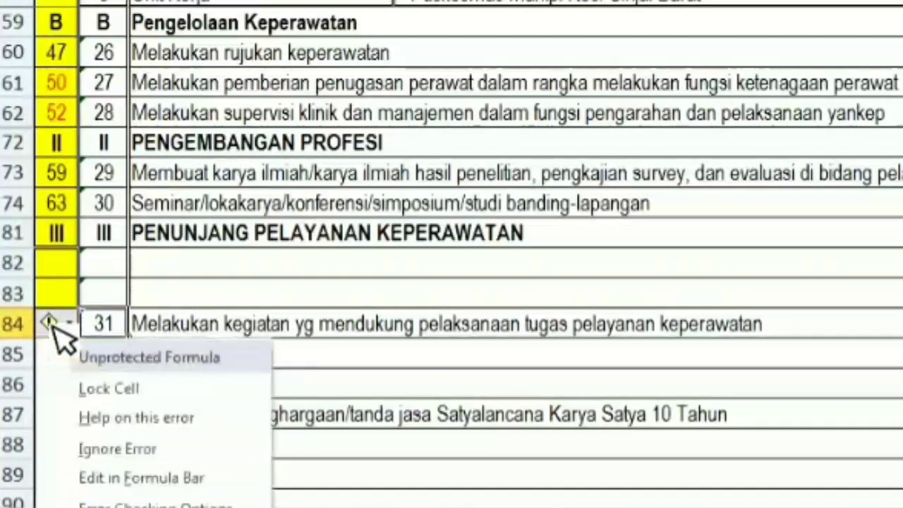
left_click(427, 274)
left_click(56, 329)
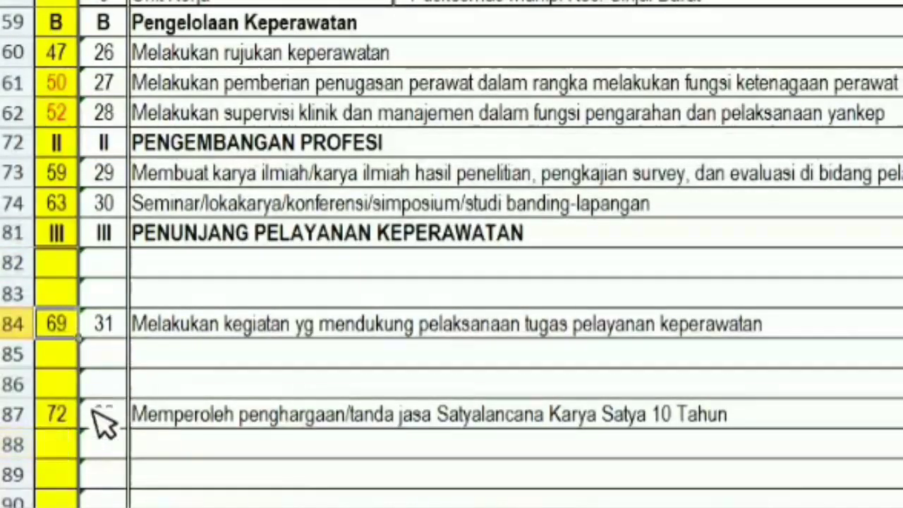
left_click(76, 267)
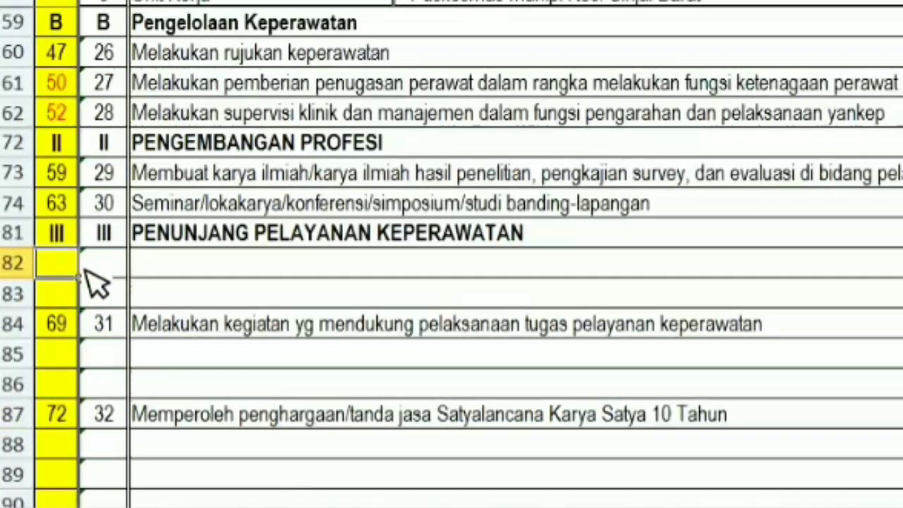
type("69")
key("Return")
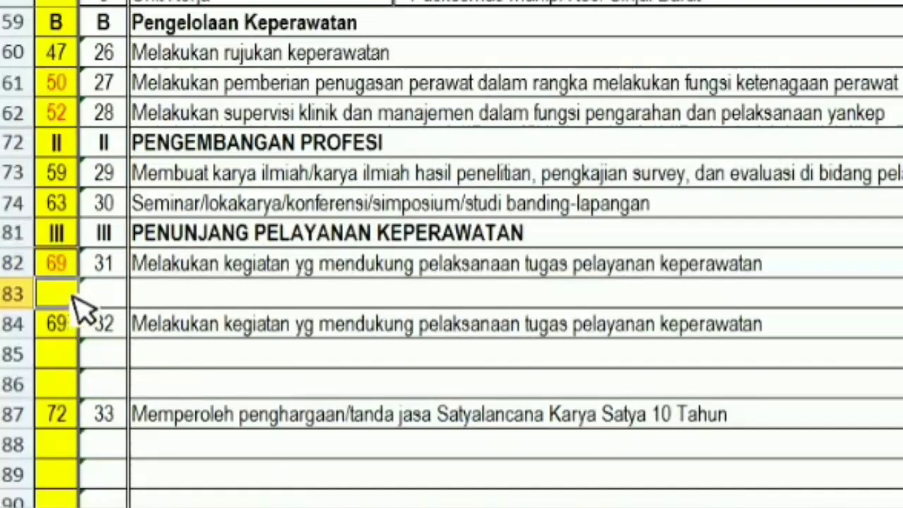
type("72")
key("Return")
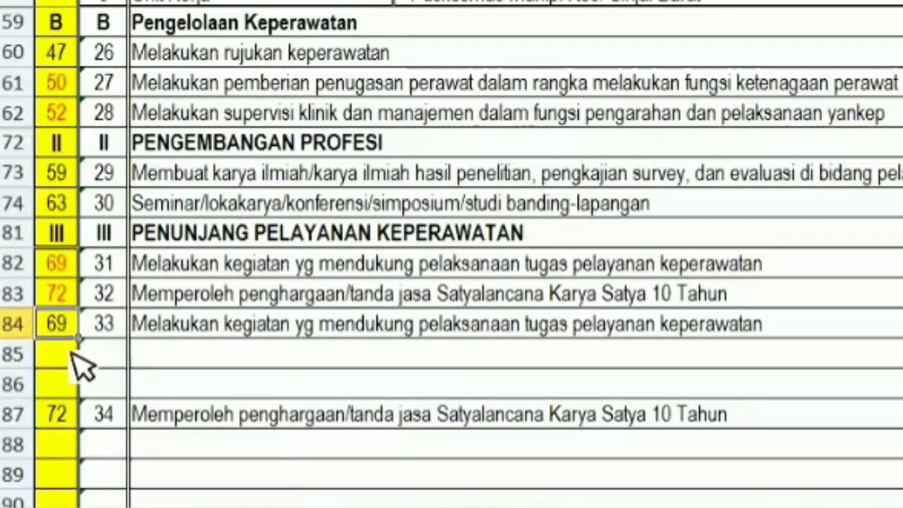
left_click_drag(75, 328, 60, 438)
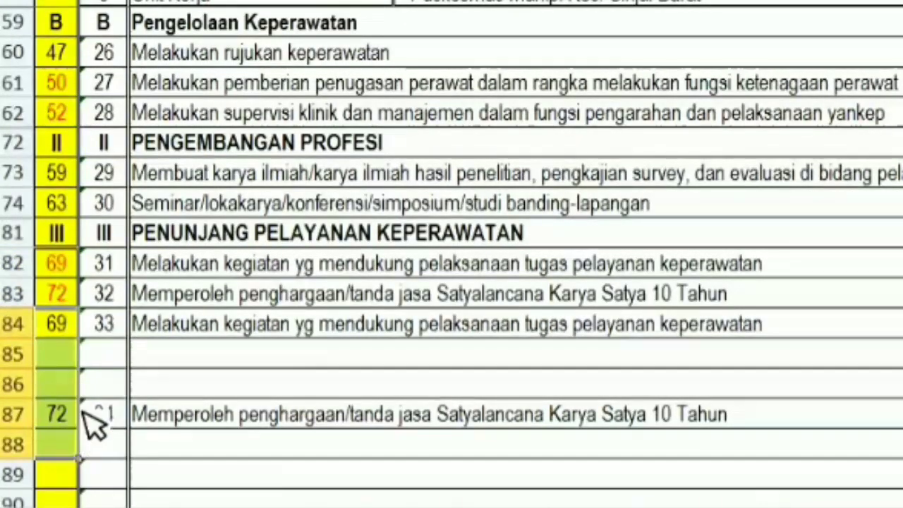
key("Delete")
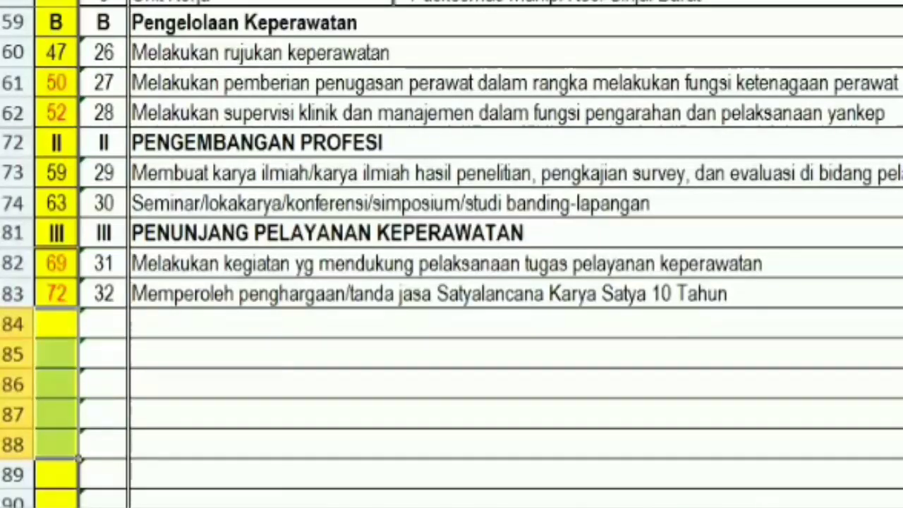
Hide the empty rows 84 to 92 below the last PENUNJANG PELAYANAN KEPERAWATAN activity.
scroll(451, 282, "down", 2)
left_click(729, 300)
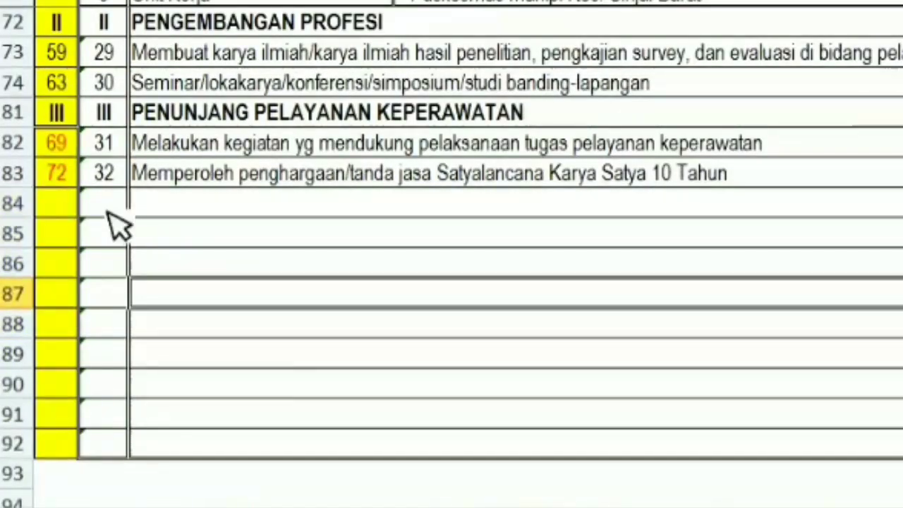
left_click_drag(17, 204, 28, 325)
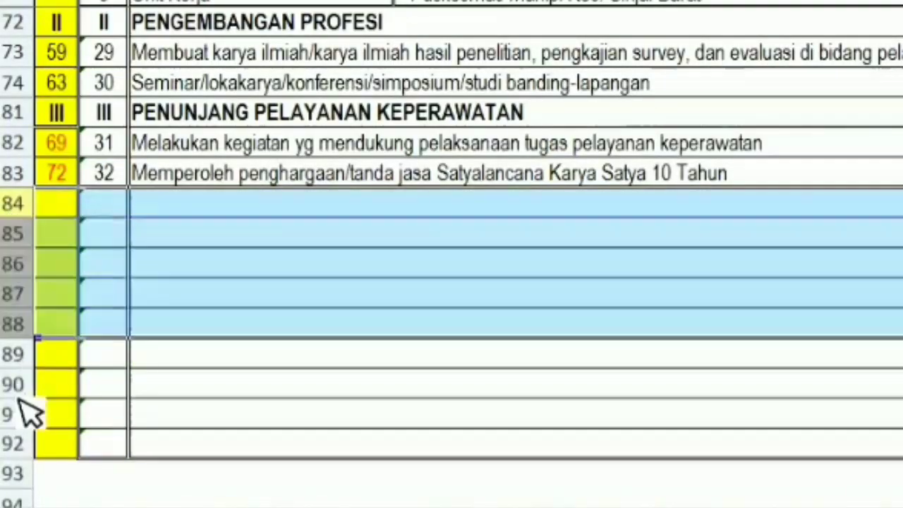
left_click_drag(29, 413, 30, 459)
right_click(258, 374)
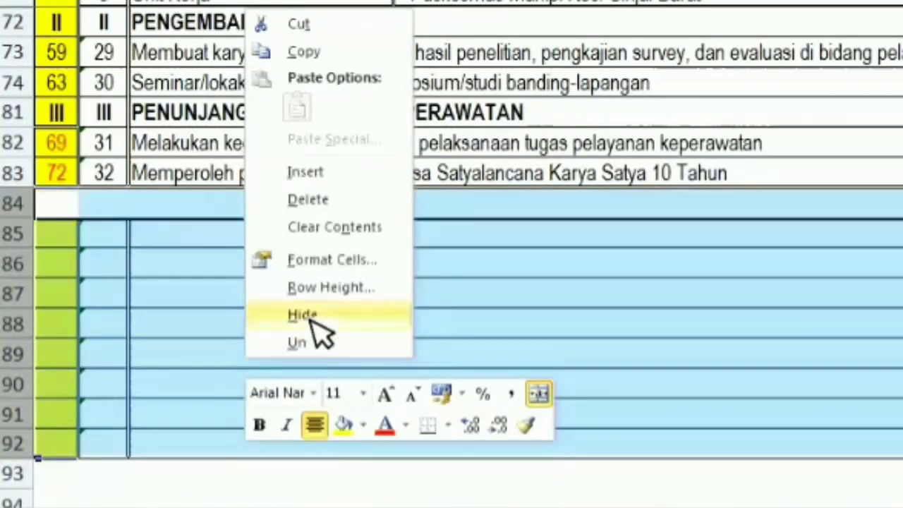
left_click(311, 318)
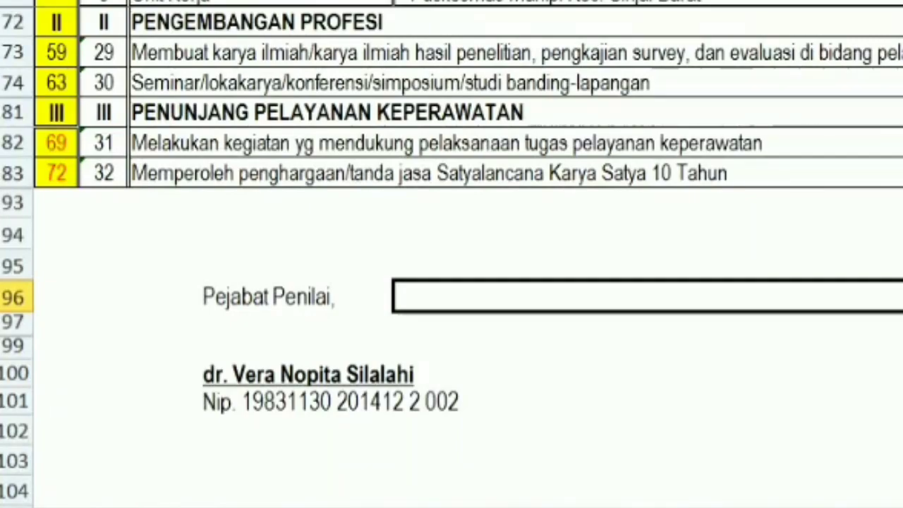
Hide column A, which holds the yellow activity numbers on the SKP REAL sheet.
scroll(451, 254, "up", 20)
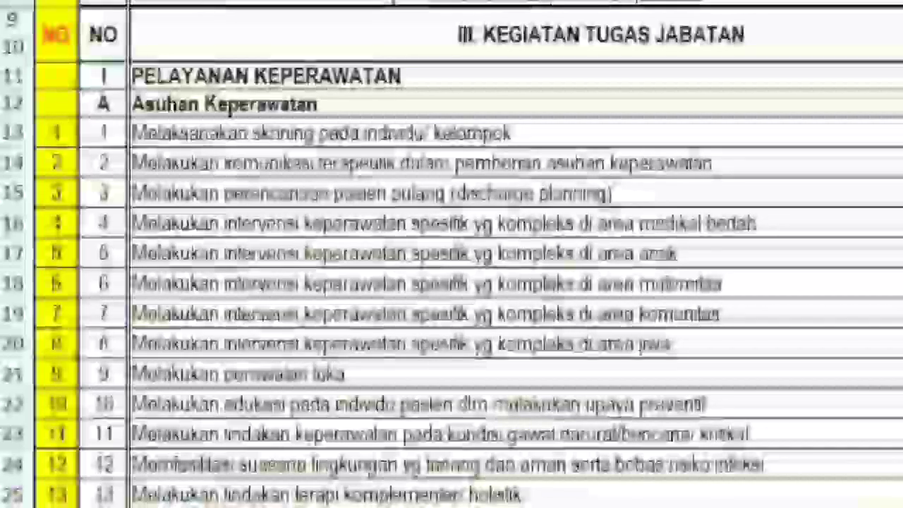
scroll(451, 253, "down", 4)
scroll(451, 254, "up", 4)
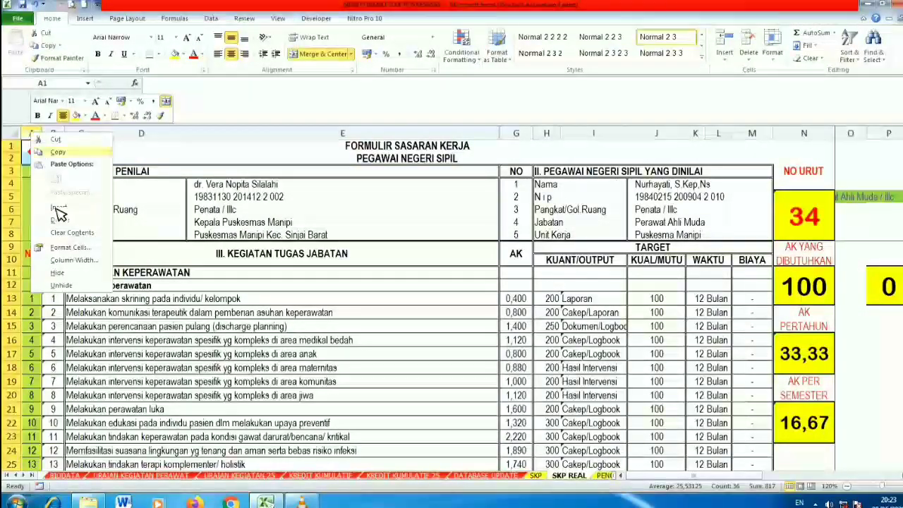
left_click(60, 273)
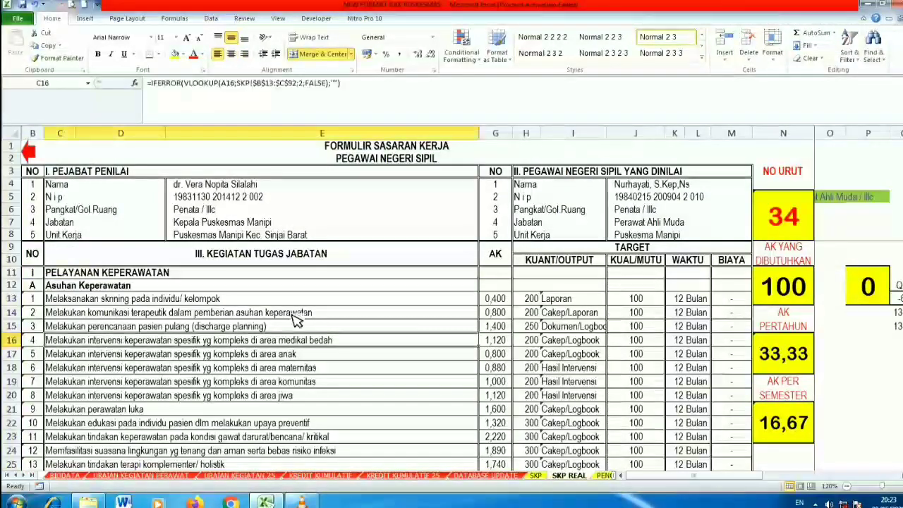
Review the trimmed activity list and check the required, yearly and per-semester AK targets against the nurse's position and rank.
scroll(28, 150, "down", 8)
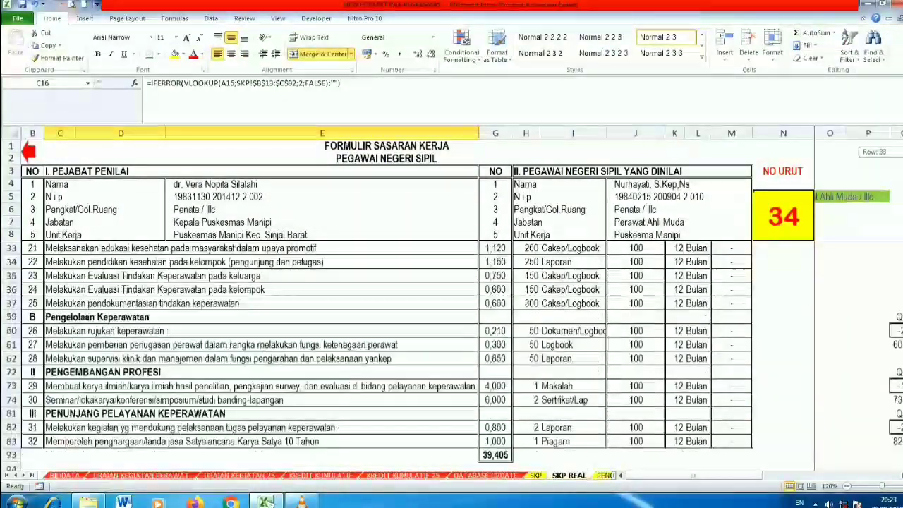
scroll(28, 149, "up", 8)
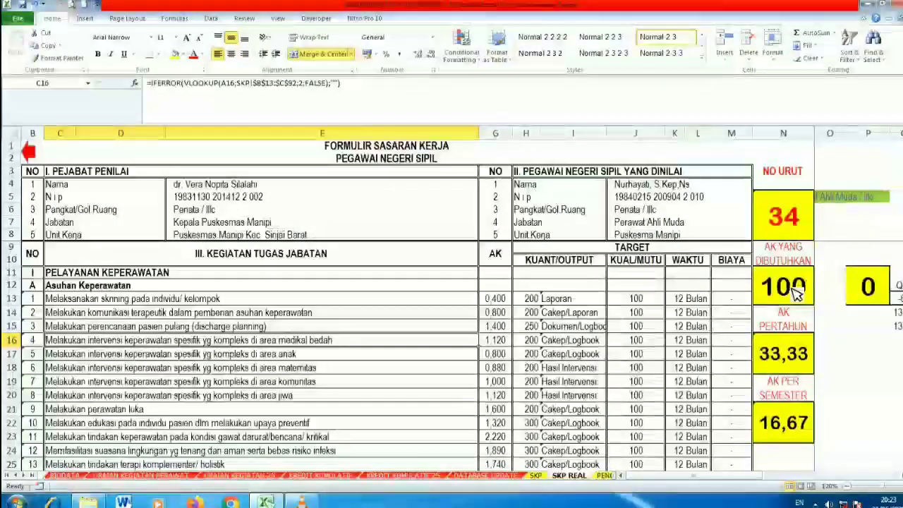
left_click(638, 223)
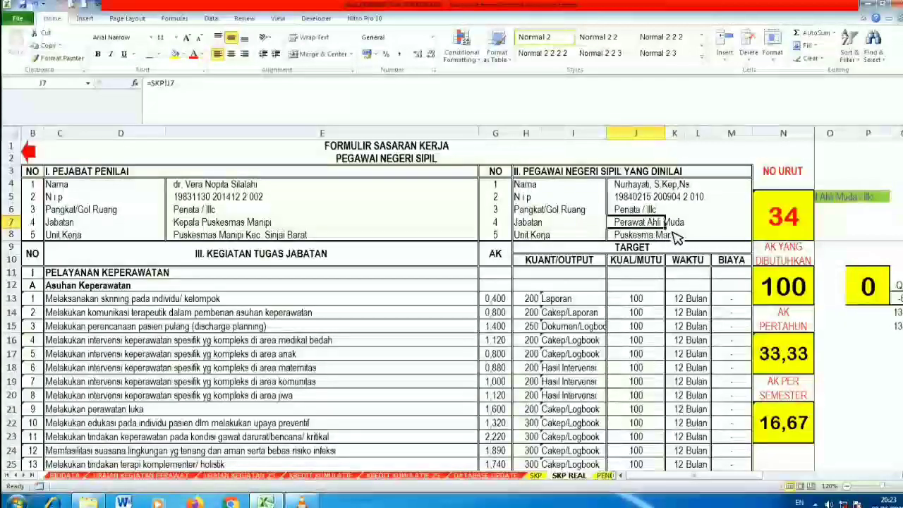
left_click(779, 288)
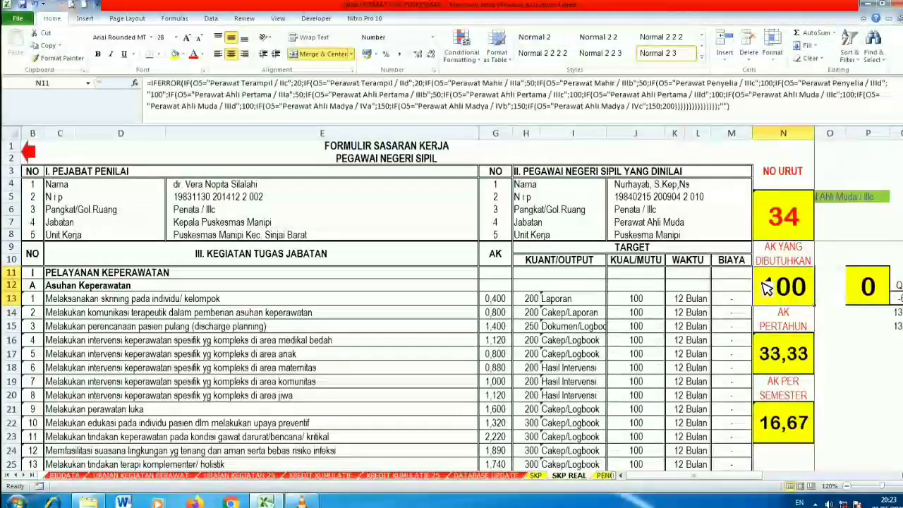
left_click(644, 223)
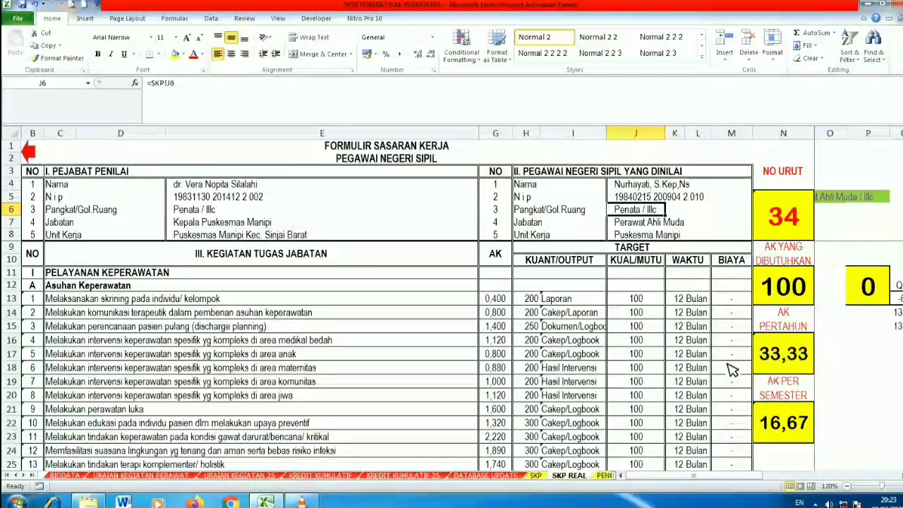
left_click(788, 364)
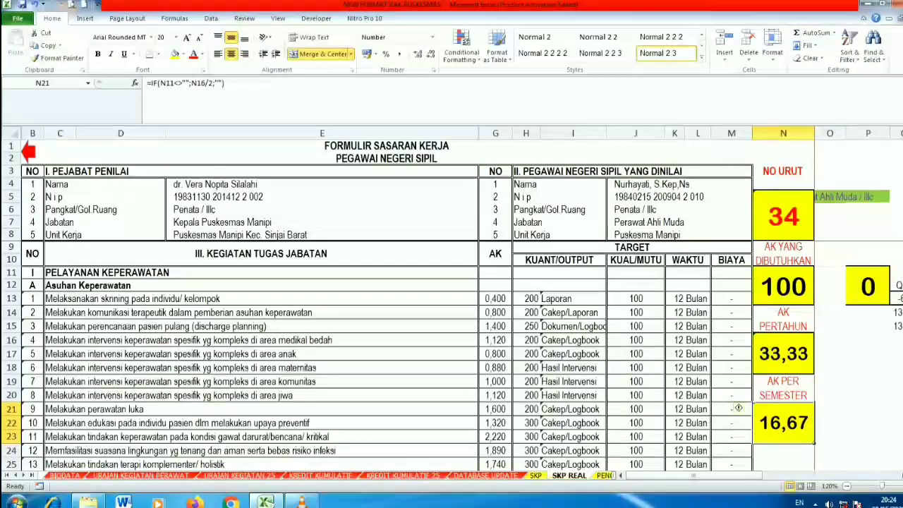
Compare the total AK of the listed activities with the yearly AK target, and check the last activity's number.
scroll(522, 423, "down", 8)
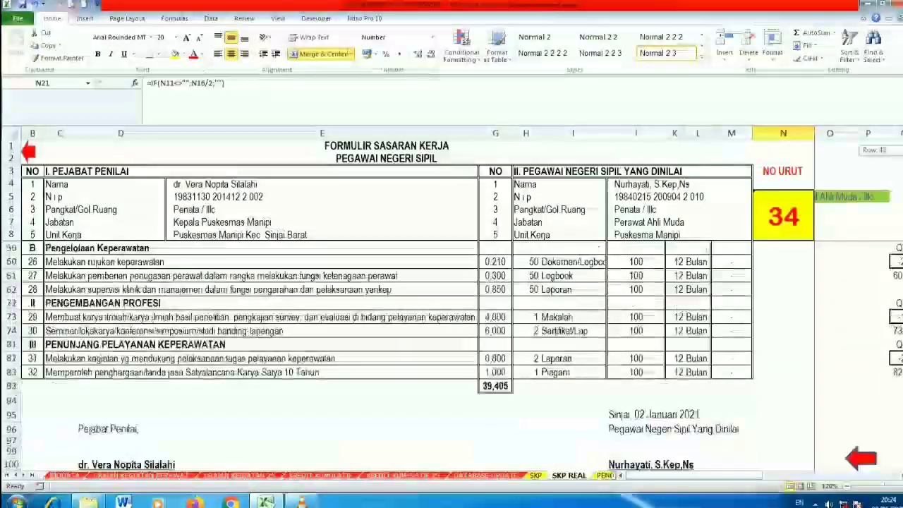
left_click(498, 387)
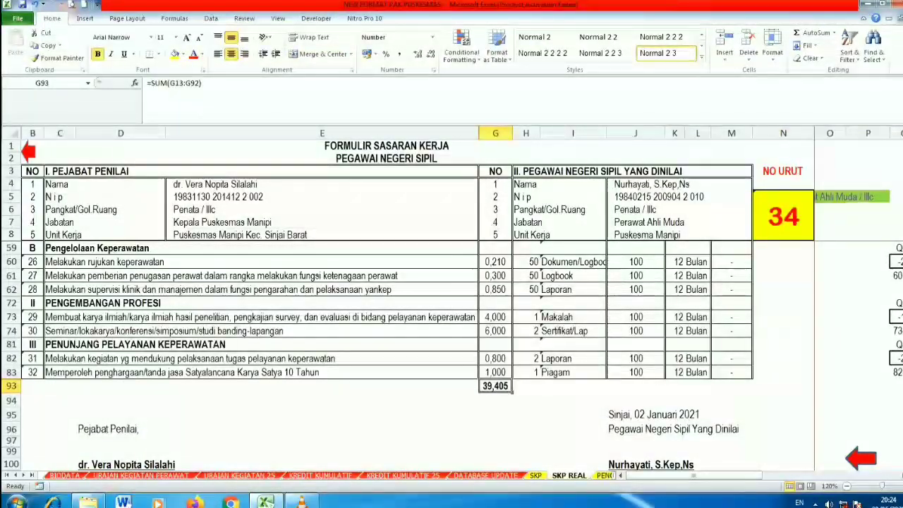
scroll(841, 355, "up", 8)
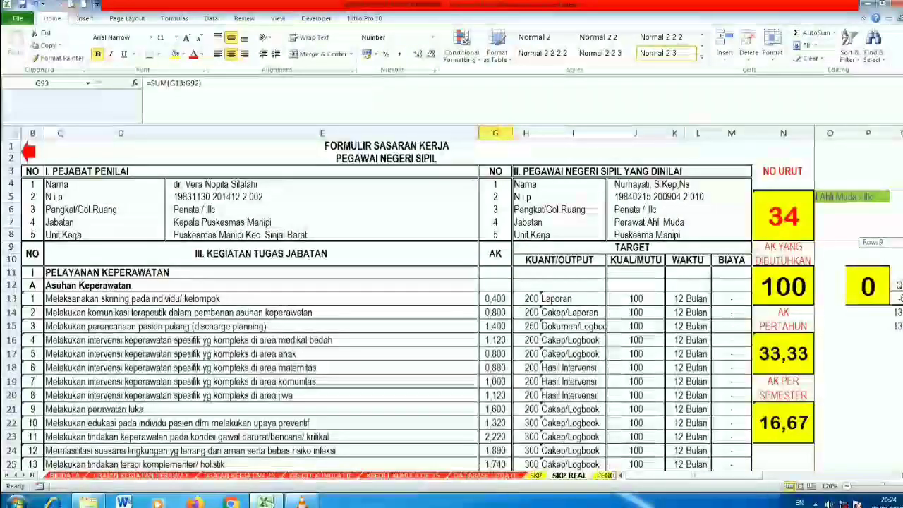
left_click(783, 356)
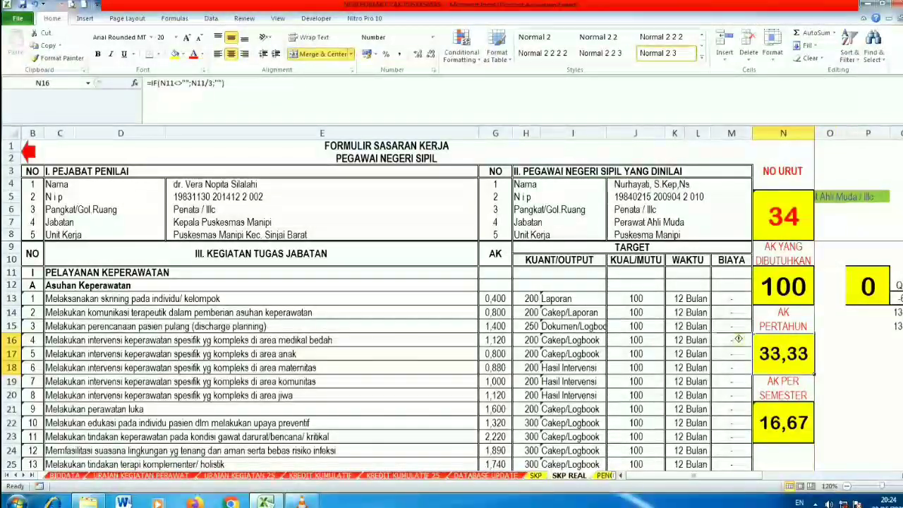
scroll(738, 339, "down", 14)
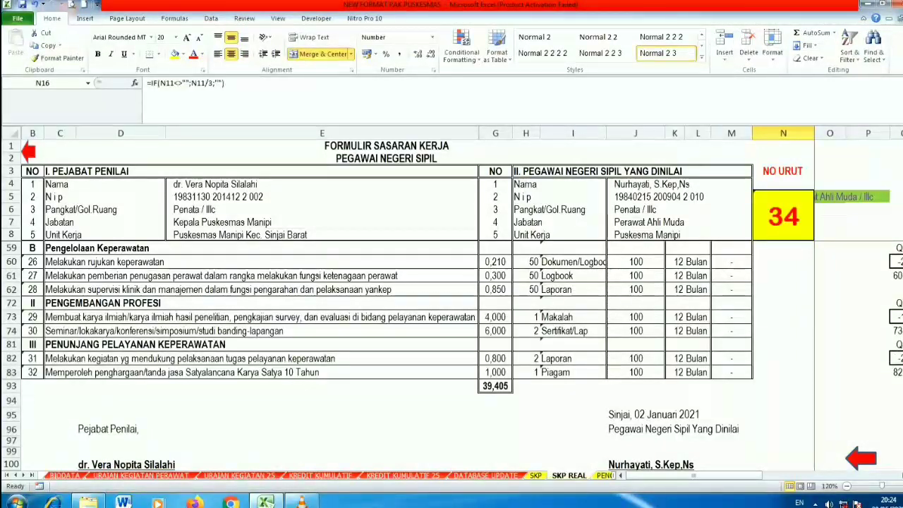
scroll(737, 339, "up", 14)
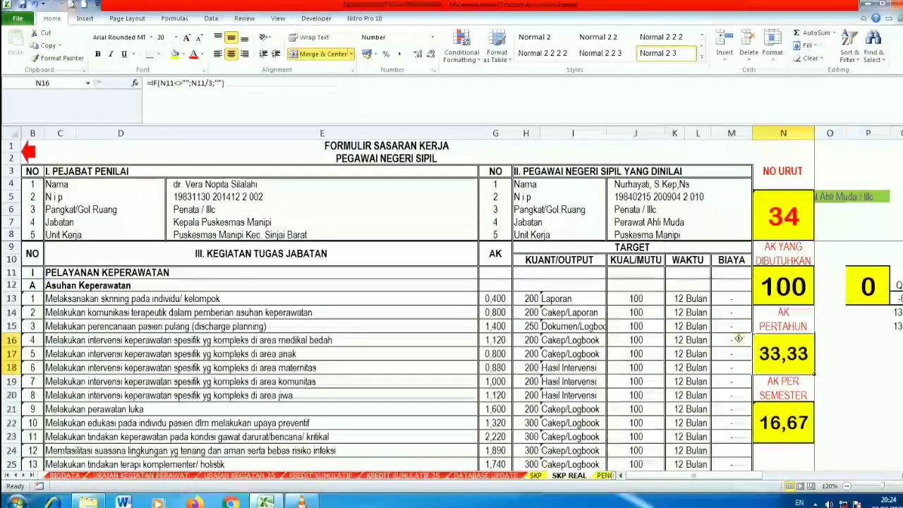
left_click_drag(901, 152, 900, 232)
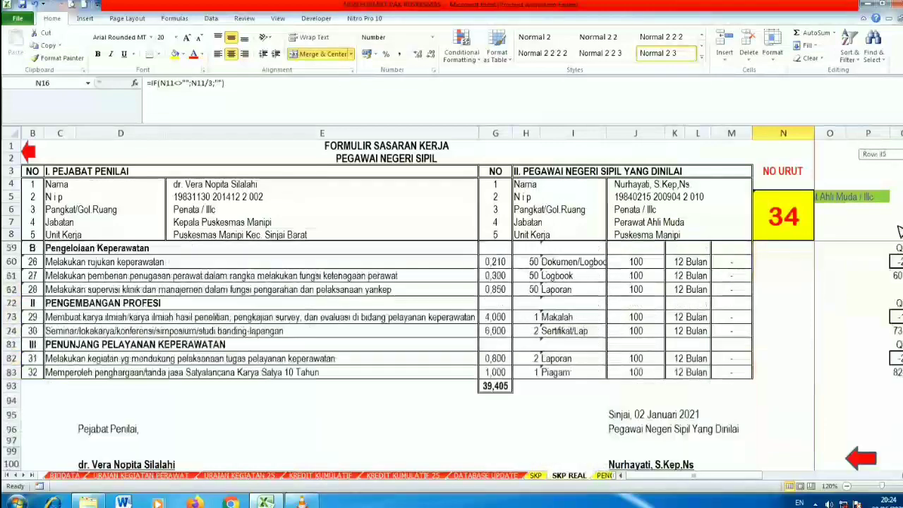
left_click(40, 373)
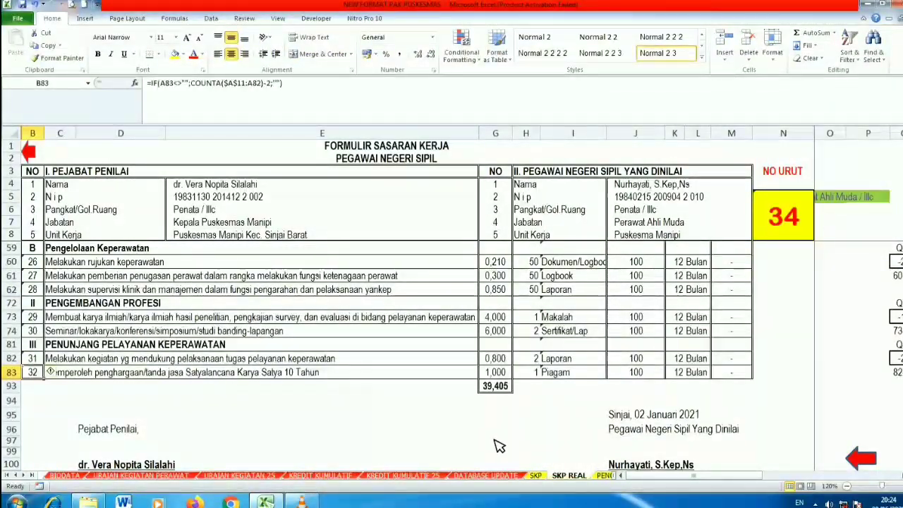
Go to the PENGUKURAN sheet through the MENU sheet and check the Nilai Capaian SKP result below the activity table.
left_click(27, 150)
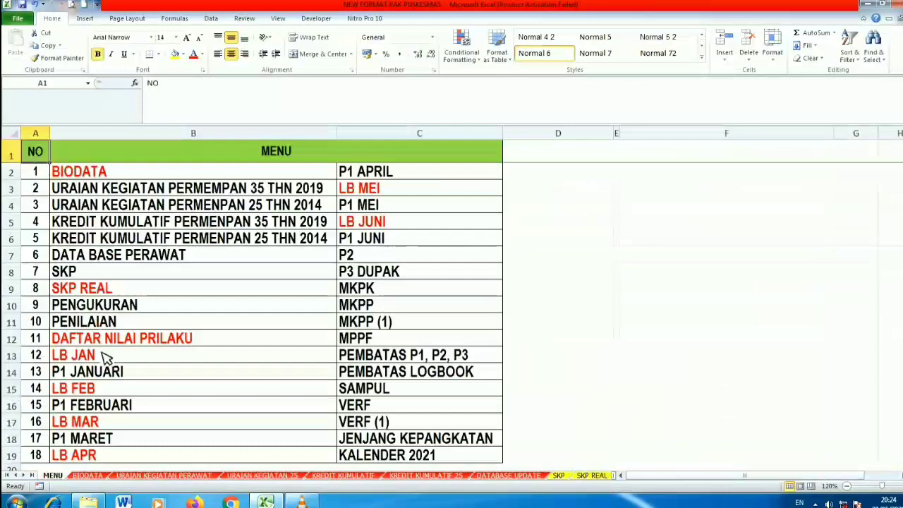
left_click(76, 313)
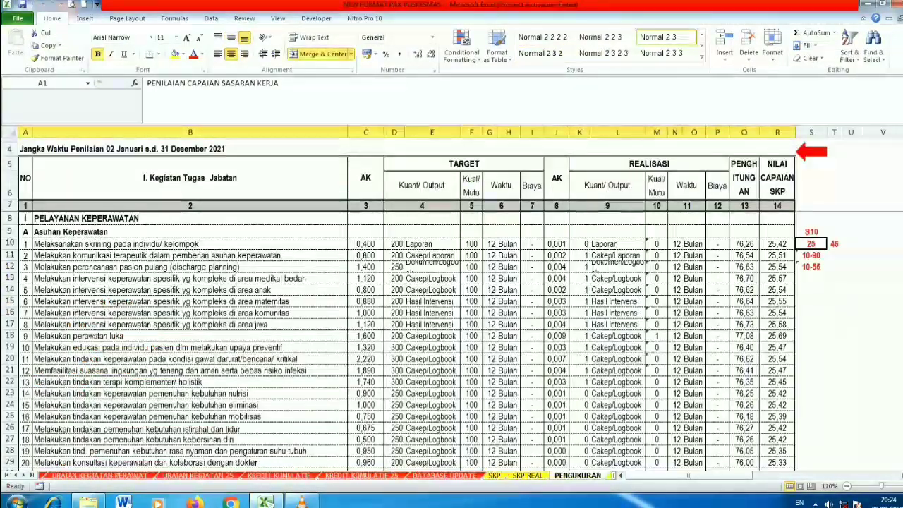
scroll(895, 163, "down", 12)
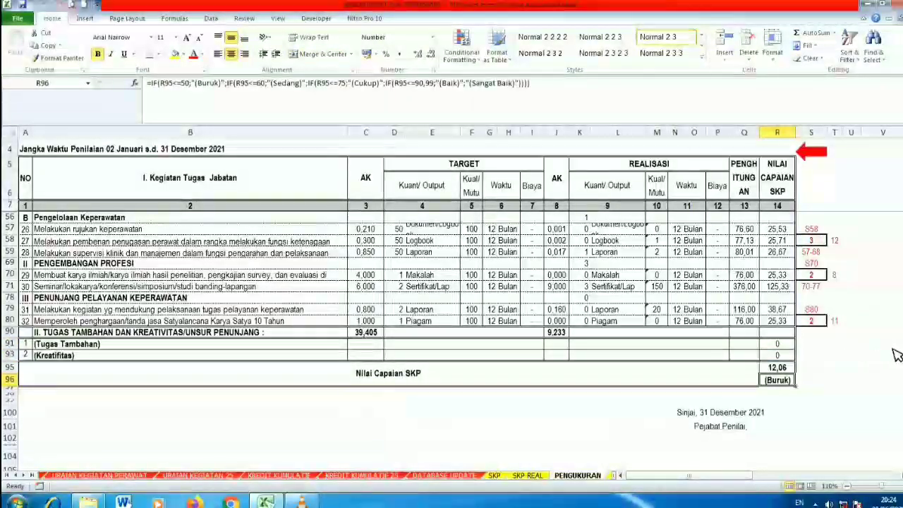
scroll(452, 338, "up", 4)
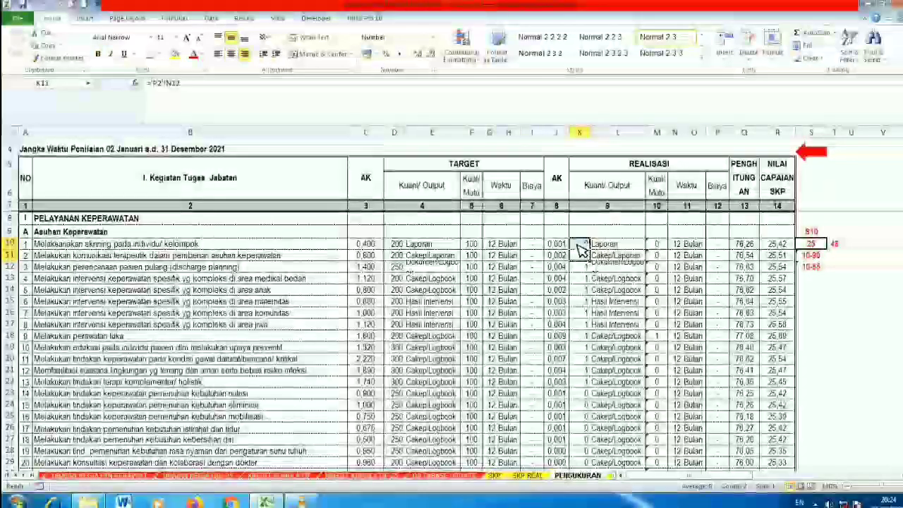
Examine the REALISASI Kuant/Output values of the Asuhan Keperawatan activities and the rest of the table through the signature block.
left_click_drag(585, 353, 584, 376)
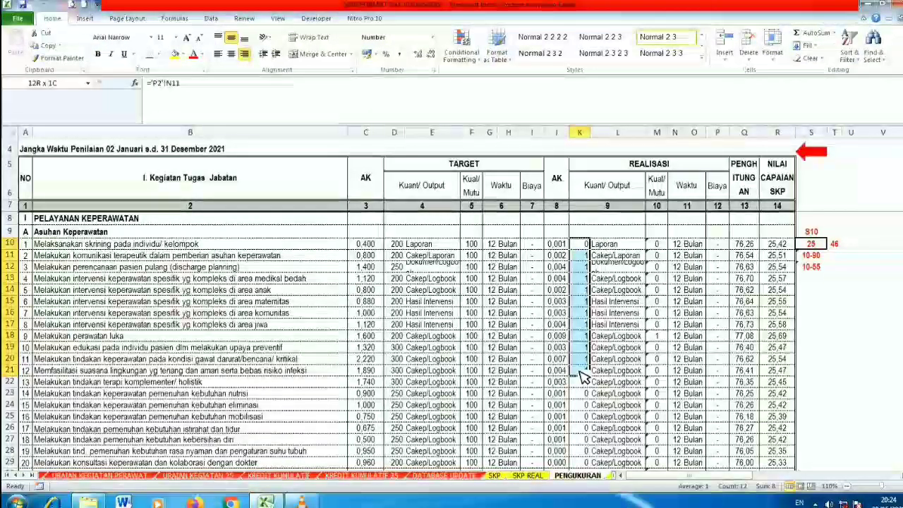
left_click_drag(591, 421, 591, 433)
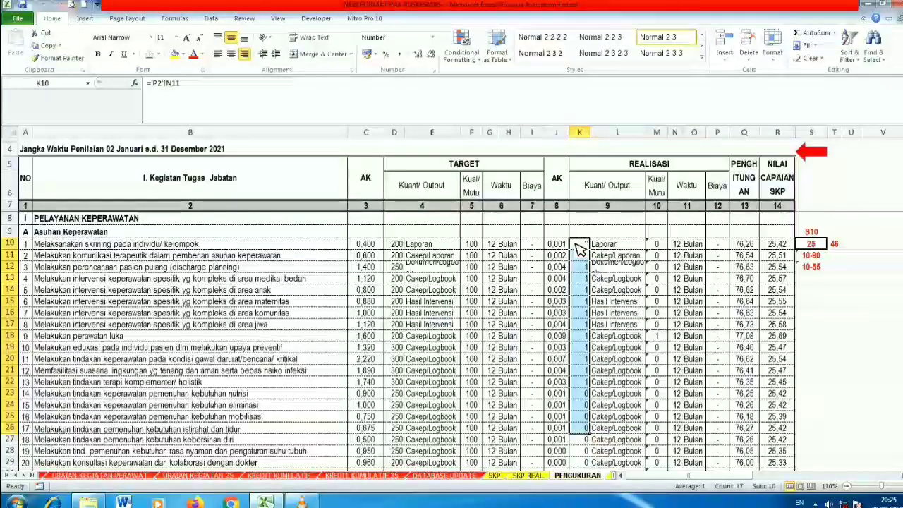
left_click_drag(579, 249, 577, 423)
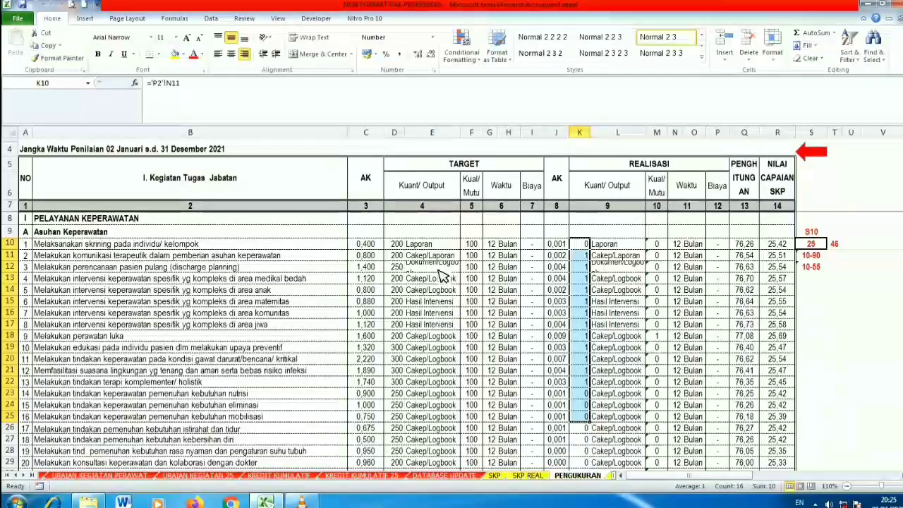
left_click_drag(902, 172, 901, 265)
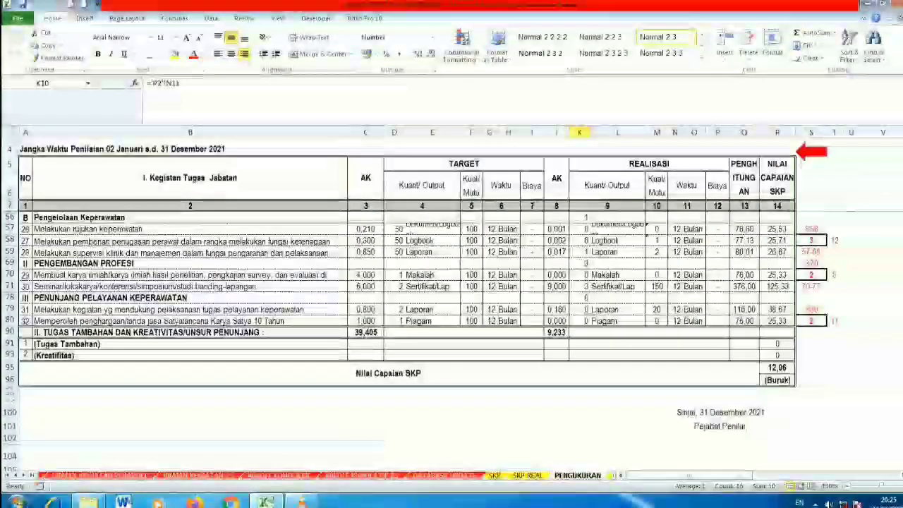
left_click(902, 467)
left_click(902, 466)
left_click(901, 466)
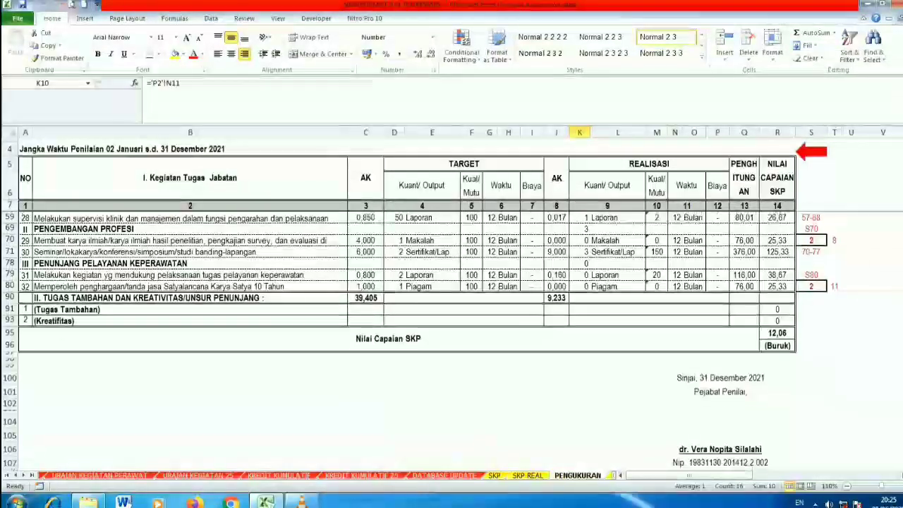
left_click(902, 466)
Go to the PENILAIAN sheet through the MENU sheet and review the Perilaku Kerja scores from Orientasi Pelayanan to Jumlah.
left_click(810, 154)
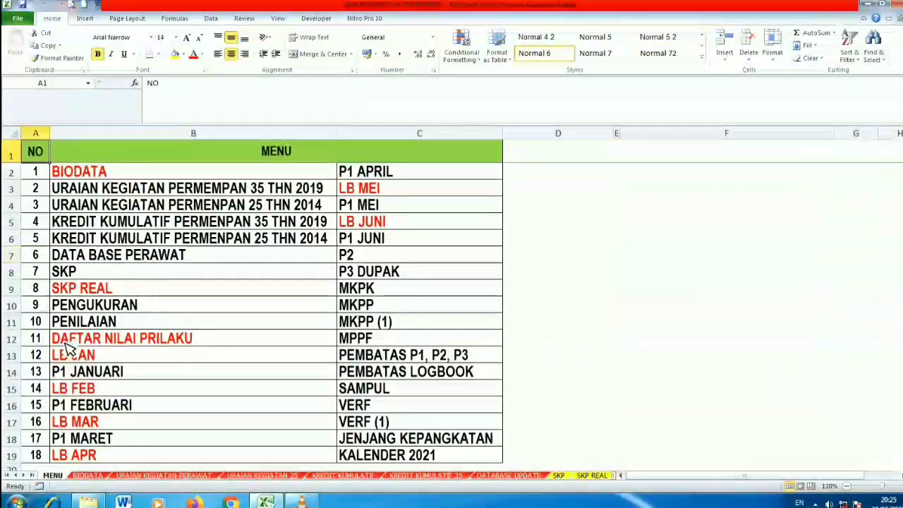
left_click(80, 322)
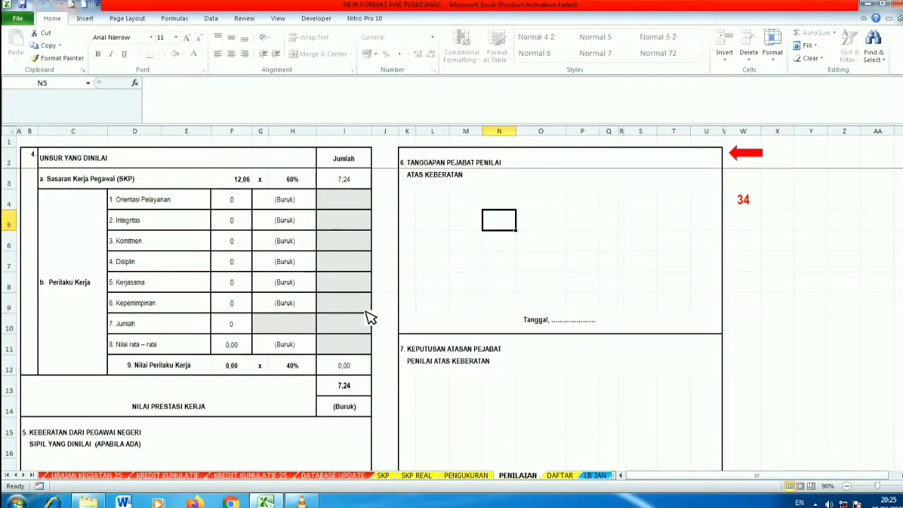
left_click_drag(229, 208, 229, 324)
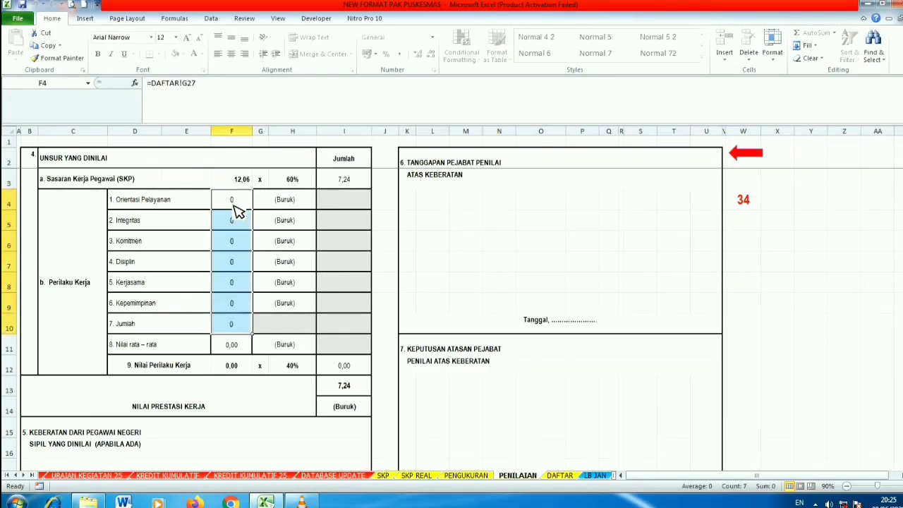
left_click_drag(236, 205, 241, 322)
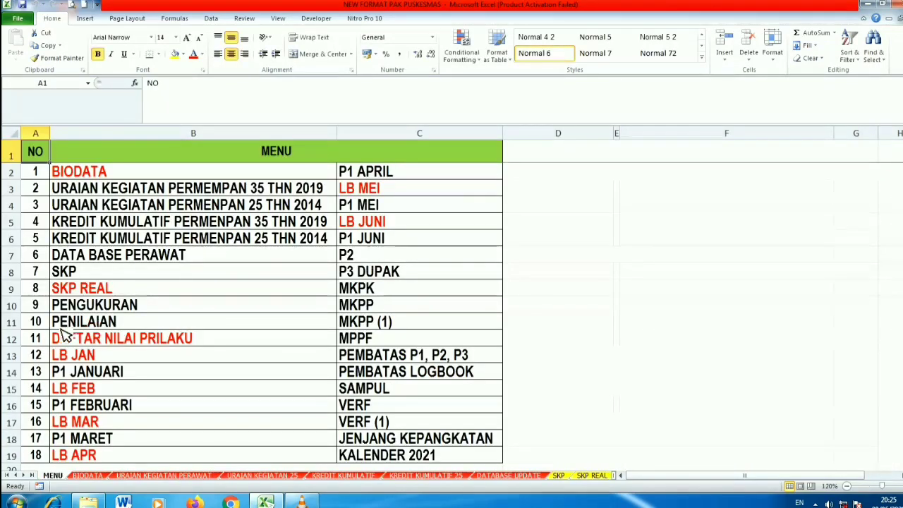
Open the DAFTAR NILAI PRILAKU sheet from the MENU sheet, locate the empty ANGKA cells and save the workbook.
left_click(93, 340)
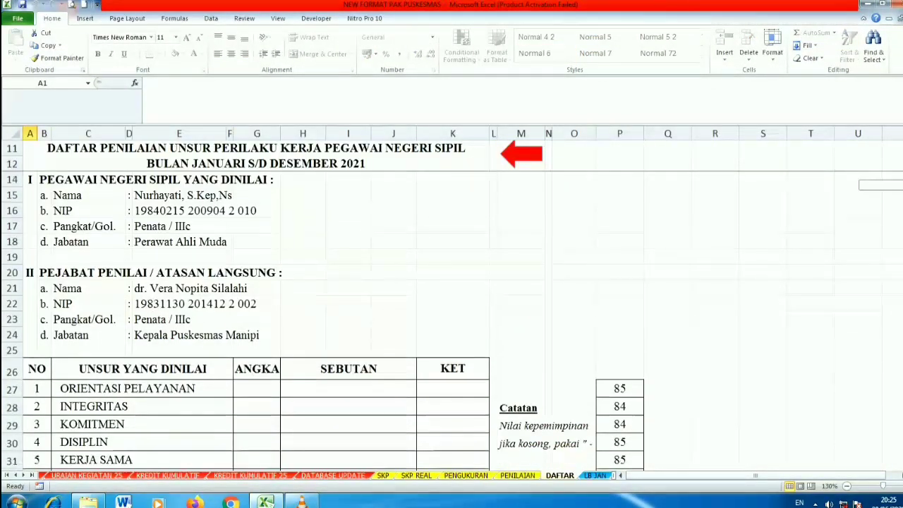
scroll(863, 246, "down", 6)
scroll(862, 246, "up", 3)
left_click_drag(258, 295, 276, 369)
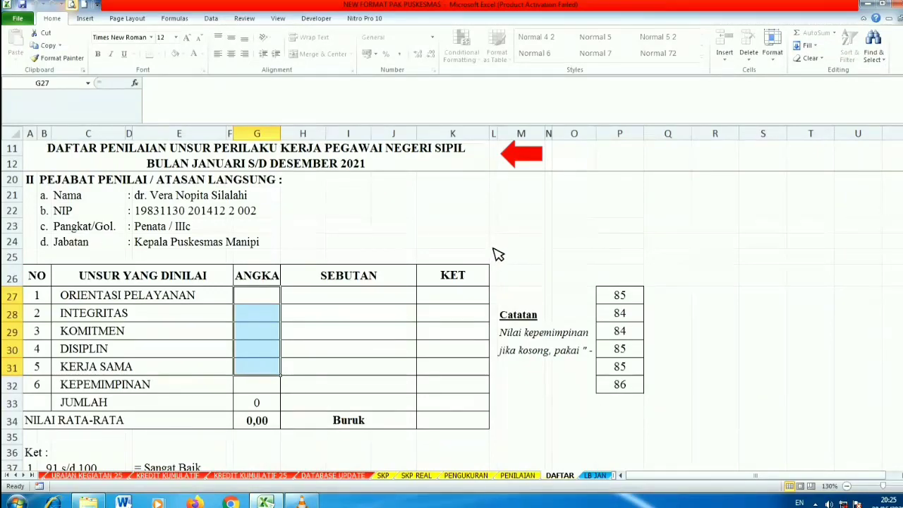
key("ctrl+p")
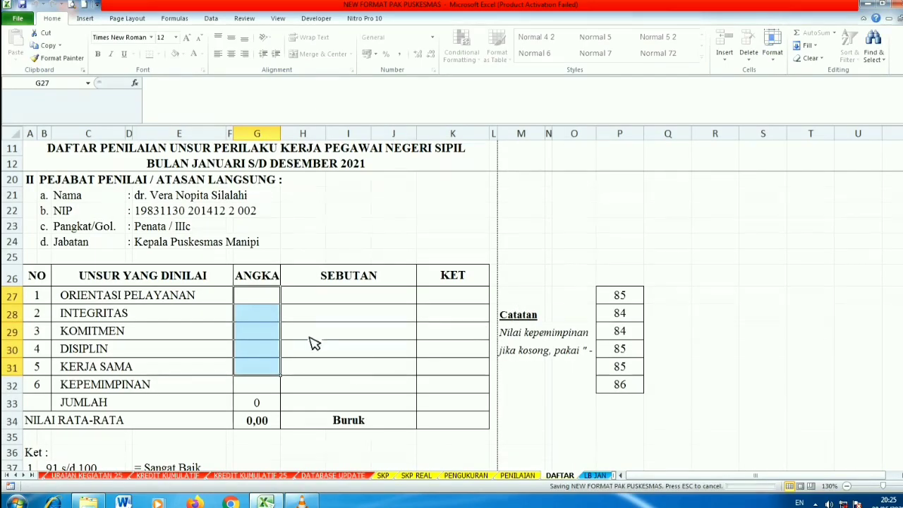
left_click(262, 304)
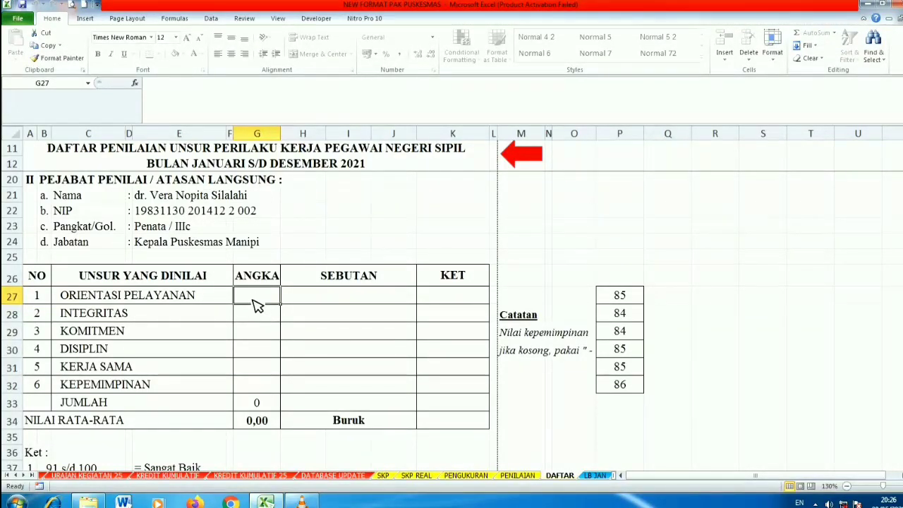
Copy the sample scores 85, 84, 84, 85, 85 from P27:P31 into the ANGKA cells for ORIENTASI PELAYANAN through KERJA SAMA.
left_click_drag(257, 303, 256, 394)
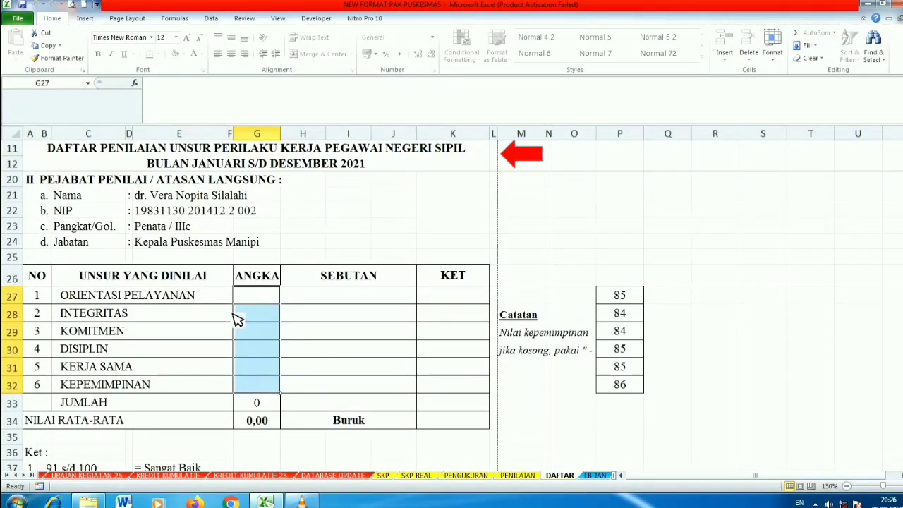
left_click_drag(625, 299, 622, 381)
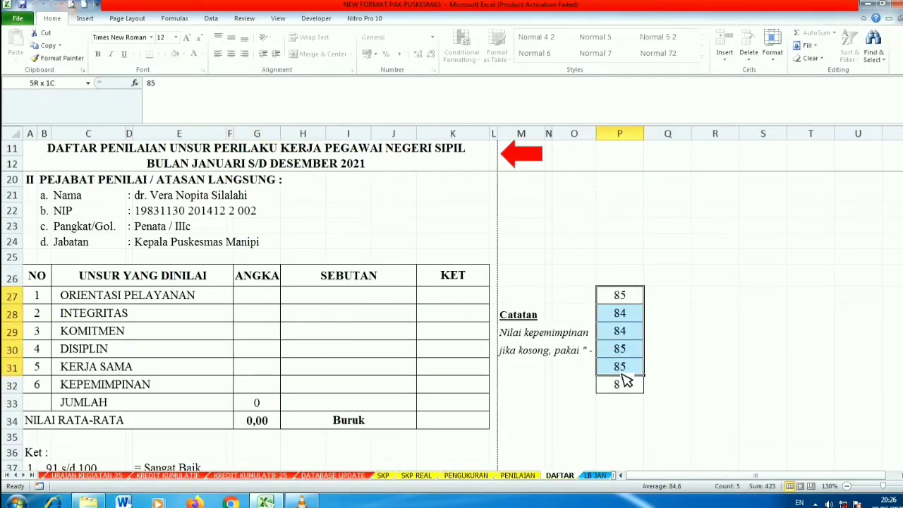
left_click_drag(625, 381, 631, 365)
key("ctrl+c")
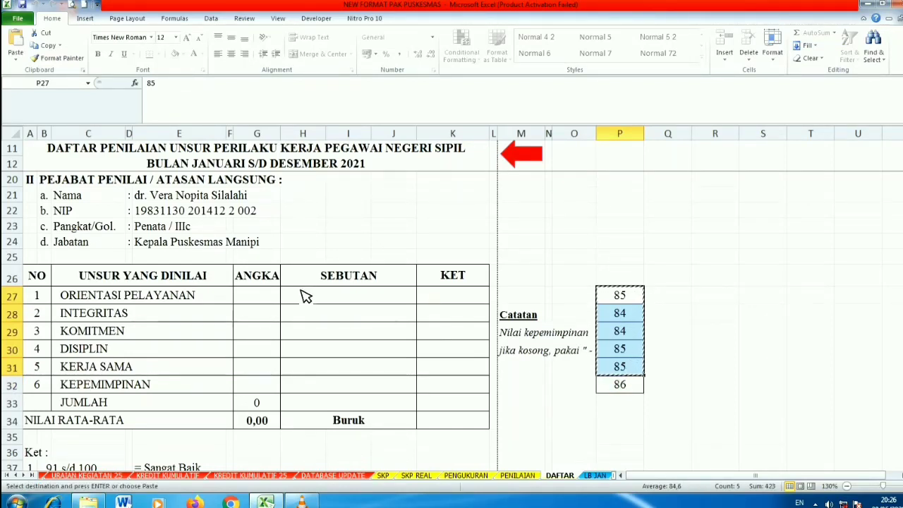
left_click(261, 299)
key("ctrl+v")
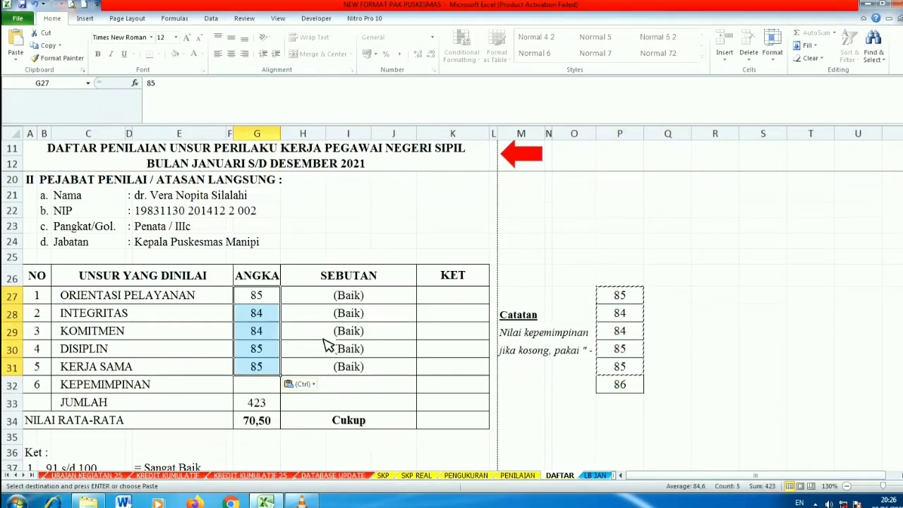
left_click(257, 299)
left_click_drag(262, 309, 271, 364)
left_click_drag(260, 300, 256, 345)
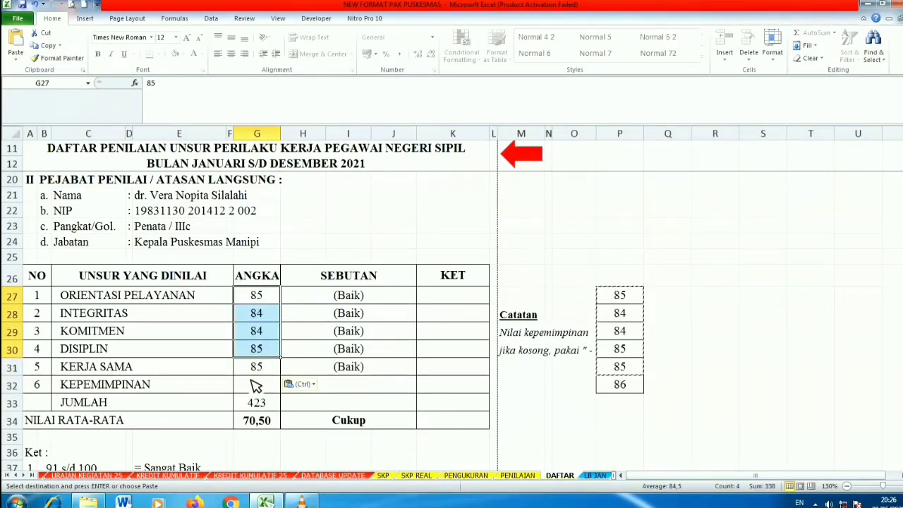
Enter "-" as the KEPEMIMPINAN score and check the NILAI RATA-RATA below it.
left_click(133, 397)
left_click(261, 387)
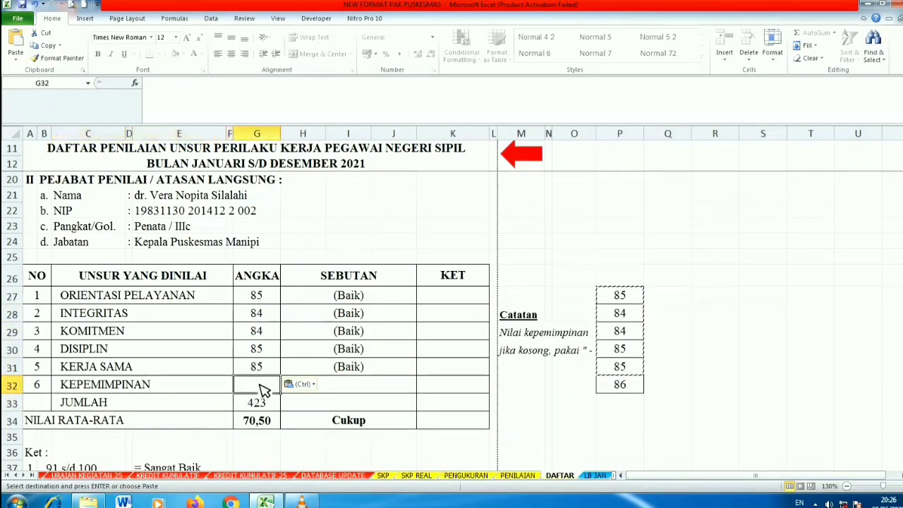
type("-")
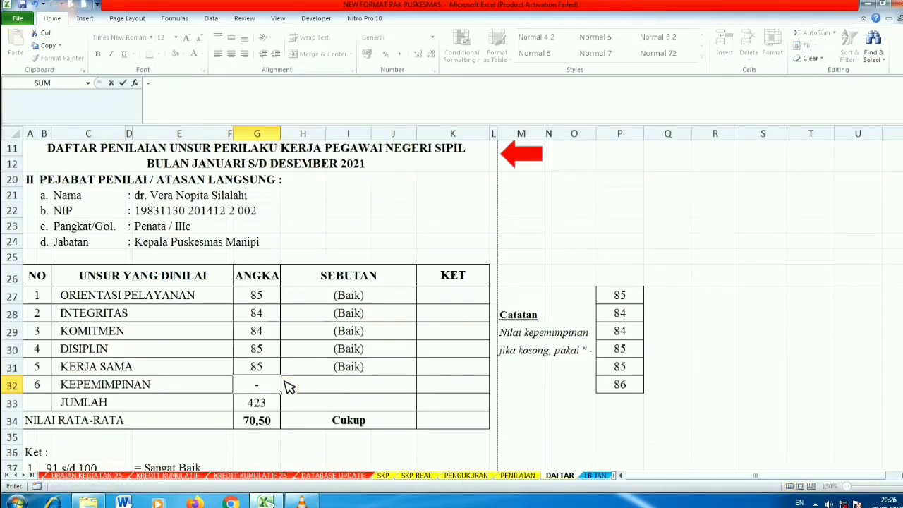
key("Return")
left_click(257, 423)
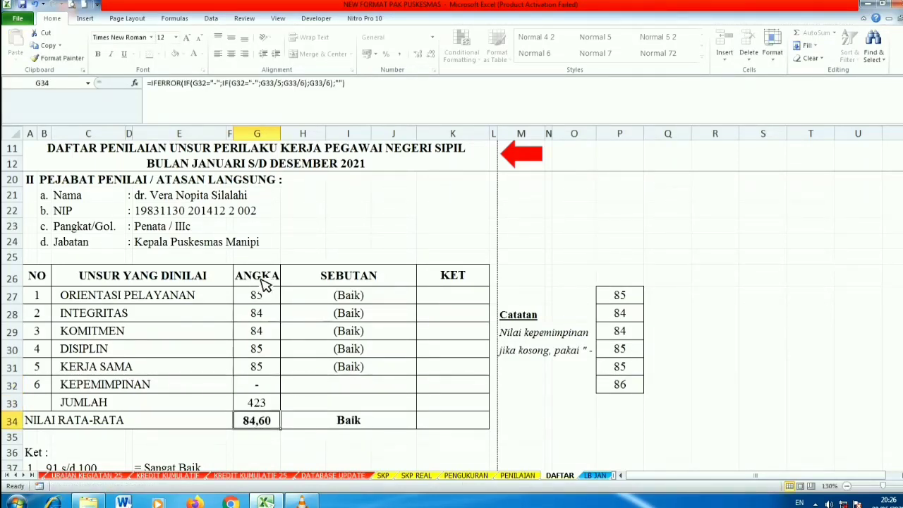
mouse_move(261, 301)
left_mouse_down()
mouse_move(270, 379)
mouse_move(264, 426)
mouse_move(268, 304)
left_mouse_up()
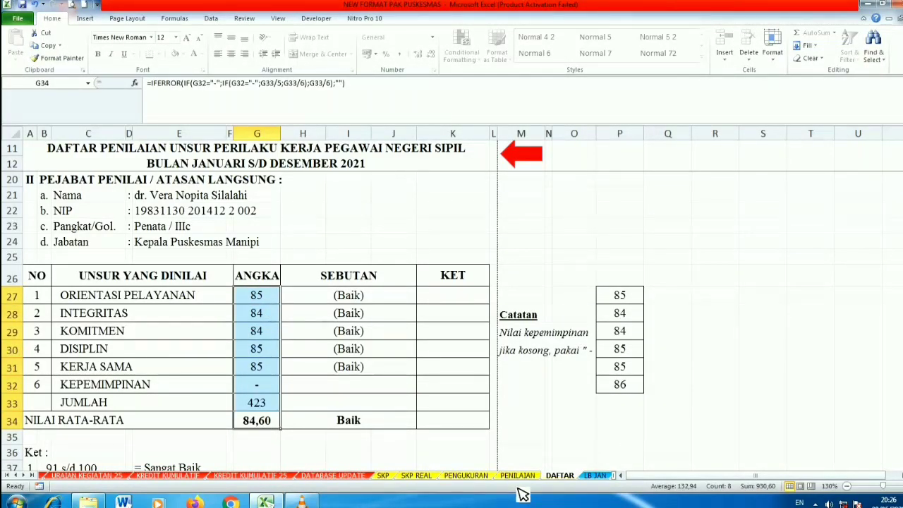
Go to the PENILAIAN sheet through the MENU sheet and check the transferred Perilaku Kerja scores and the Sasaran Kerja Pegawai value.
left_click(526, 159)
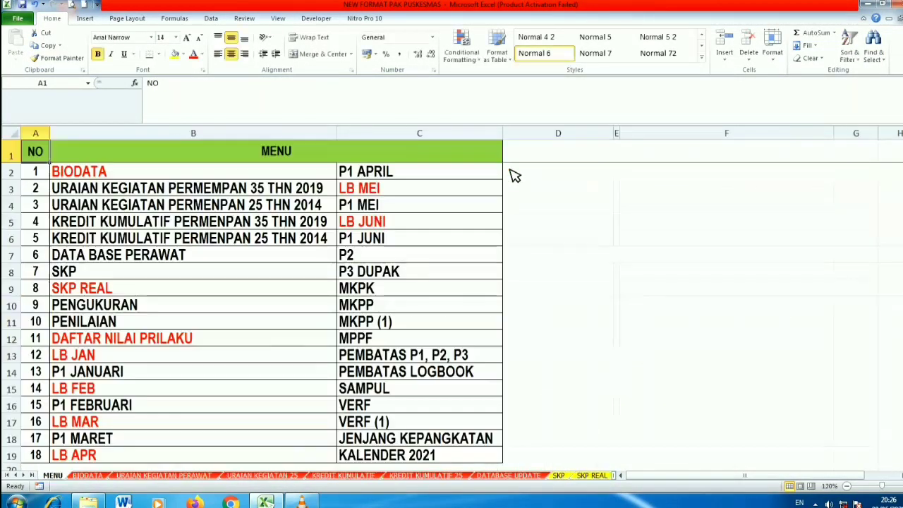
left_click(76, 322)
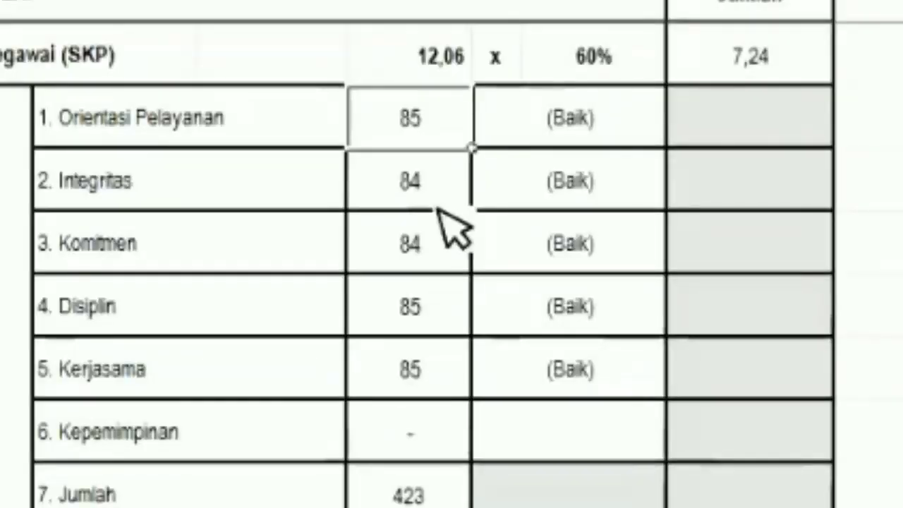
left_click_drag(240, 227, 235, 305)
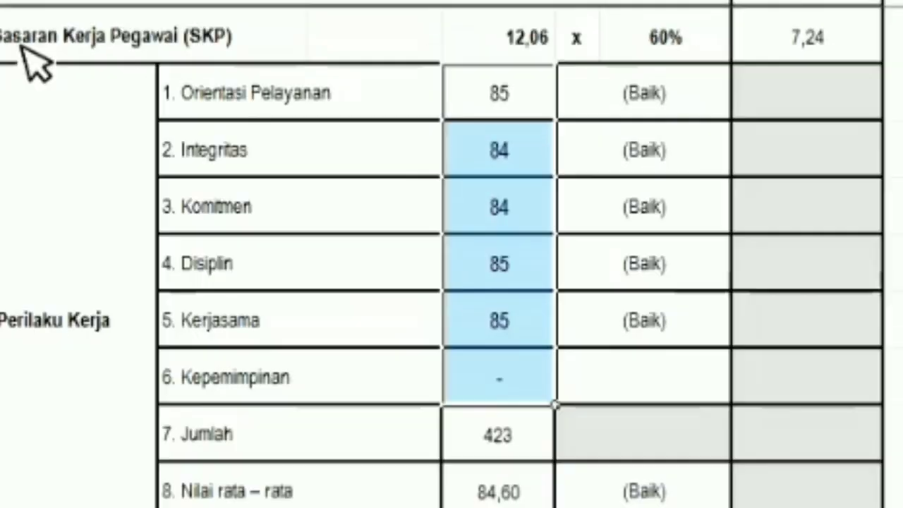
left_click(442, 63)
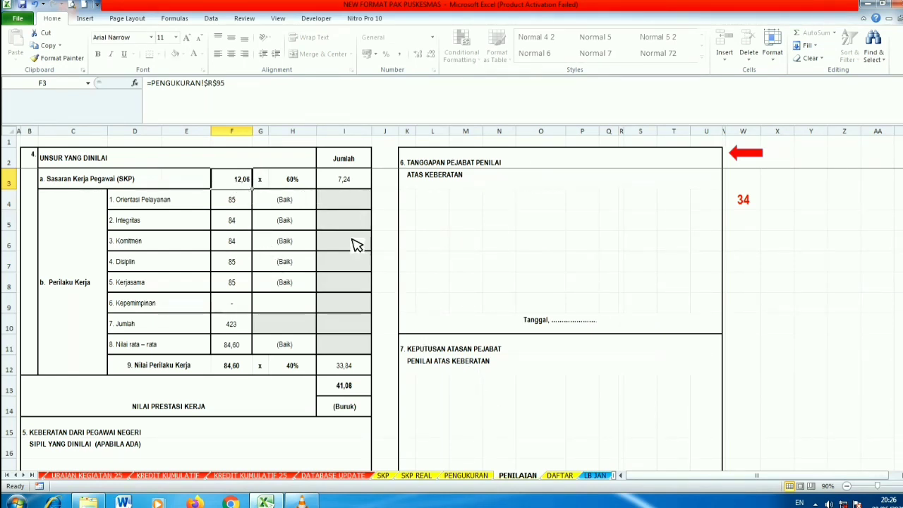
Examine the Nilai Perilaku Kerja row with its 40% weighting and the NILAI PRESTASI KERJA result and rating.
left_click(143, 370)
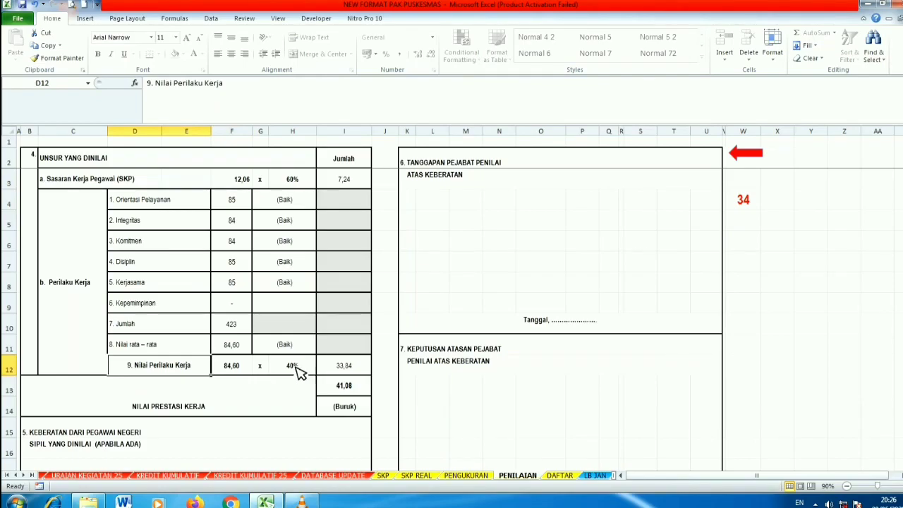
left_click(297, 371)
left_click(229, 376)
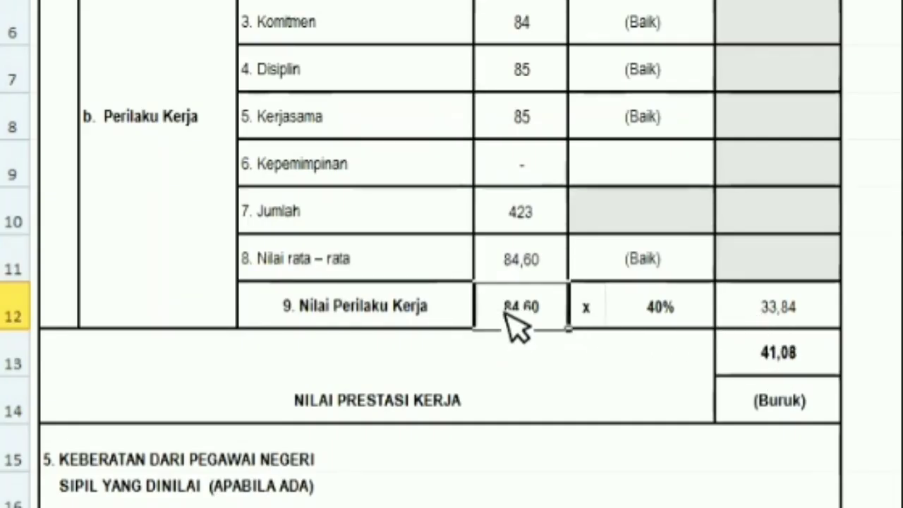
left_click(776, 307)
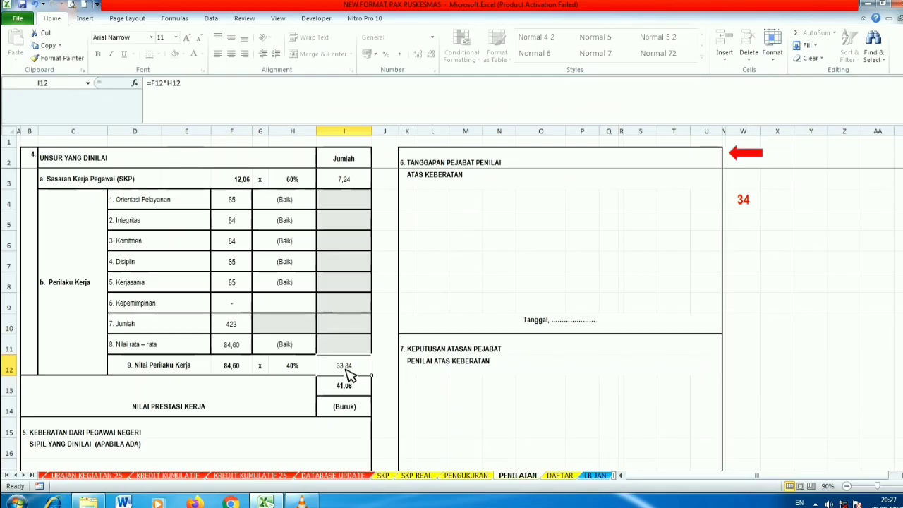
left_click(343, 410)
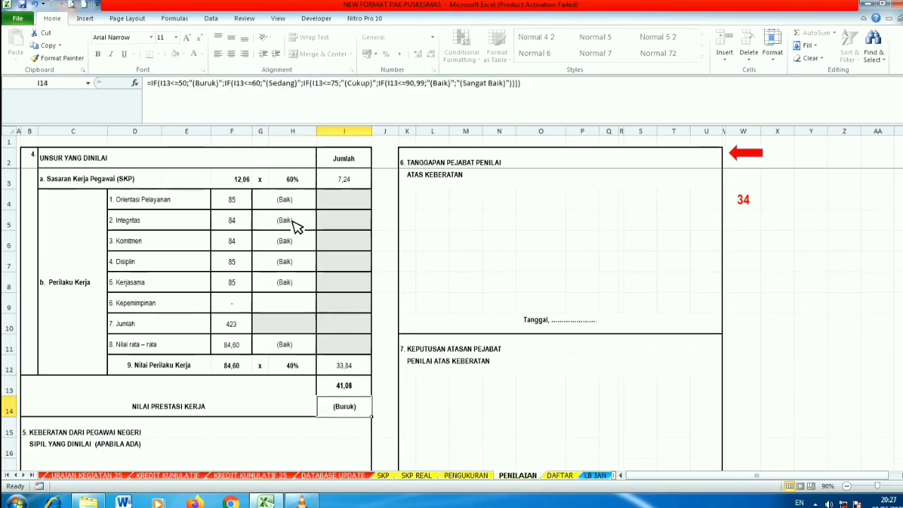
Switch to the PENGUKURAN sheet and review the REALISASI and NILAI CAPAIAN SKP columns of the Asuhan Keperawatan activities.
left_click(466, 475)
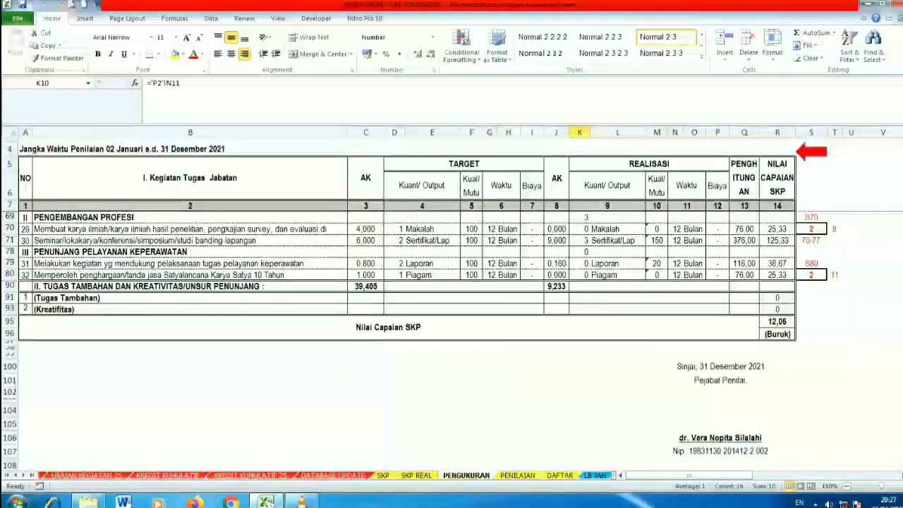
left_click_drag(899, 395, 899, 337)
left_click(580, 266)
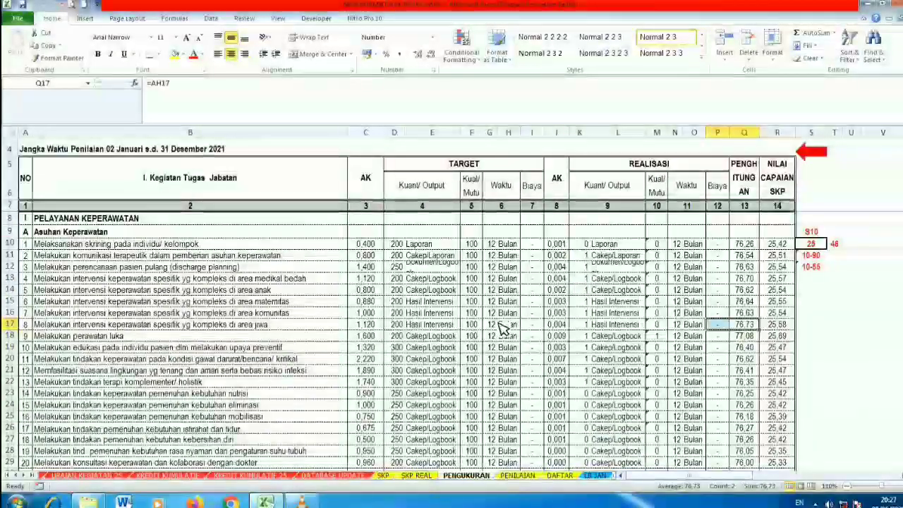
Go to the SKP REAL sheet through the MENU sheet and check the activity numbering under PENGEMBANGAN PROFESI.
left_click(811, 151)
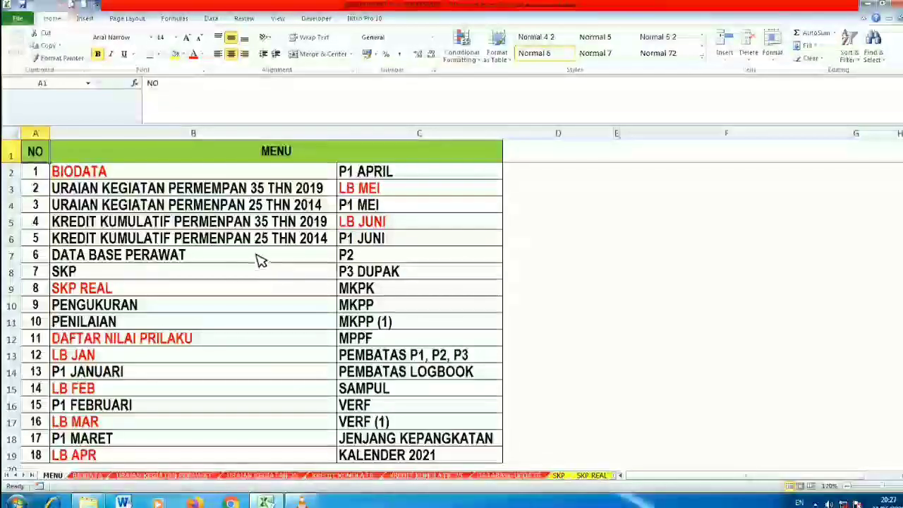
left_click(83, 289)
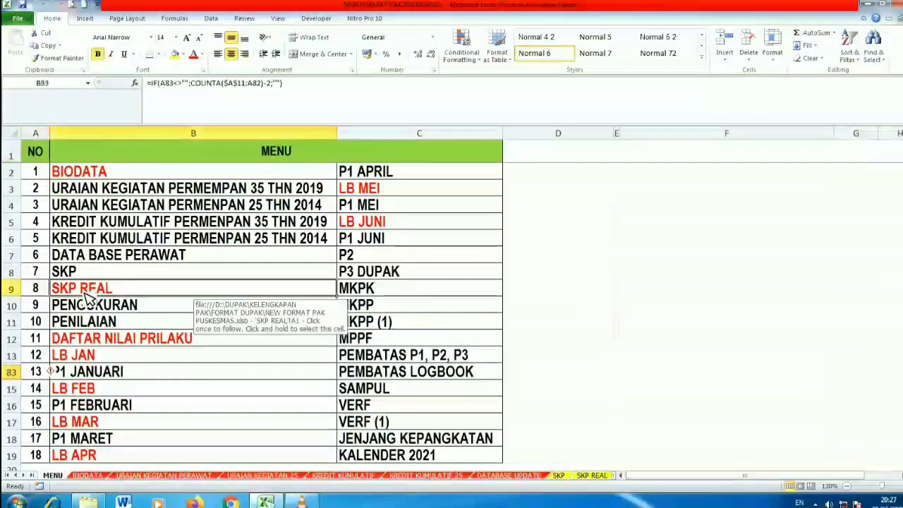
left_click_drag(31, 275, 32, 304)
left_click(39, 326)
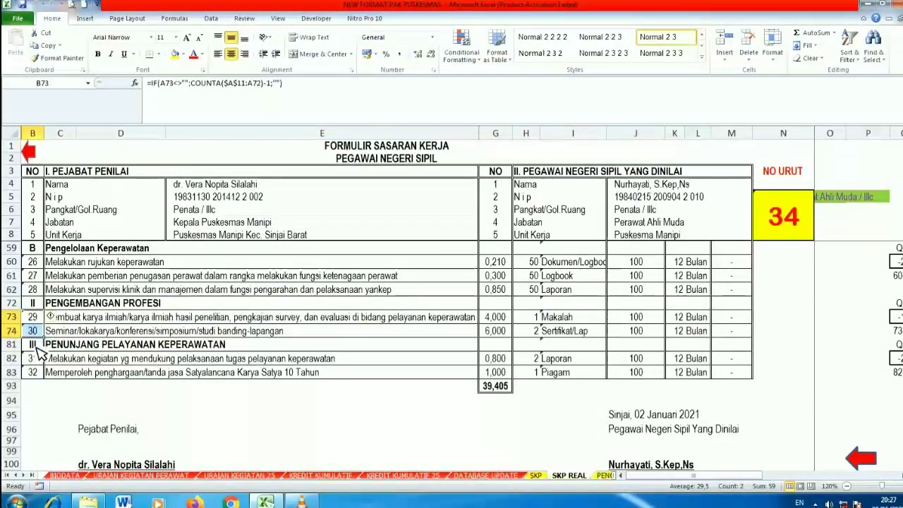
Return to the PENGUKURAN sheet and compare its listed activities with those on SKP REAL.
left_click(605, 476)
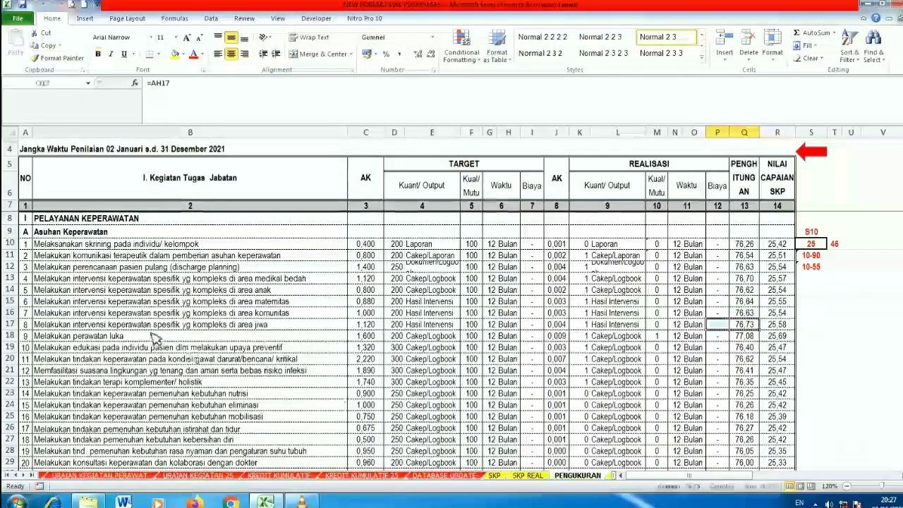
left_click_drag(150, 326, 145, 383)
mouse_move(902, 232)
left_mouse_down()
mouse_move(902, 277)
mouse_move(902, 232)
left_mouse_up()
Open the BIODATA sheet through the MENU sheet and set TAHUN to 2025.
left_click(813, 153)
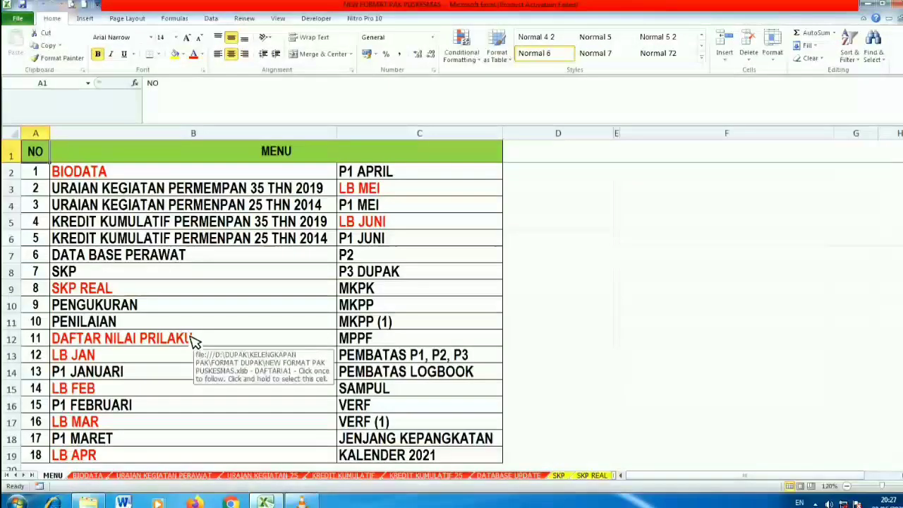
left_click(76, 176)
left_click(76, 177)
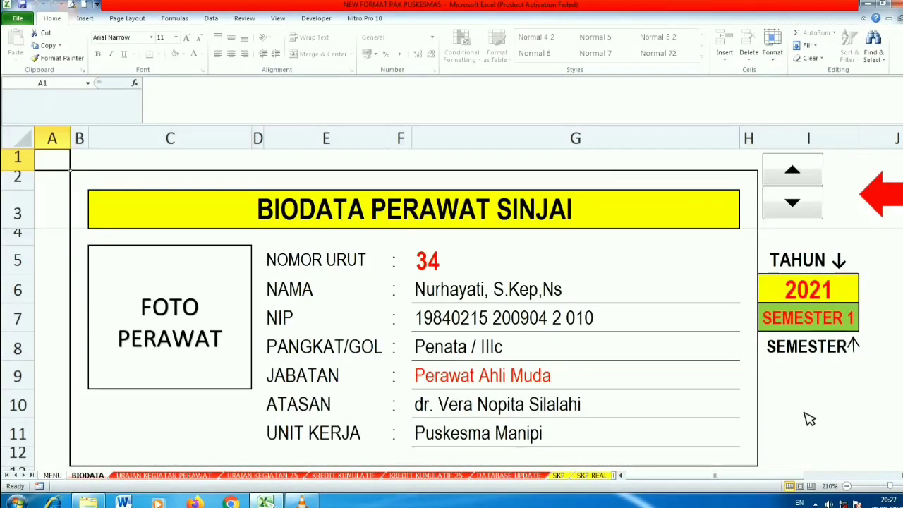
left_click(818, 305)
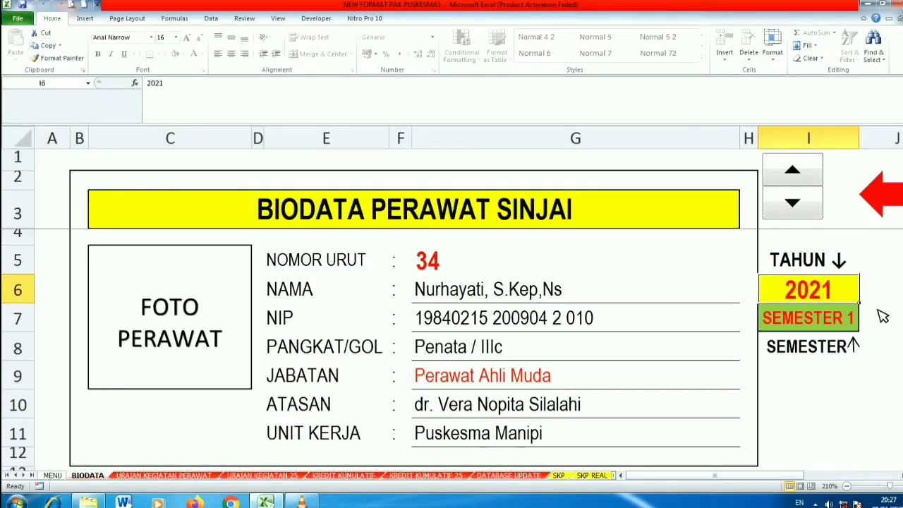
type("202")
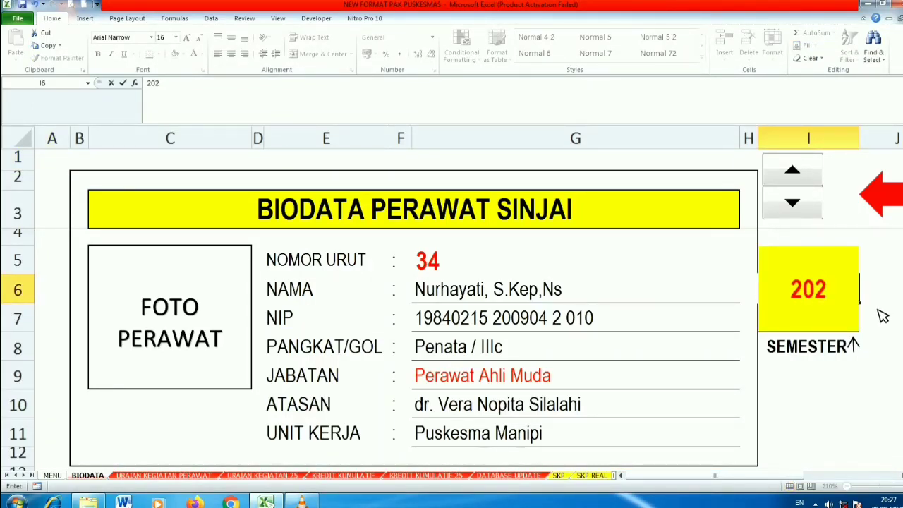
type("5")
key("Return")
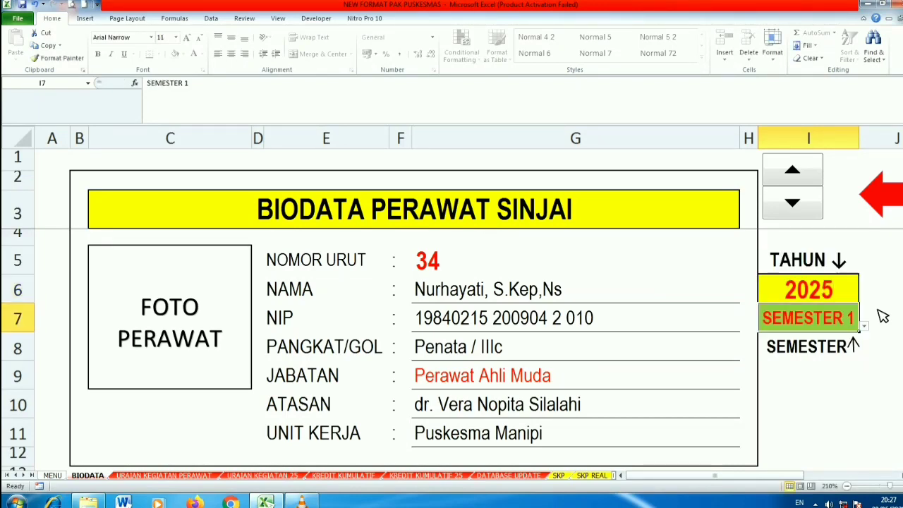
Go to the PENILAIAN sheet through the MENU sheet and check the assessment period and signature dates.
left_click(888, 205)
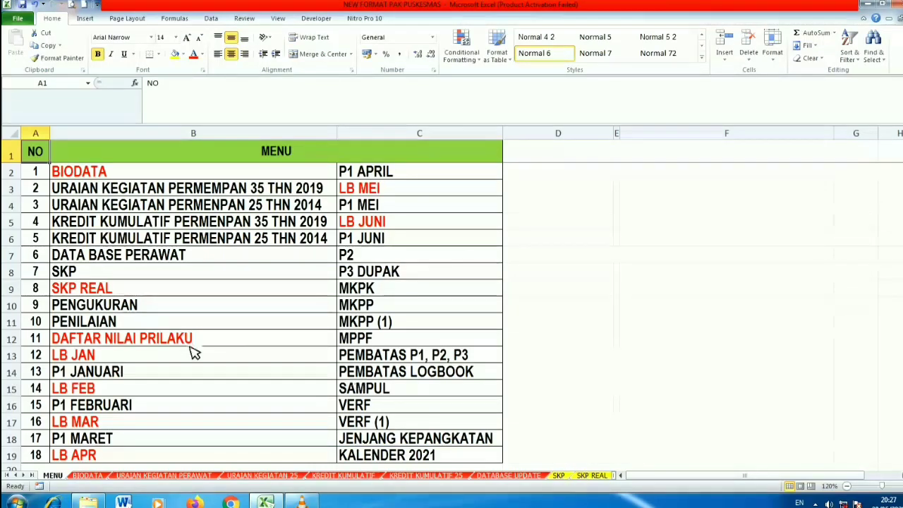
left_click(81, 323)
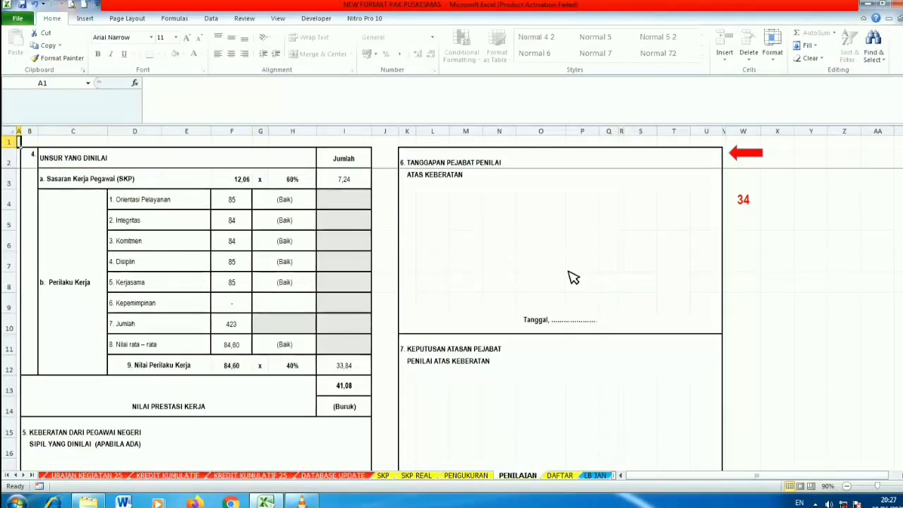
scroll(730, 319, "down", 8)
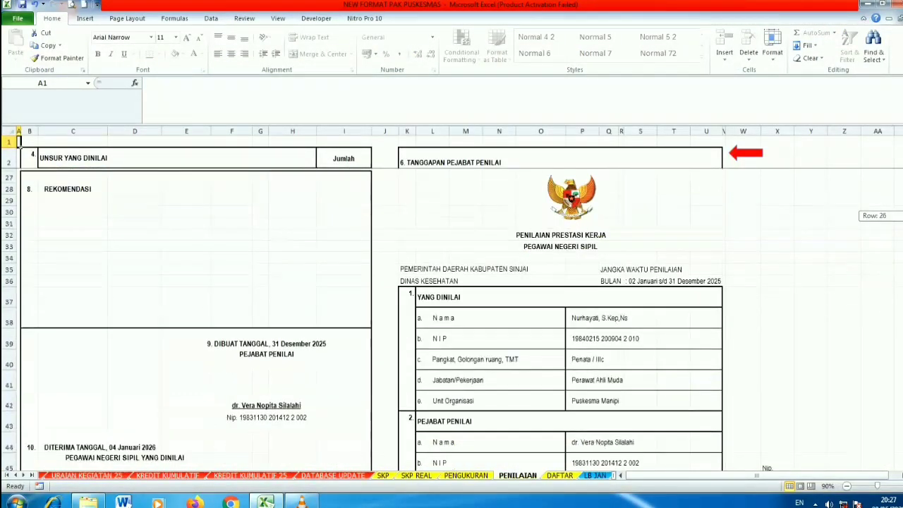
Inspect the BULAN assessment period and the three signature dates on the PENILAIAN sheet.
left_click(640, 268)
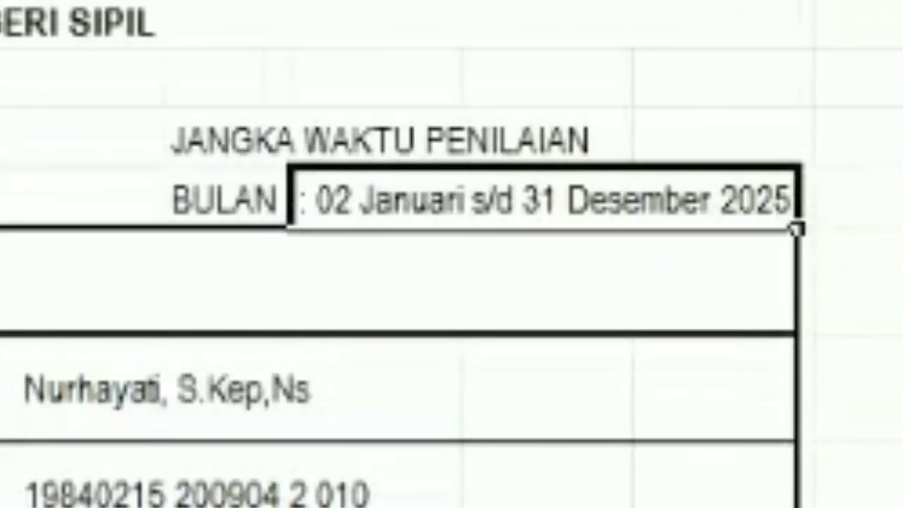
left_click(286, 331)
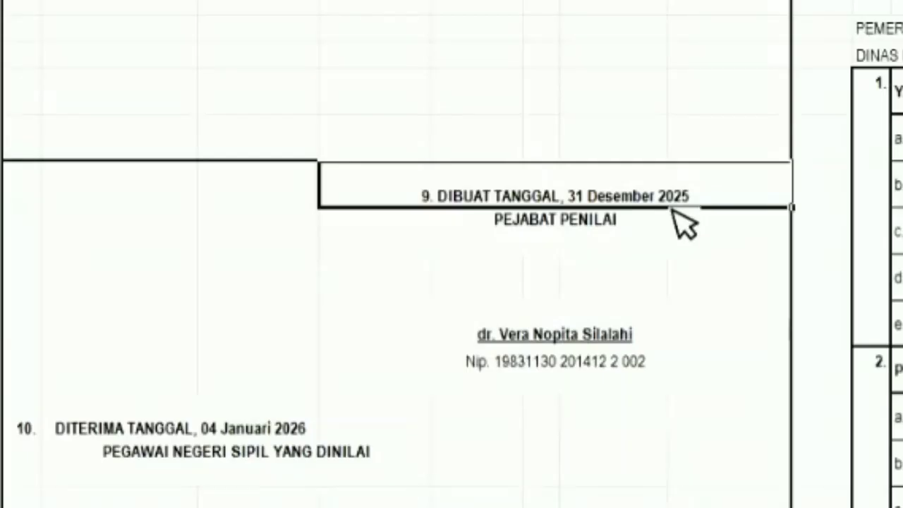
left_click(125, 433)
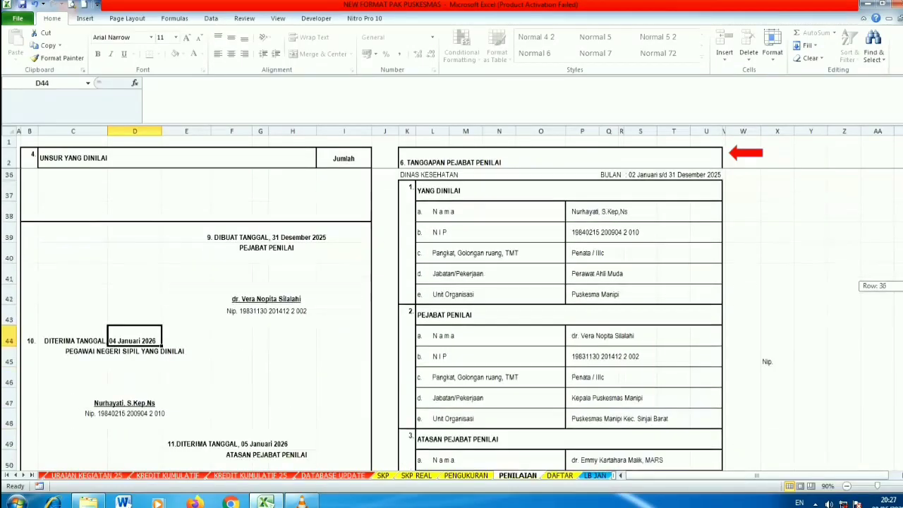
scroll(350, 347, "down", 1)
left_click(266, 346)
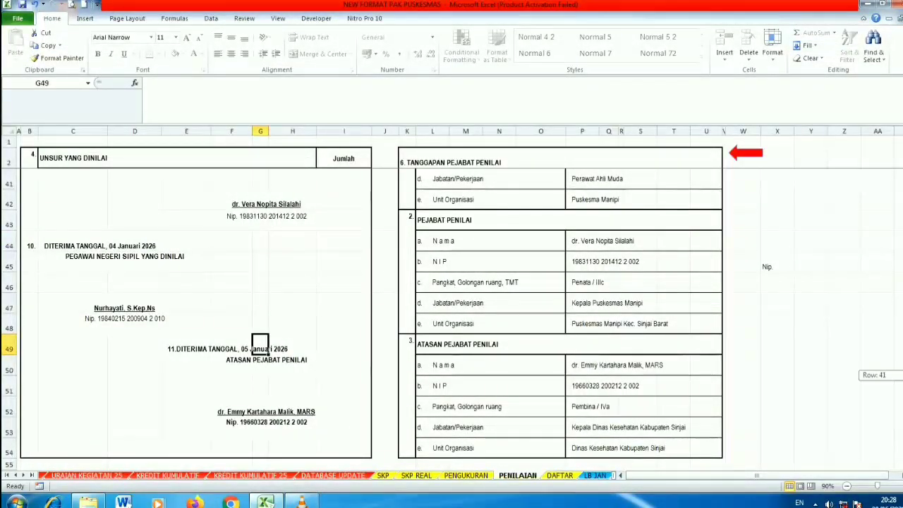
Review the identity details of the assessed nurse, the assessing official and the assessor's superior on the PENILAIAN sheet.
scroll(645, 297, "up", 3)
left_click_drag(603, 266, 607, 335)
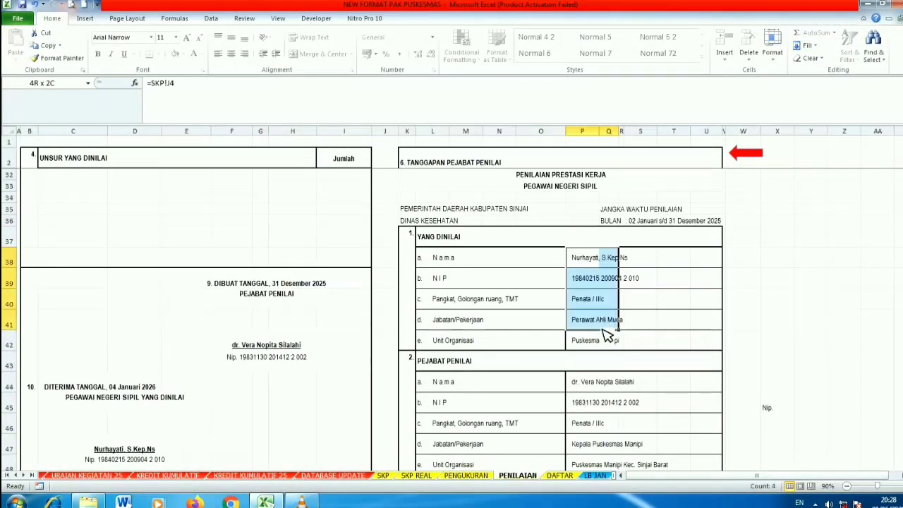
left_click_drag(598, 389, 638, 454)
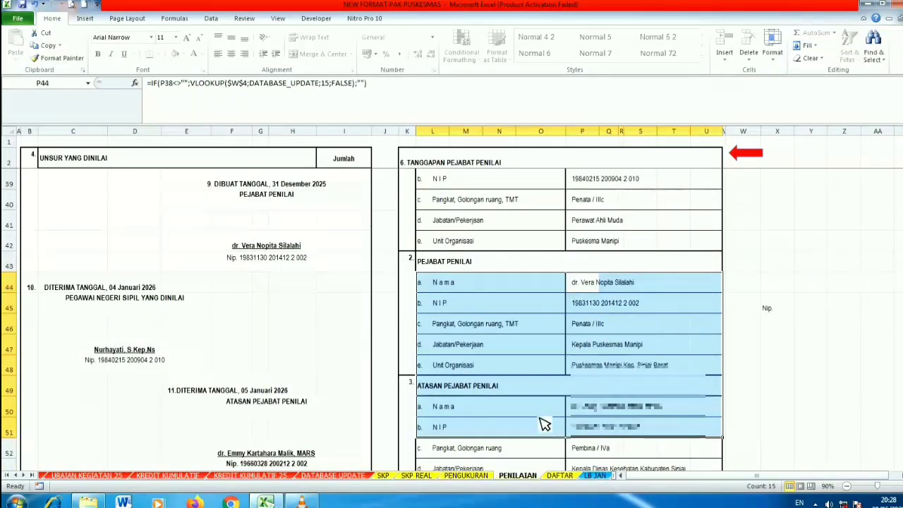
left_click_drag(572, 416, 595, 503)
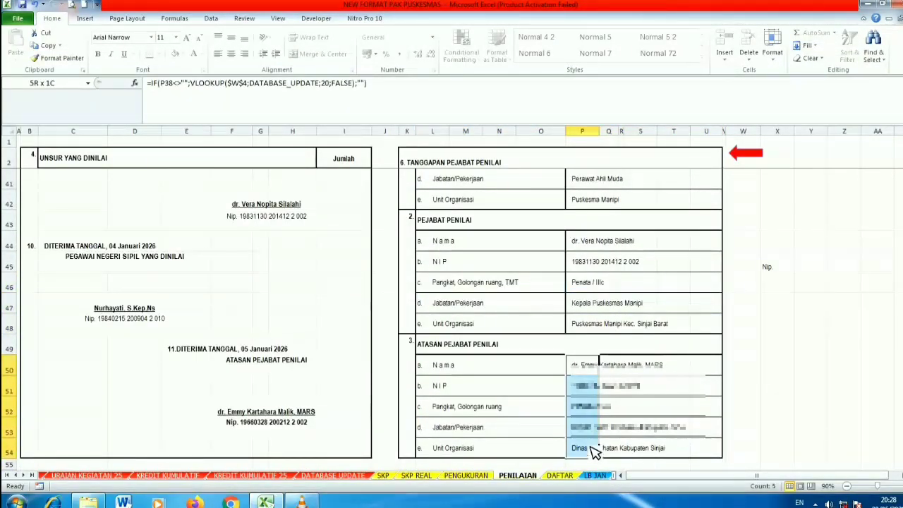
left_click(811, 353)
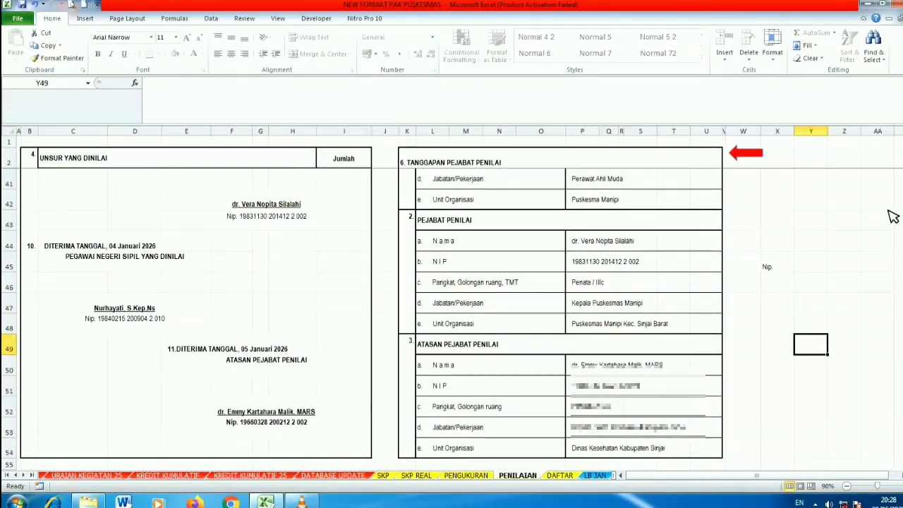
left_click_drag(902, 376, 902, 163)
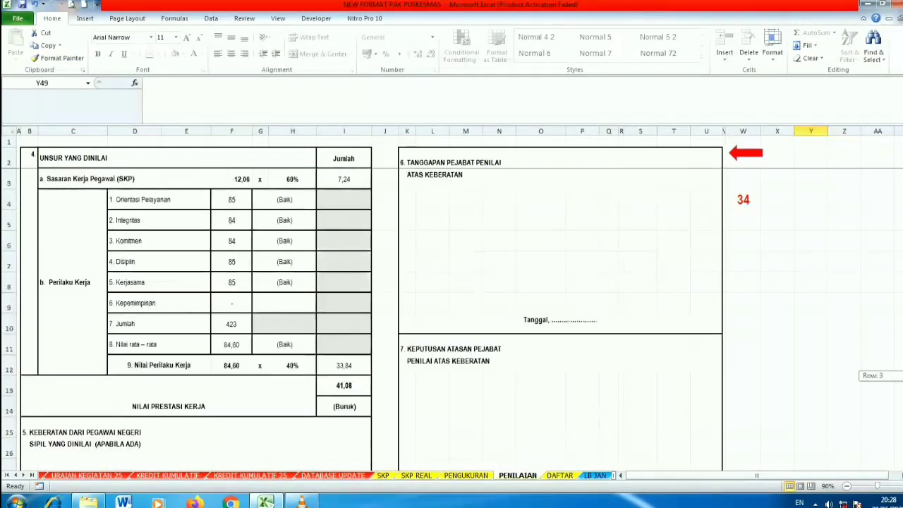
Go back to the SKP REAL sheet through the MENU sheet and review its activity list from the first row.
left_click(746, 156)
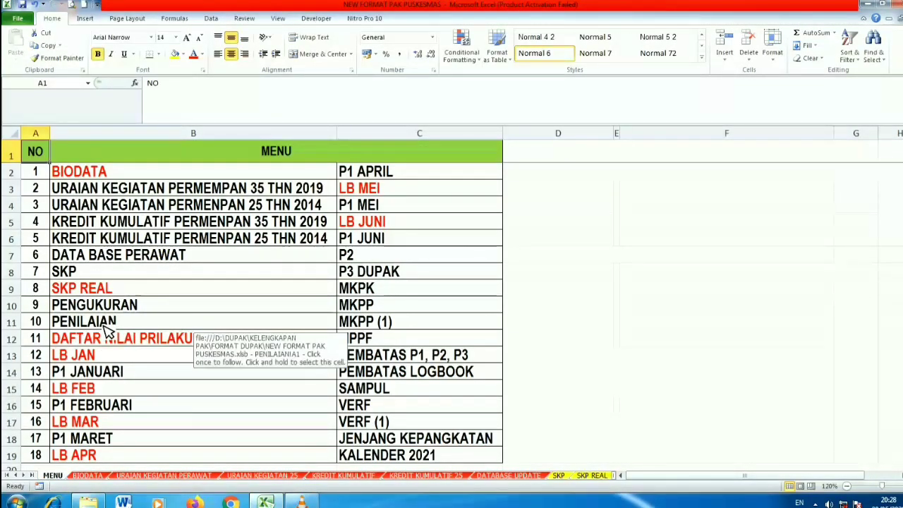
left_click(73, 293)
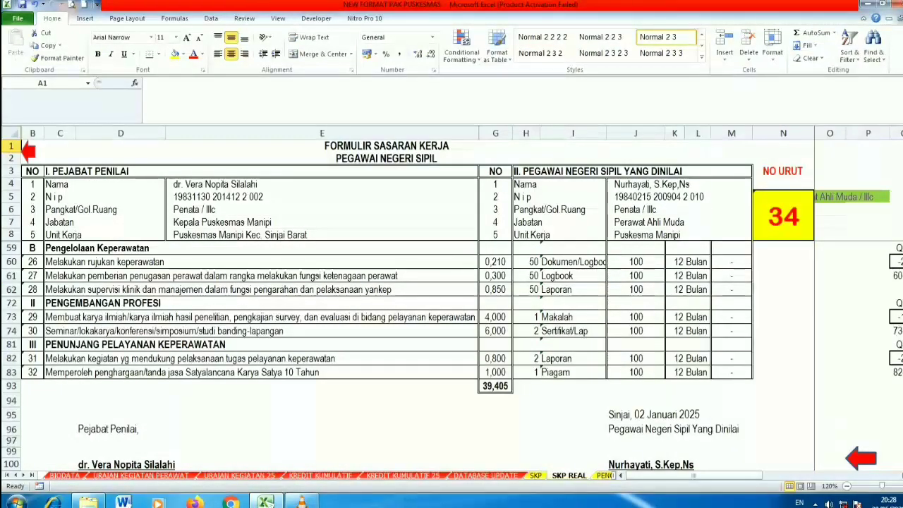
left_click_drag(902, 252, 902, 169)
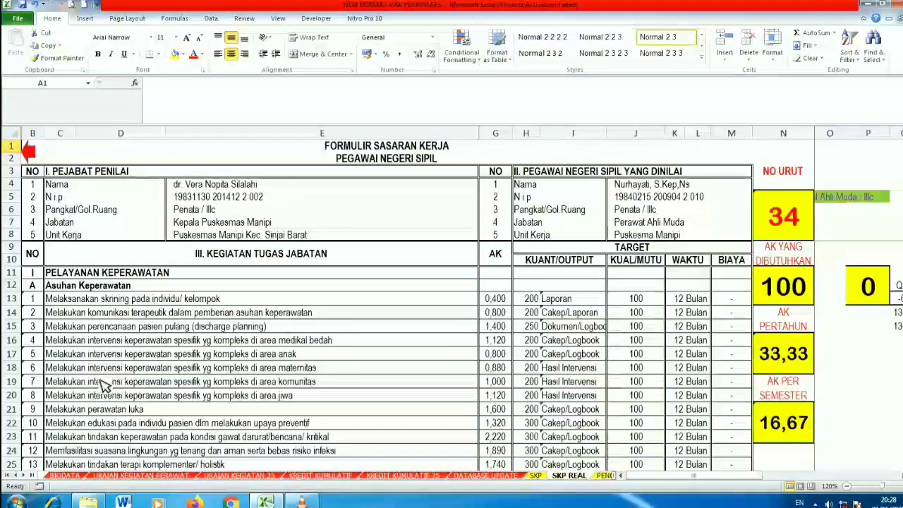
left_click_drag(32, 353, 39, 388)
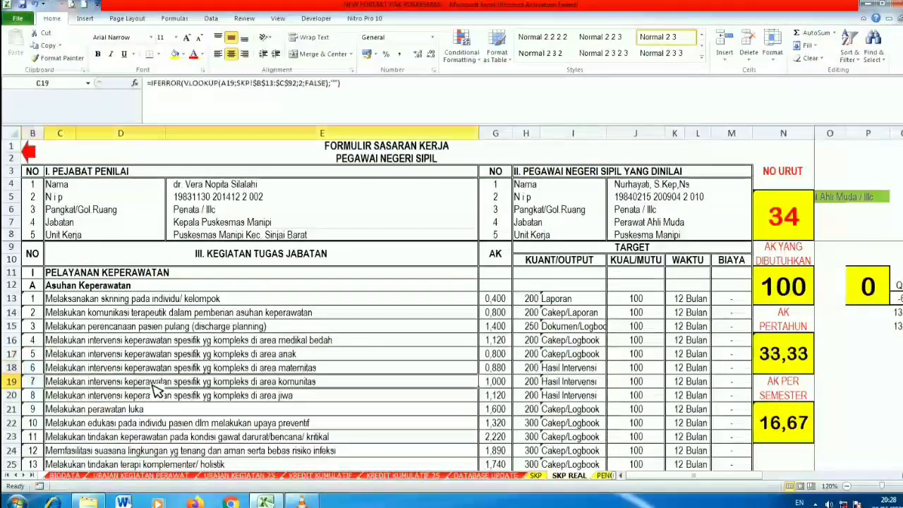
Unhide column A on the SKP REAL sheet and look over its activity reference numbers.
left_click(34, 133)
left_click_drag(37, 134, 30, 134)
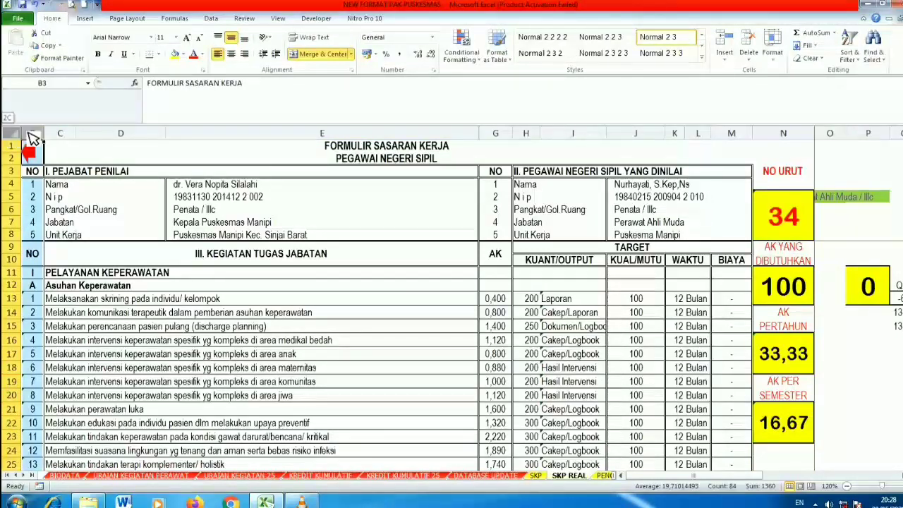
right_click(30, 133)
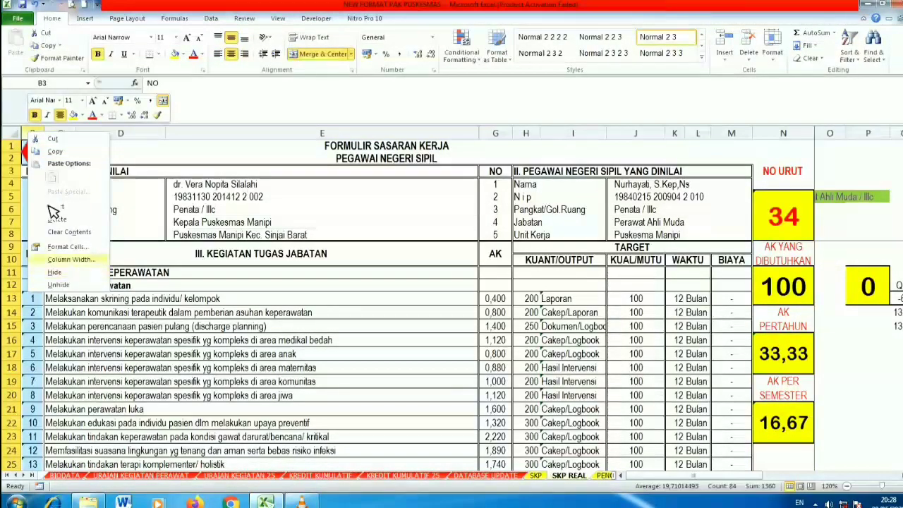
left_click(30, 133)
mouse_move(31, 133)
left_mouse_down()
mouse_move(8, 135)
mouse_move(30, 134)
left_mouse_up()
right_click(30, 134)
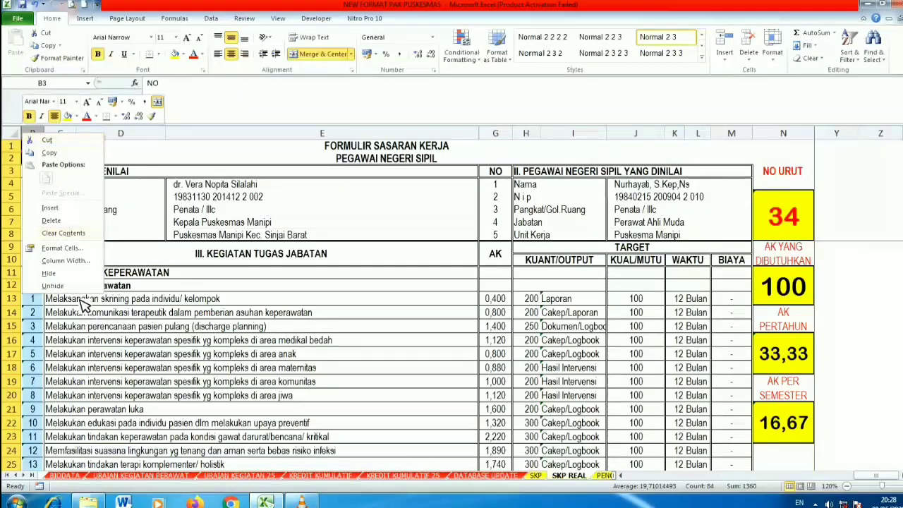
left_click(53, 285)
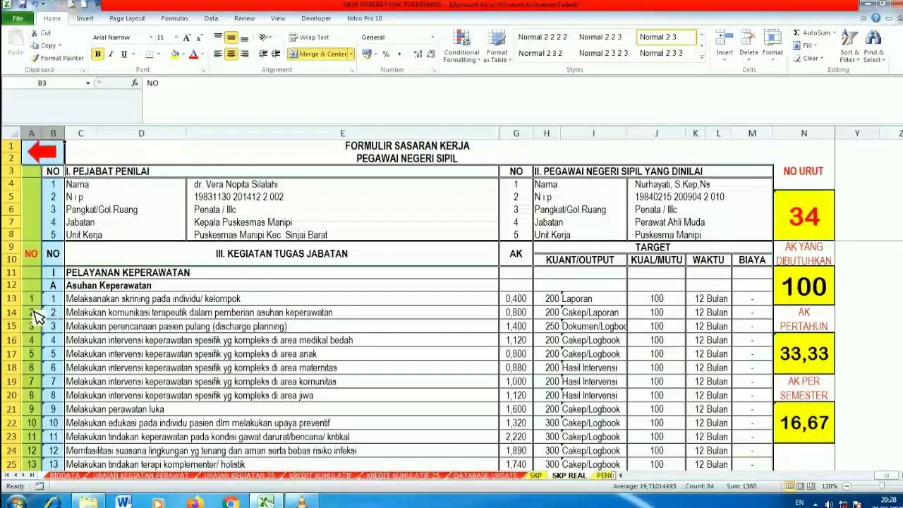
left_click_drag(31, 312, 31, 388)
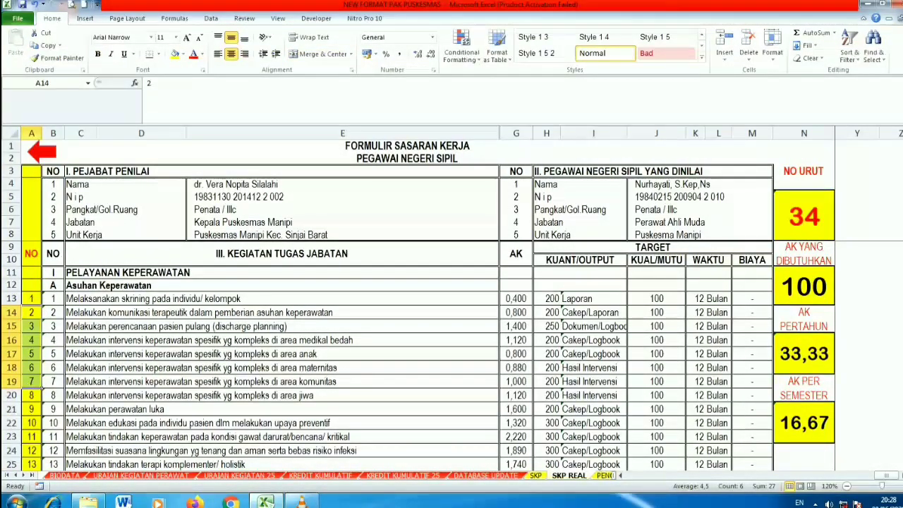
Unhide the hidden rows between rows 37 and 93 of the SKP REAL sheet.
left_click_drag(902, 144, 902, 156)
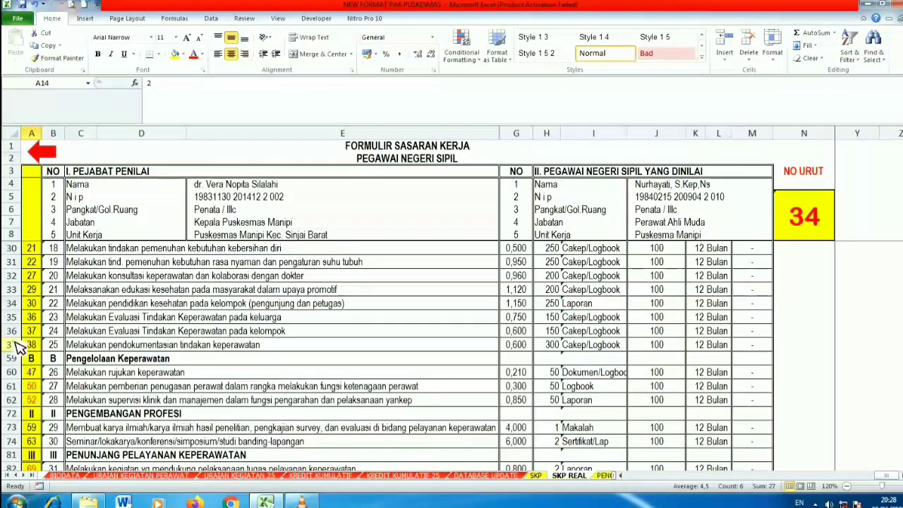
left_click_drag(17, 345, 49, 317)
right_click(86, 302)
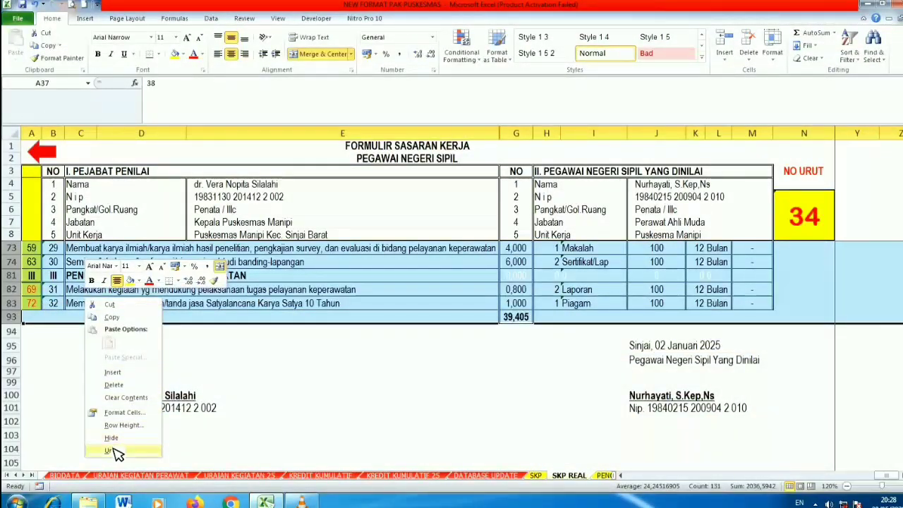
left_click(111, 450)
left_click_drag(89, 276, 95, 373)
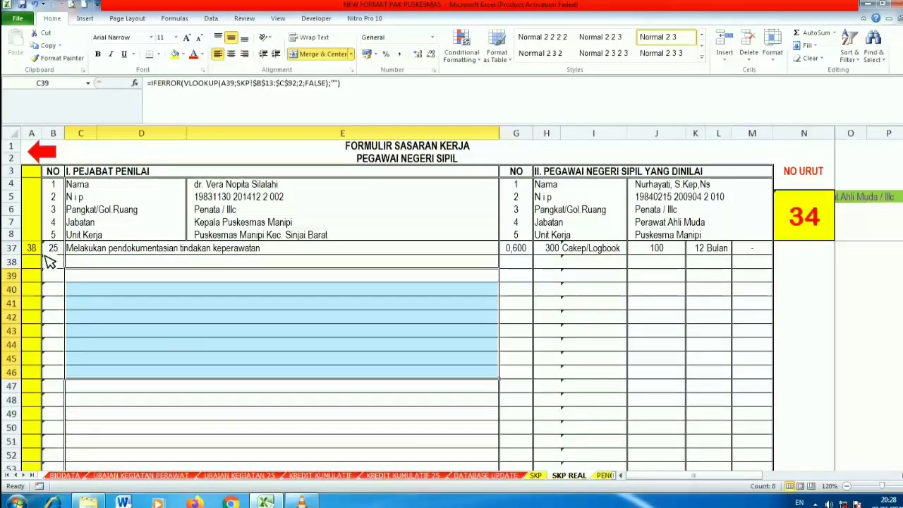
Add two activities under Asuhan Keperawatan by entering reference numbers 31 in A38 and 32 in A39.
left_click(49, 261)
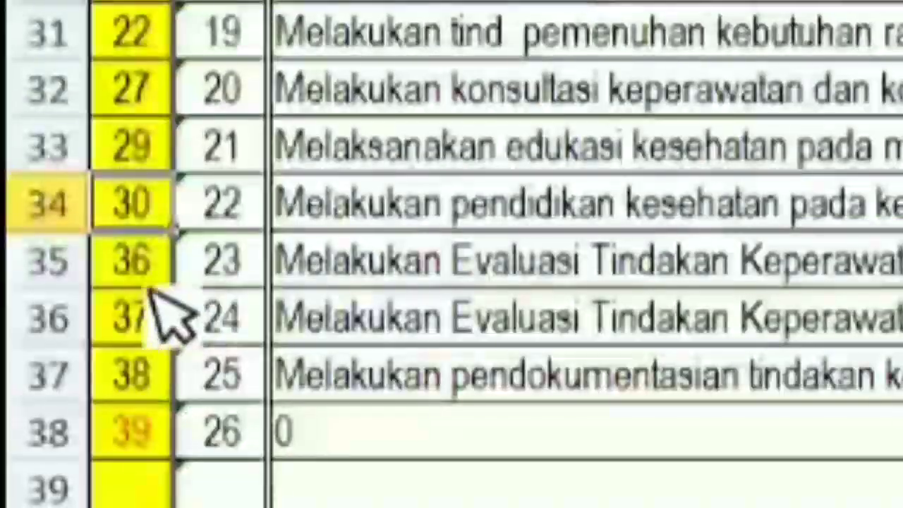
left_click(39, 386)
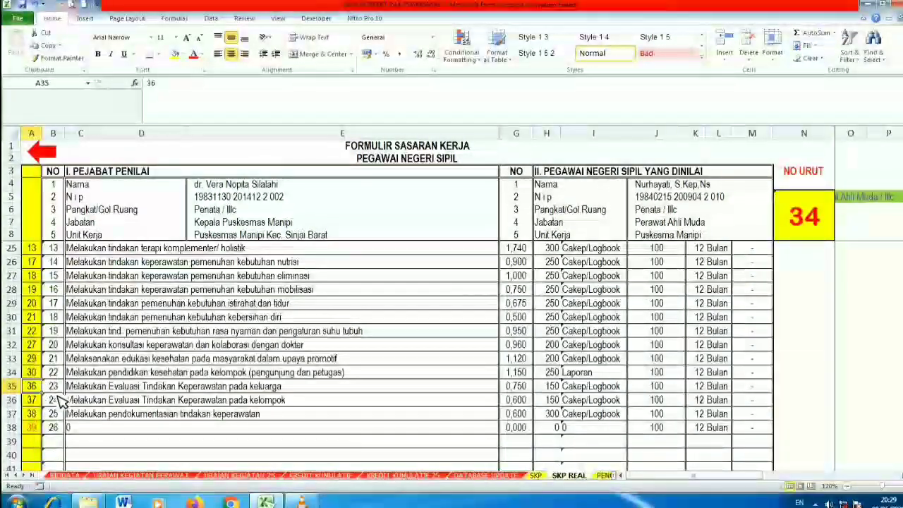
left_click(36, 428)
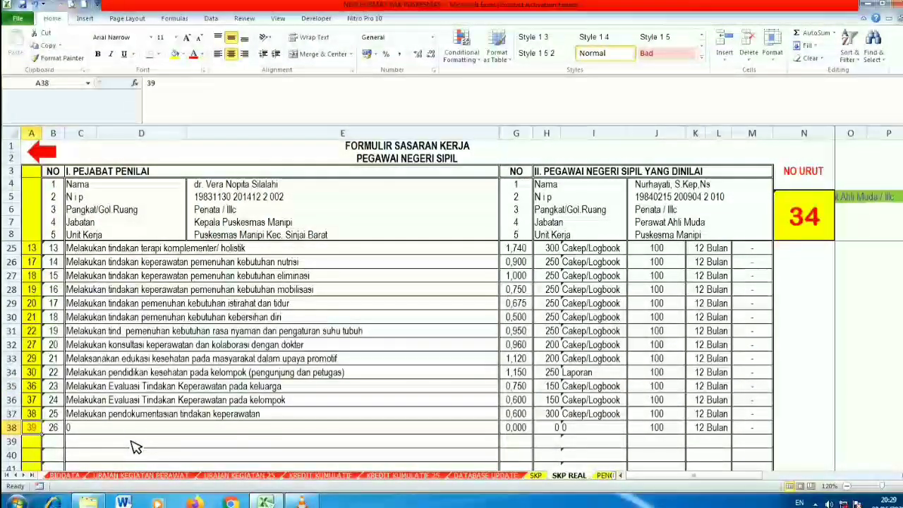
type("31")
key("Return")
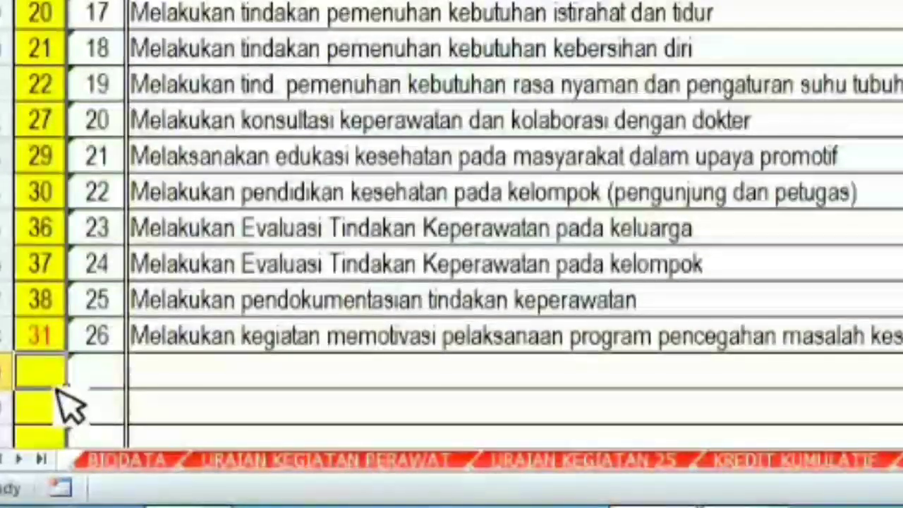
type("2")
key("Return")
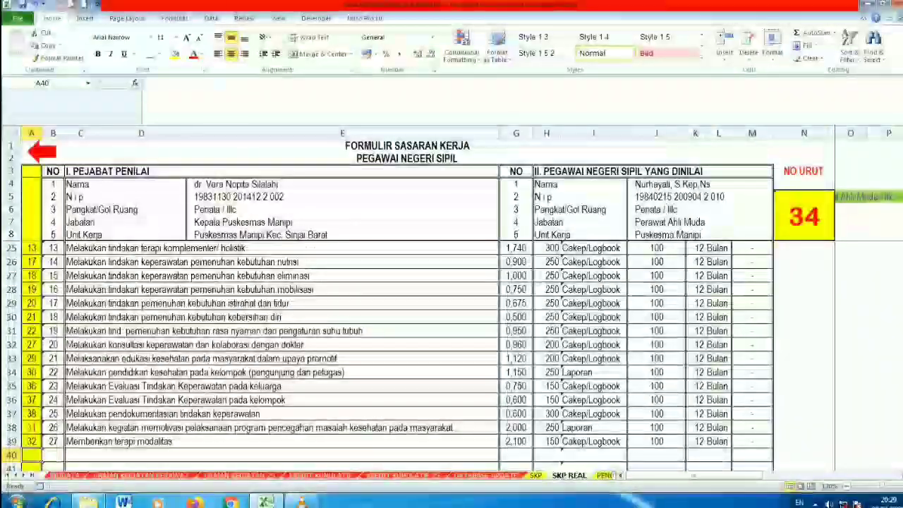
Check the activity numbering through the end of SKP REAL and compare it with the list on the PENGUKURAN sheet.
mouse_move(902, 175)
left_mouse_down()
mouse_move(901, 247)
mouse_move(902, 178)
left_mouse_up()
left_click_drag(902, 205, 902, 203)
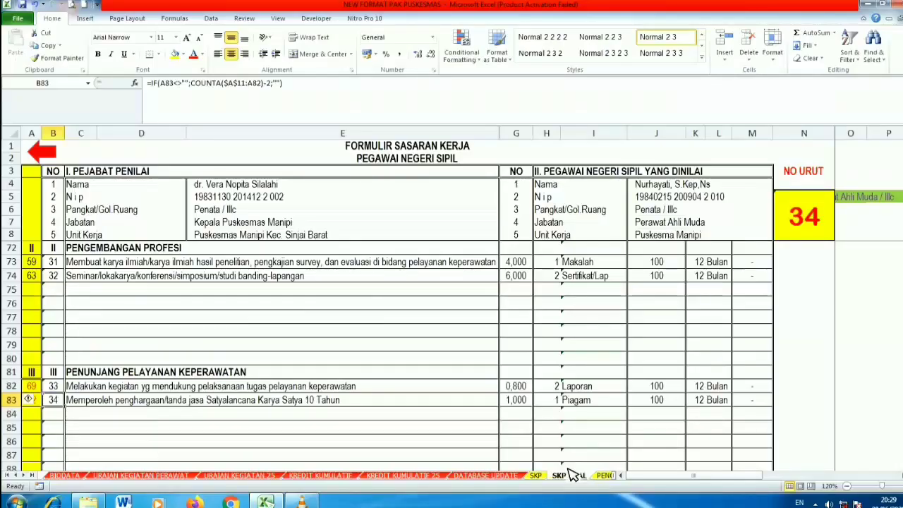
left_click(603, 476)
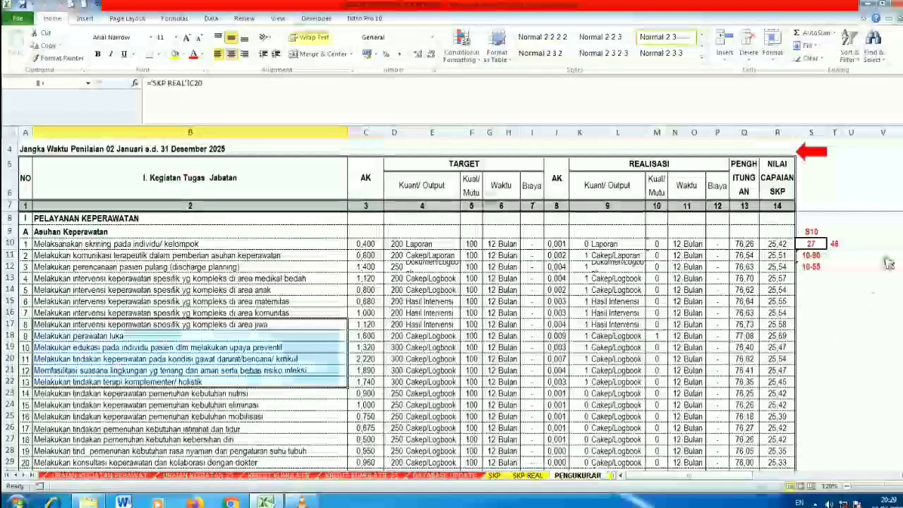
scroll(49, 329, "down", 10)
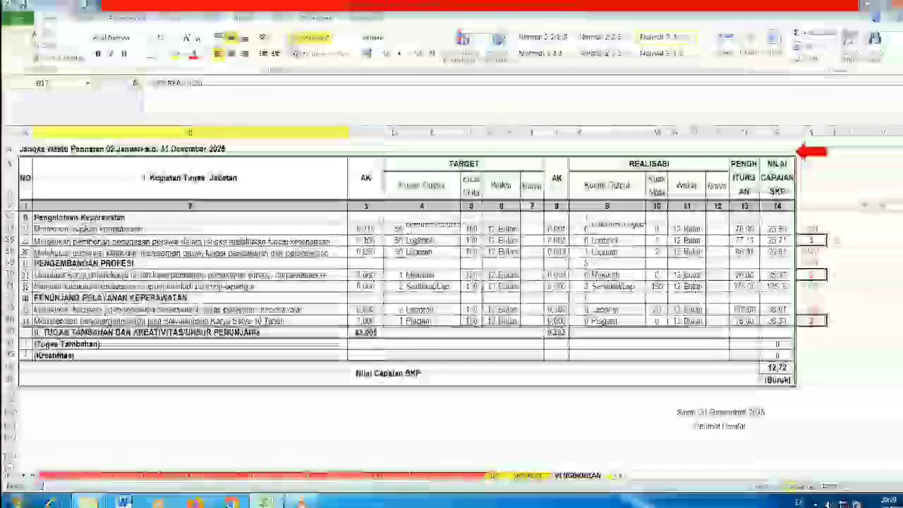
left_click(26, 323)
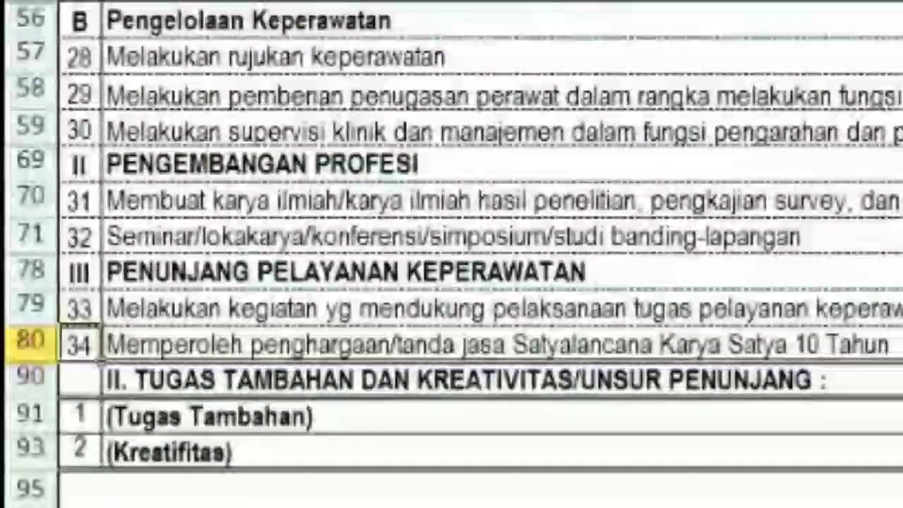
scroll(406, 300, "up", 1)
scroll(645, 299, "up", 6)
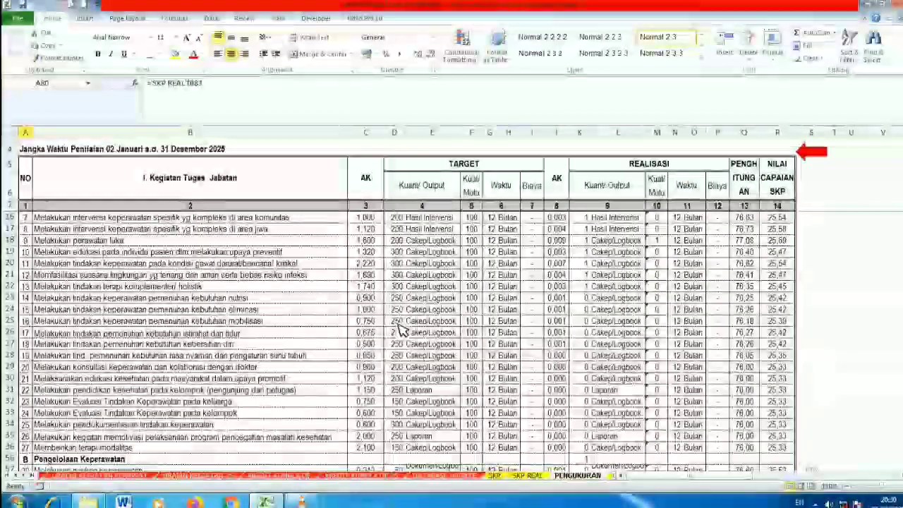
Return to the MENU sheet, open the LB JAN sheet and view the daily activity entries for January.
left_click(820, 158)
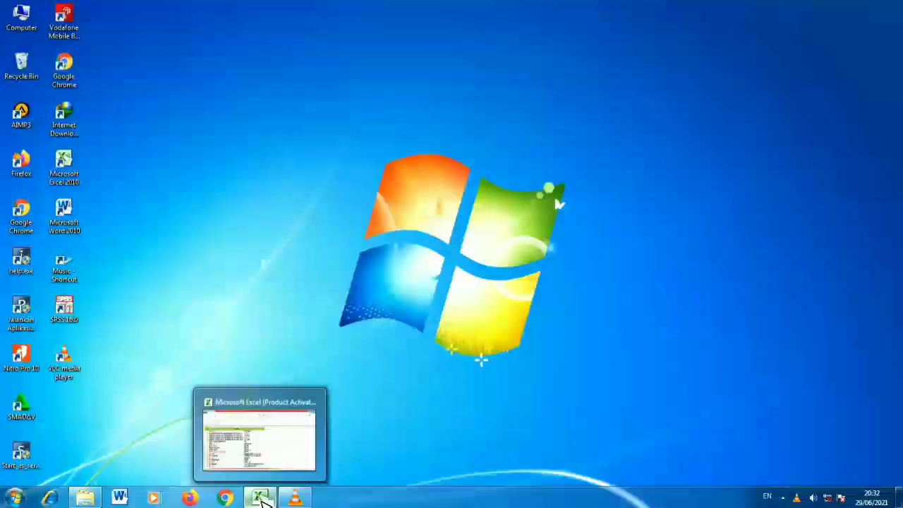
left_click(286, 451)
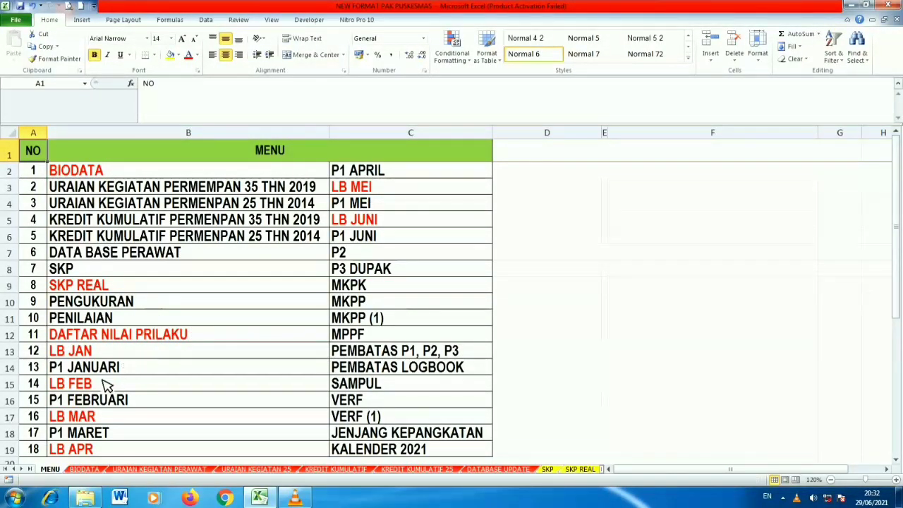
left_click(68, 357)
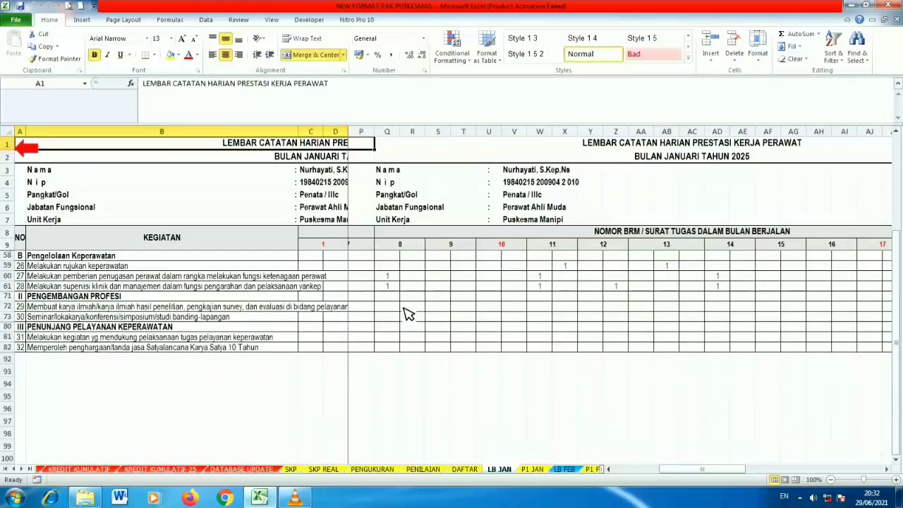
scroll(898, 313, "up", 15)
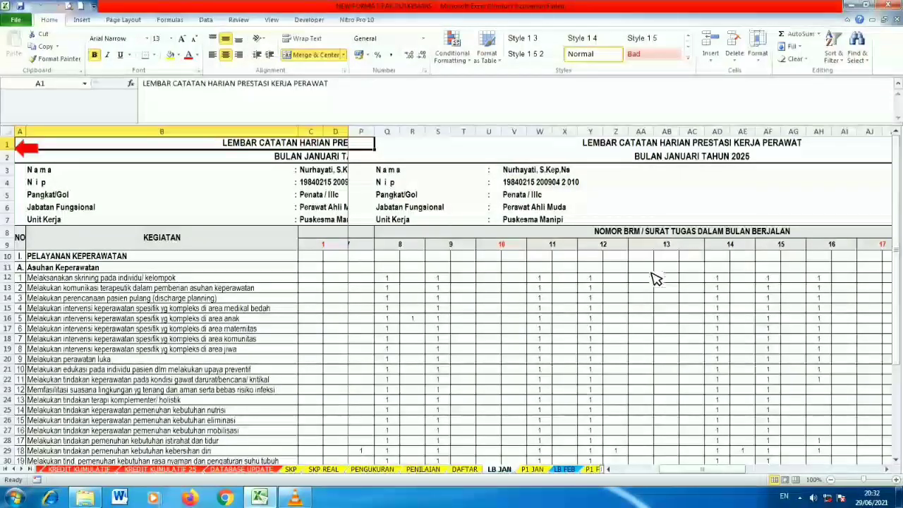
left_click(33, 149)
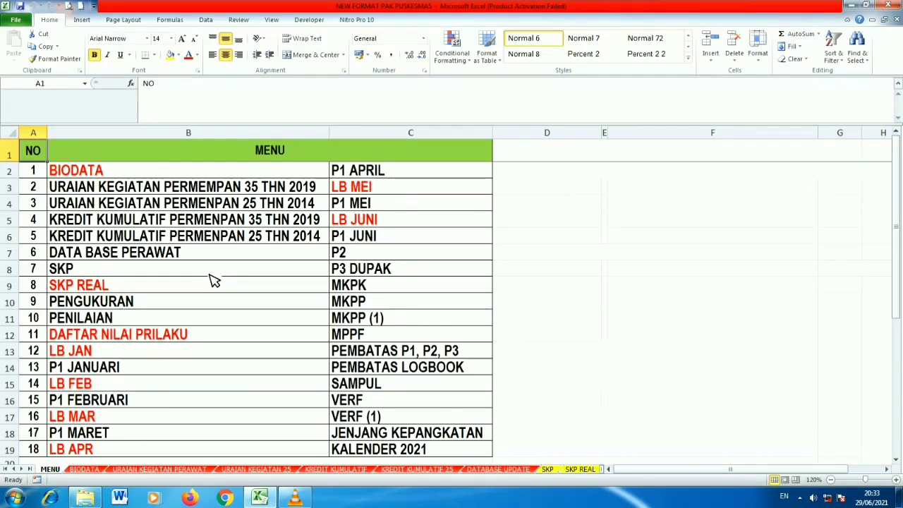
left_click(67, 356)
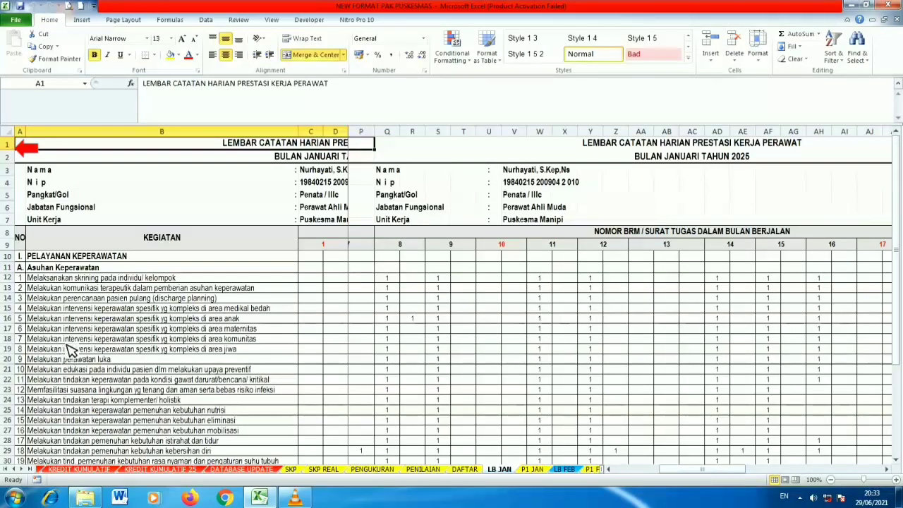
Open the BIODATA sheet from the MENU sheet and set the semester to SEMESTER 2.
left_click(27, 150)
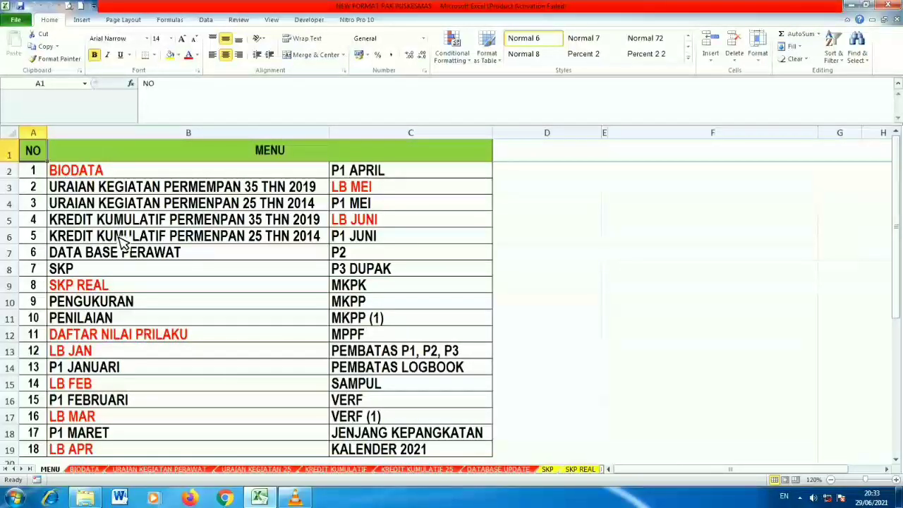
left_click(78, 173)
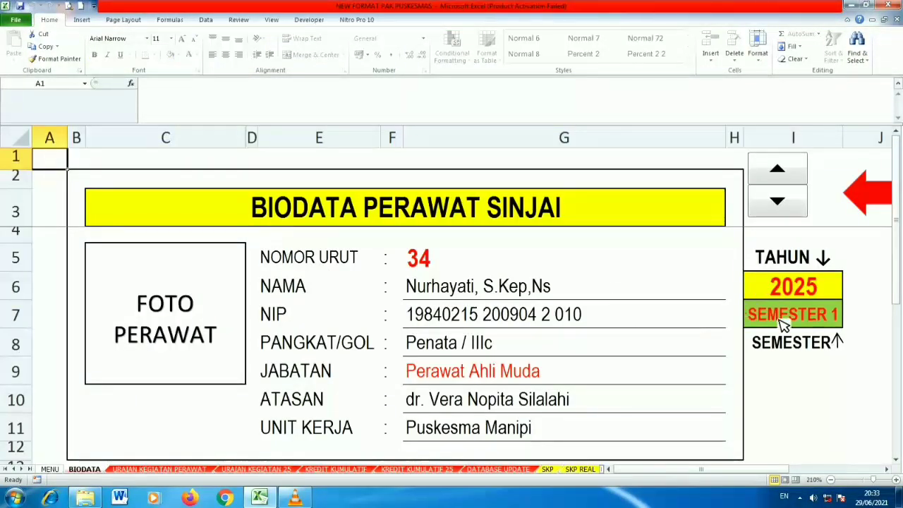
left_click(817, 323)
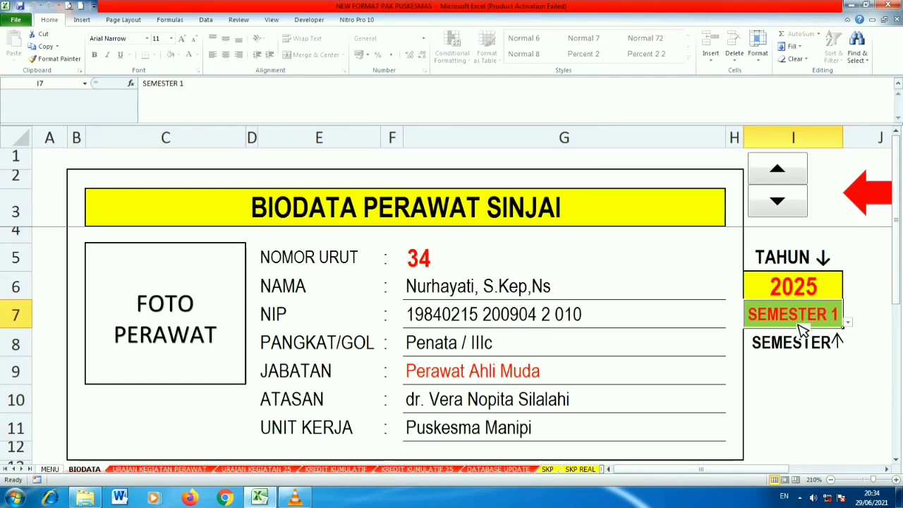
left_click(847, 323)
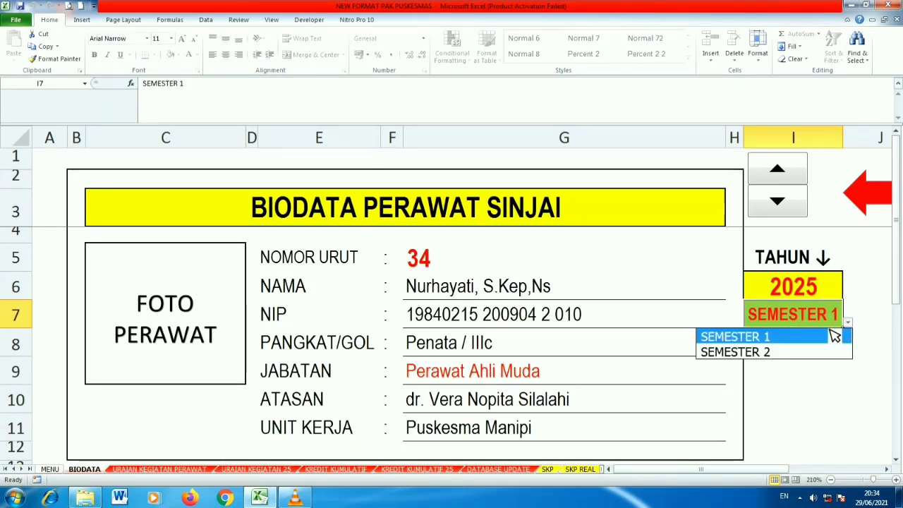
left_click(780, 354)
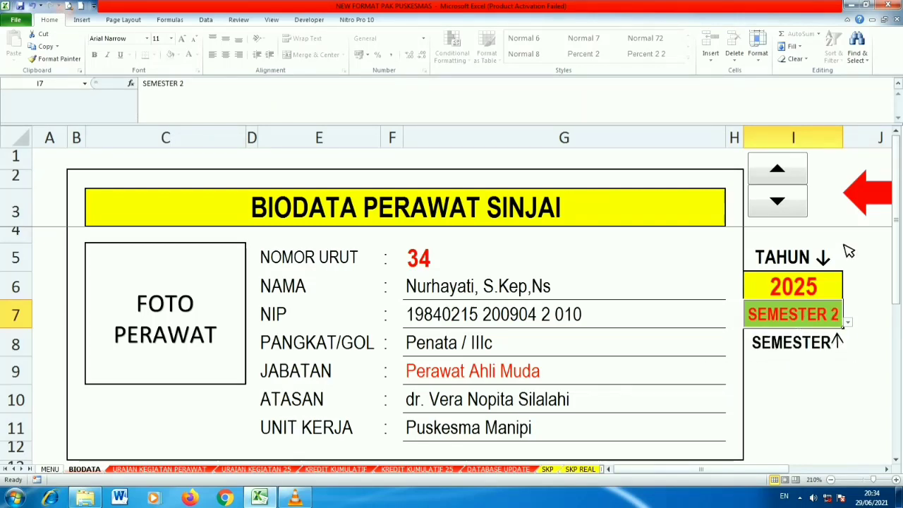
Open the LB JAN sheet and check the month and year in both of its header blocks.
left_click(865, 210)
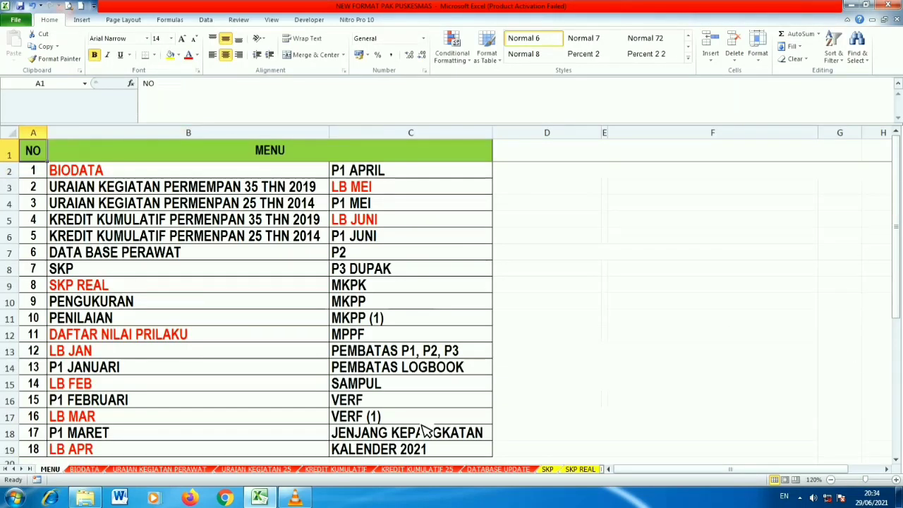
left_click(75, 356)
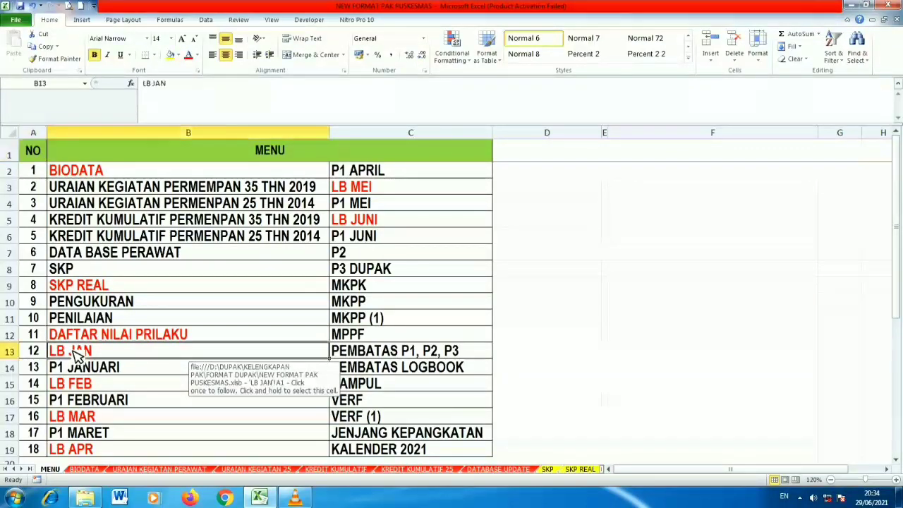
left_click(305, 161)
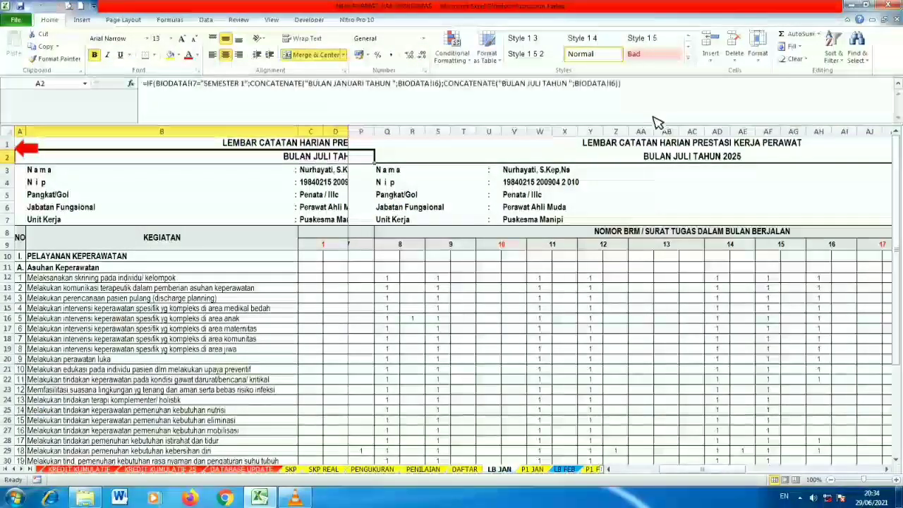
left_click(679, 160)
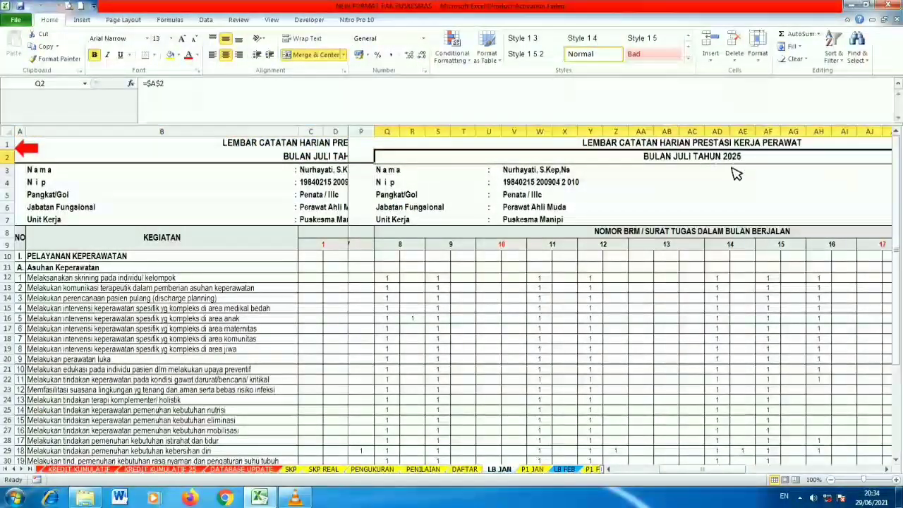
Return to the BIODATA sheet through MENU and set the year (TAHUN) to 2021.
left_click(30, 152)
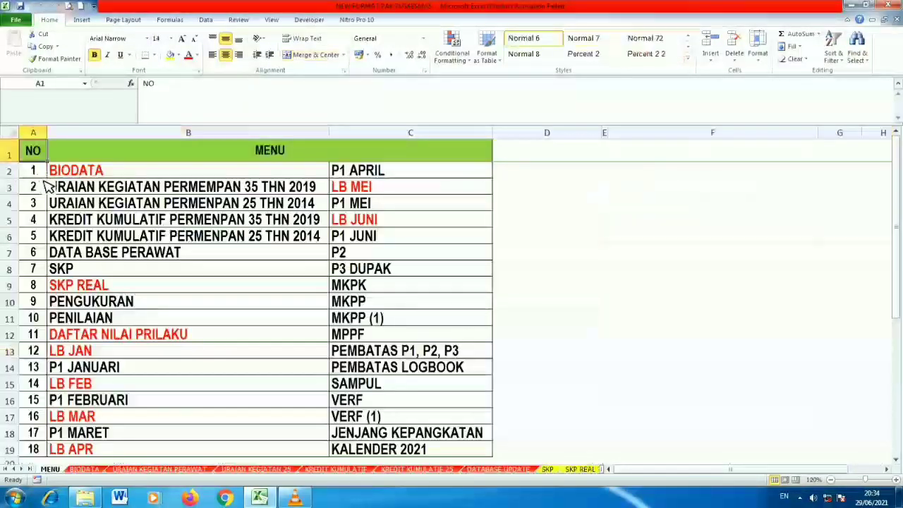
left_click(88, 168)
left_click(795, 288)
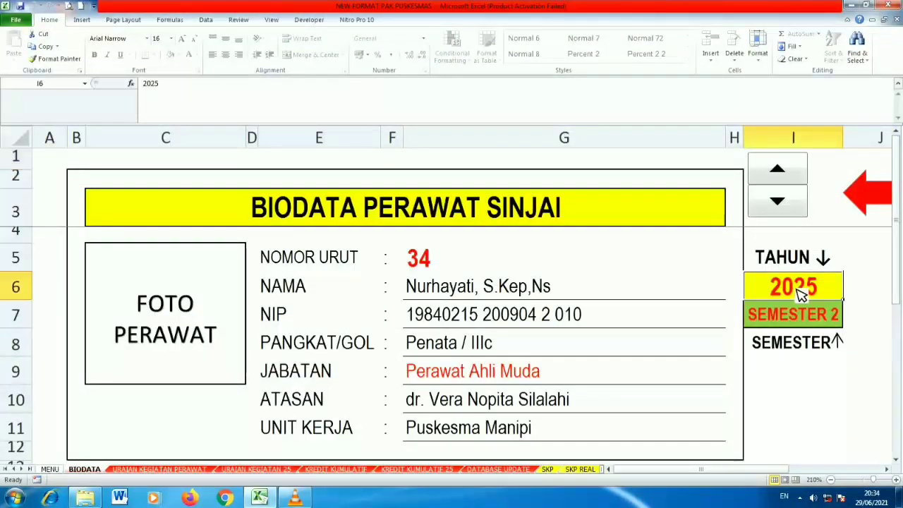
type("2021")
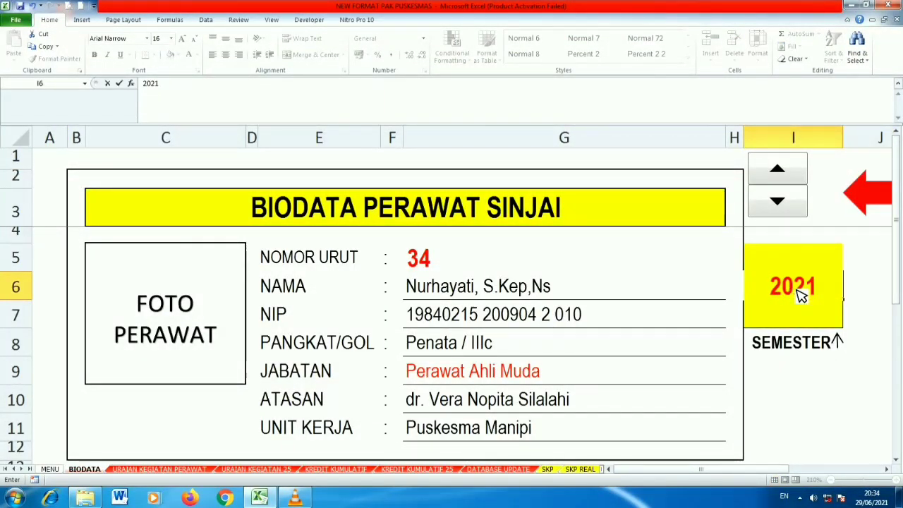
key("Return")
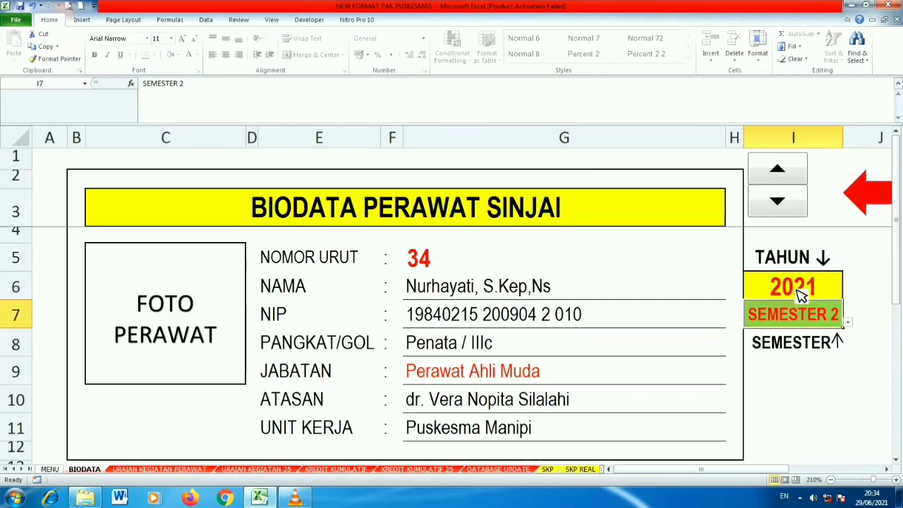
Check the month and year headings on the LB JAN and P1 JAN sheets against the new year.
left_click(884, 213)
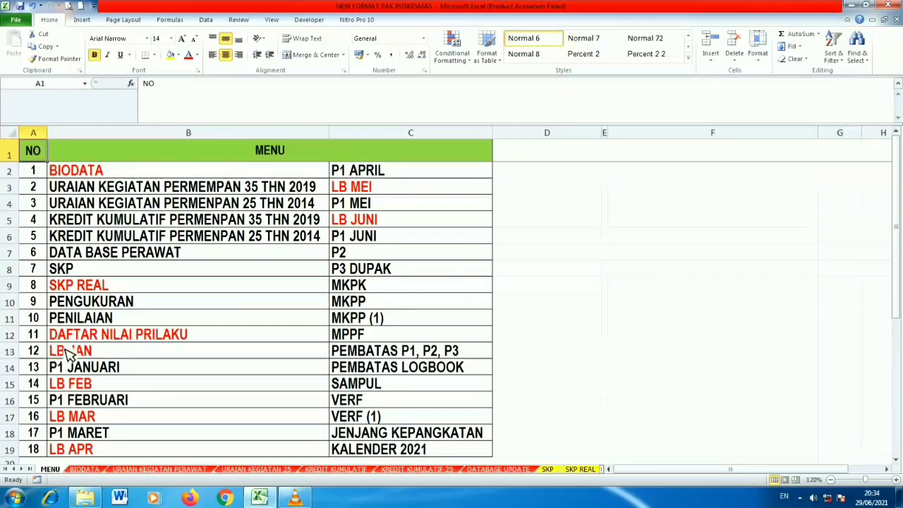
left_click(69, 353)
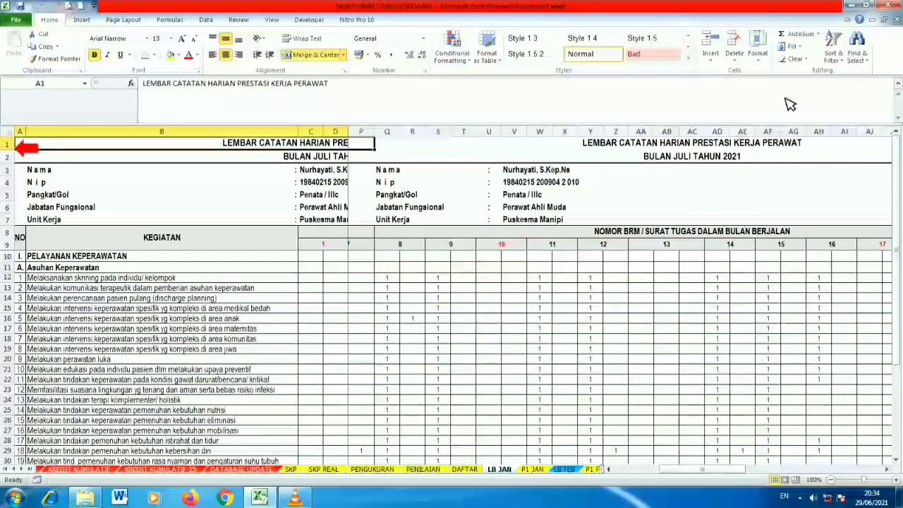
left_click(695, 160)
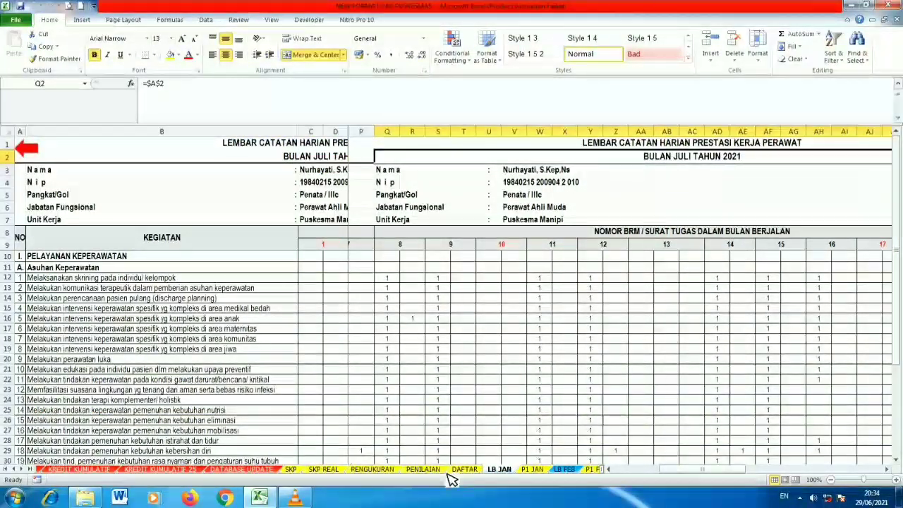
left_click(531, 470)
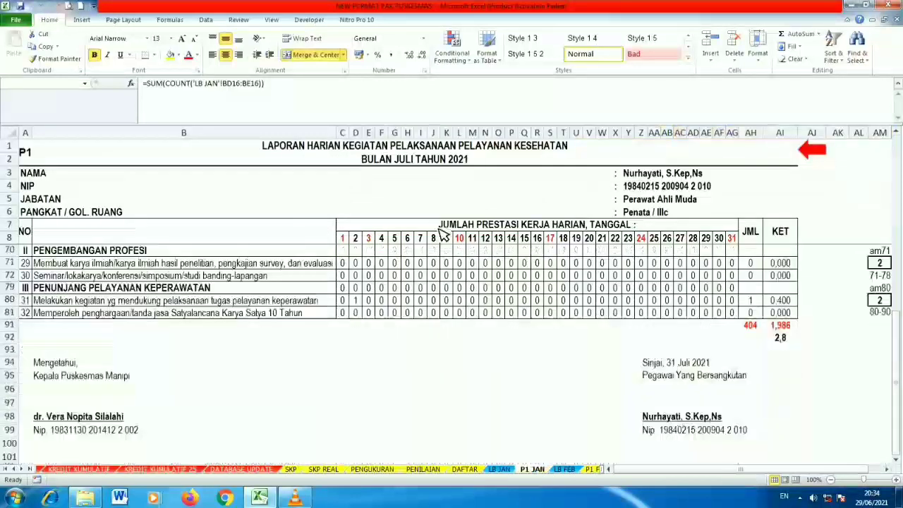
left_click(411, 161)
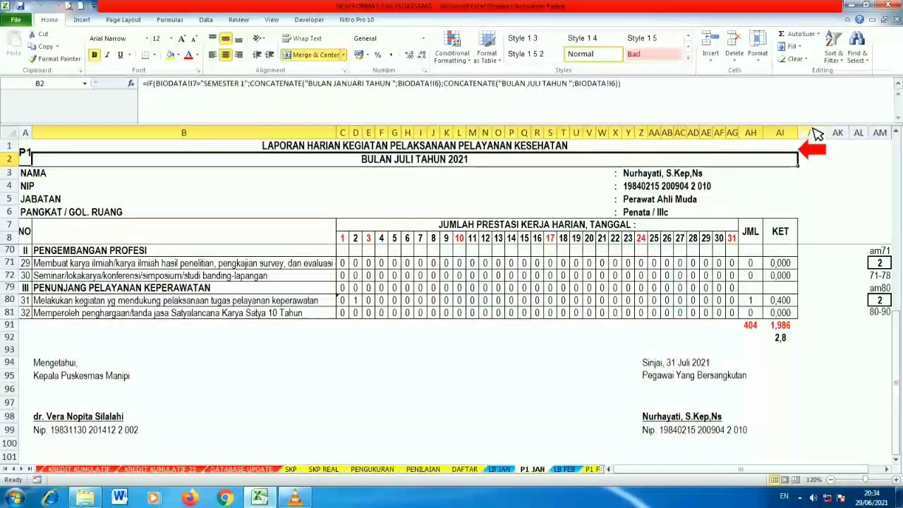
Check the month and year headings on the LB FEB and P1 FEB sheets.
left_click(575, 469)
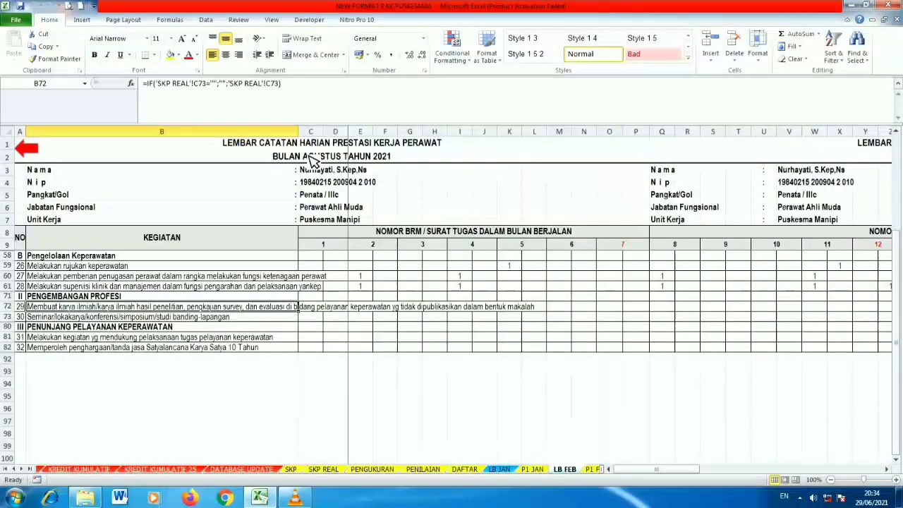
left_click(314, 158)
left_click(808, 161)
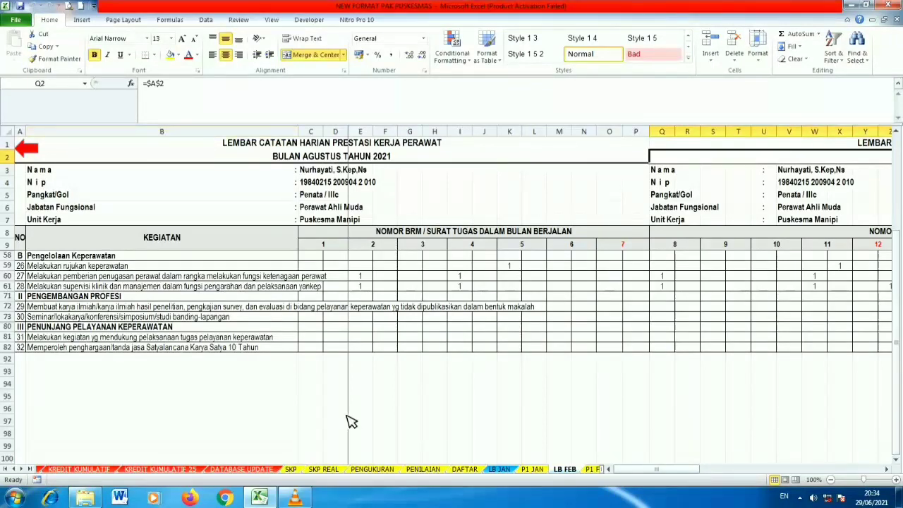
left_click(593, 469)
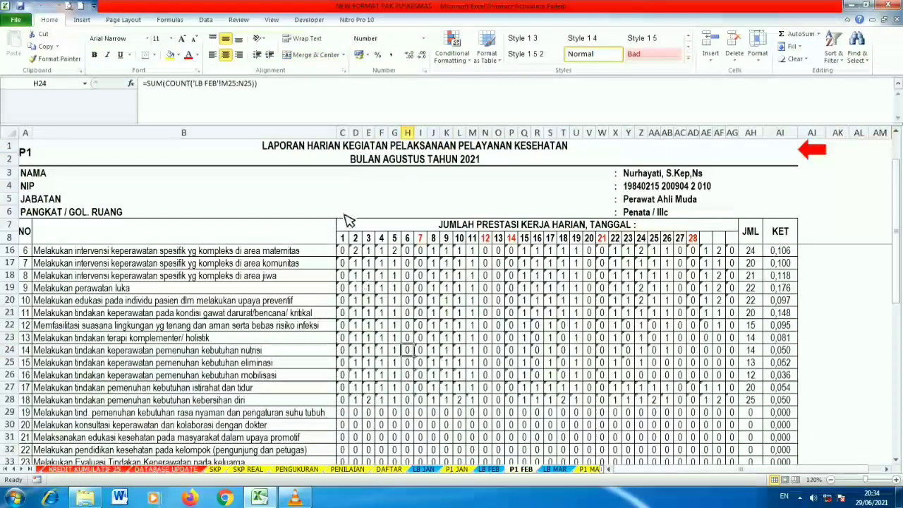
left_click(391, 162)
Go back to the BIODATA sheet through MENU and set the semester to SEMESTER 1.
left_click(811, 149)
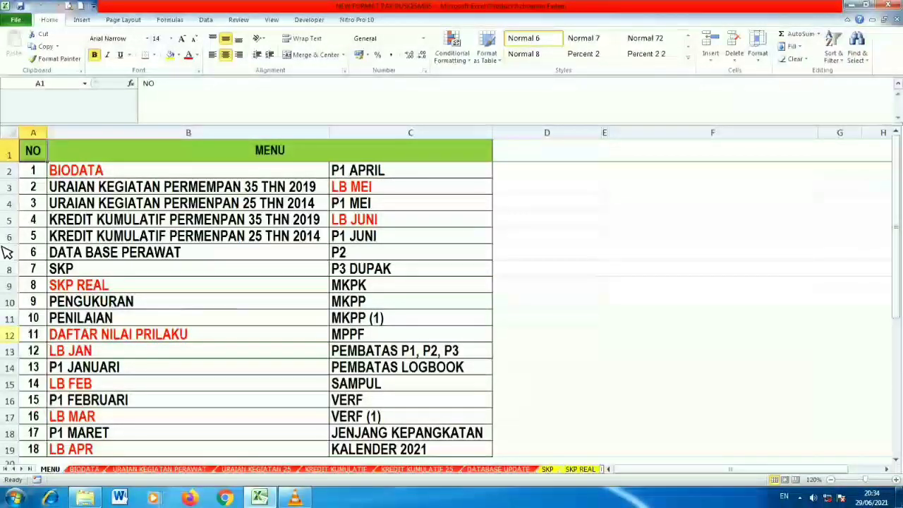
left_click(76, 169)
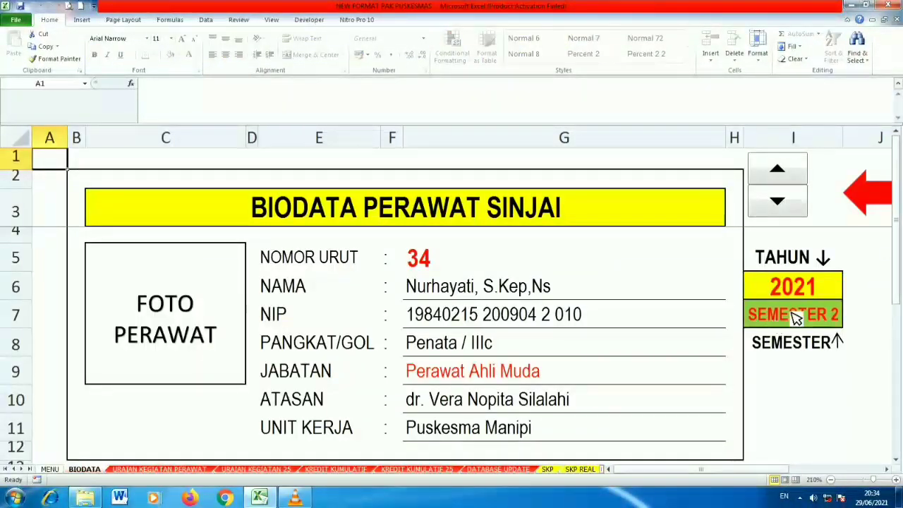
left_click(835, 323)
left_click(847, 323)
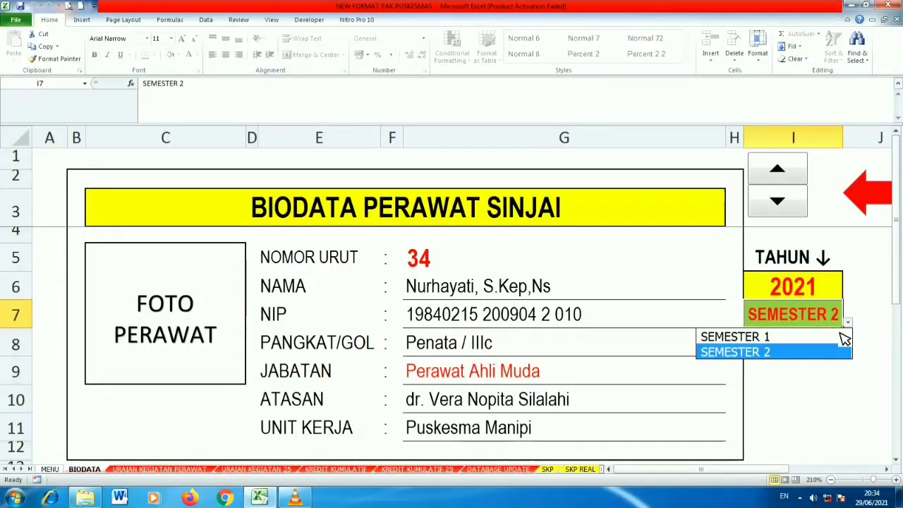
left_click(778, 339)
Reopen the LB JAN sheet from MENU and check its period heading for the selected semester.
left_click(861, 201)
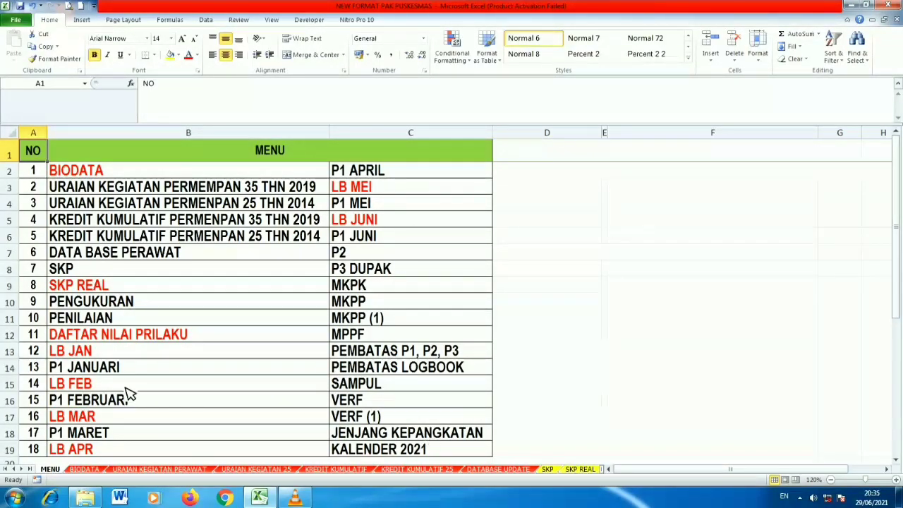
left_click(78, 356)
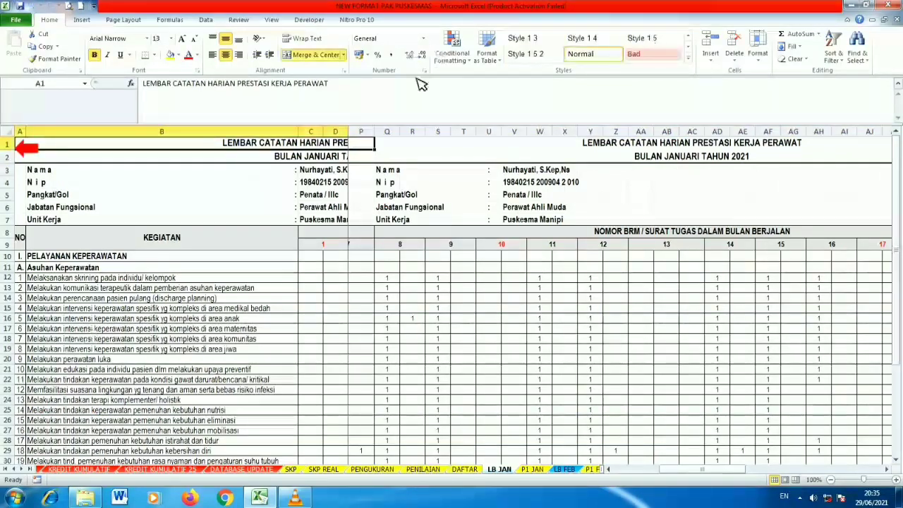
left_click(716, 156)
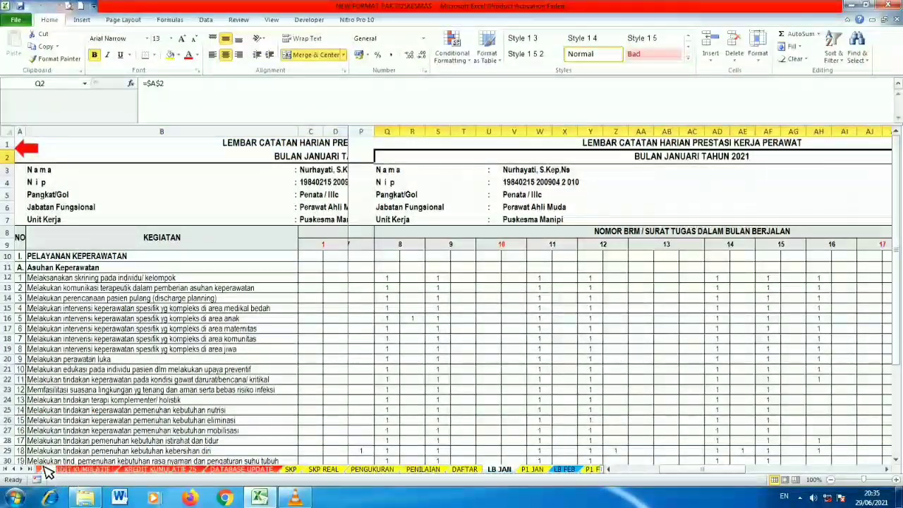
Open the P2 sheet and examine the formulas behind its period heading and its month column headings.
left_click(25, 147)
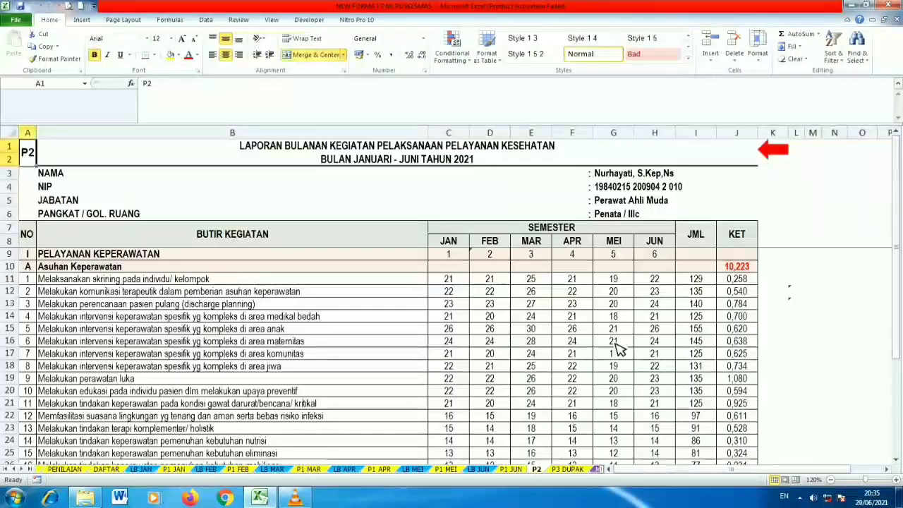
left_click(448, 242)
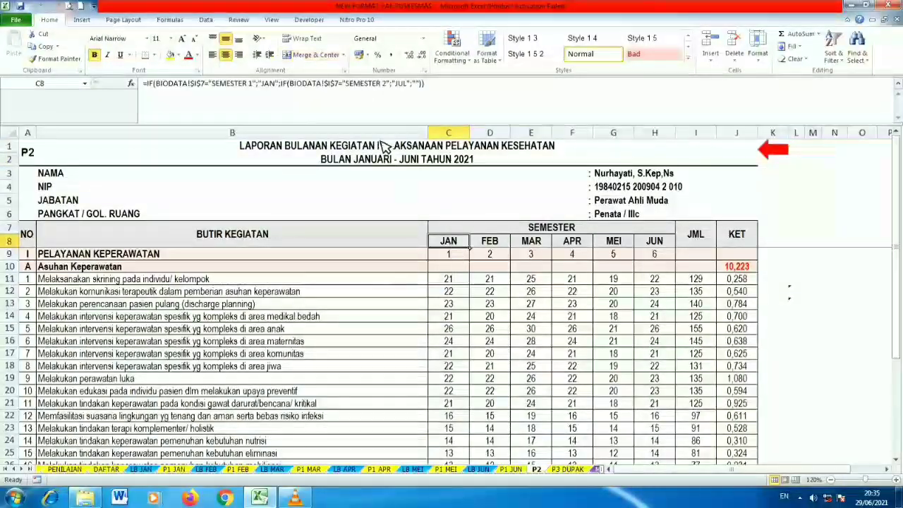
left_click(356, 167)
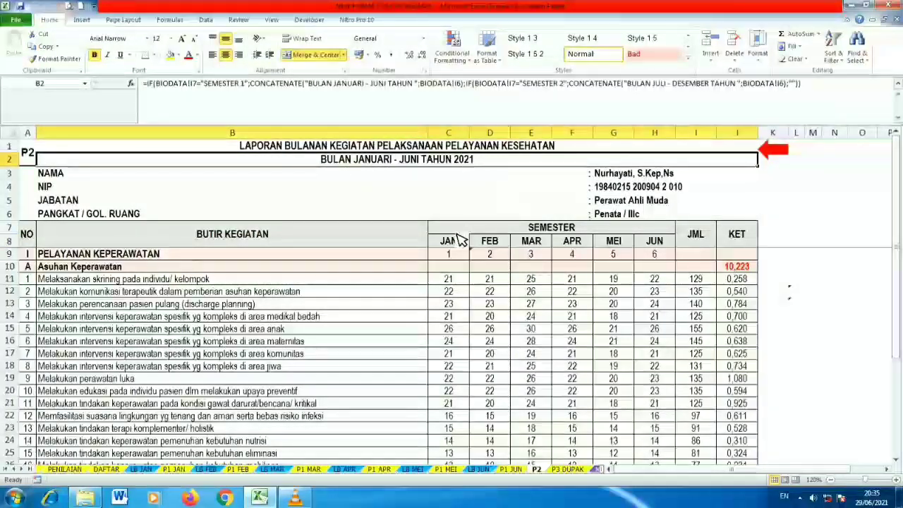
left_click(459, 241)
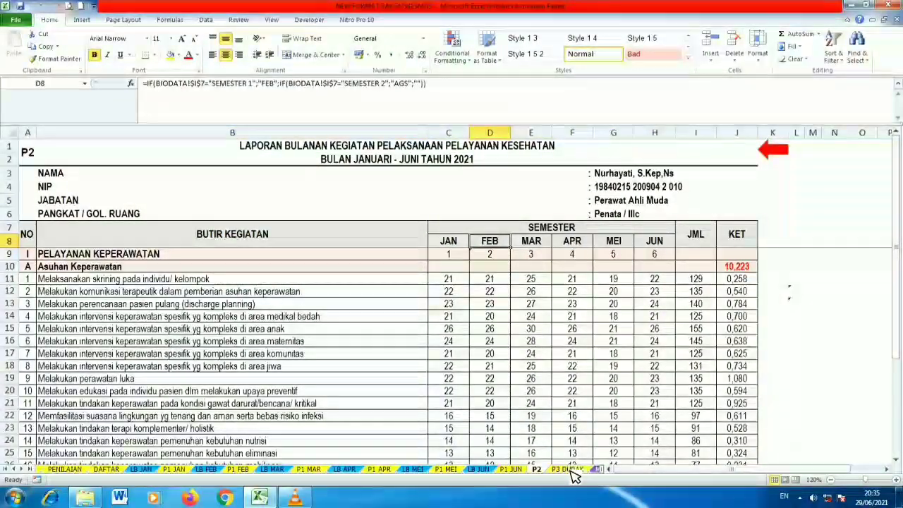
Open the P3 DUPAK sheet and check its job title line and the assessment period under MASA PENILAIAN.
left_click(570, 470)
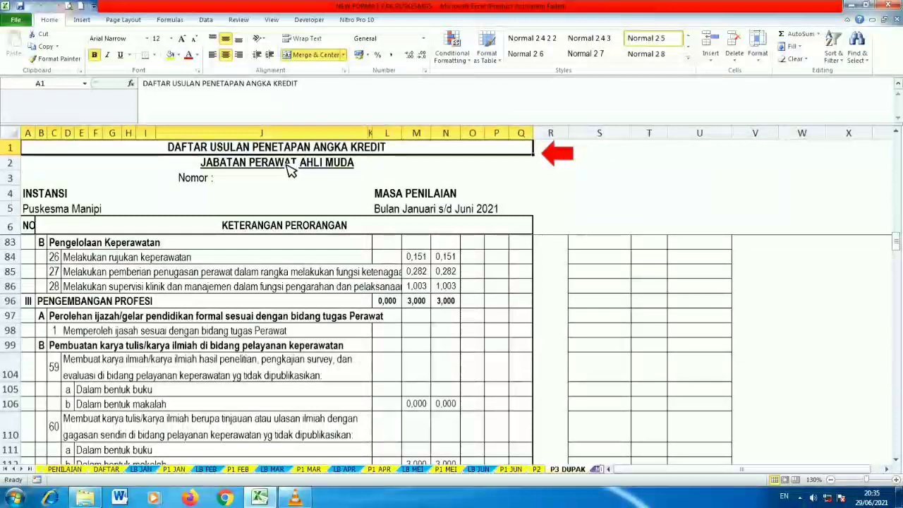
left_click(287, 168)
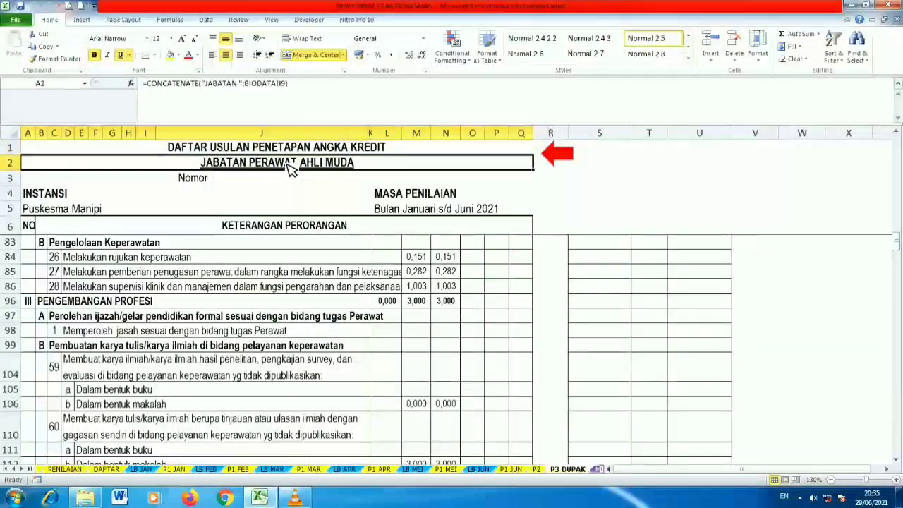
left_click(386, 212)
left_click(497, 214)
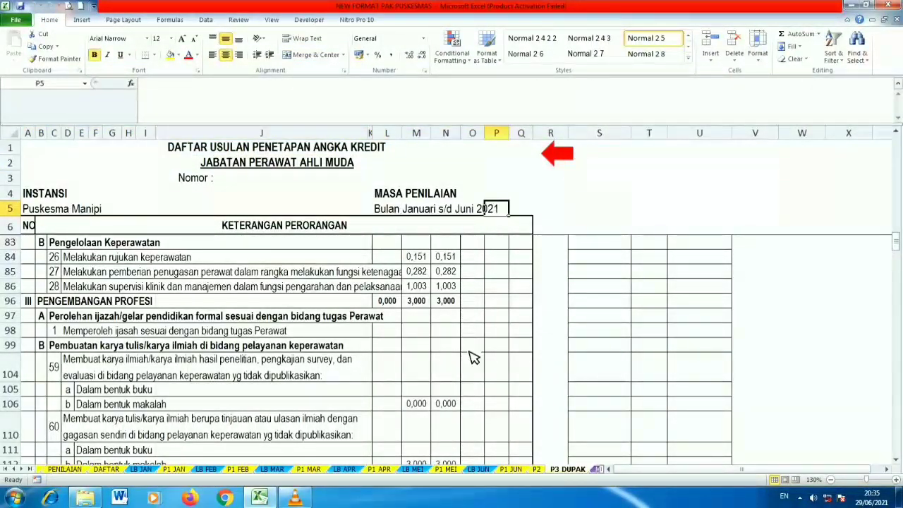
left_click(469, 429)
Return to the MENU sheet and open the BIODATA sheet.
left_click(560, 153)
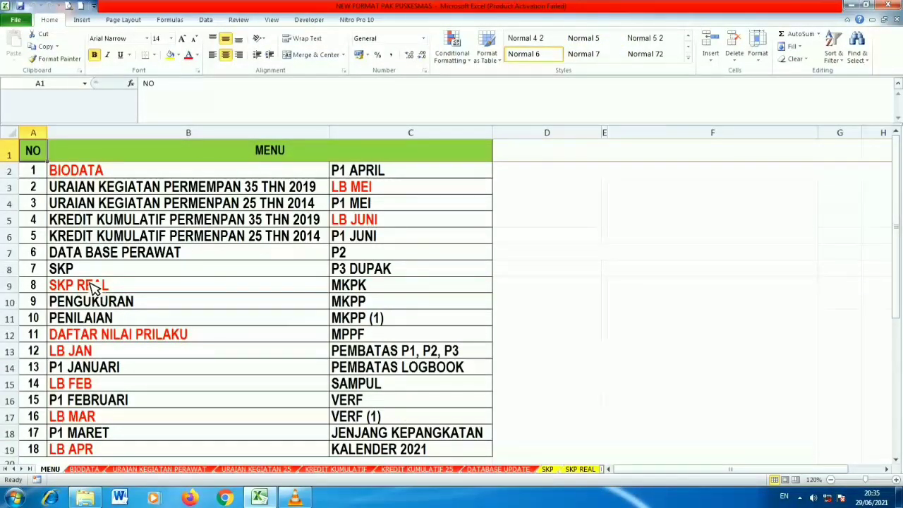
left_click(52, 174)
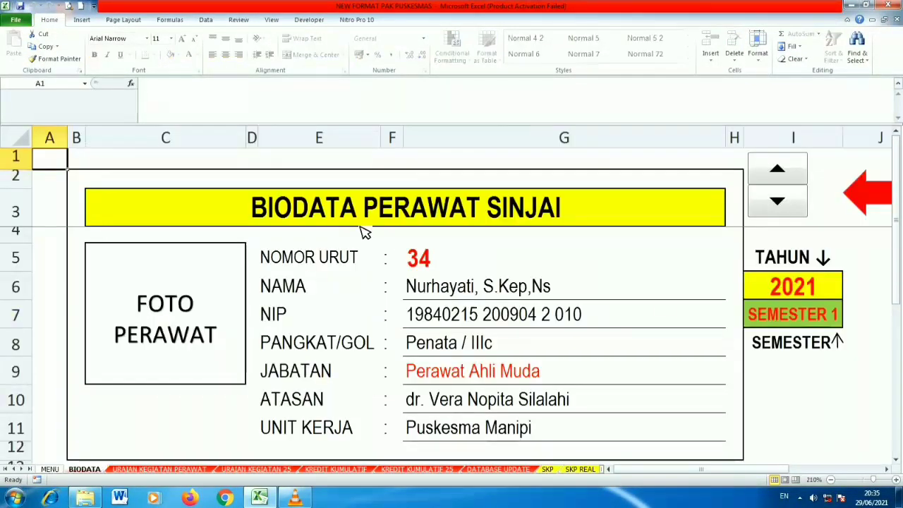
Set the semester in the BIODATA sheet to SEMESTER 2.
left_click(802, 311)
left_click(847, 323)
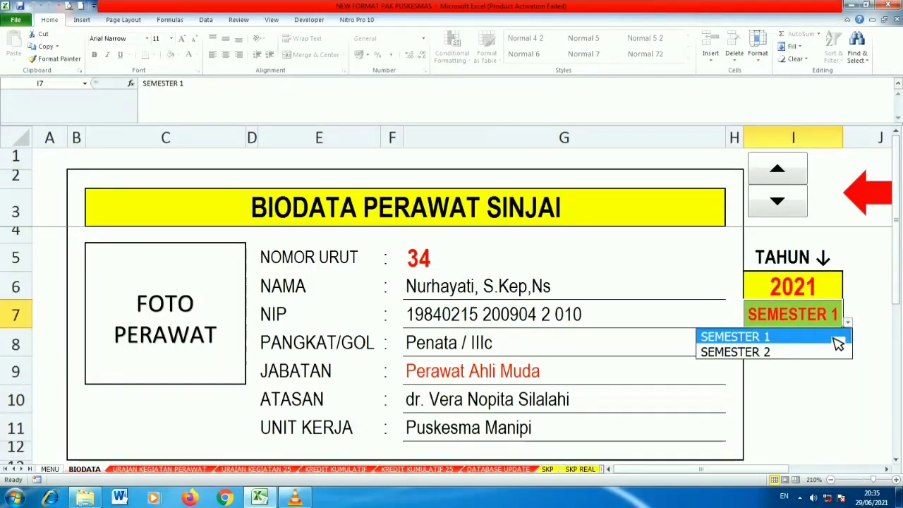
left_click(783, 353)
Open the P2 sheet through the MENU sheet and examine the formulas of its reporting period title and the six semester month headings.
left_click(857, 206)
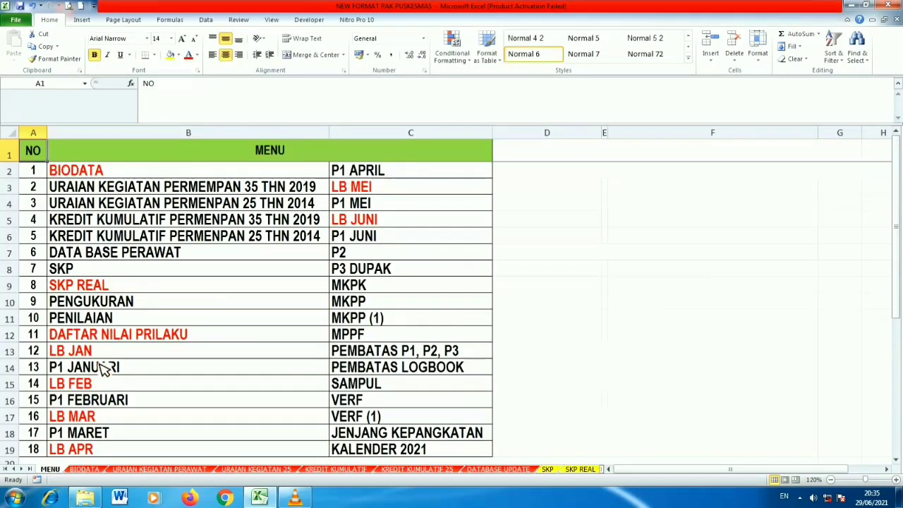
left_click(343, 258)
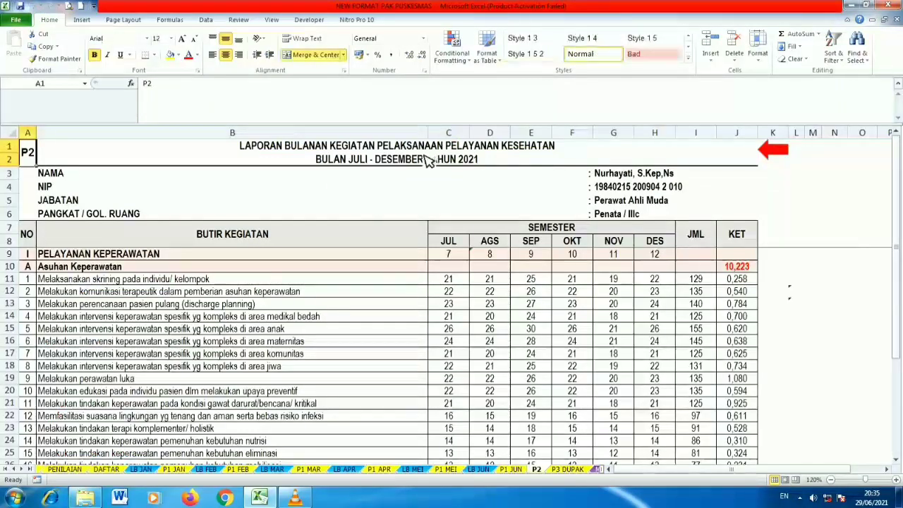
left_click(376, 161)
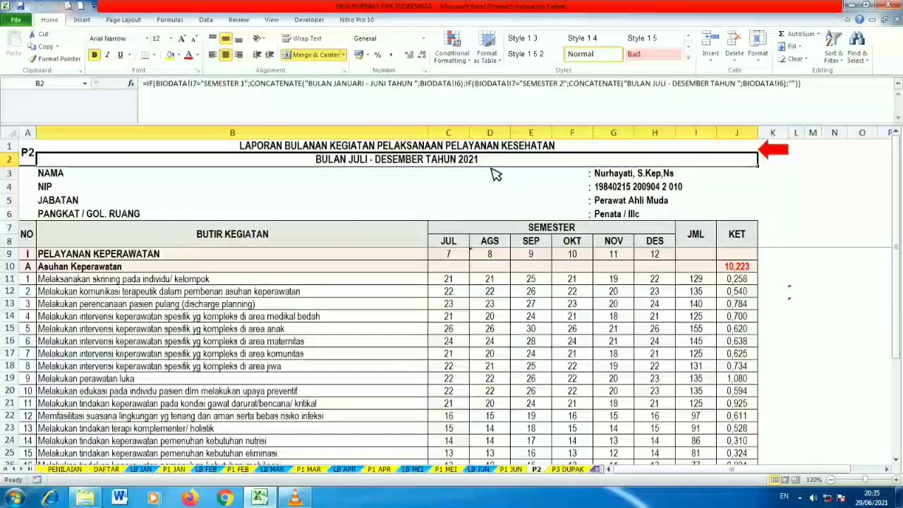
left_click(449, 246)
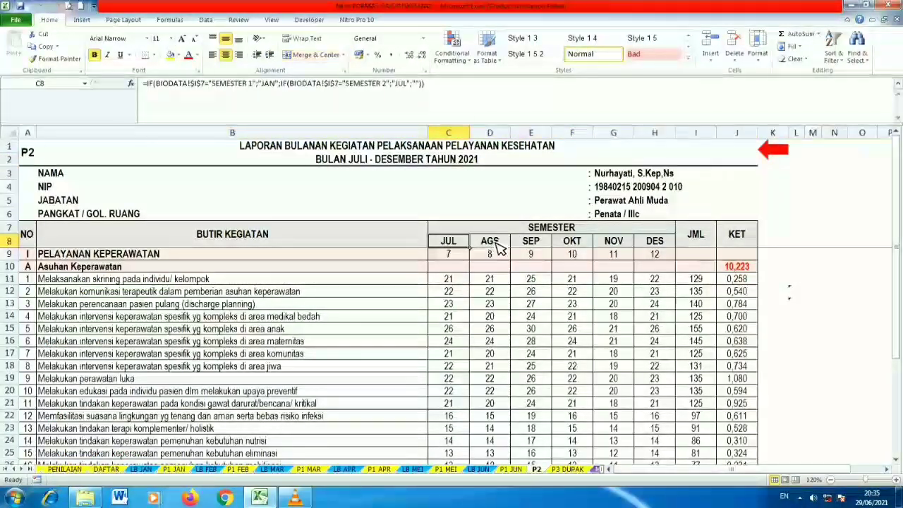
left_click(497, 247)
left_click(540, 247)
left_click(575, 247)
left_click(616, 243)
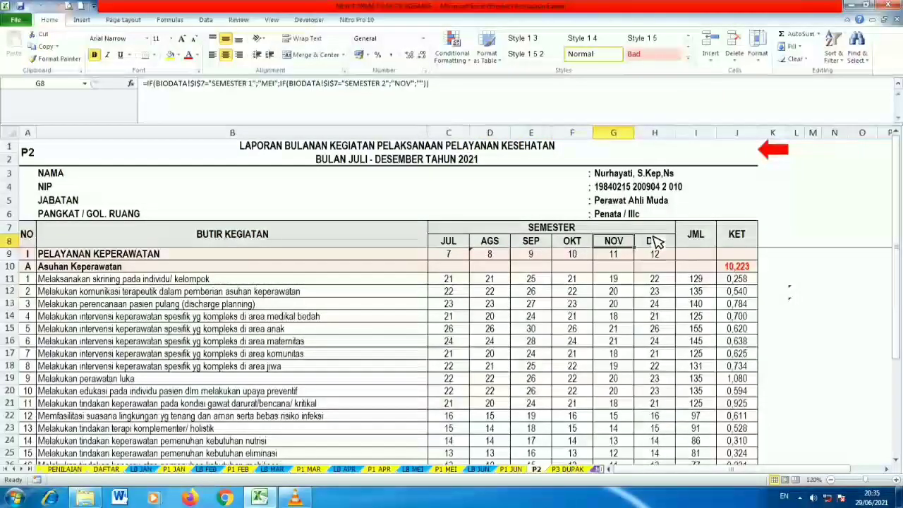
left_click(655, 243)
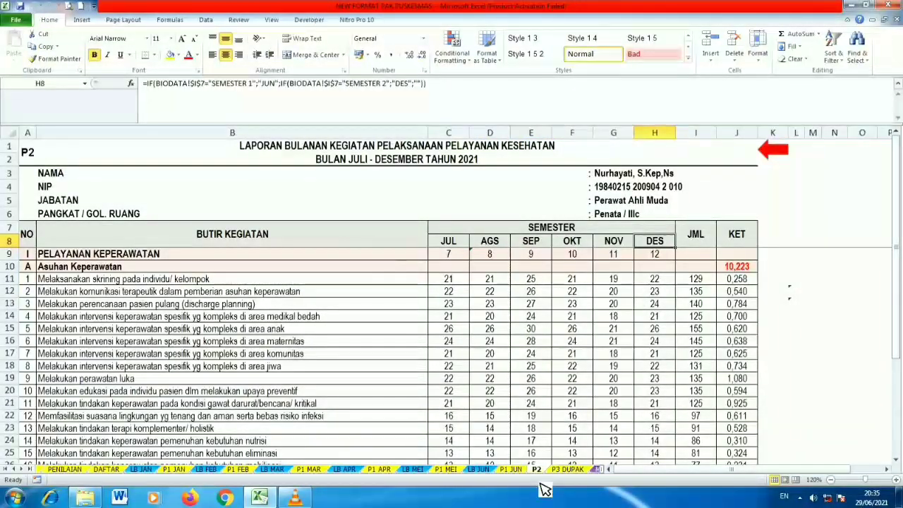
Check the MASA PENILAIAN period formula on the P3 DUPAK sheet and return to the MENU sheet.
left_click(568, 469)
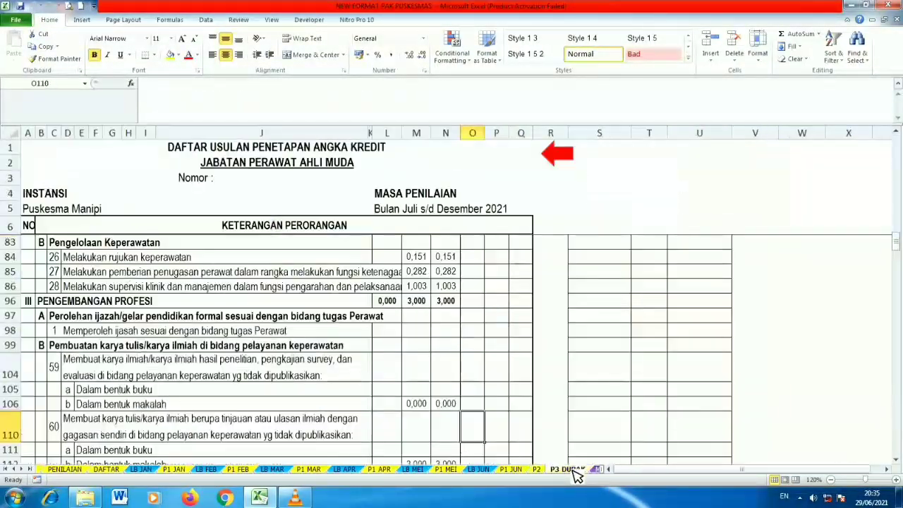
left_click(401, 212)
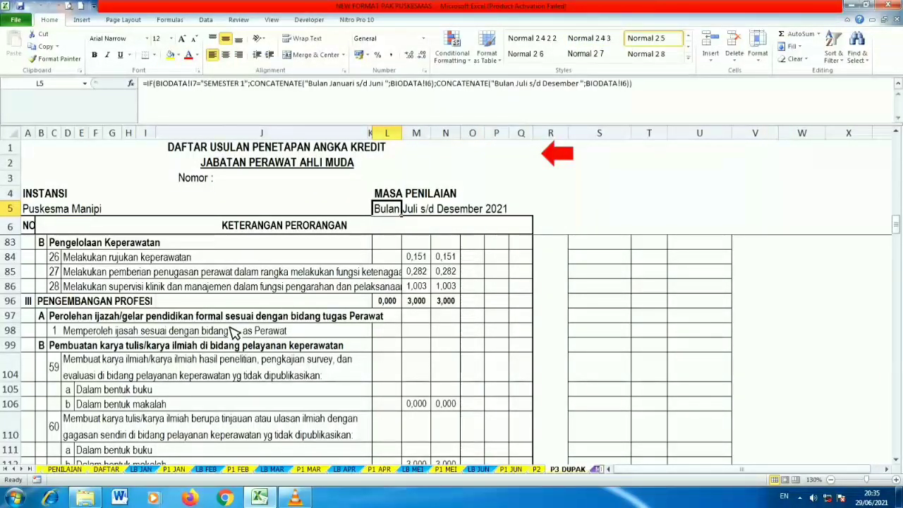
left_click(561, 160)
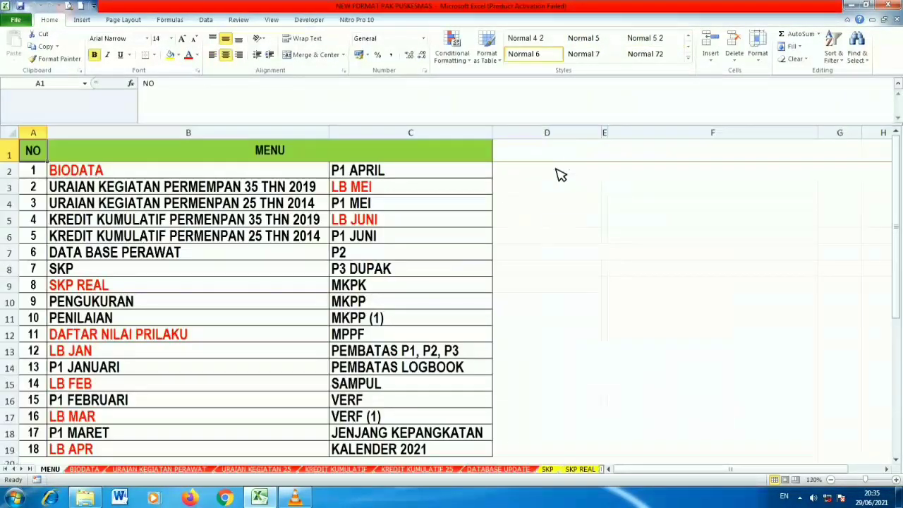
Open the BIODATA sheet and set the semester to SEMESTER 1.
left_click(73, 171)
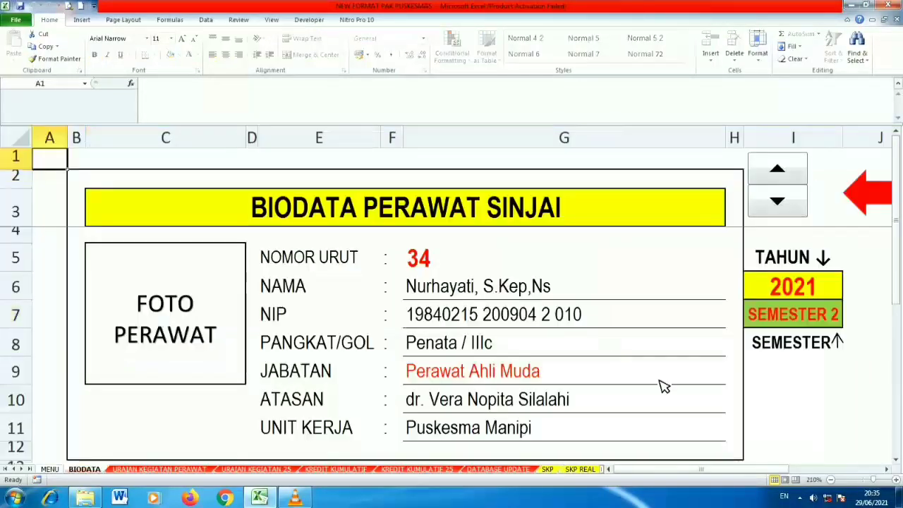
left_click(815, 326)
left_click(847, 322)
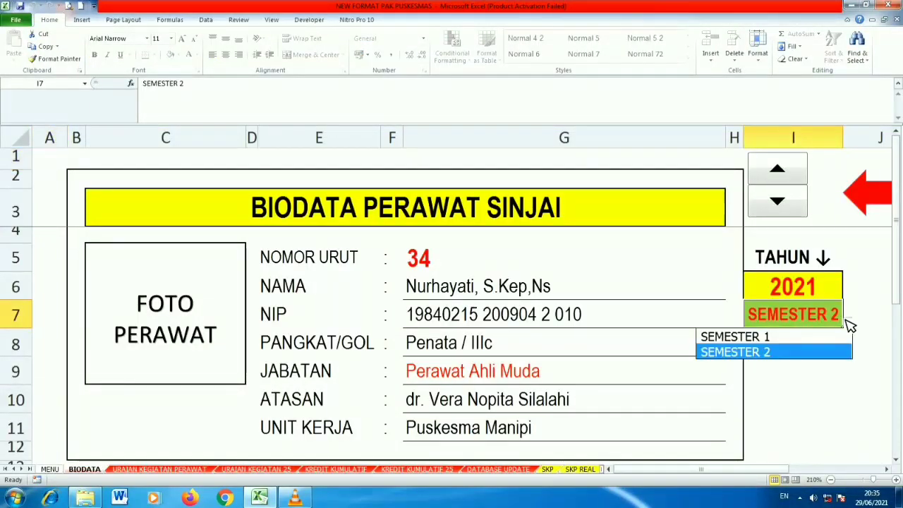
left_click(754, 340)
left_click(632, 403)
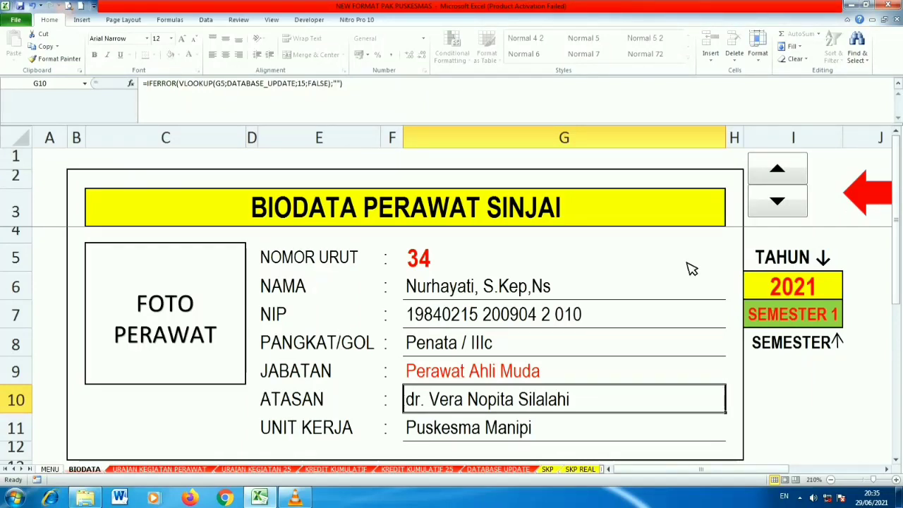
Open the LB JAN sheet through the MENU sheet and review its full list of activities in the KEGIATAN column.
left_click(867, 206)
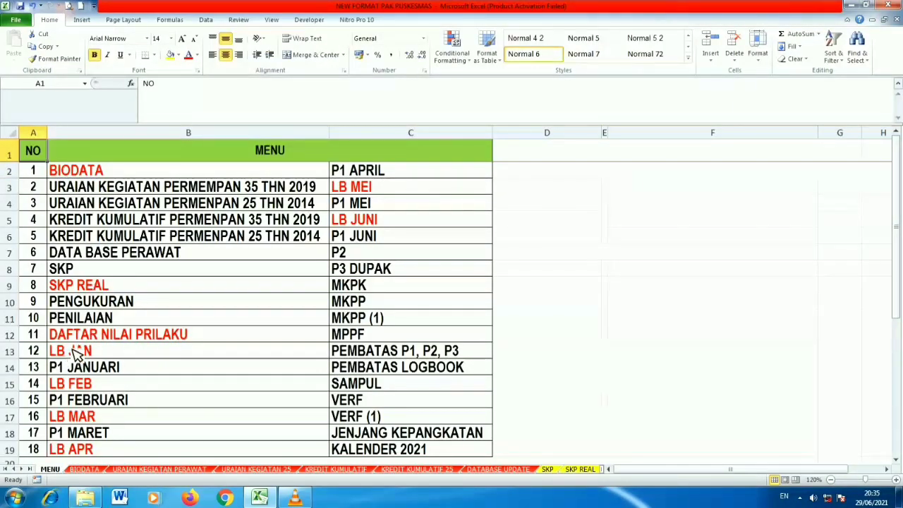
left_click(76, 353)
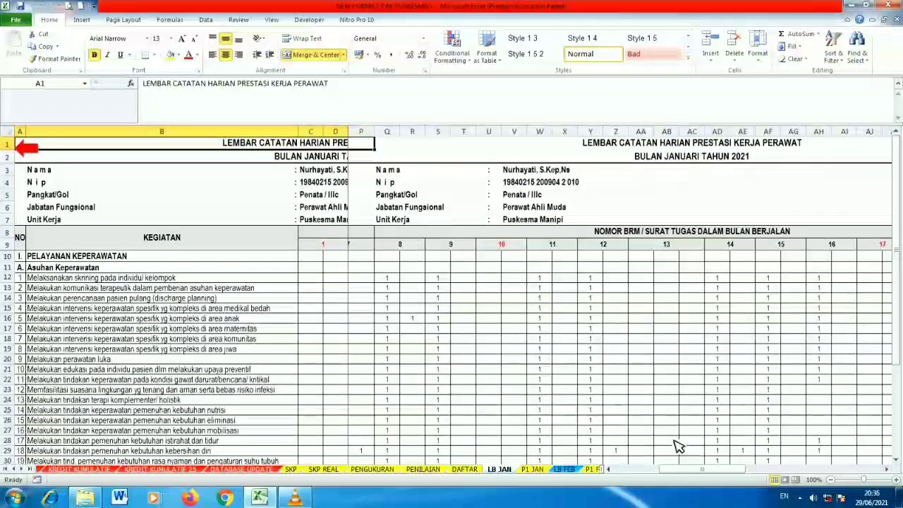
left_click_drag(683, 469, 556, 466)
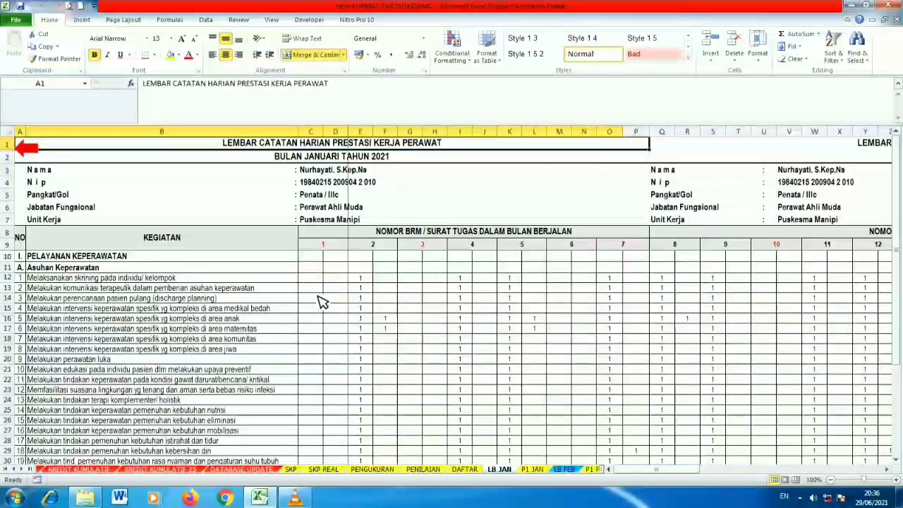
left_click_drag(39, 278, 78, 452)
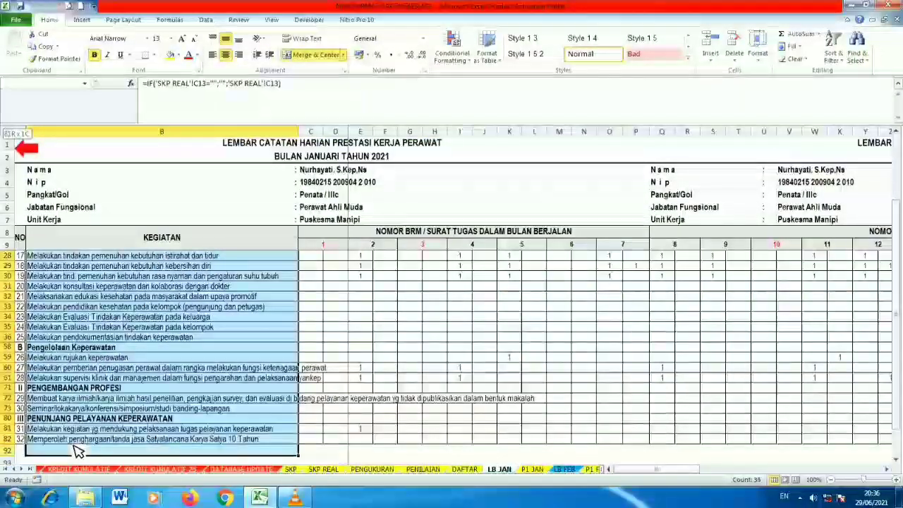
Wrap the text of activity 29 under PENGEMBANGAN PROFESI and set its row height to 30.
left_click(311, 399)
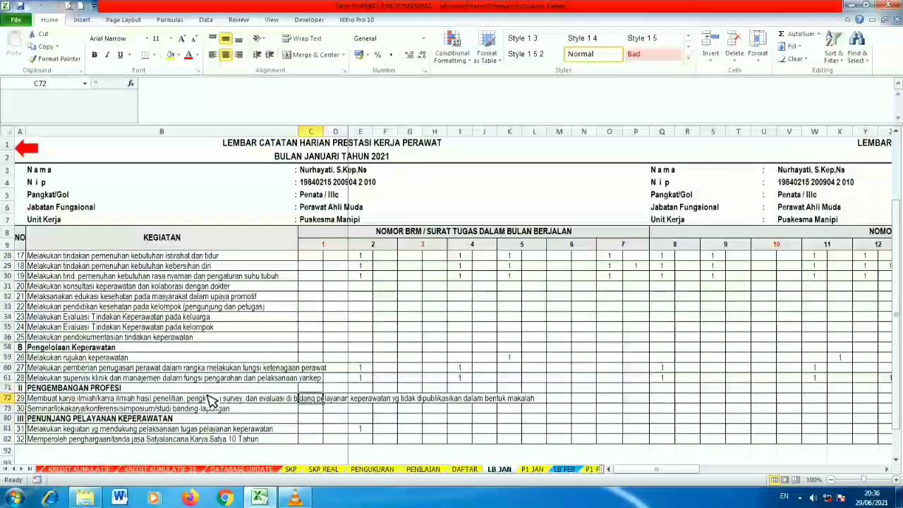
left_click(91, 399)
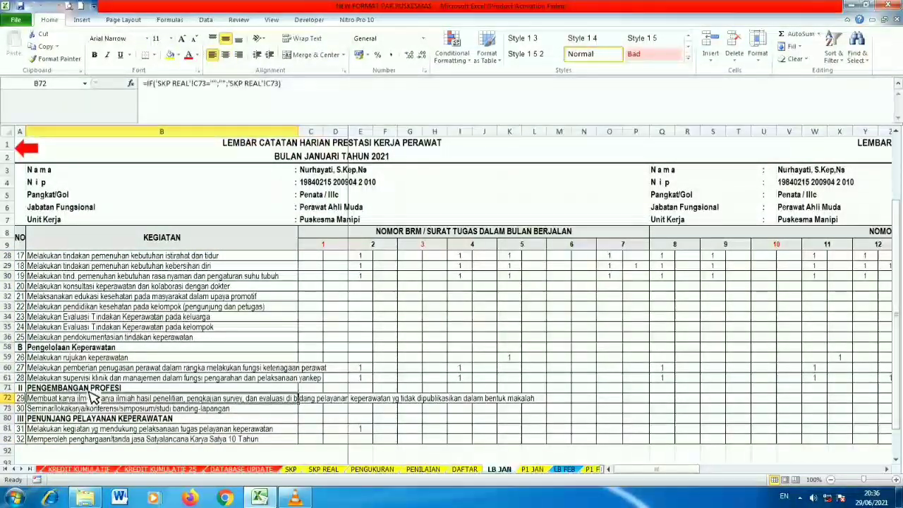
left_click(304, 39)
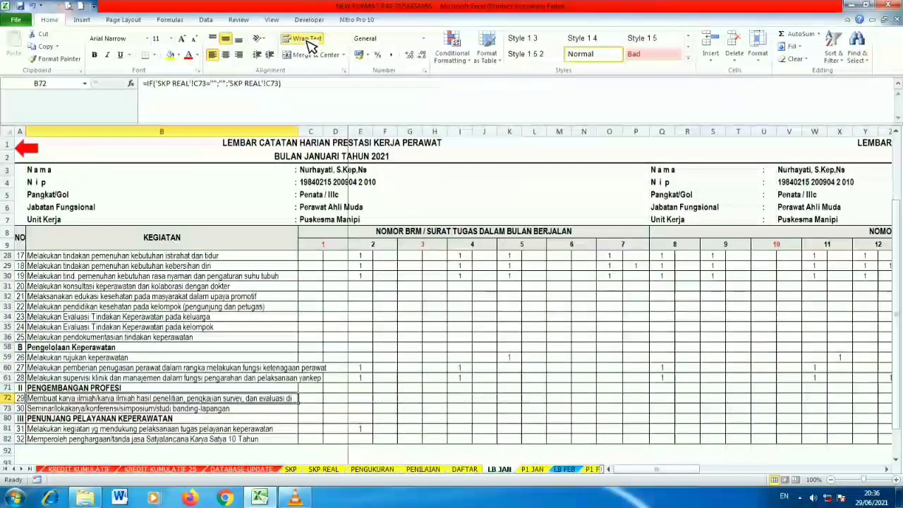
left_click(758, 55)
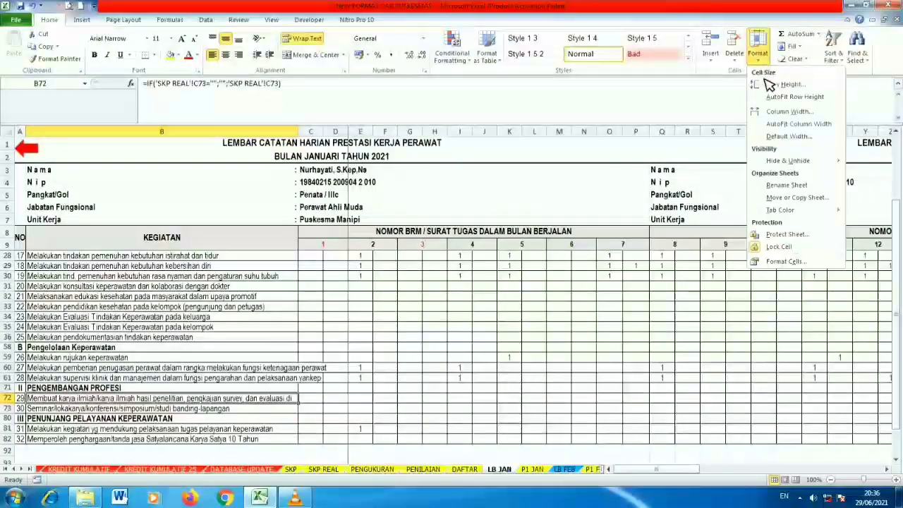
left_click(781, 84)
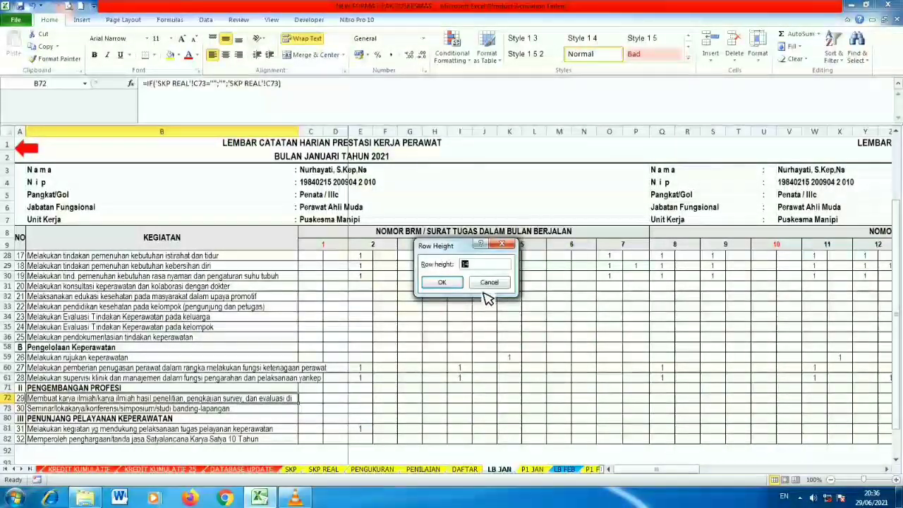
type("30")
key("Return")
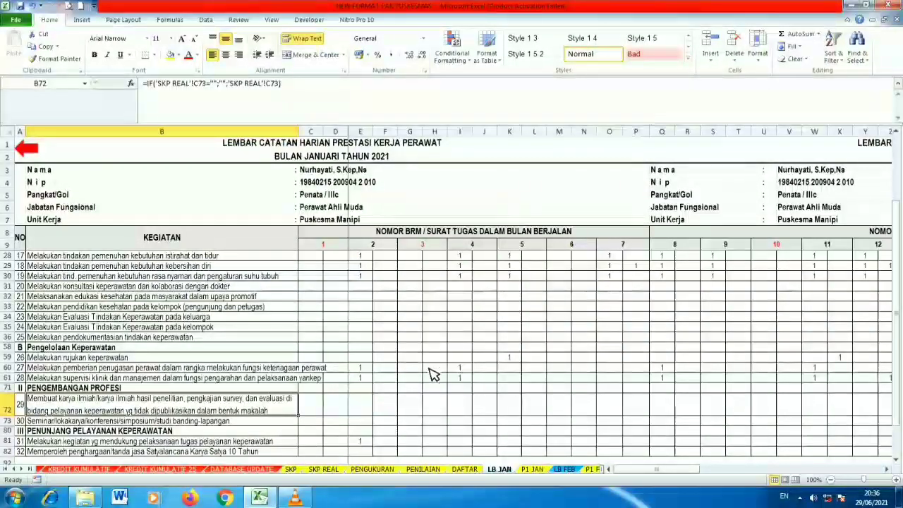
Wrap the text of activities 27 and 28 under Pengelolaan Keperawatan and increase both row heights to fit two lines.
left_click_drag(254, 368, 250, 378)
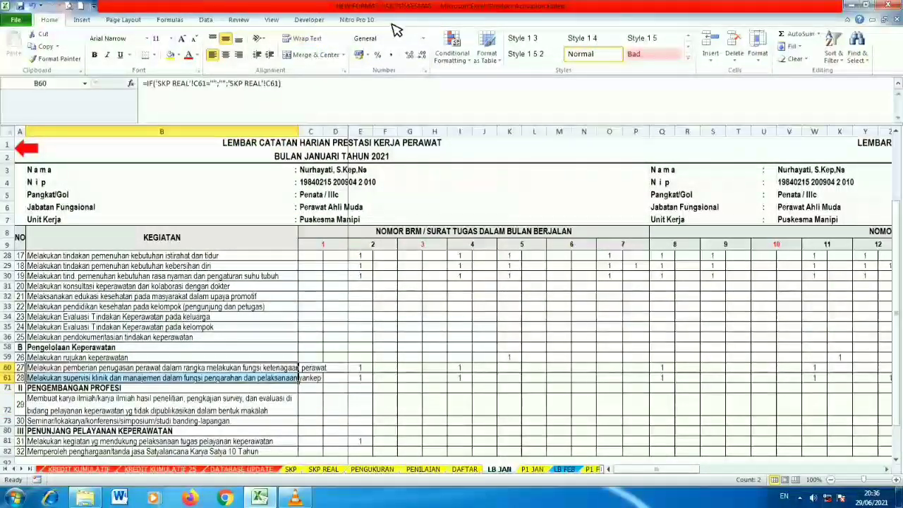
left_click(305, 38)
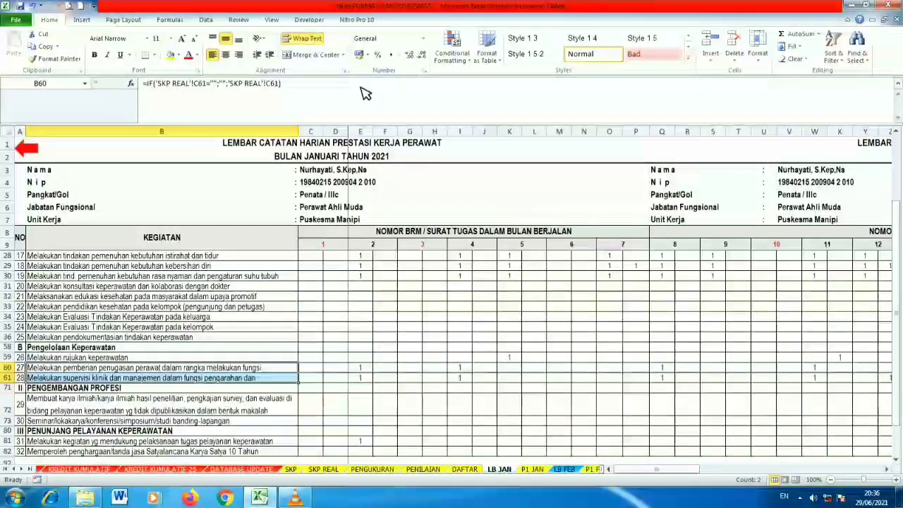
left_click(758, 51)
left_click(804, 84)
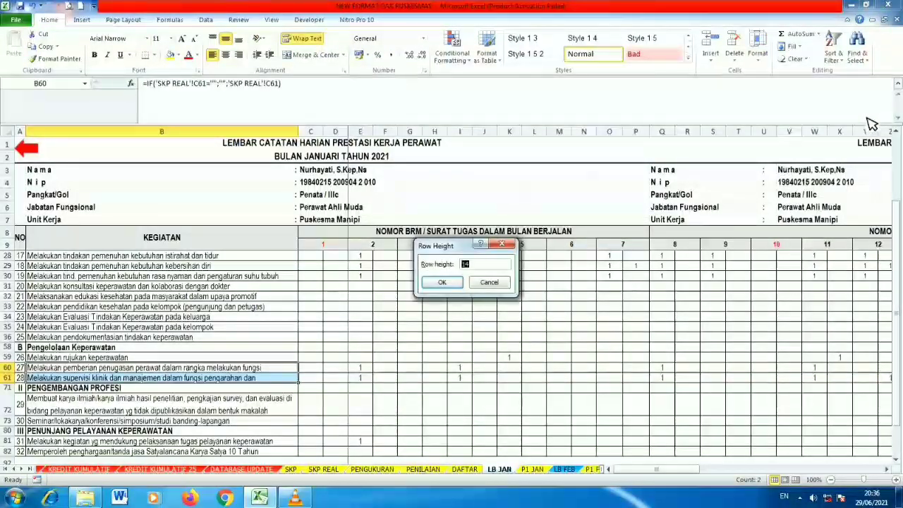
key("Return")
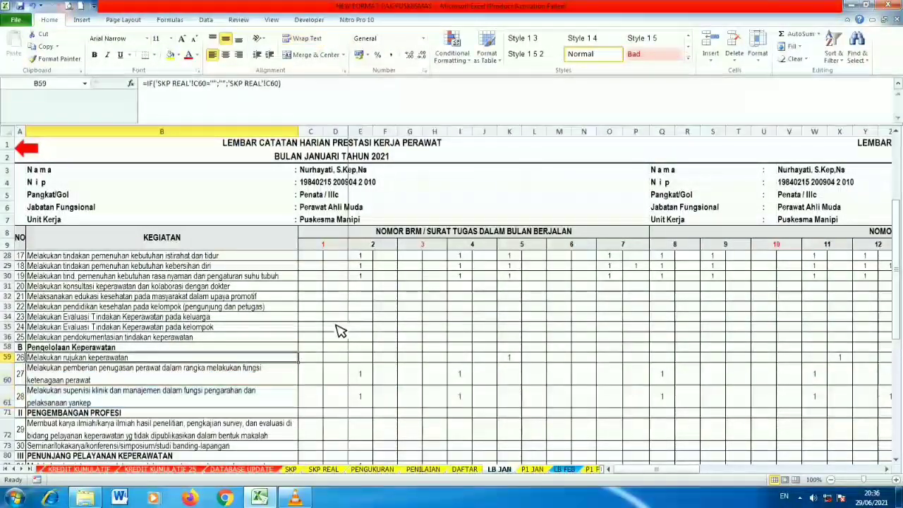
Clear the daily entries of activities 1 to 28 for all January dates, range C12:BL61.
scroll(899, 299, "up", 6)
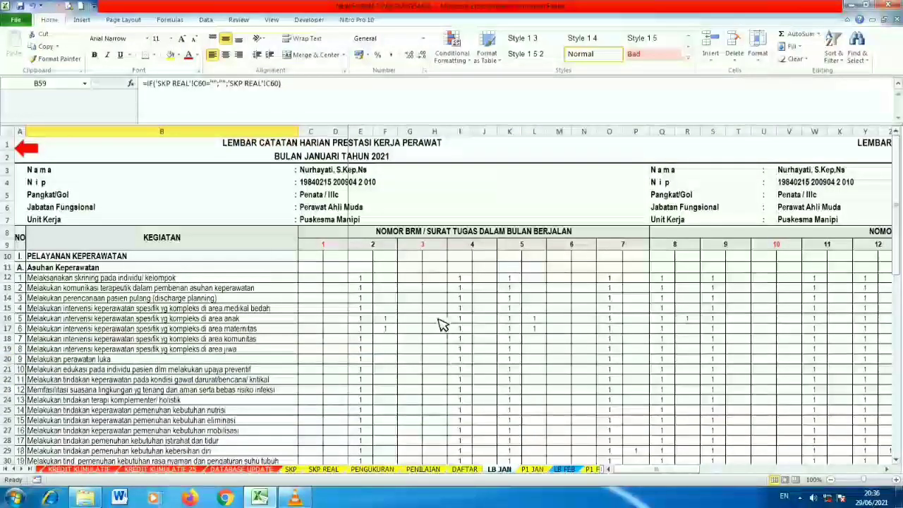
left_click_drag(360, 277, 362, 339)
left_click_drag(510, 308, 516, 317)
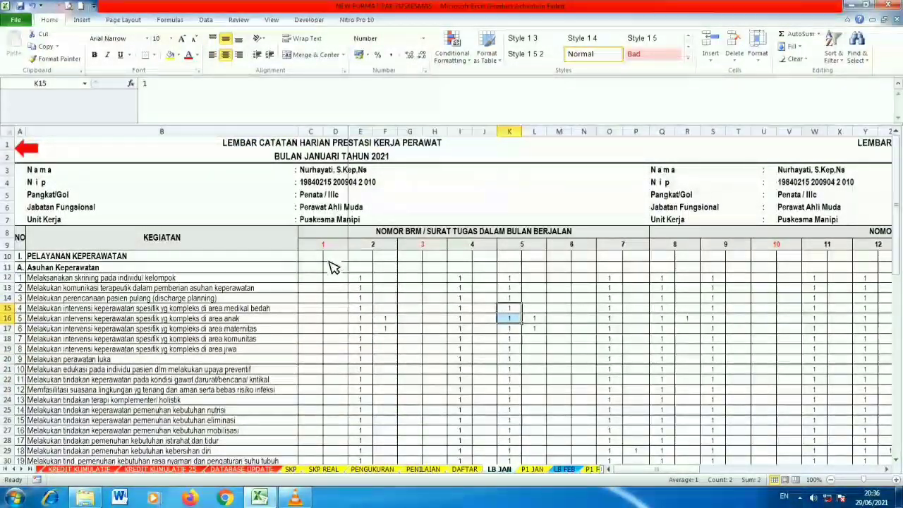
left_click_drag(366, 275, 776, 396)
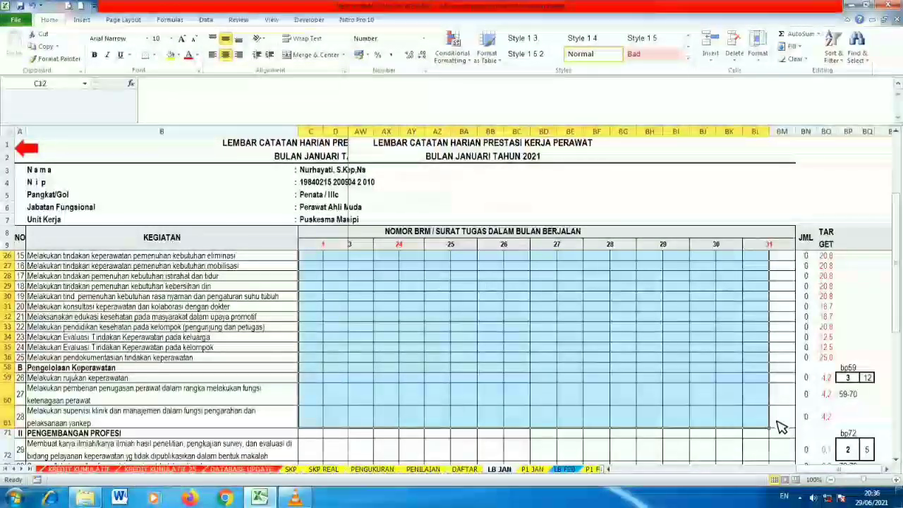
left_click_drag(897, 282, 899, 151)
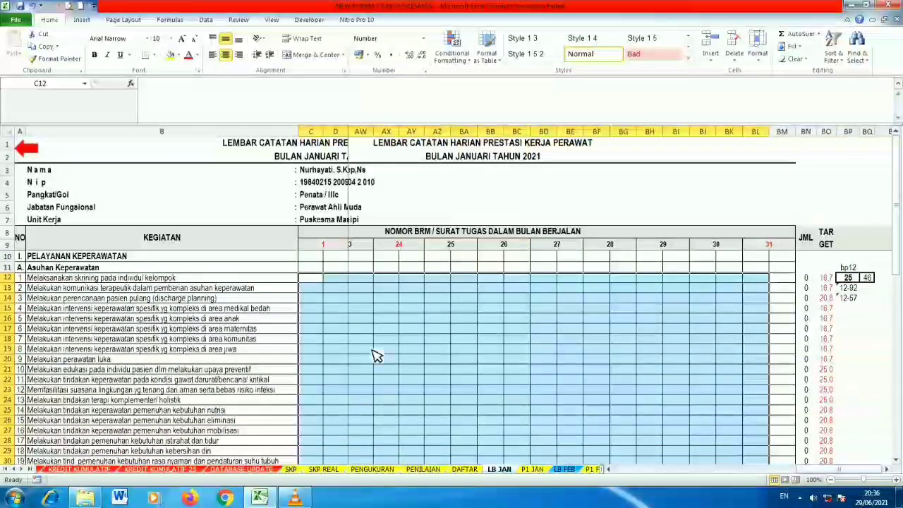
key("Right")
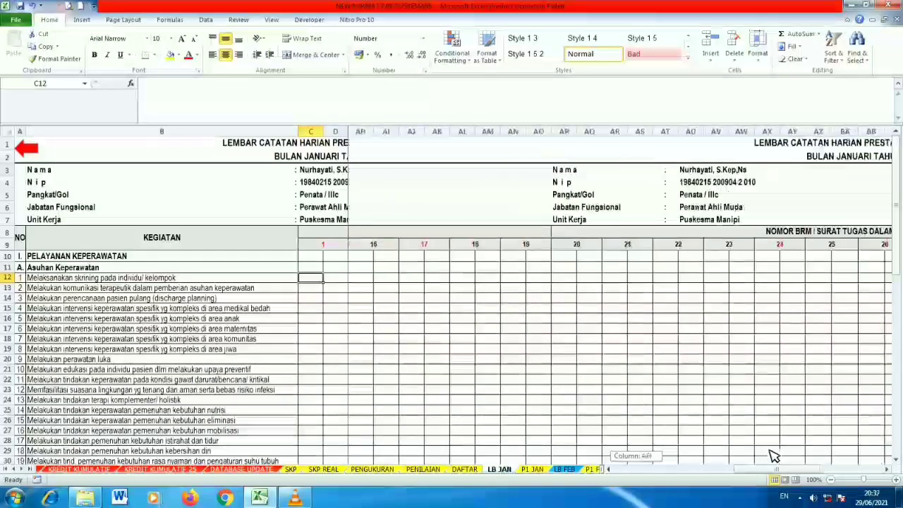
Examine the JML and TARGET columns of the January activities and return to the first days of the month.
left_click_drag(816, 455, 841, 455)
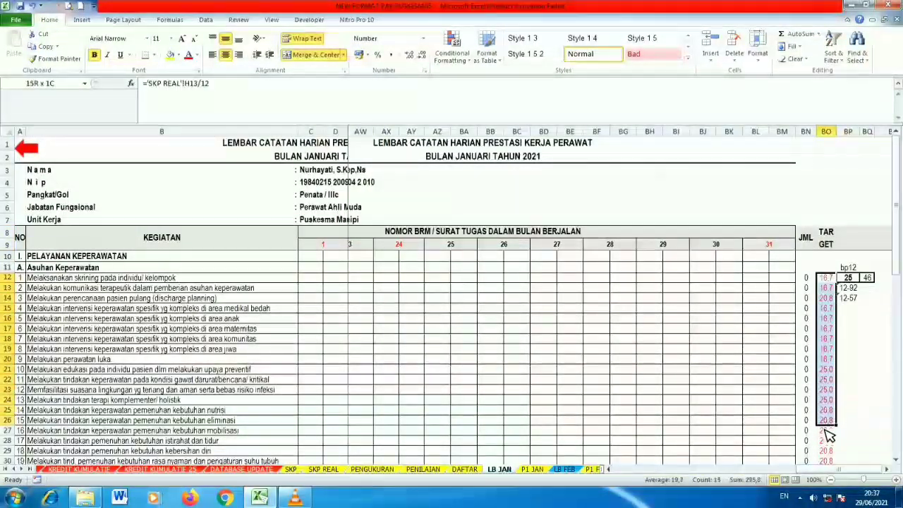
left_click_drag(828, 443, 828, 441)
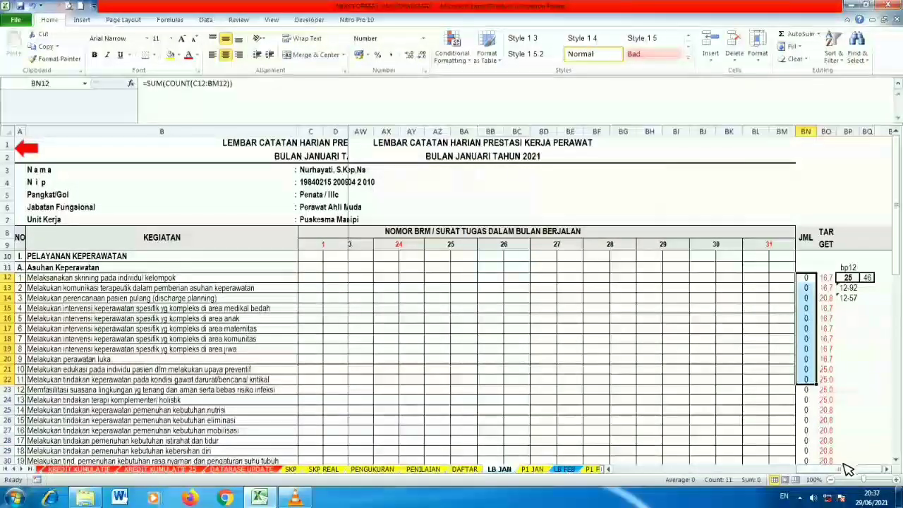
left_click_drag(841, 462, 833, 471)
left_click_drag(832, 470, 745, 443)
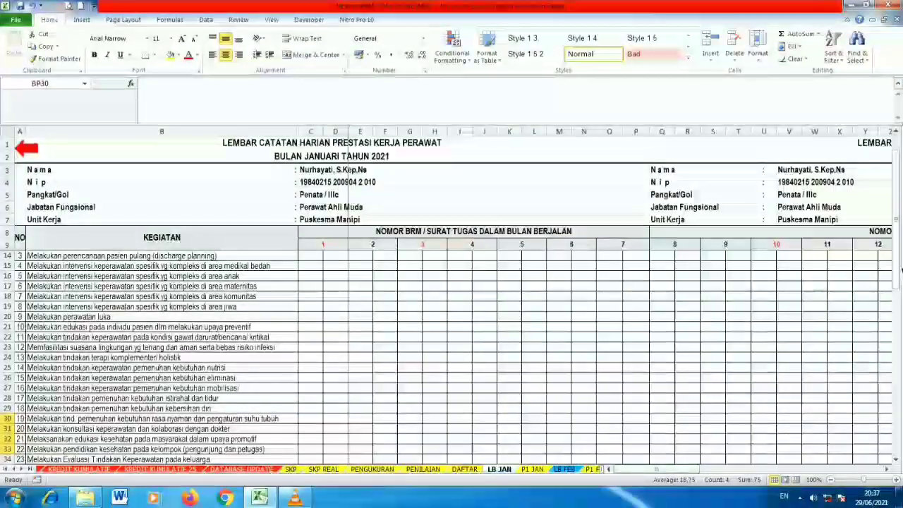
left_click(890, 278)
left_click_drag(896, 273, 675, 210)
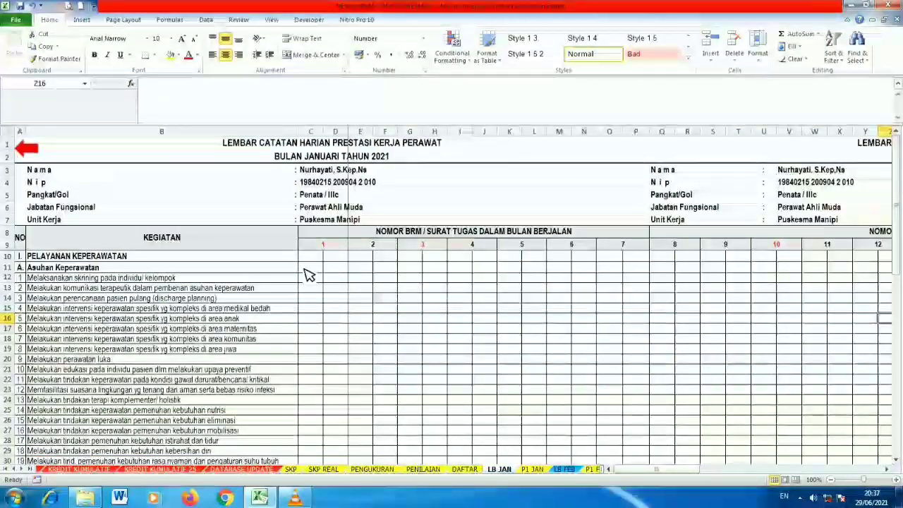
left_click_drag(308, 269, 852, 272)
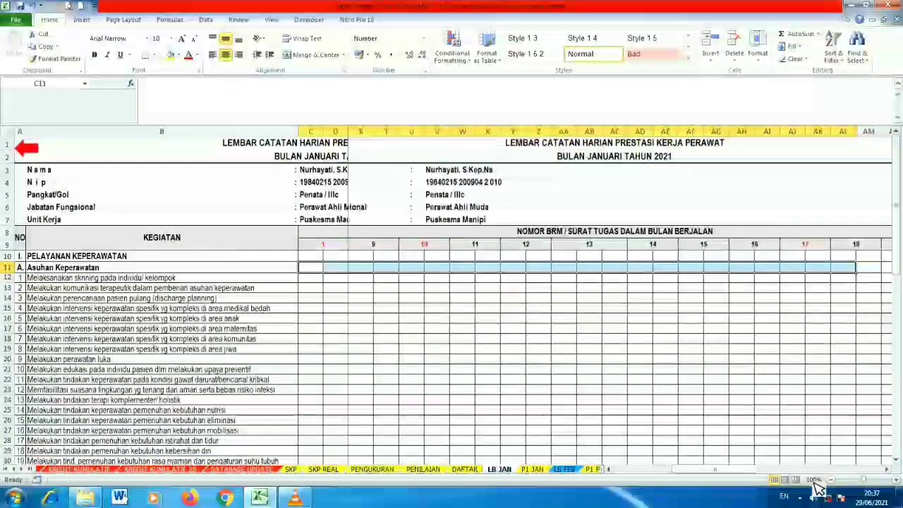
left_click_drag(732, 469, 474, 455)
key("Down")
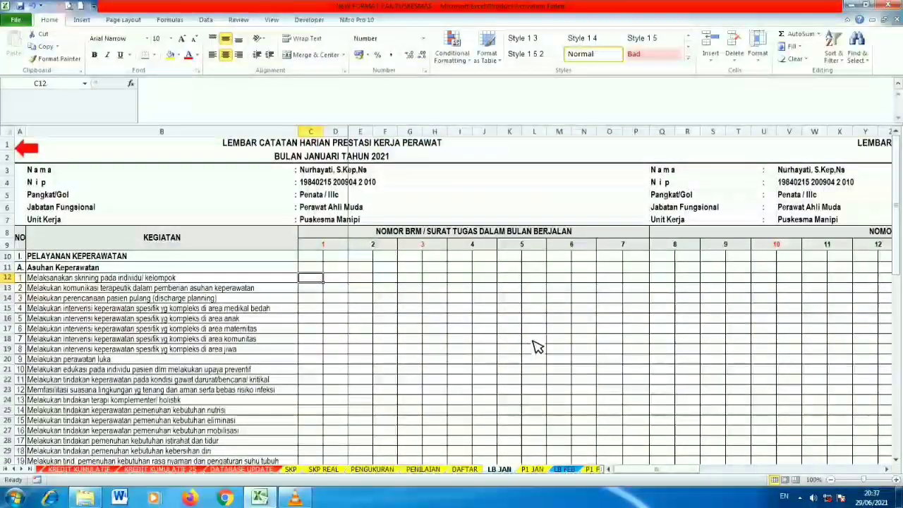
Enter 1 for activity 1 on January 1 and January 2, cells C12 and E12.
left_click(44, 281)
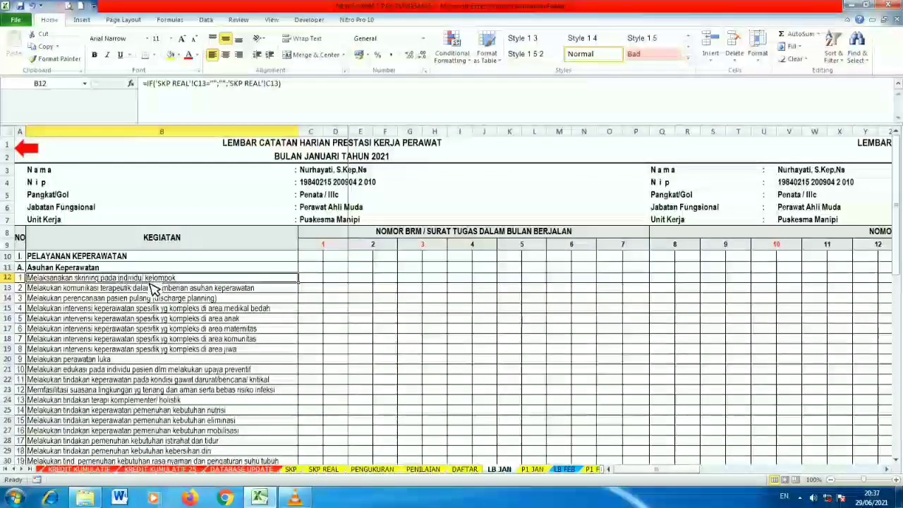
left_click(314, 278)
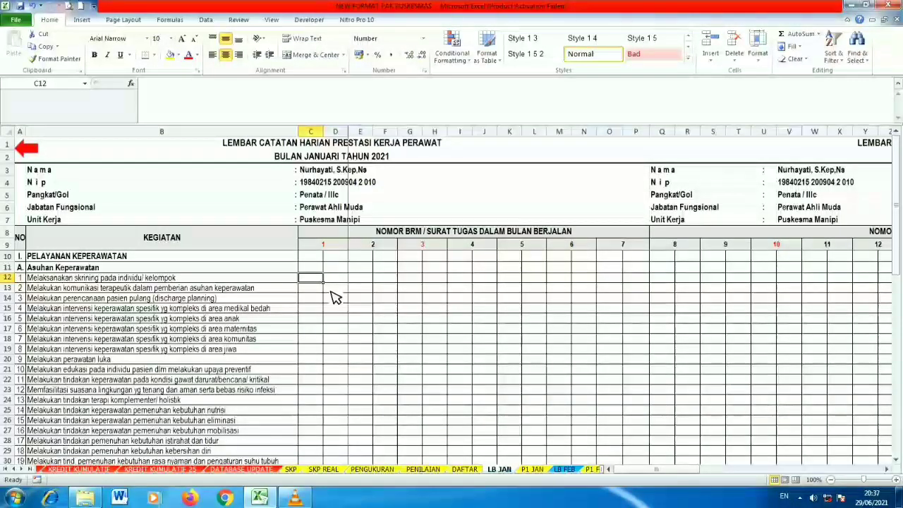
type("1")
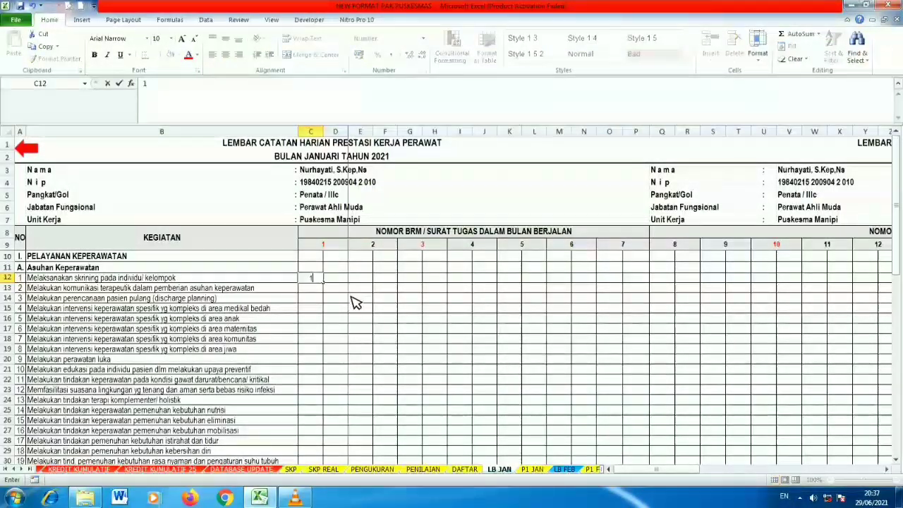
left_click_drag(355, 300, 337, 298)
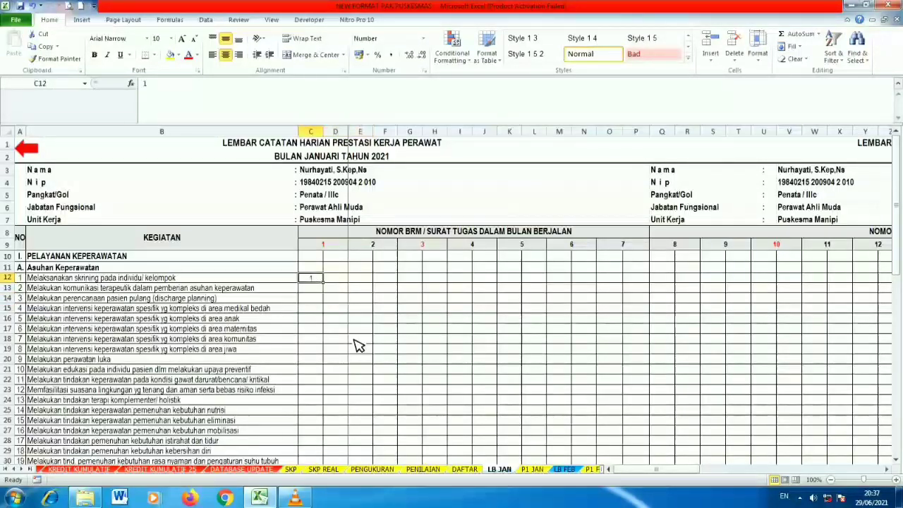
left_click(365, 280)
type("1")
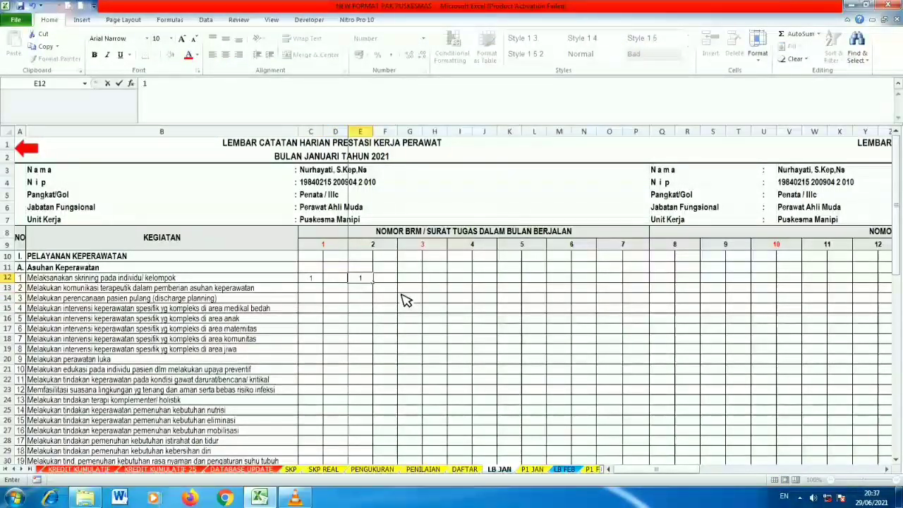
left_click(403, 299)
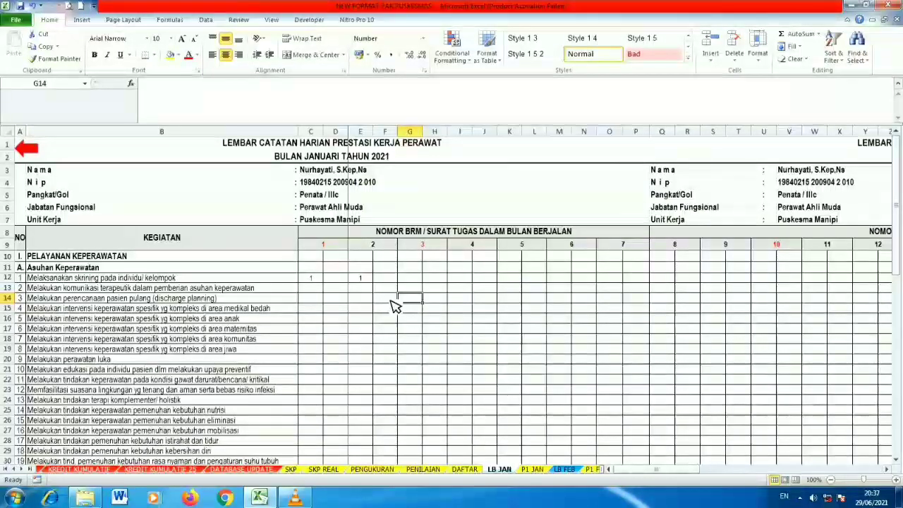
Replace activity 1's entries on January 1 and January 2 with six-digit sample medical record numbers in C12 and E12.
left_click(313, 278)
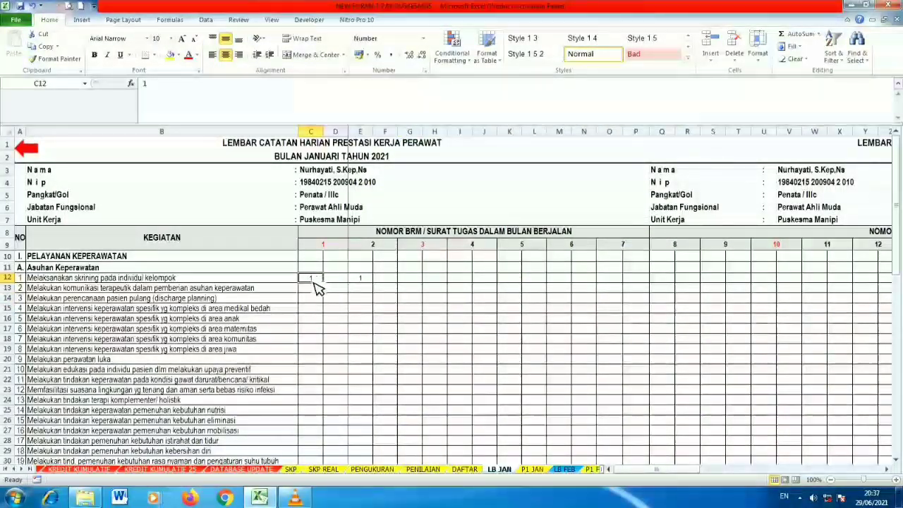
type("1")
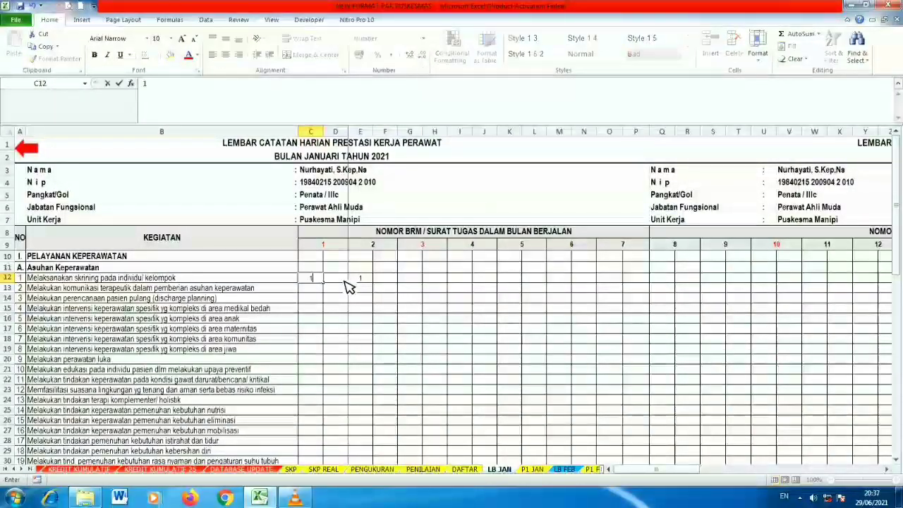
type("12233")
key("Return")
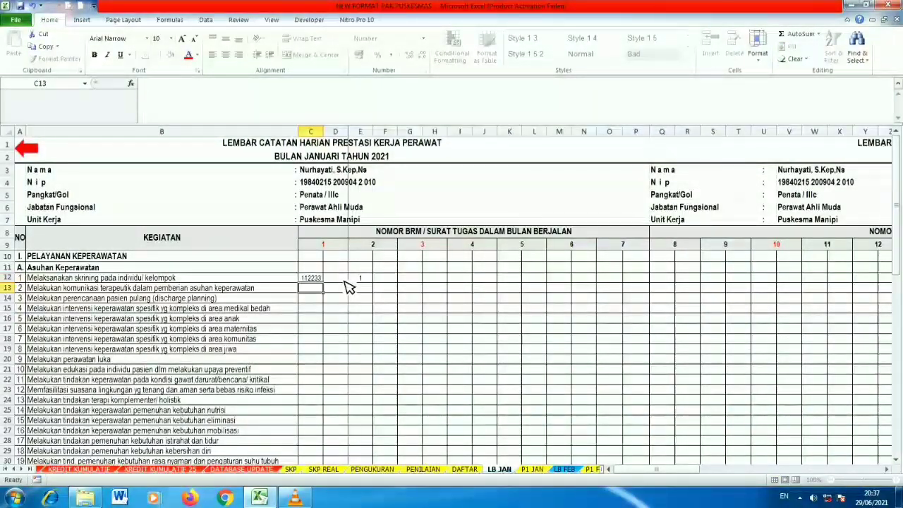
left_click(359, 279)
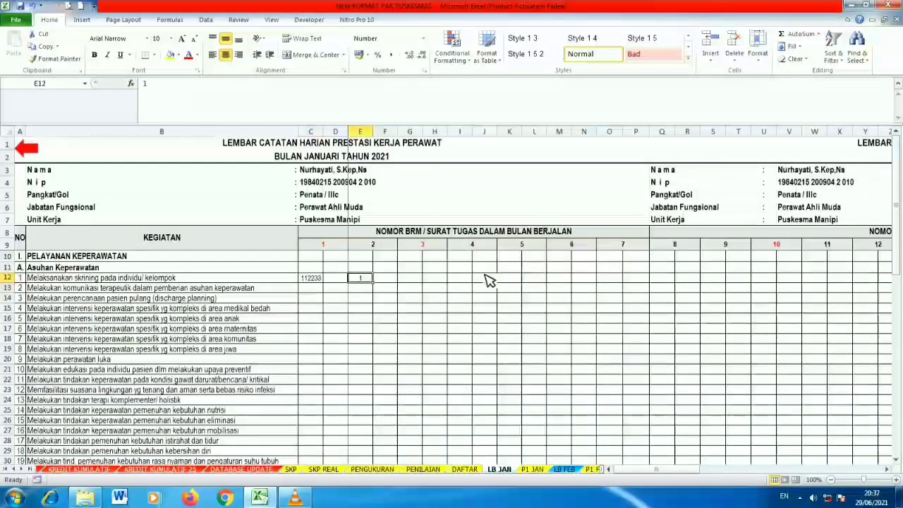
type("235645")
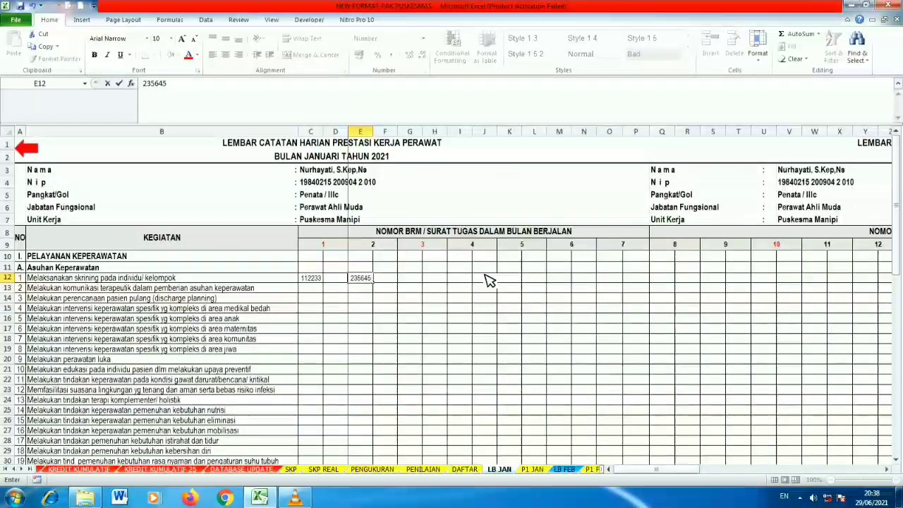
key("Return")
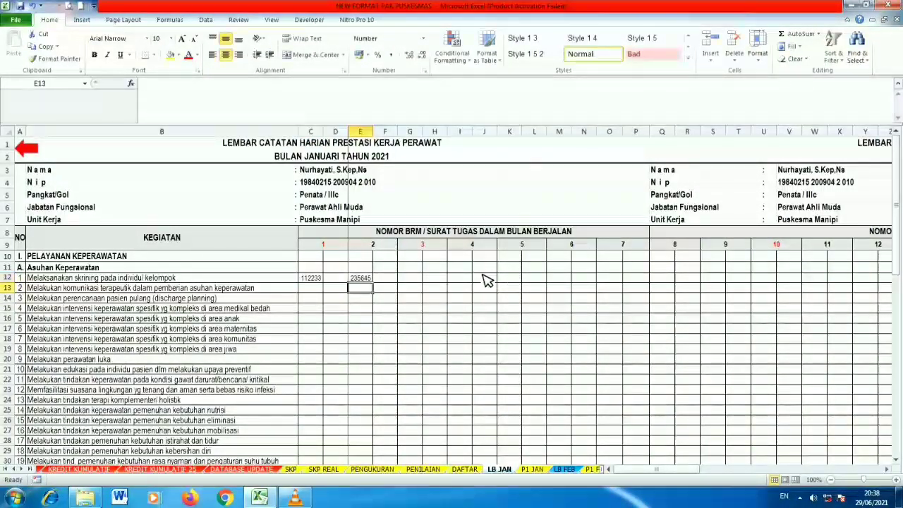
Examine how the JML and TARGET columns evaluate the daily entries of activity 1.
left_click_drag(309, 279, 399, 293)
left_click(318, 298)
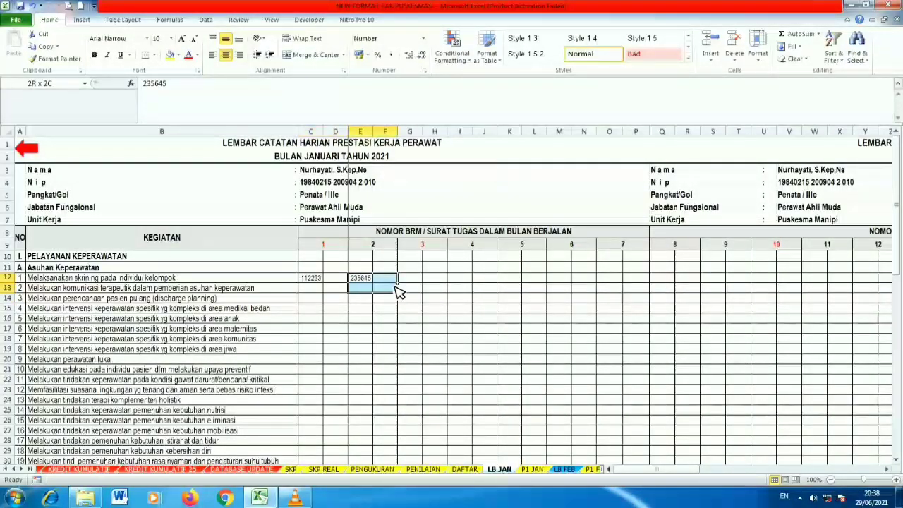
left_click(313, 281)
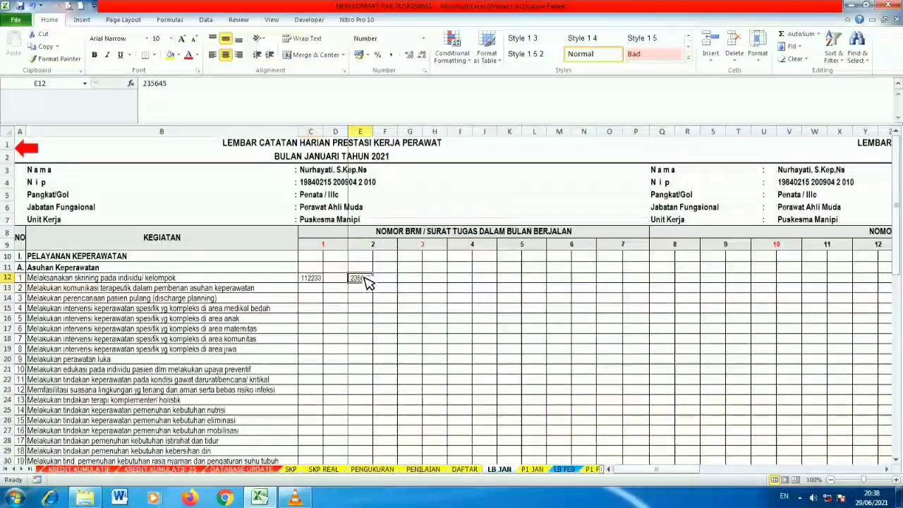
left_click(317, 282)
left_click_drag(649, 470, 812, 469)
left_click(810, 280)
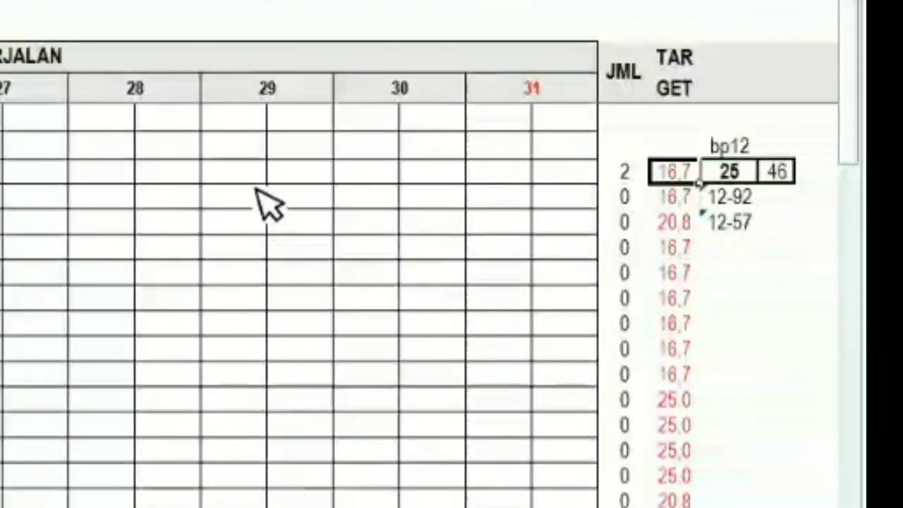
left_click(199, 174)
left_click(413, 279)
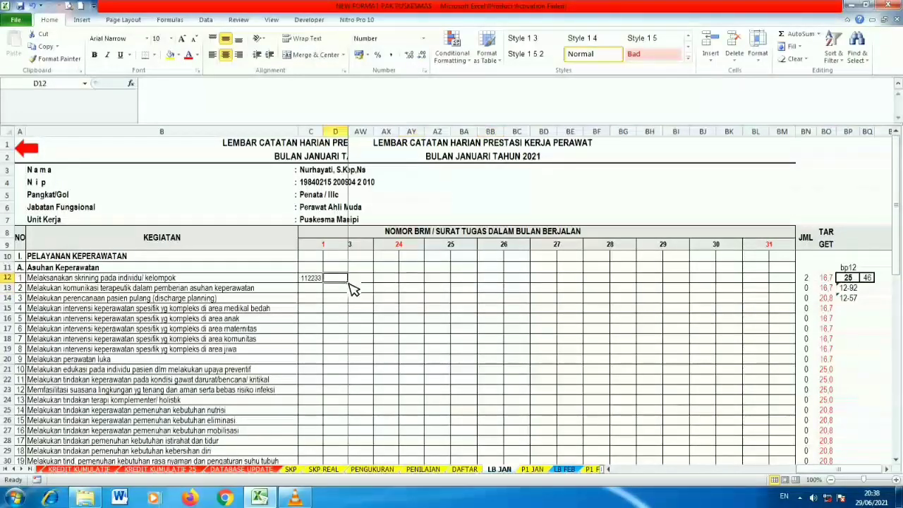
left_click(434, 278)
left_click(807, 280)
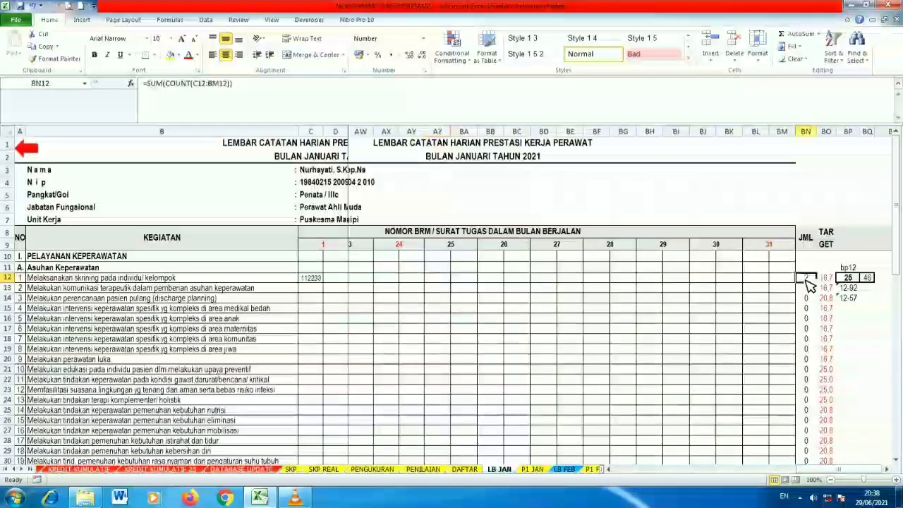
key("Right")
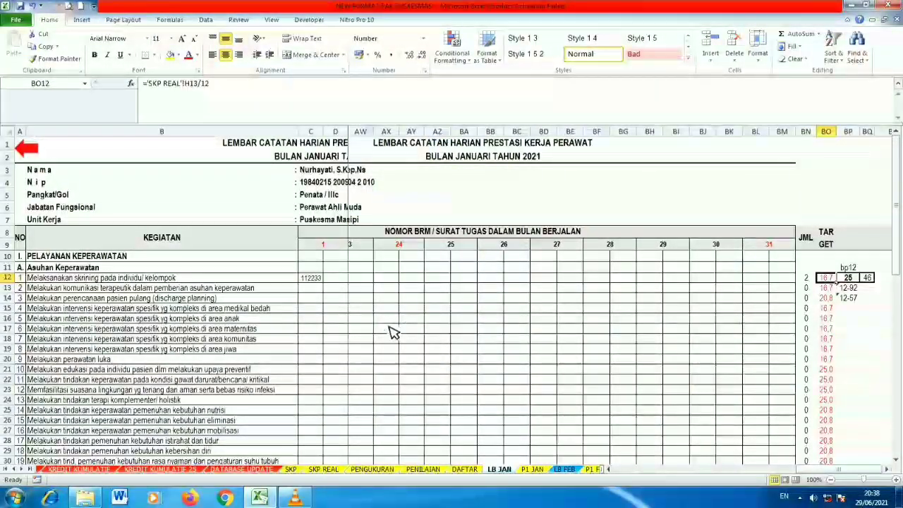
Undo the sample entries of activity 1 and the clearing of the January daily entries in C12:BL61.
key("ctrl+Left")
key("ctrl+Left")
key("ctrl+Left")
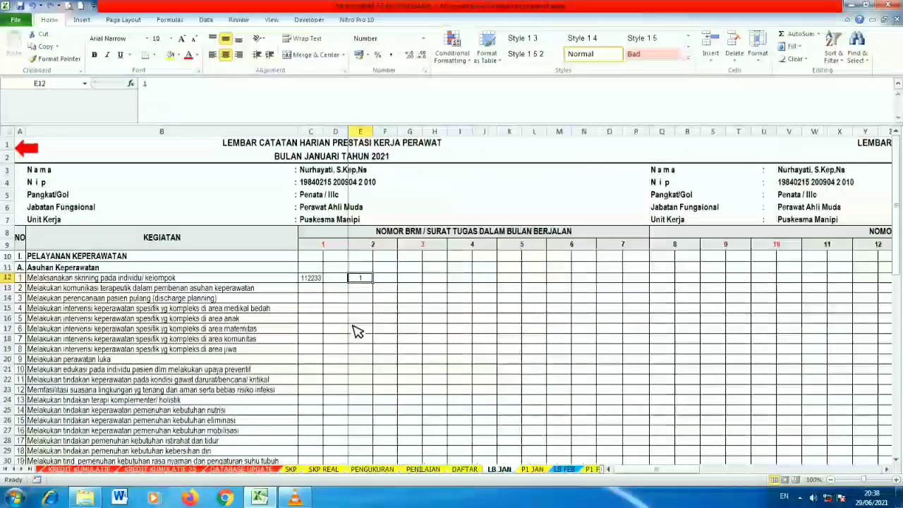
key("Delete")
key("ctrl+shift+End")
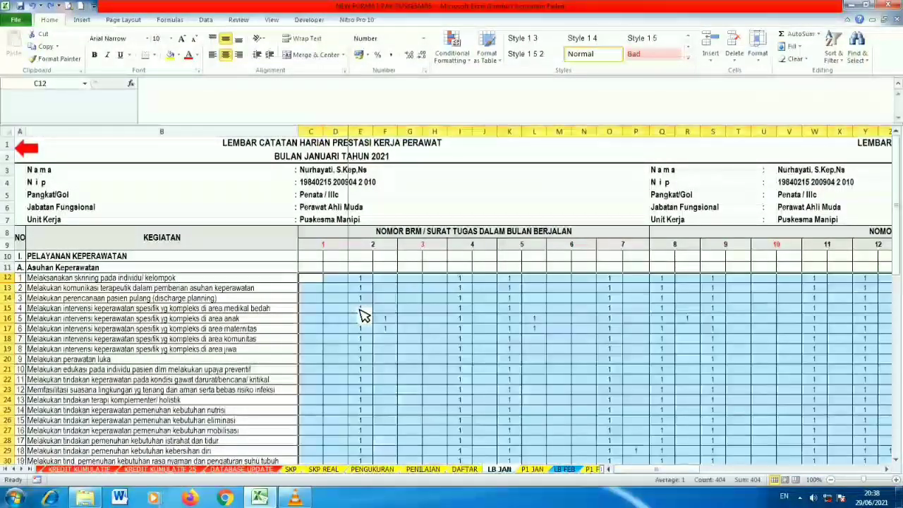
Examine the January daily entries in the date columns, mainly activity 1 on January 2, 4 and 7.
left_click(386, 340)
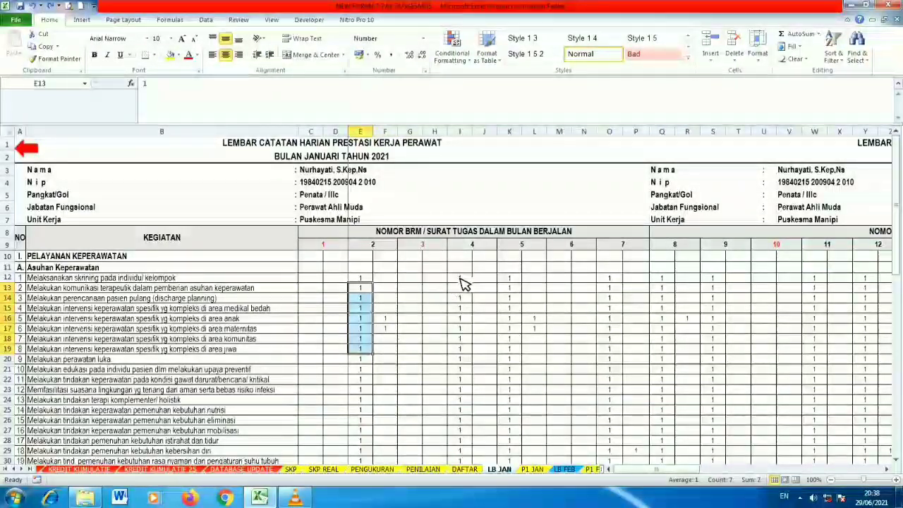
left_click_drag(460, 278, 459, 348)
left_click(358, 278)
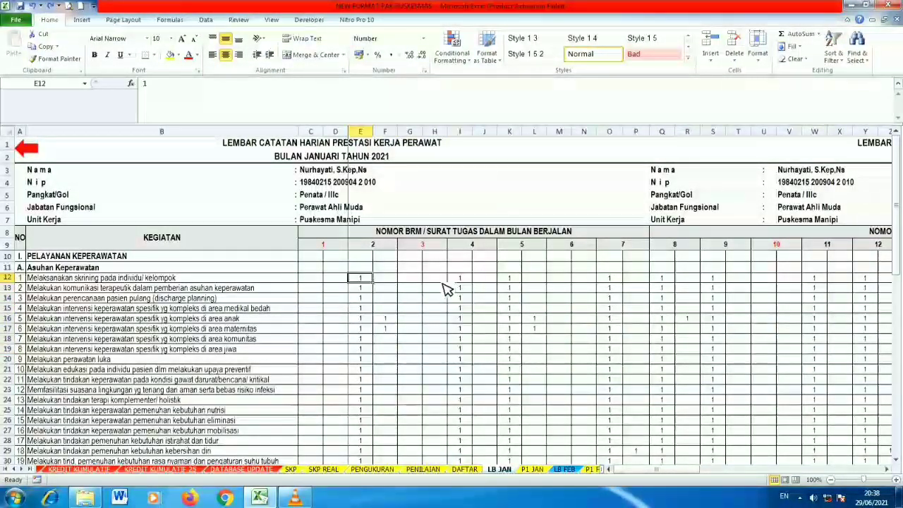
left_click(462, 280)
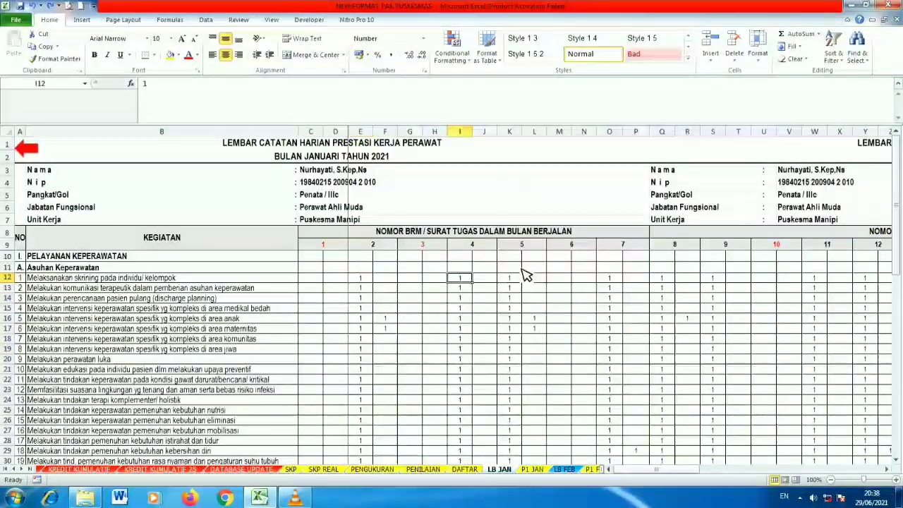
left_click(364, 281)
left_click(462, 280)
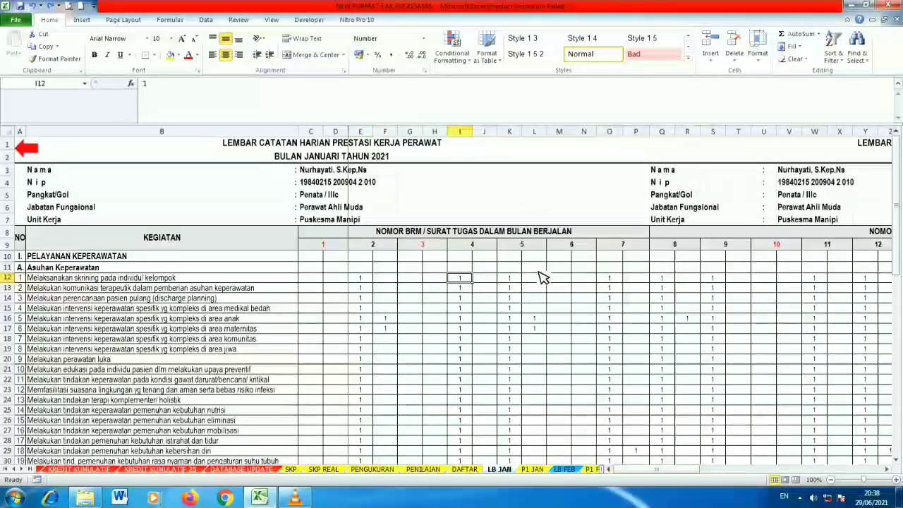
left_click(608, 279)
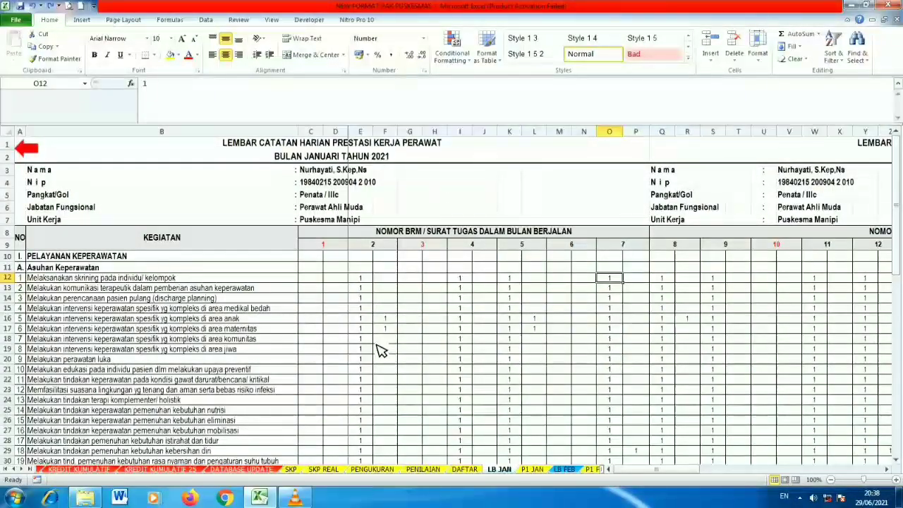
left_click(361, 281)
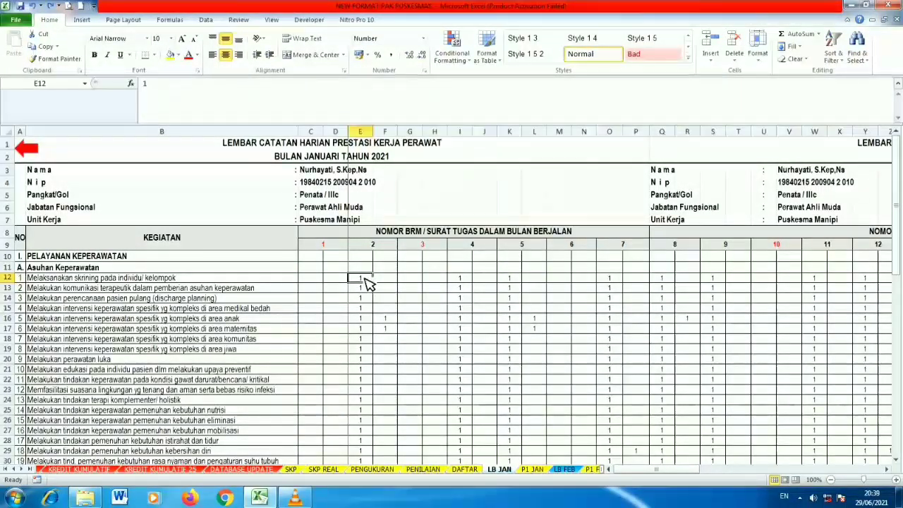
left_click(460, 279)
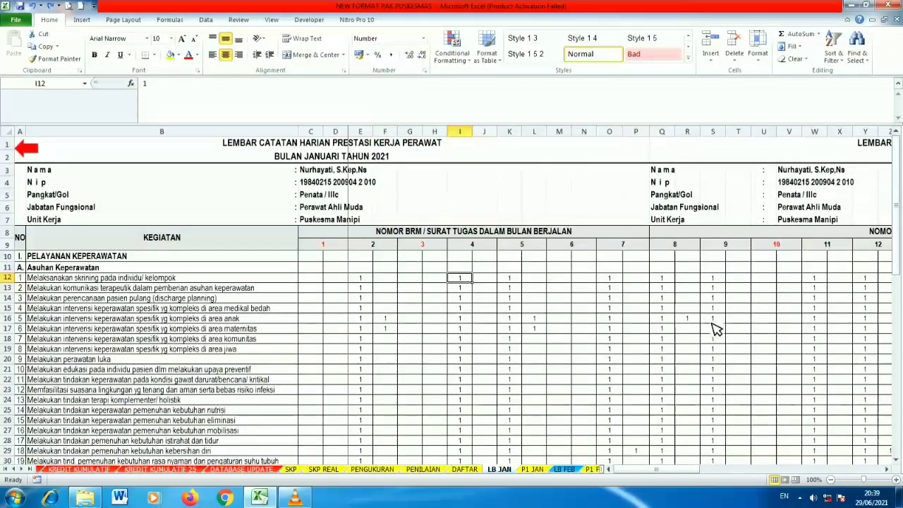
left_click(361, 280)
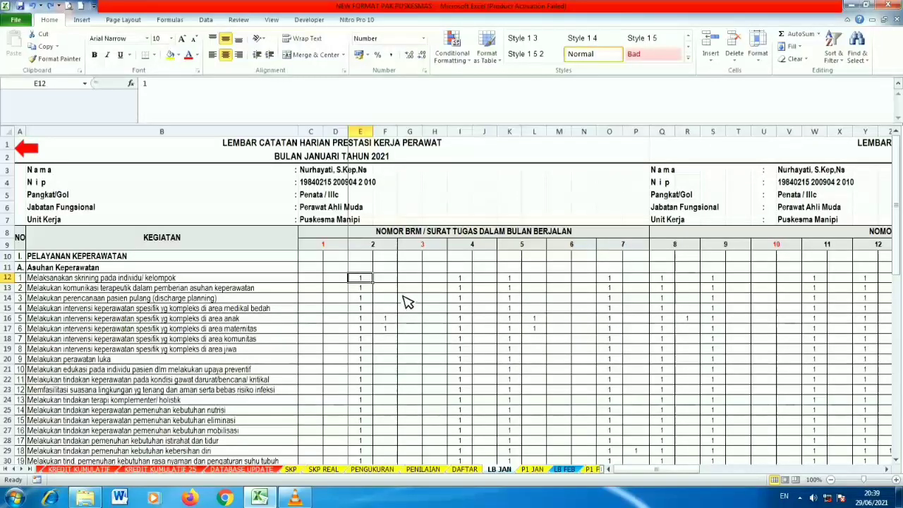
left_click_drag(358, 290, 358, 340)
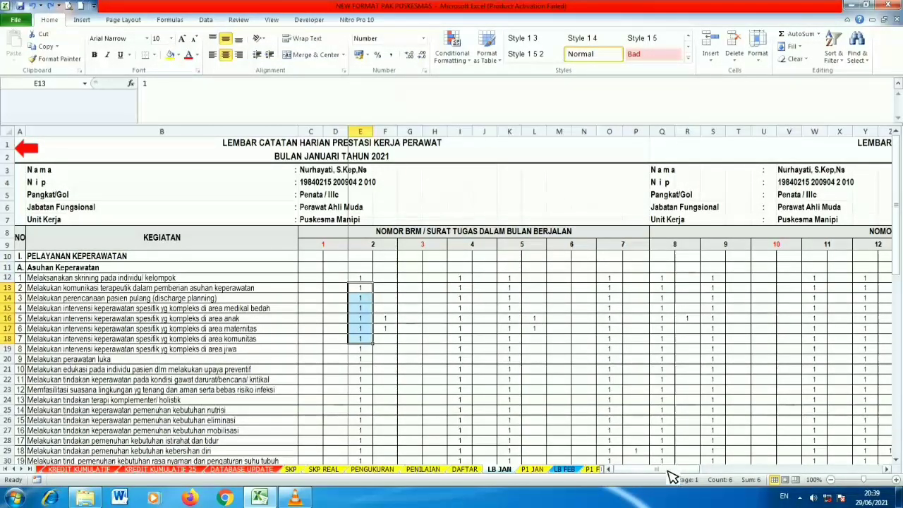
Compare the JML totals of the Asuhan Keperawatan activities with their TARGET values.
left_click_drag(669, 470, 852, 471)
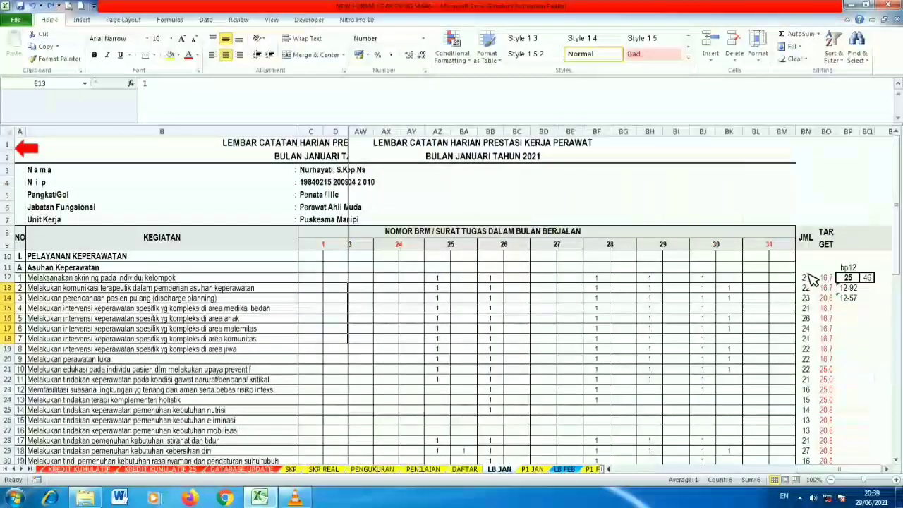
left_click_drag(809, 276, 813, 348)
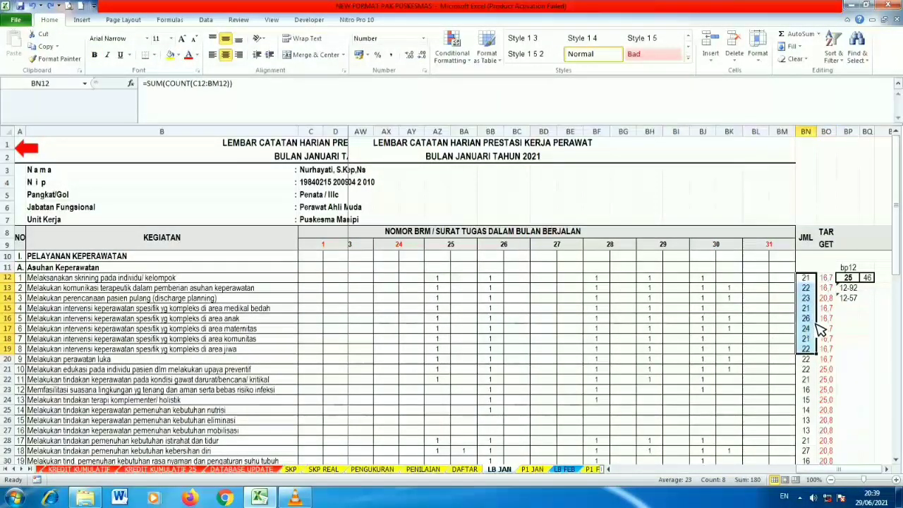
scroll(900, 208, "down", 2)
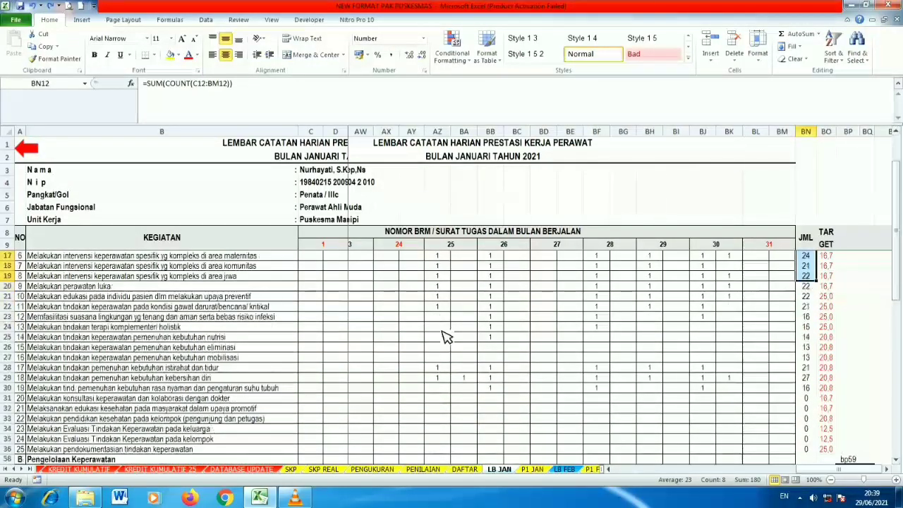
Examine the daily counts of the Asuhan Keperawatan activities for dates 1 to 21 in the P1 JAN report.
left_click_drag(543, 327, 570, 336)
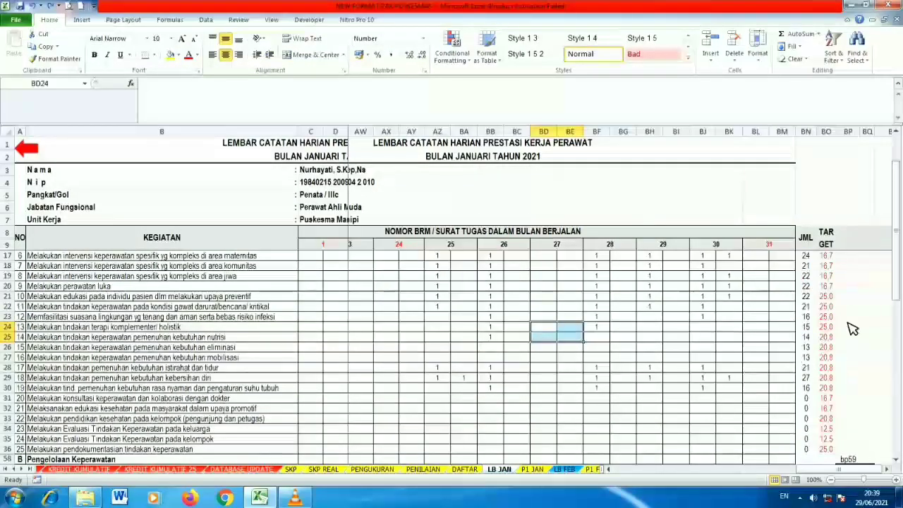
left_click(531, 470)
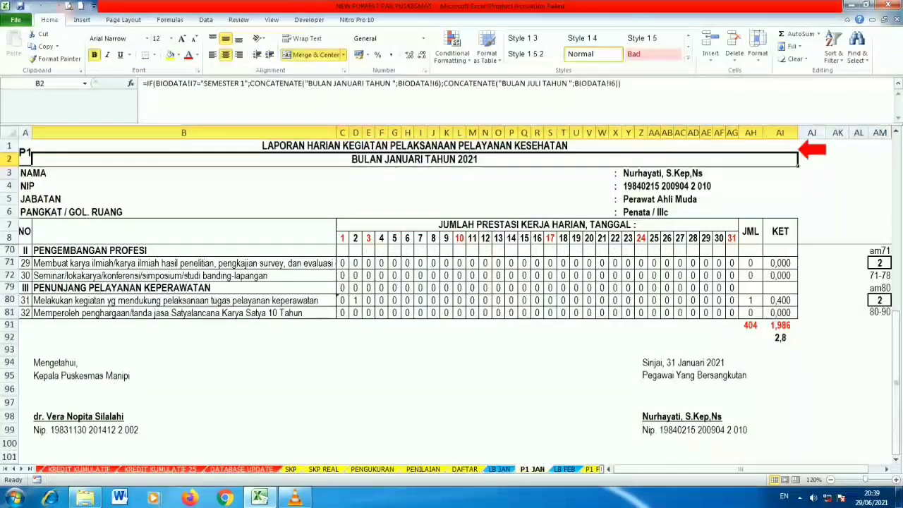
scroll(365, 290, "up", 20)
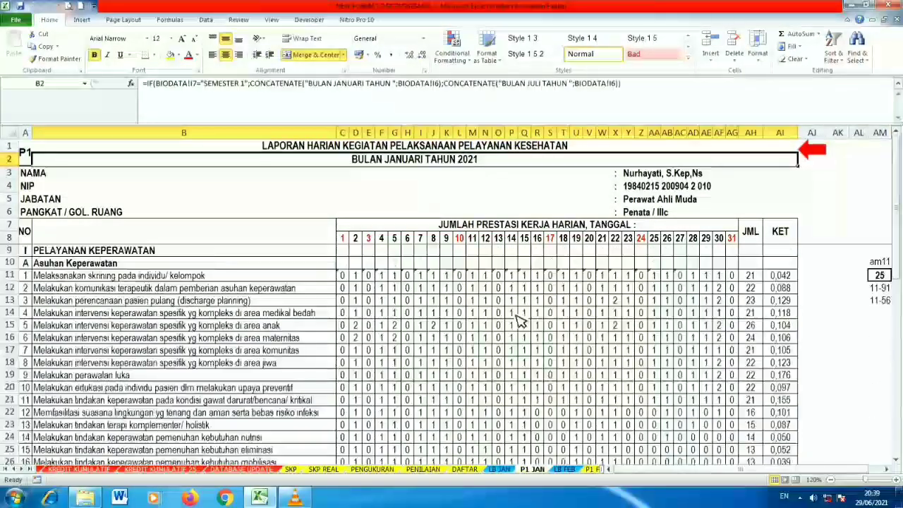
left_click_drag(342, 275, 605, 364)
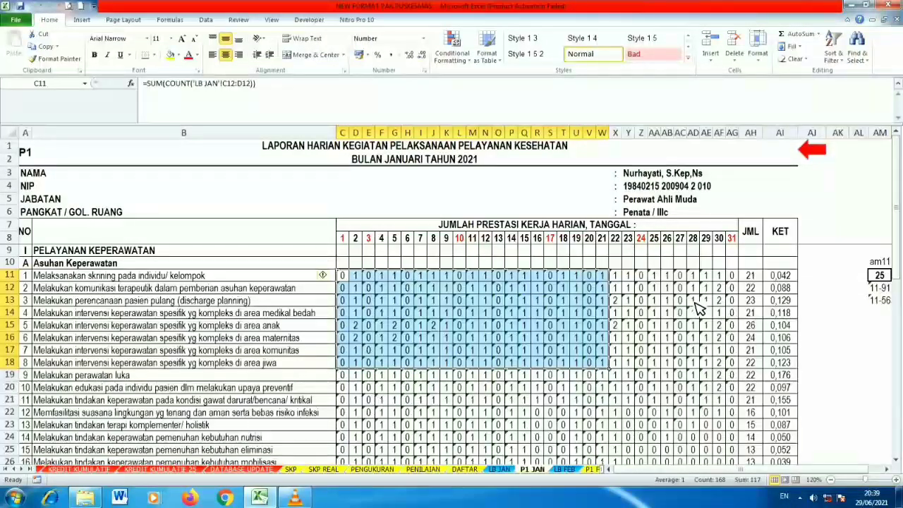
Examine the February daily entries on the LB FEB sheet and their corresponding counts in the P1 FEB report.
left_click(574, 469)
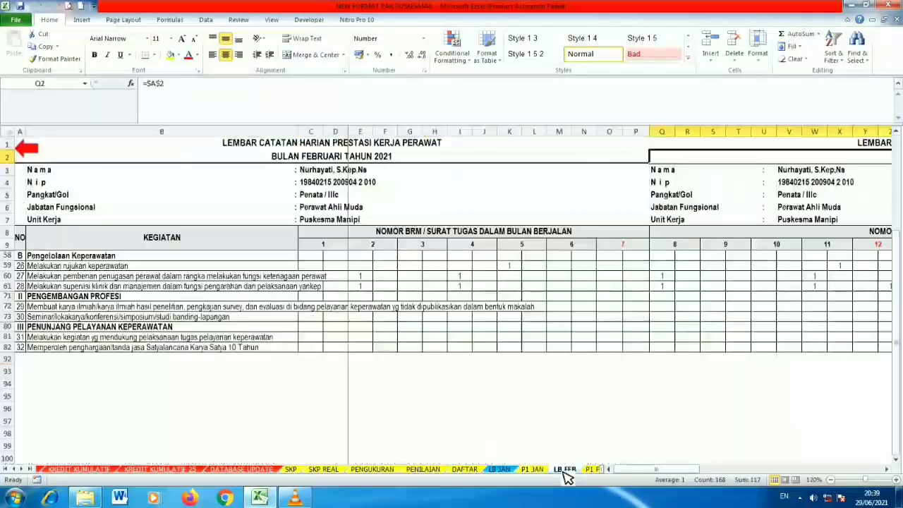
scroll(898, 336, "up", 15)
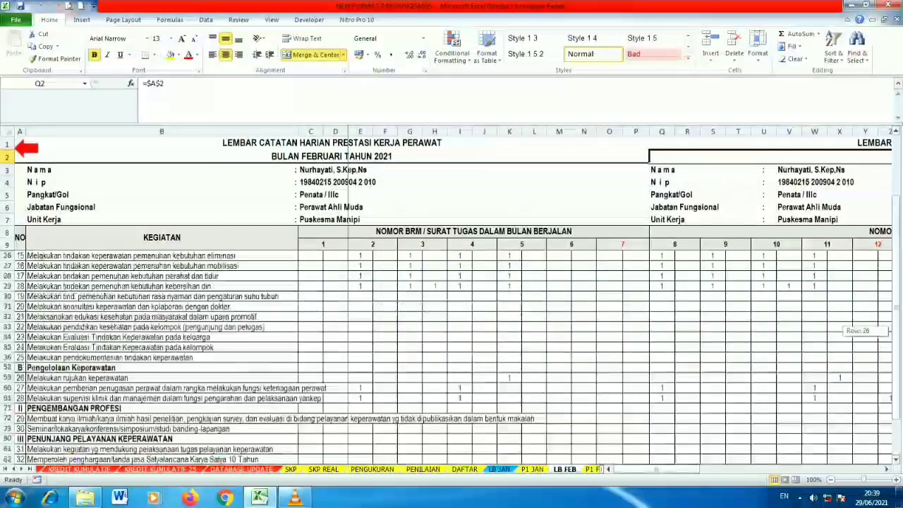
left_click_drag(311, 318, 534, 318)
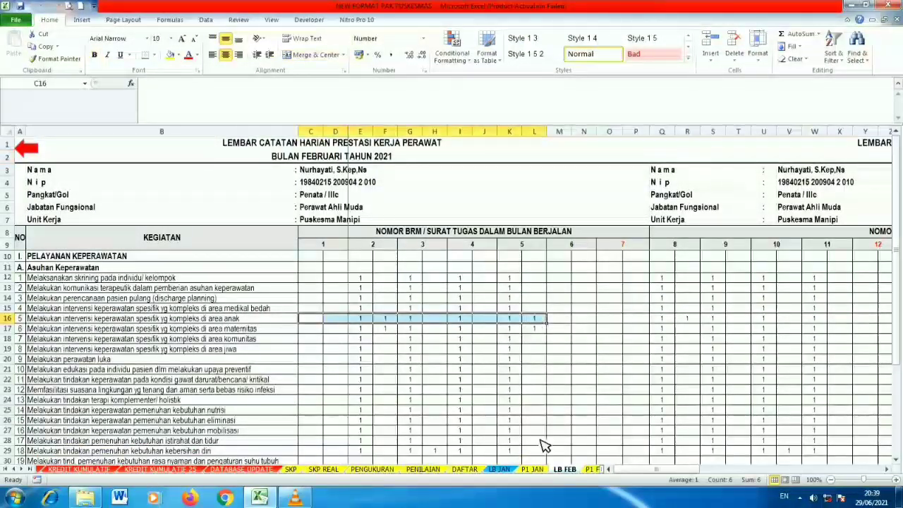
left_click(590, 469)
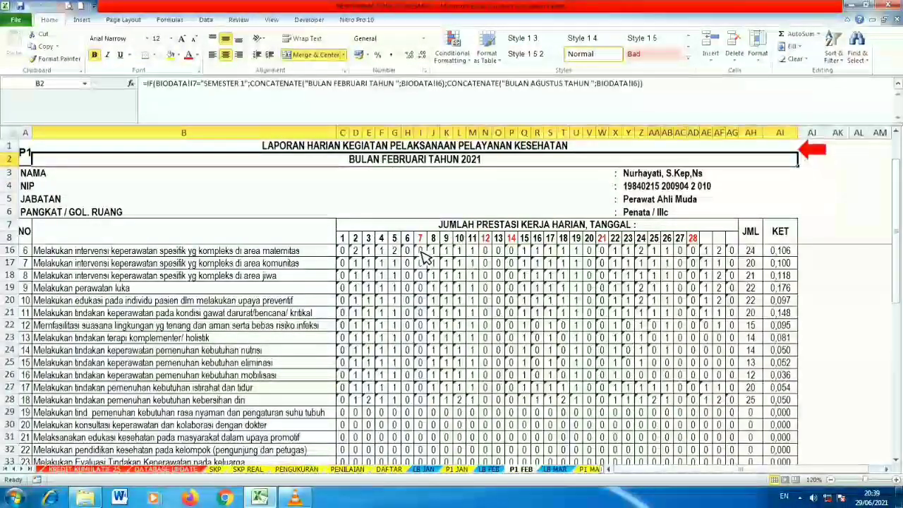
left_click_drag(356, 263, 695, 385)
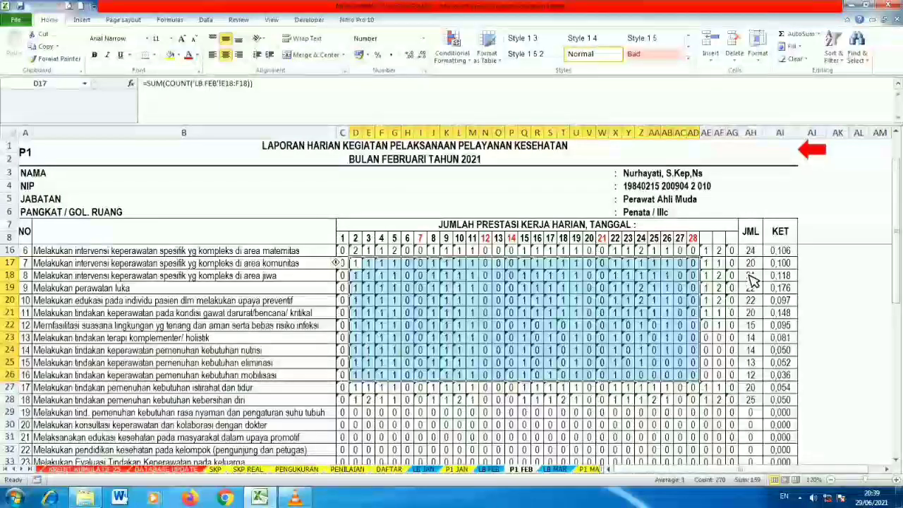
Open the P2 report from the MENU sheet and examine its January to June counts and overall KET total.
left_click(809, 150)
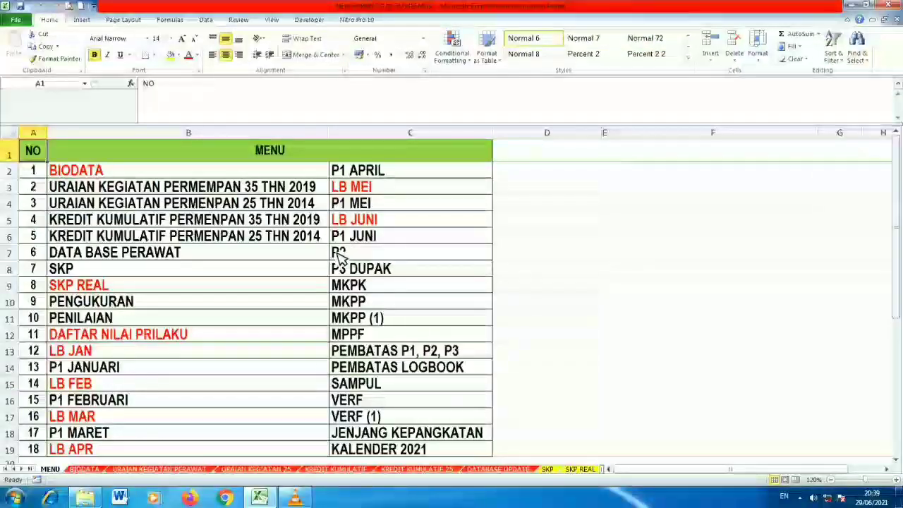
left_click(346, 261)
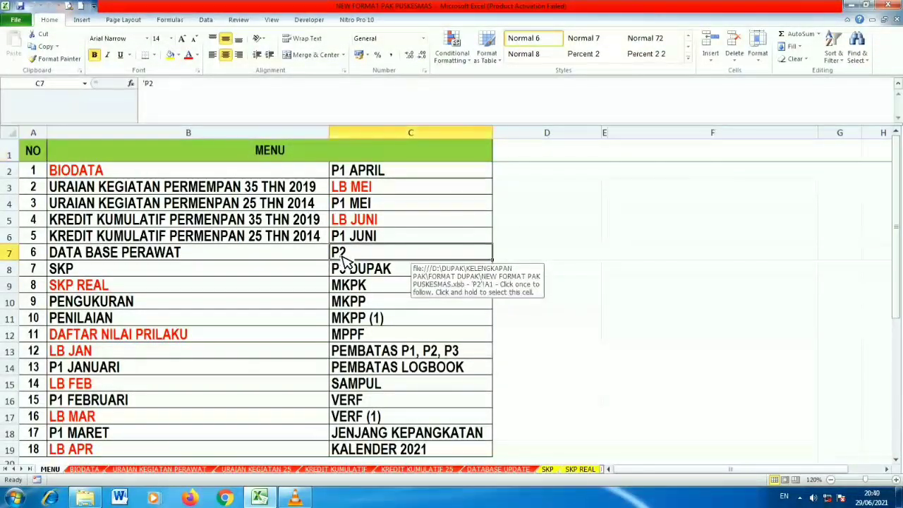
left_click(452, 279)
left_click_drag(618, 286, 656, 380)
left_click_drag(896, 178, 895, 312)
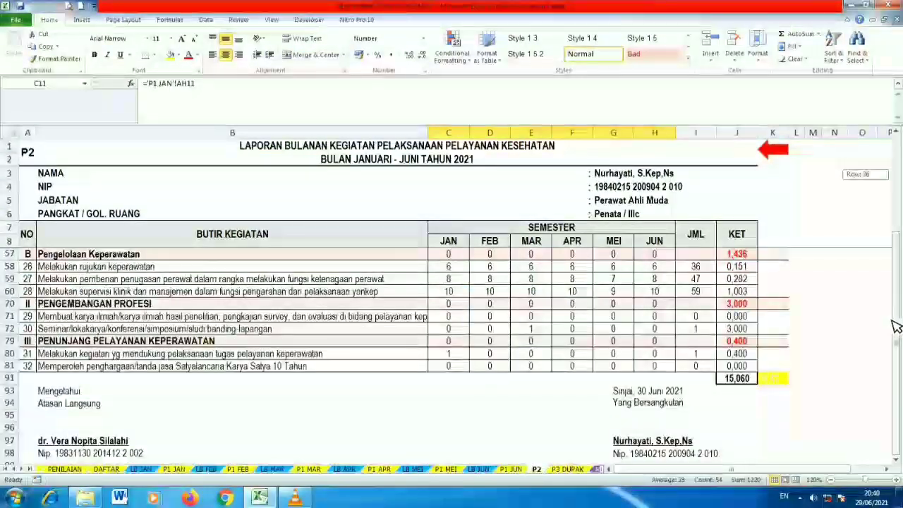
left_click(742, 380)
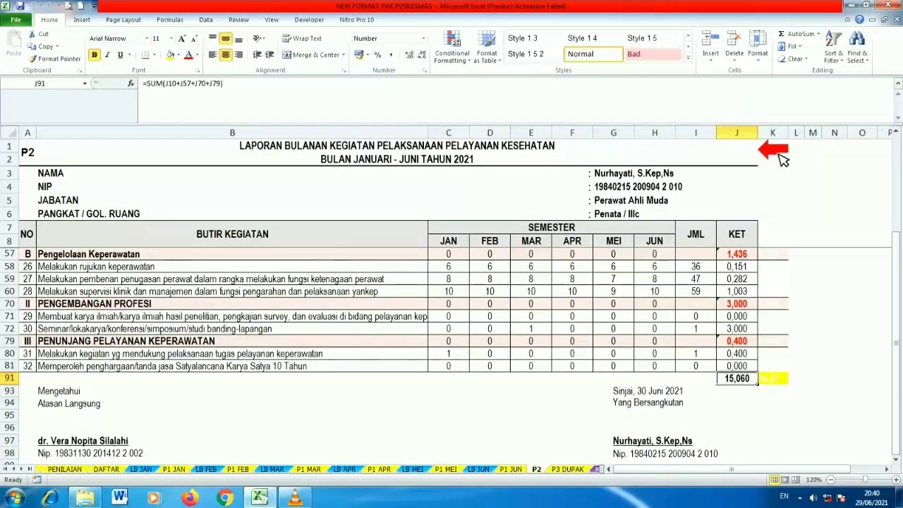
Compare the AK PER SEMESTER value on the SKP REAL sheet with the overall KET total in the P2 report.
left_click(776, 153)
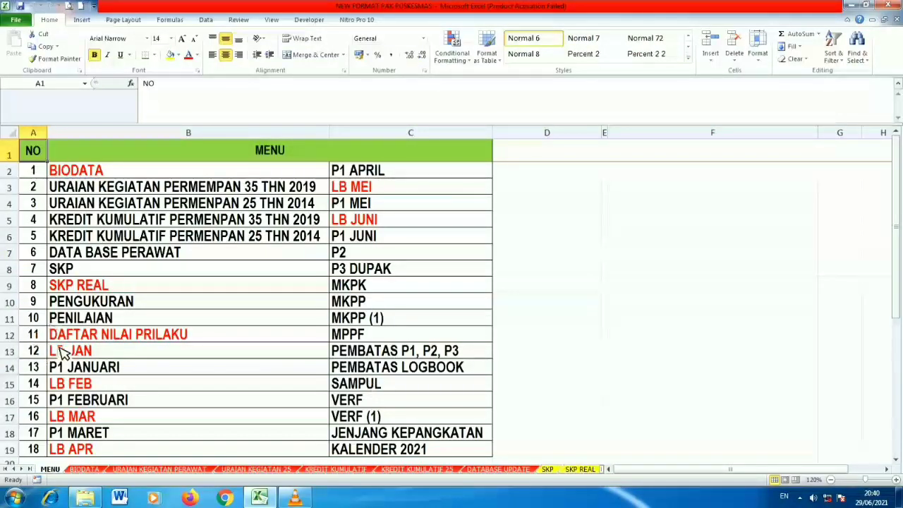
left_click(86, 286)
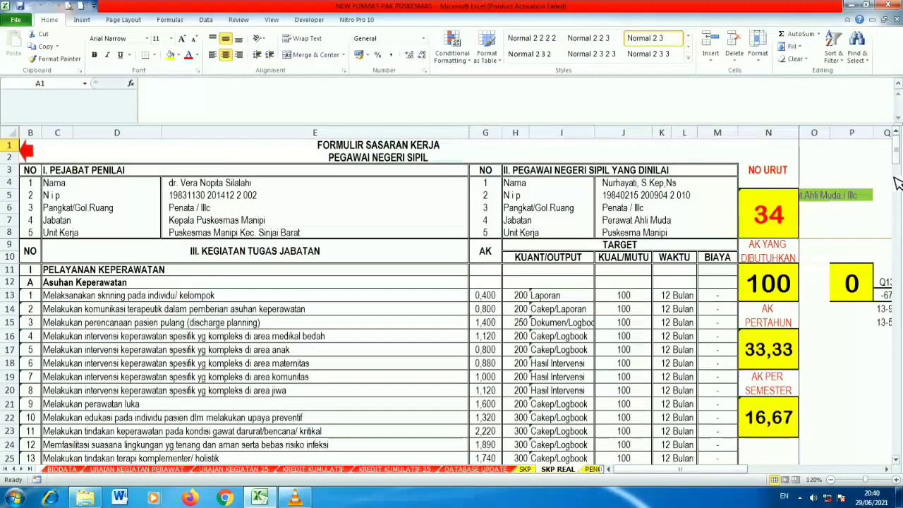
scroll(811, 317, "down", 1)
left_click(748, 378)
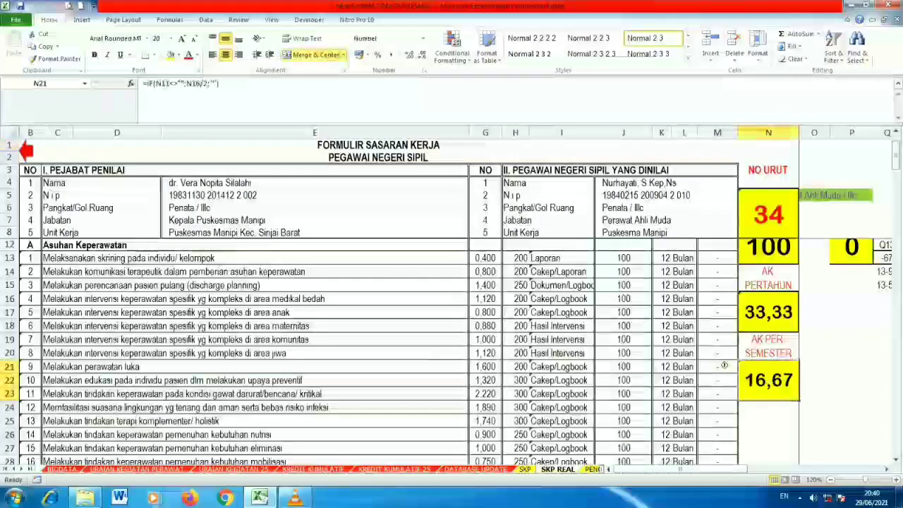
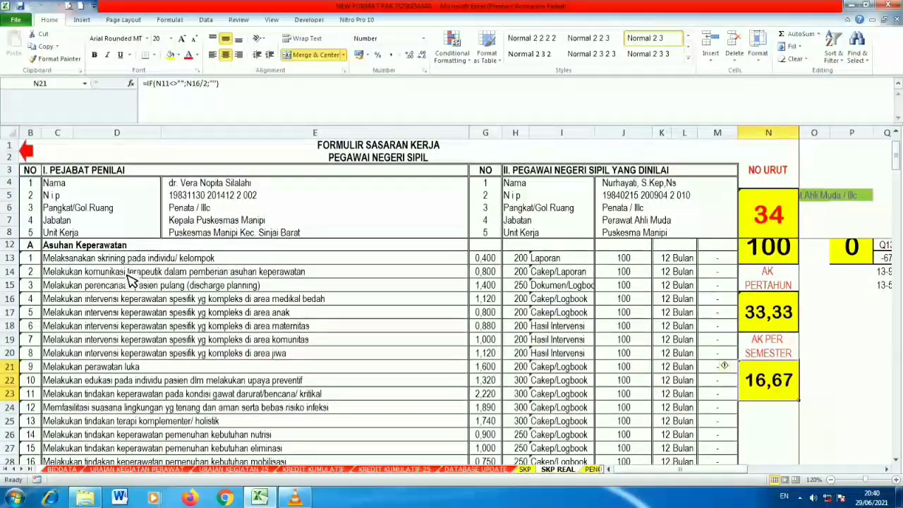
left_click(27, 150)
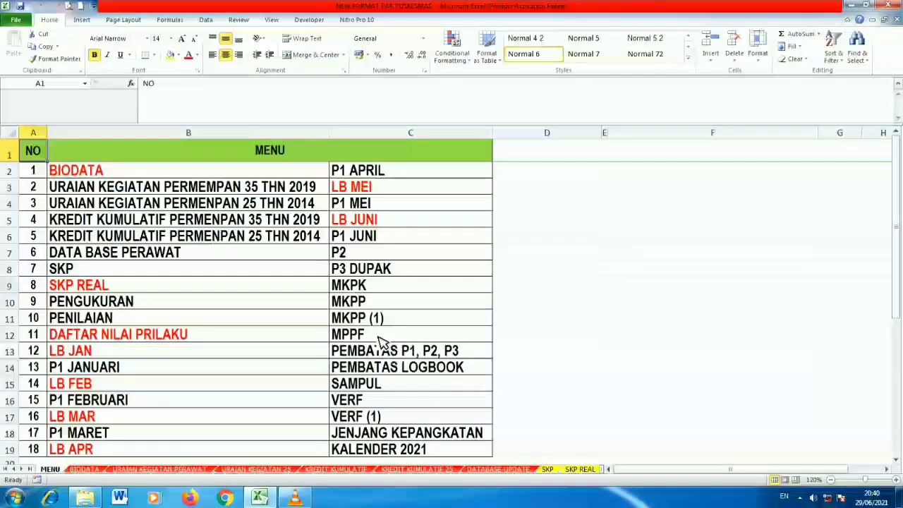
left_click(341, 253)
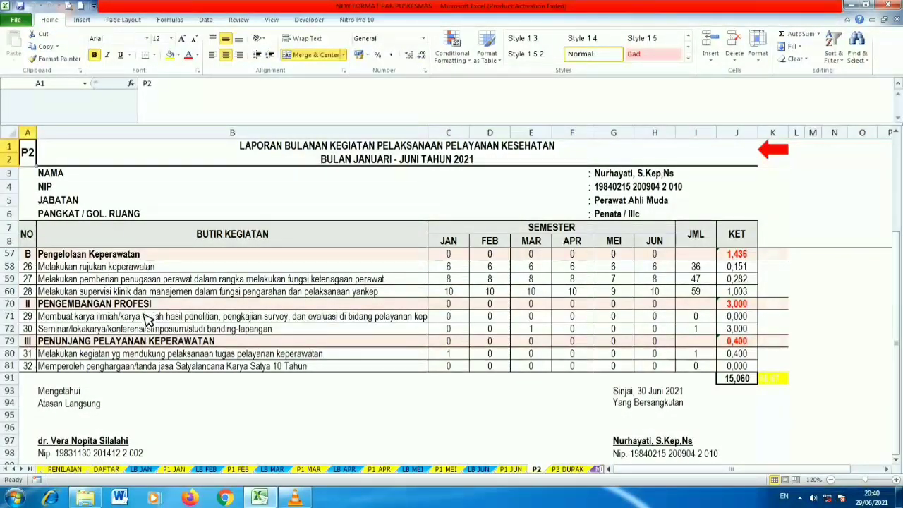
left_click(740, 383)
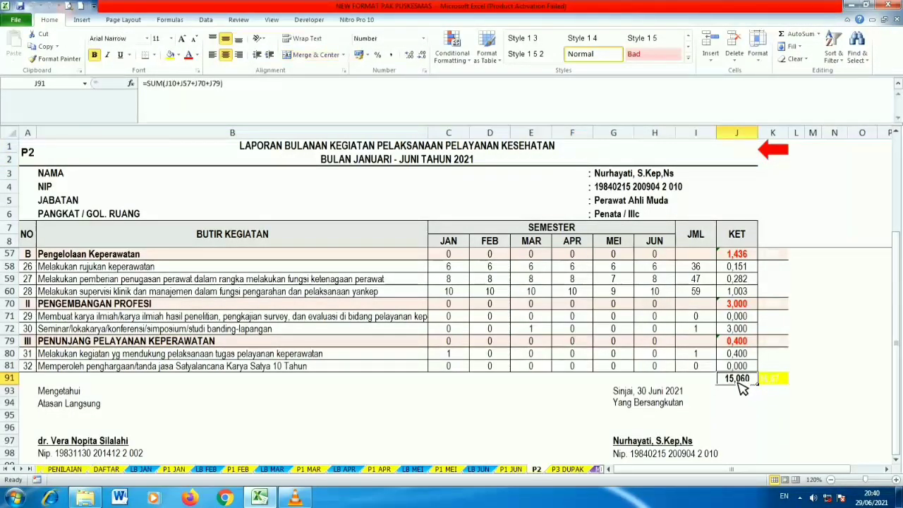
Compare the BARU total of the main and supporting elements in P3 DUPAK with the overall KET total in P2.
left_click(568, 470)
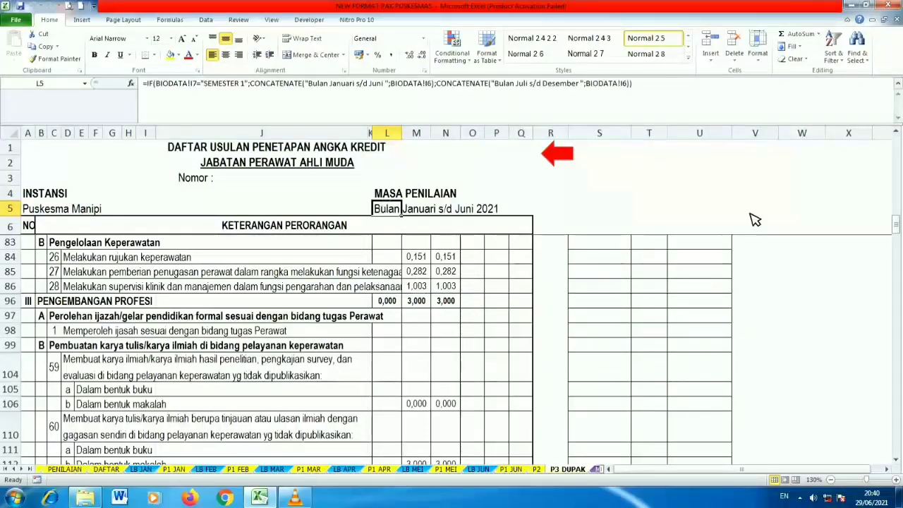
left_click_drag(894, 237, 894, 383)
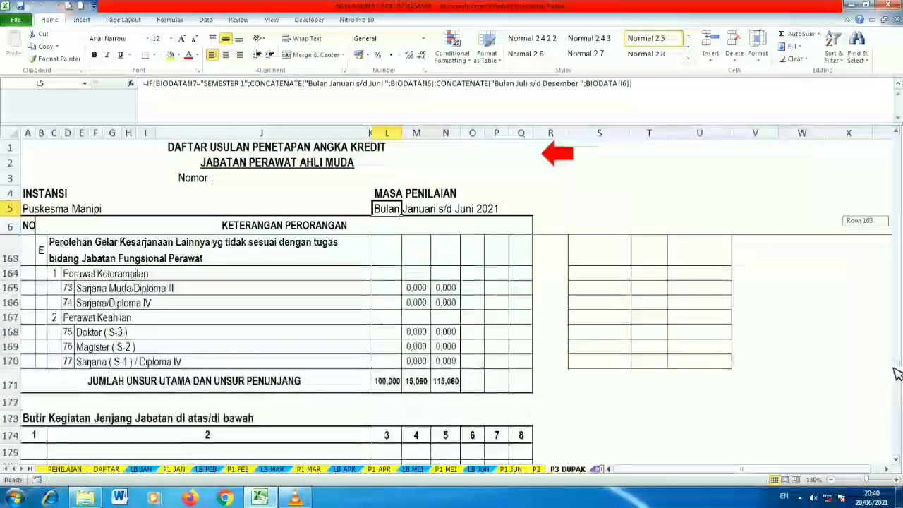
left_click(416, 381)
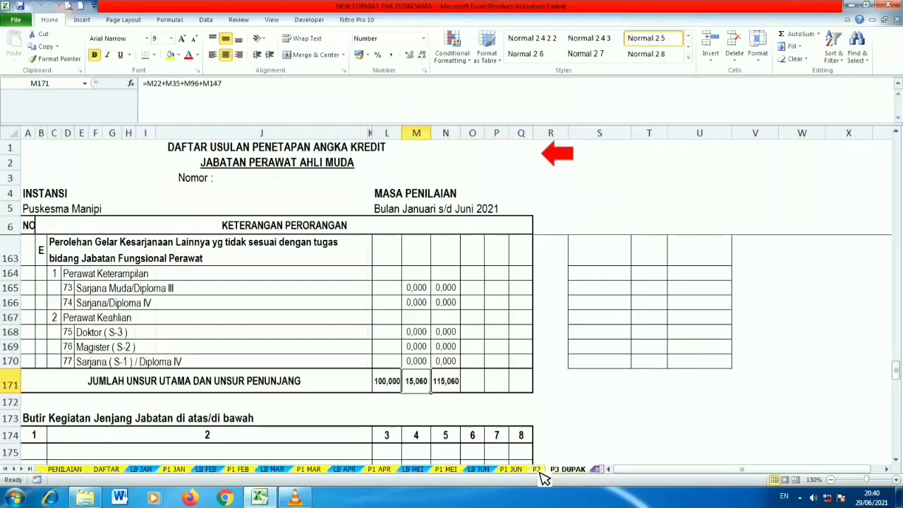
left_click(536, 470)
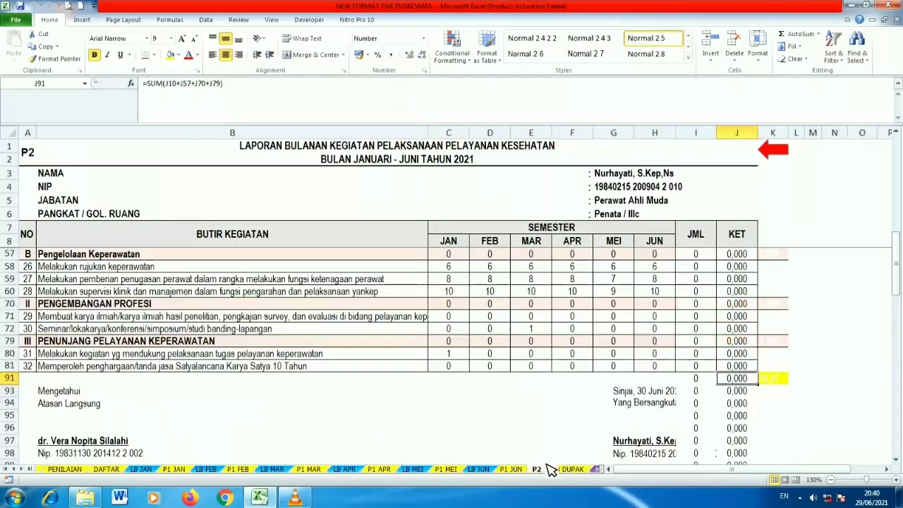
left_click(740, 379)
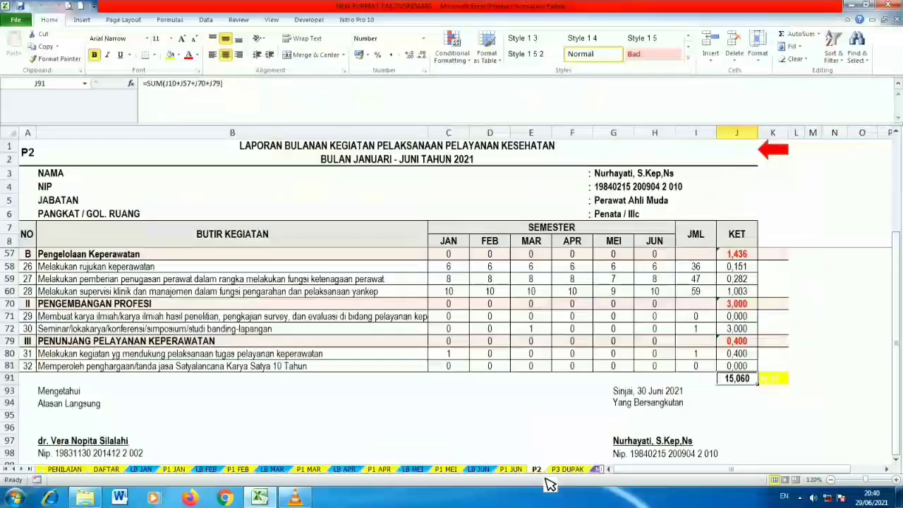
left_click(567, 469)
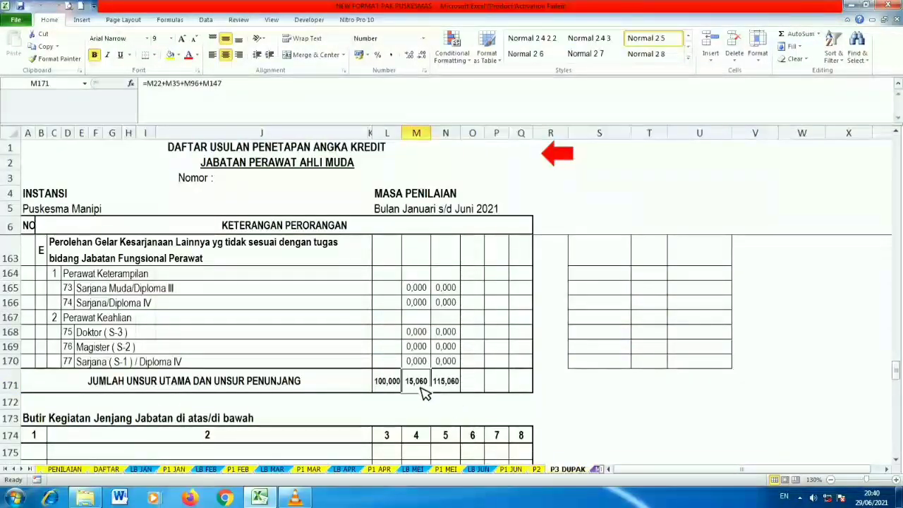
Examine the LAMA total in P3 DUPAK and the formula for the Ners education credit in L24.
left_click(387, 380)
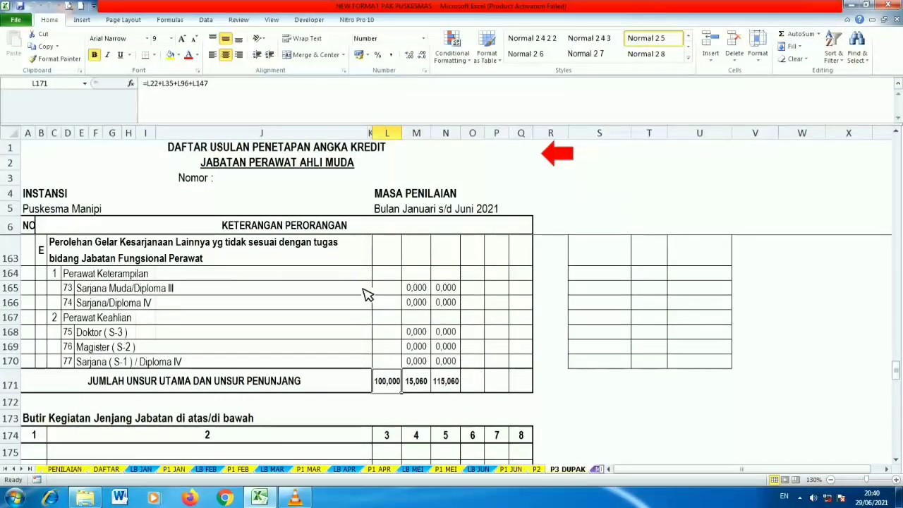
left_click_drag(387, 331, 387, 251)
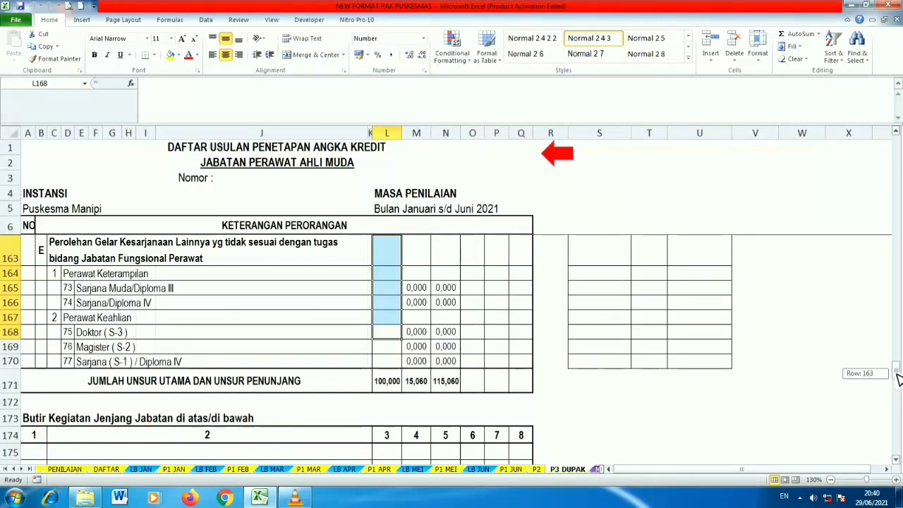
left_click_drag(897, 379, 896, 159)
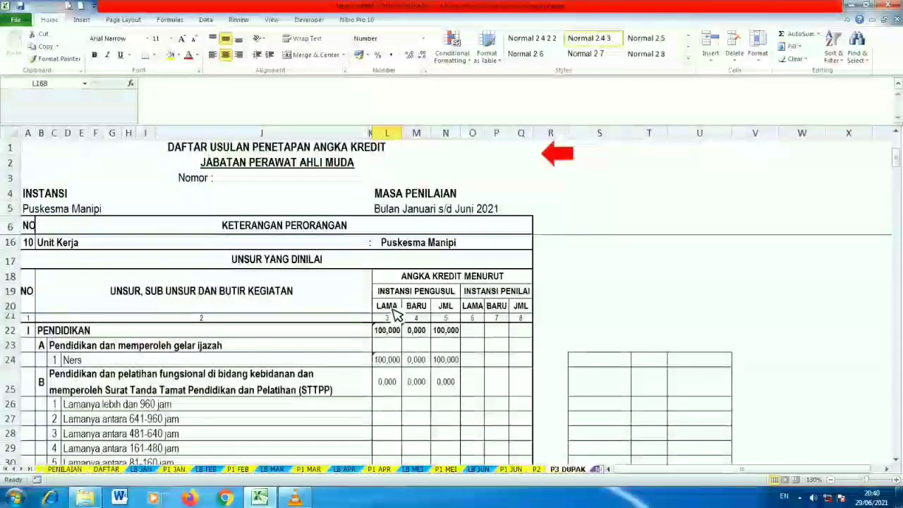
left_click_drag(395, 314, 386, 380)
left_click(388, 377)
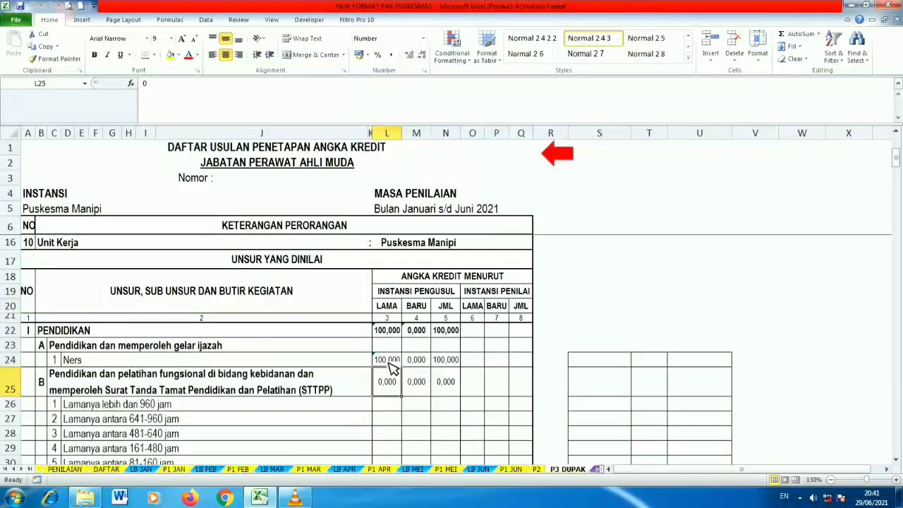
left_click(381, 361)
left_click(71, 361)
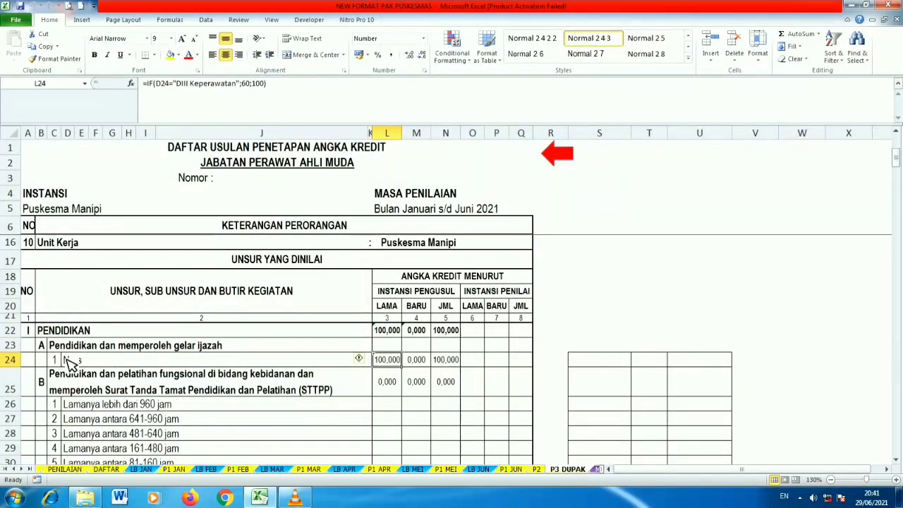
left_click(378, 362)
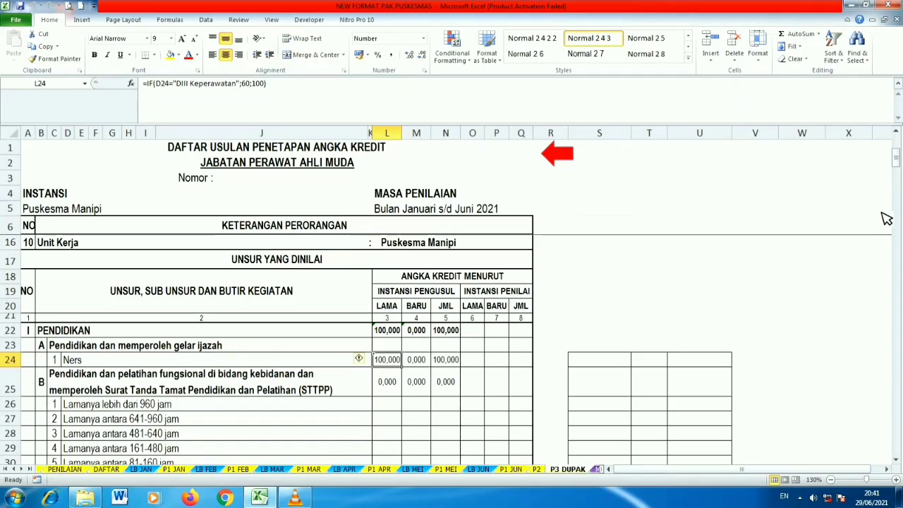
Examine the LAMA credit cells for functional training (STTPP) and PELAYANAN KEPERAWATAN in P3 DUPAK.
left_click_drag(898, 165, 898, 175)
left_click(392, 274)
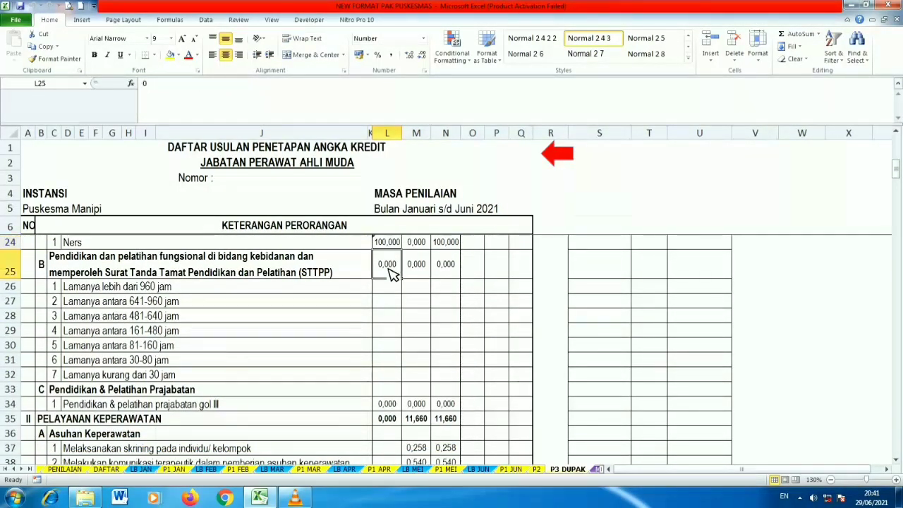
left_click_drag(898, 182, 898, 177)
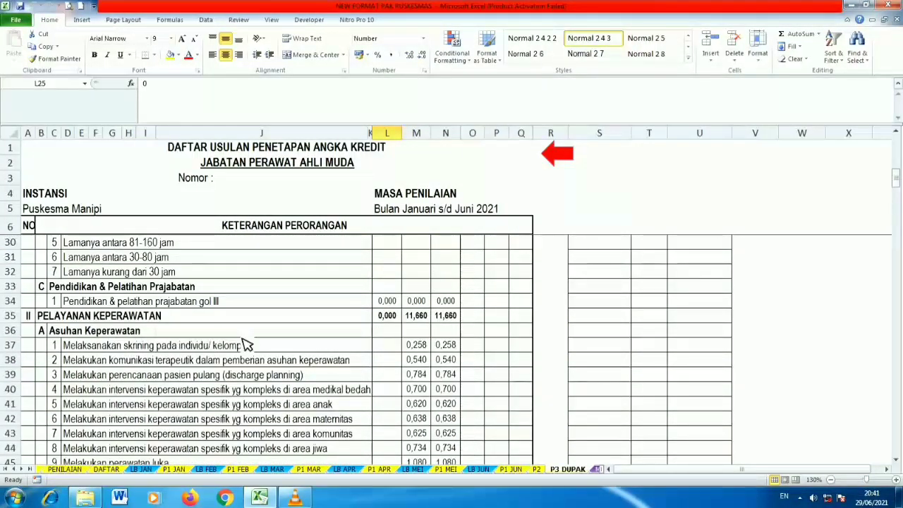
left_click(385, 319)
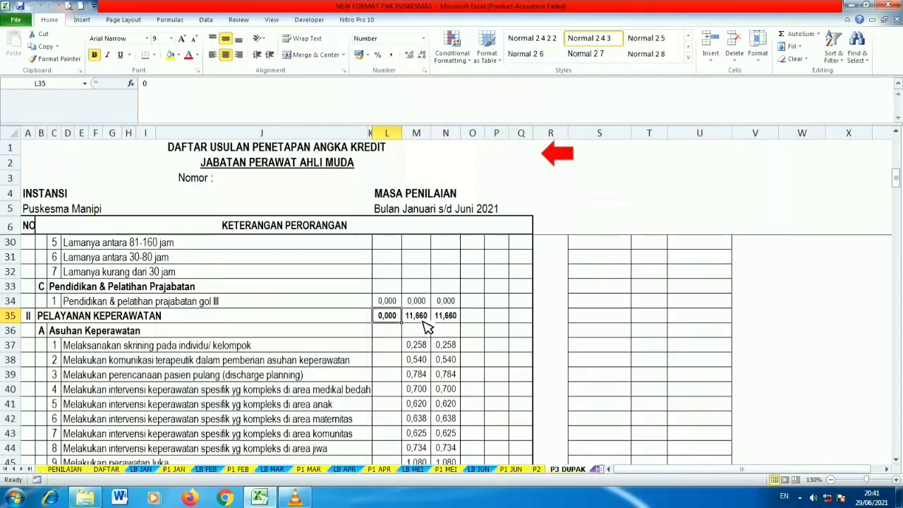
Set the LAMA credit in P3 DUPAK to 35,658 for PELAYANAN KEPERAWATAN and to 6 for PENGEMBANGAN PROFESI.
type("35,658")
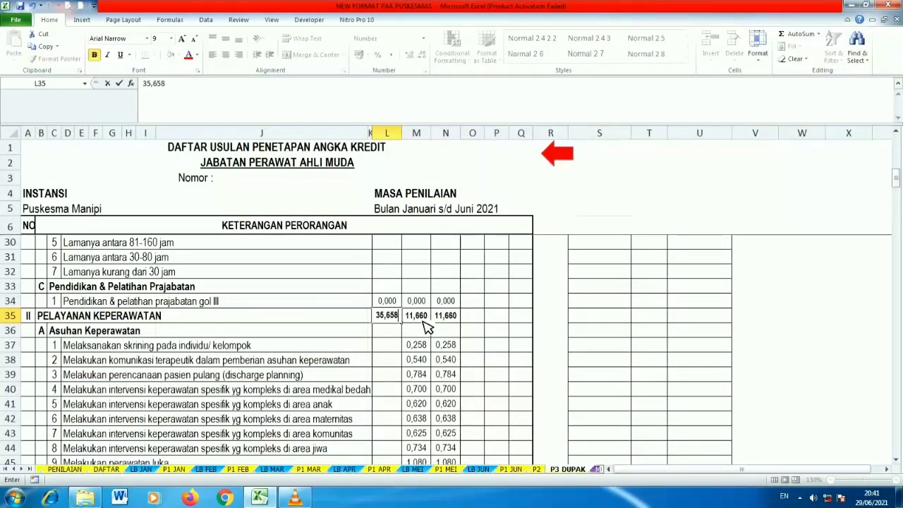
key("Return")
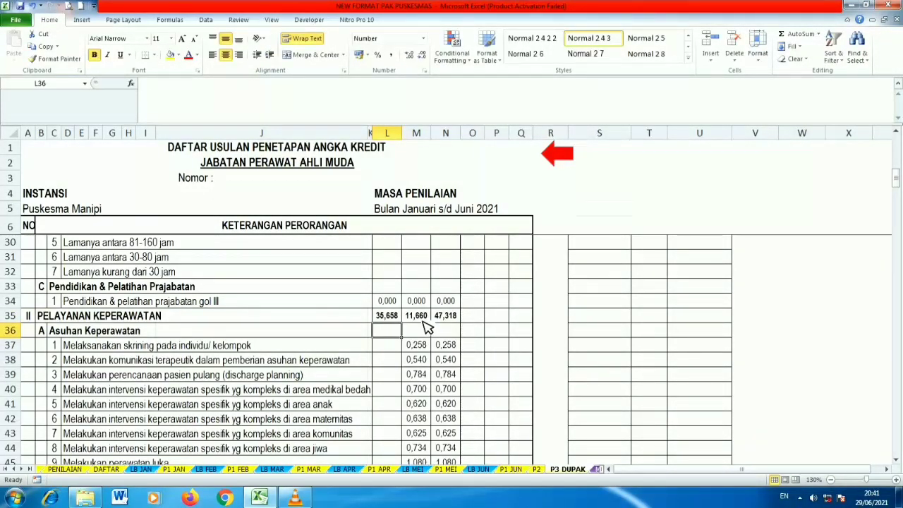
left_click_drag(898, 182, 899, 214)
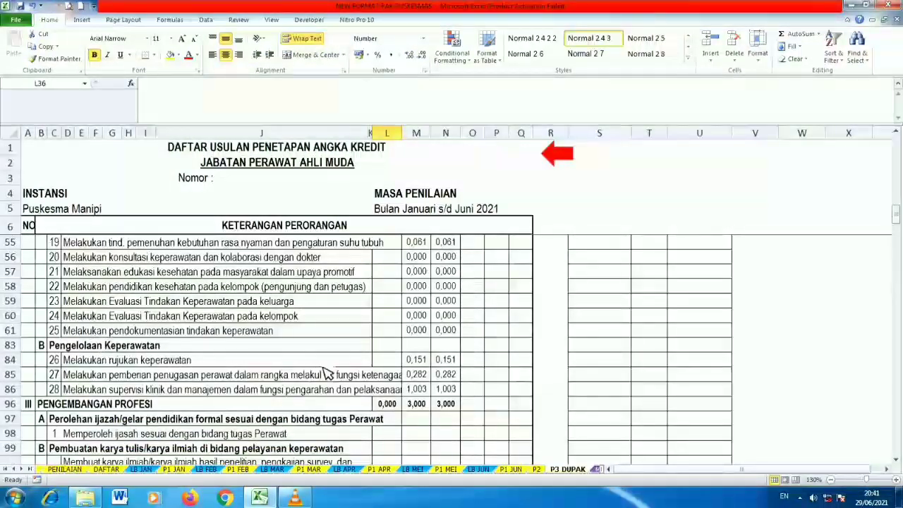
left_click(396, 362)
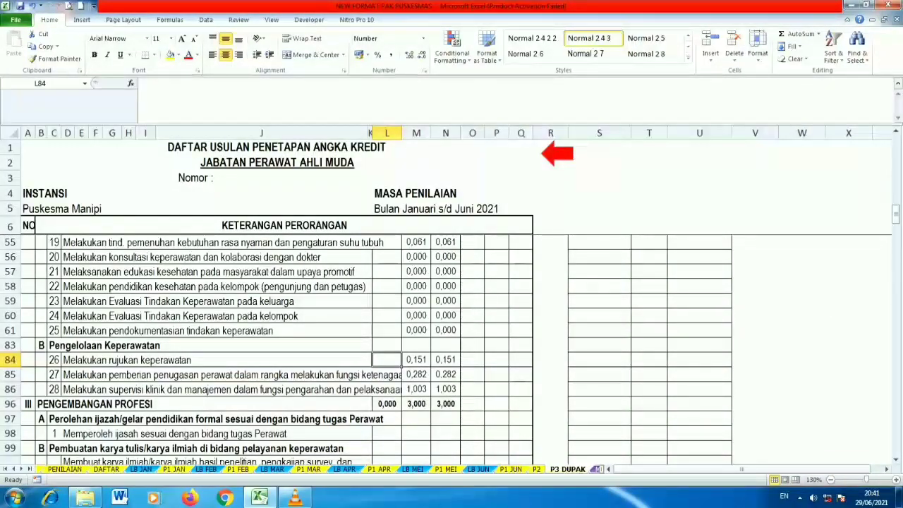
left_click_drag(898, 221, 899, 224)
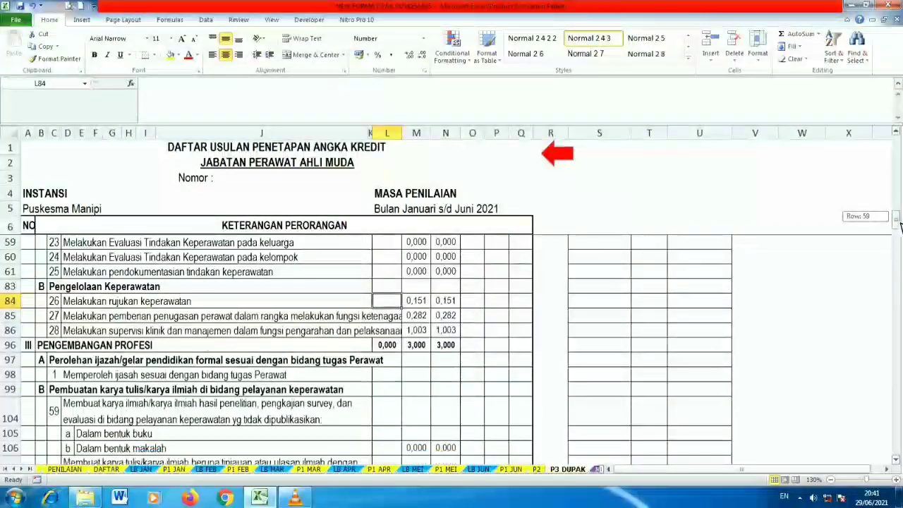
left_click(49, 345)
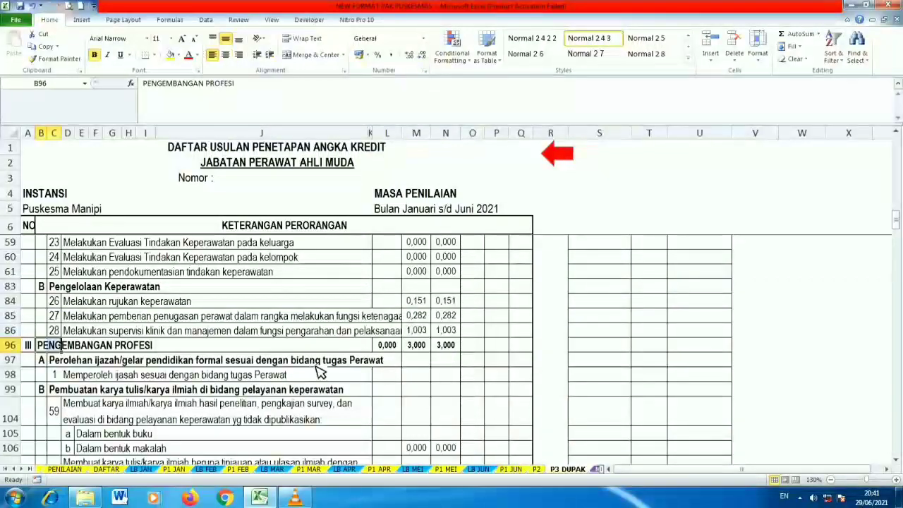
left_click(389, 345)
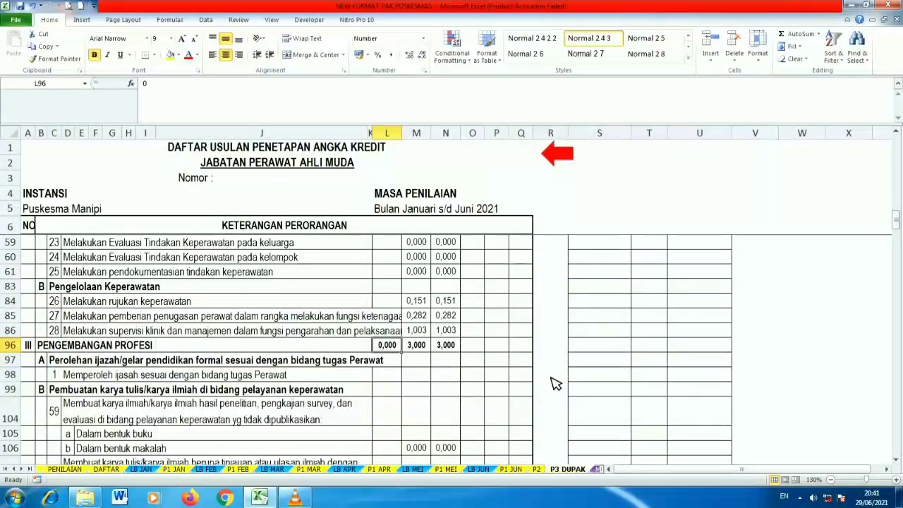
type("6")
key("Return")
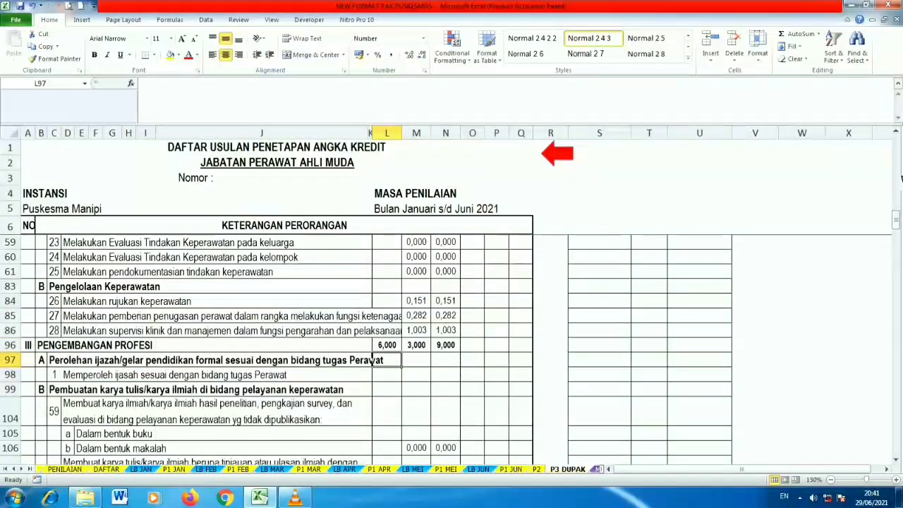
Set the LAMA credit for Penunjang Kegiatan Analisis dan Pelayanan Keperawatan in L147 to 11,526.
left_click_drag(896, 229, 895, 328)
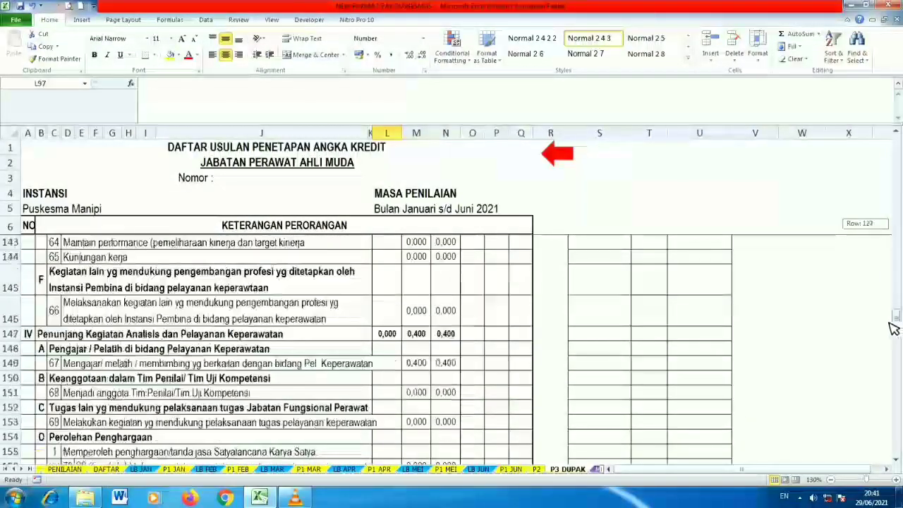
left_click(388, 350)
type("11,526")
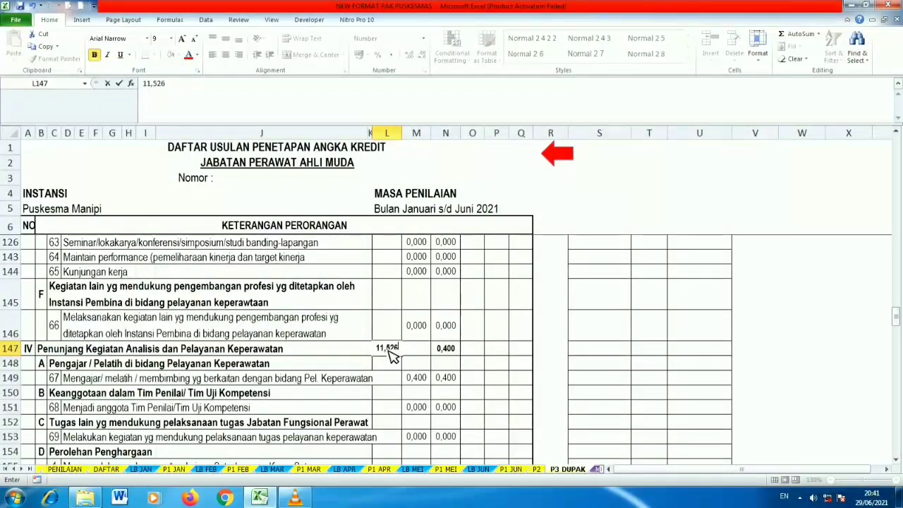
key("Return")
left_click(496, 353)
Examine the LAMA, BARU and combined totals in the JUMLAH UNSUR UTAMA DAN UNSUR PENUNJANG row.
left_click_drag(897, 321, 898, 360)
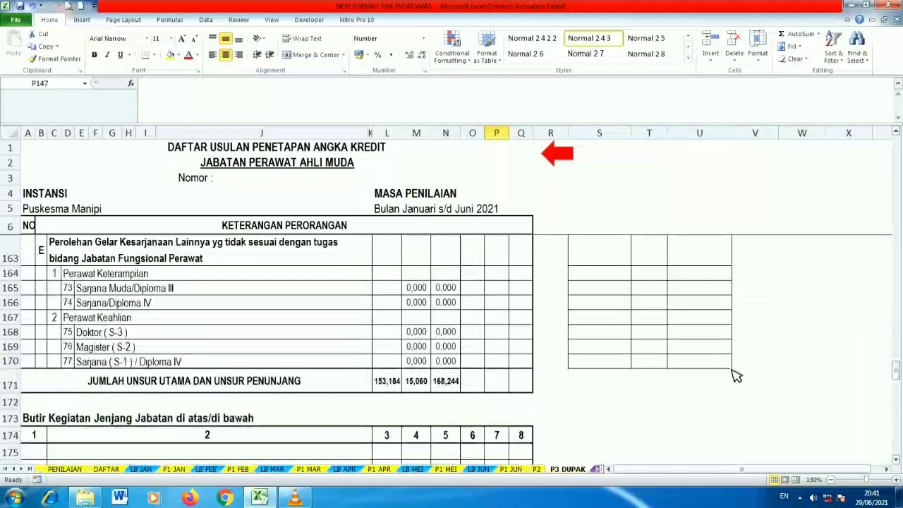
left_click(386, 381)
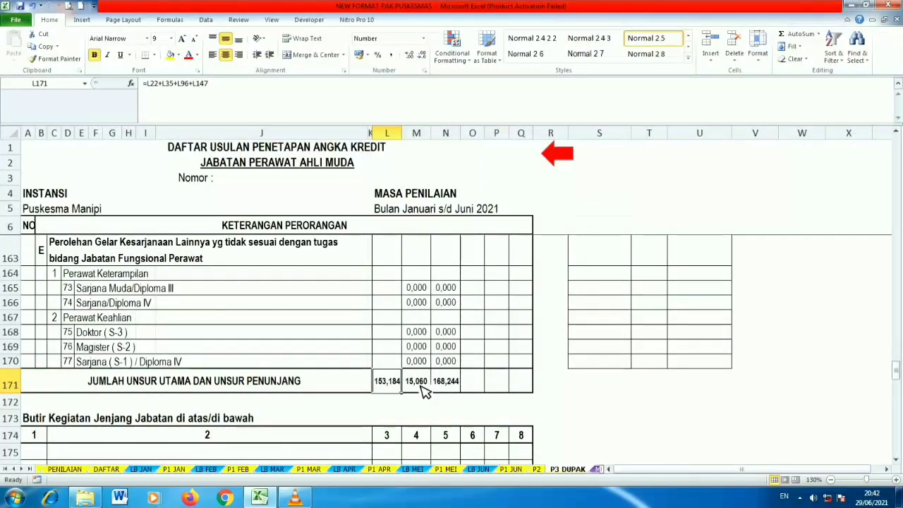
left_click(418, 385)
left_click(452, 385)
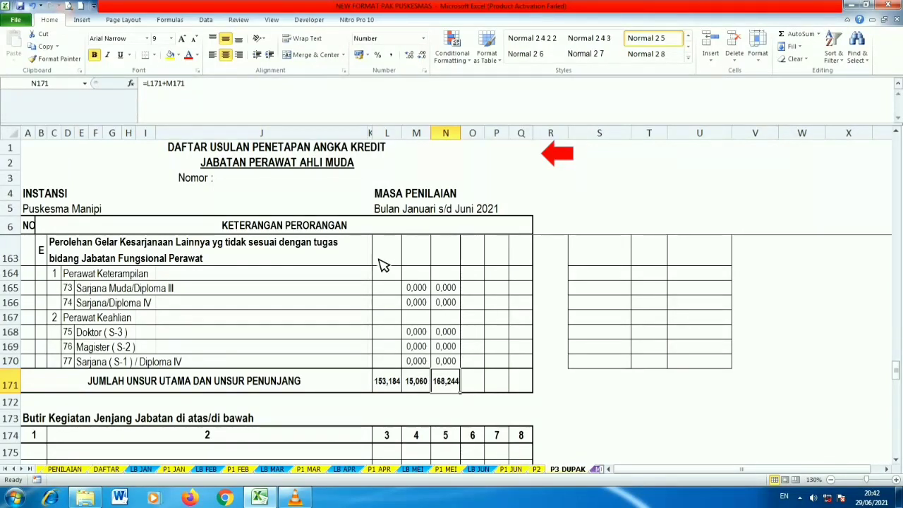
Open the MKPK statement and examine the Satuan Hasil, Volume Kegiatan and Jml Angka figures for Asuhan Keperawatan.
left_click(560, 155)
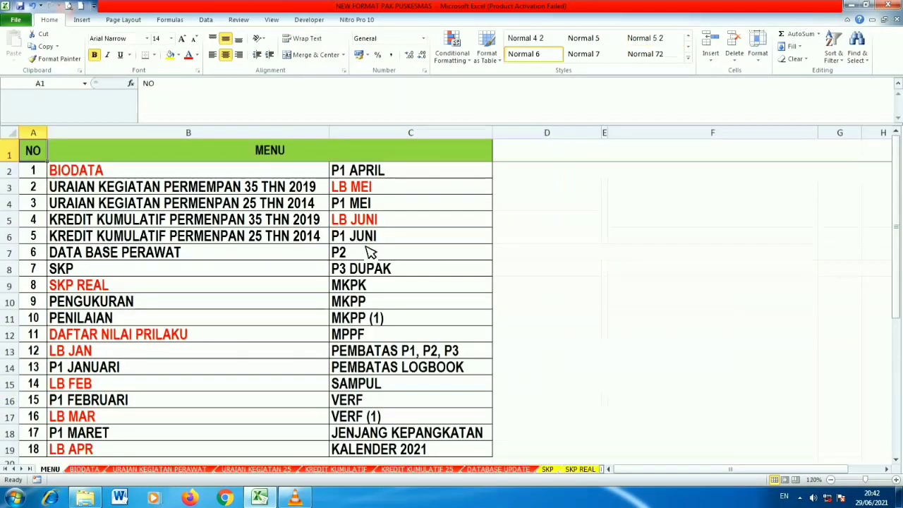
left_click(348, 291)
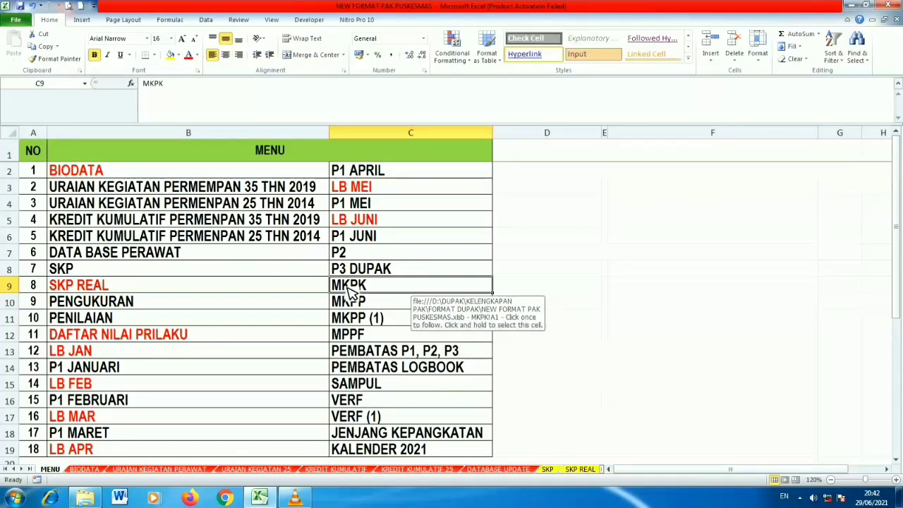
left_click(353, 291)
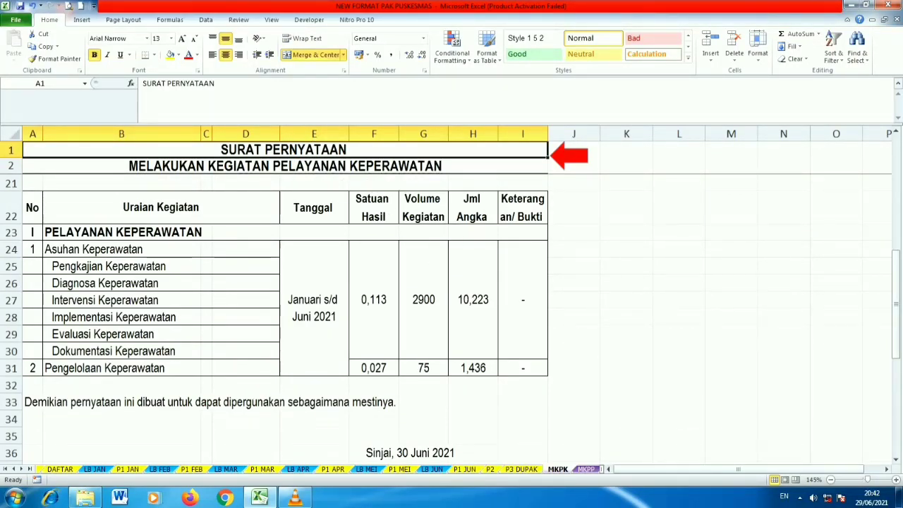
mouse_move(900, 290)
left_mouse_down()
mouse_move(886, 210)
mouse_move(891, 282)
left_mouse_up()
left_click_drag(376, 322, 494, 327)
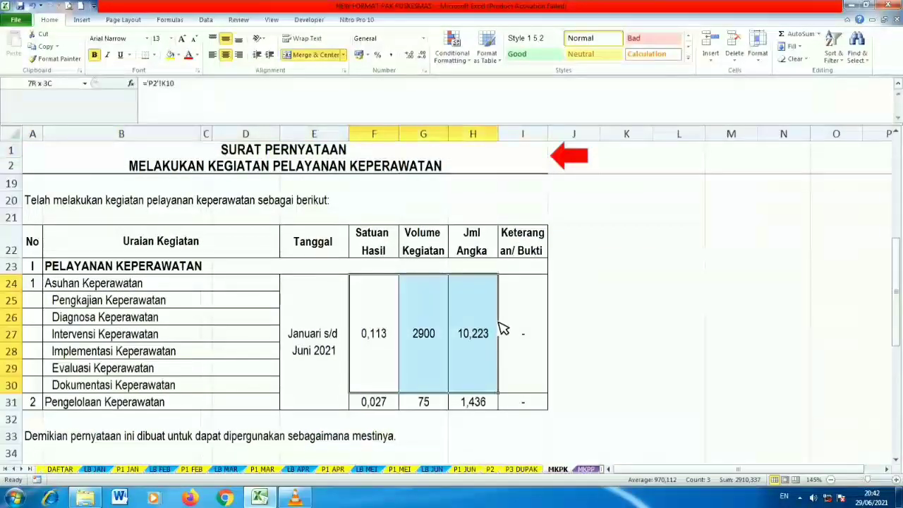
Review the MKPP statement from its signatory details through the PENUNJANG TUGAS PERAWAT activity table.
left_click(591, 470)
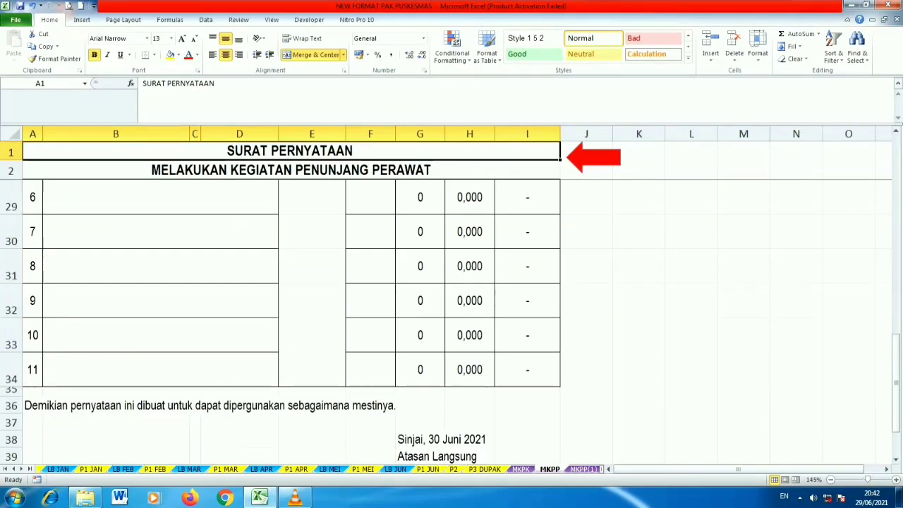
left_click_drag(897, 357, 892, 115)
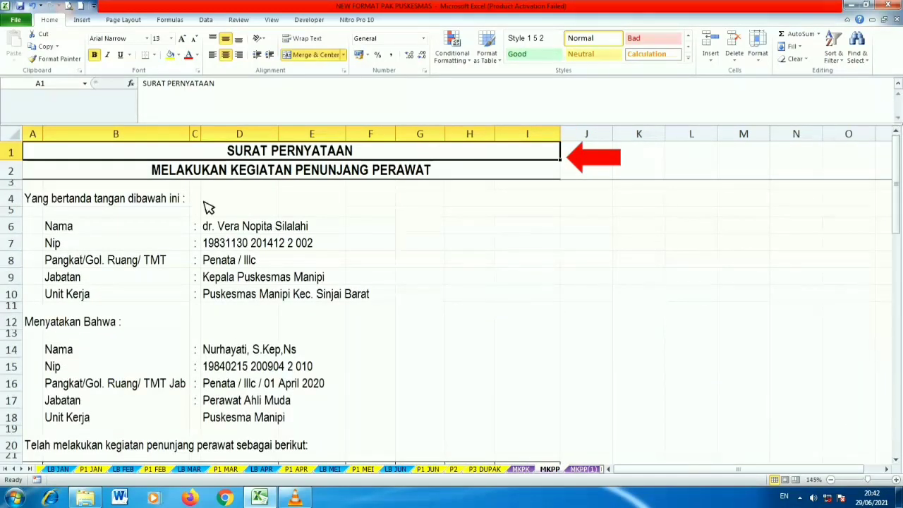
left_click_drag(896, 209, 900, 316)
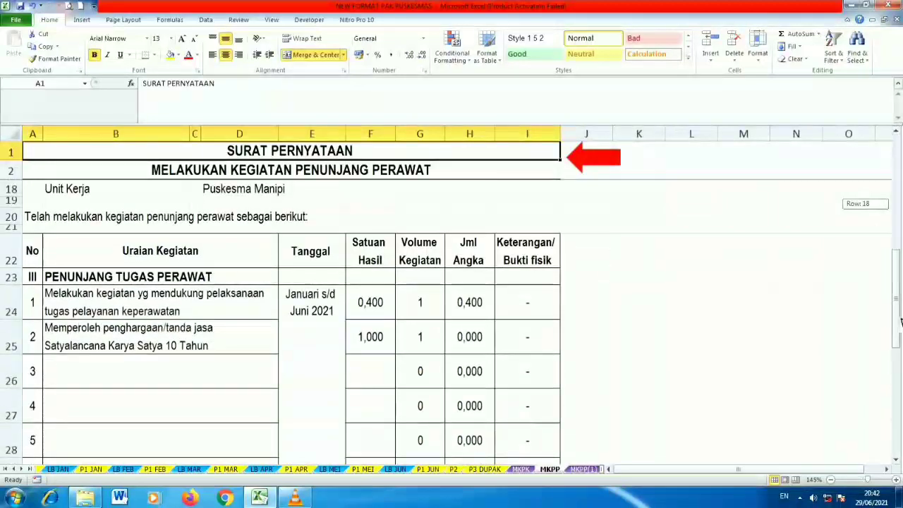
Examine the PENGEMBANGAN PROFESI activity rows on the MKPP(1) statement, including the linked blank rows 3 to 5.
left_click(586, 470)
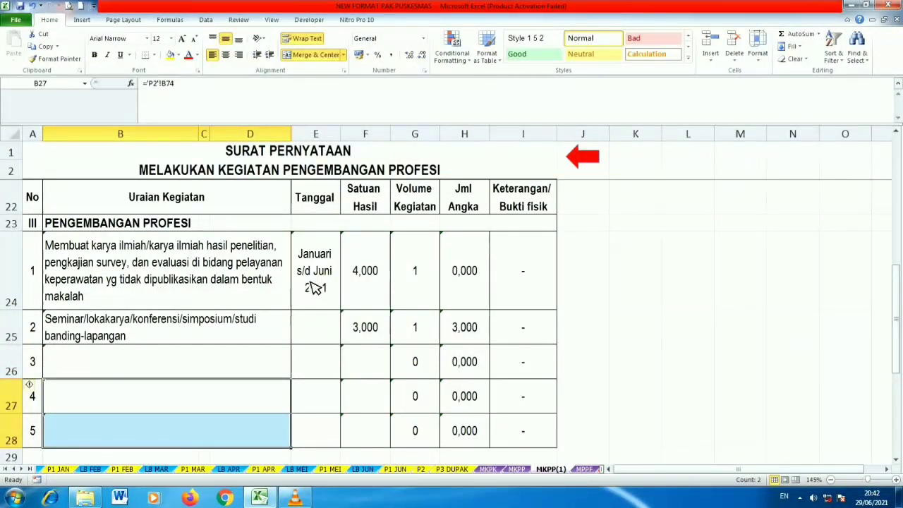
left_click_drag(312, 281, 486, 408)
left_click(236, 341)
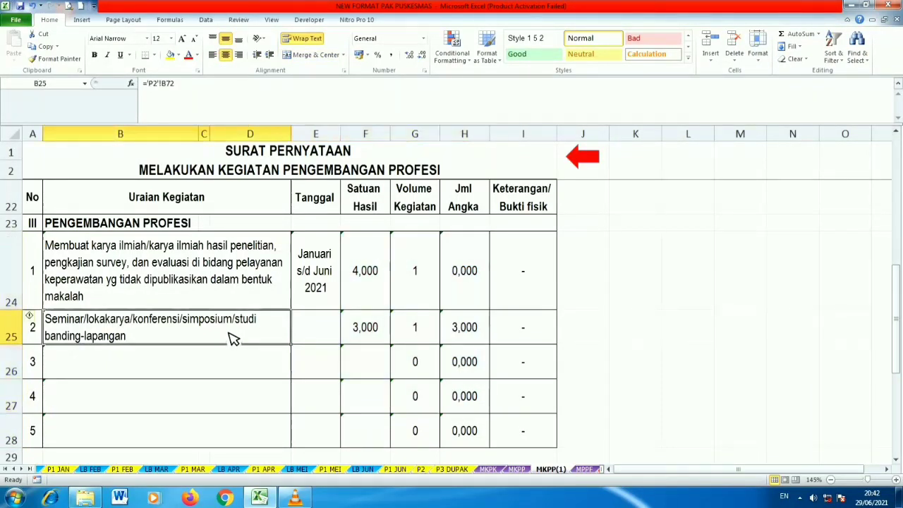
left_click_drag(216, 361, 223, 441)
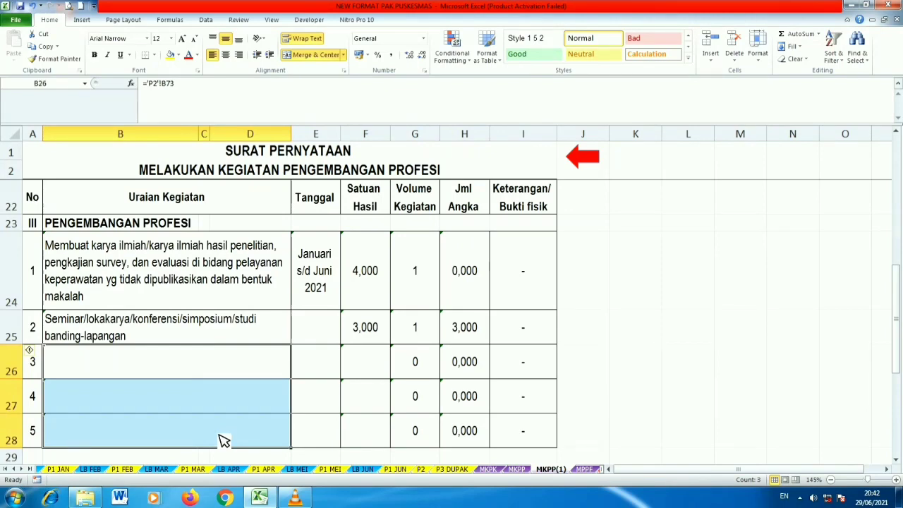
Review the MPPF functional training statement down to its Atasan Langsung signature block.
left_click_drag(528, 456, 592, 476)
left_click(588, 460)
left_click(588, 469)
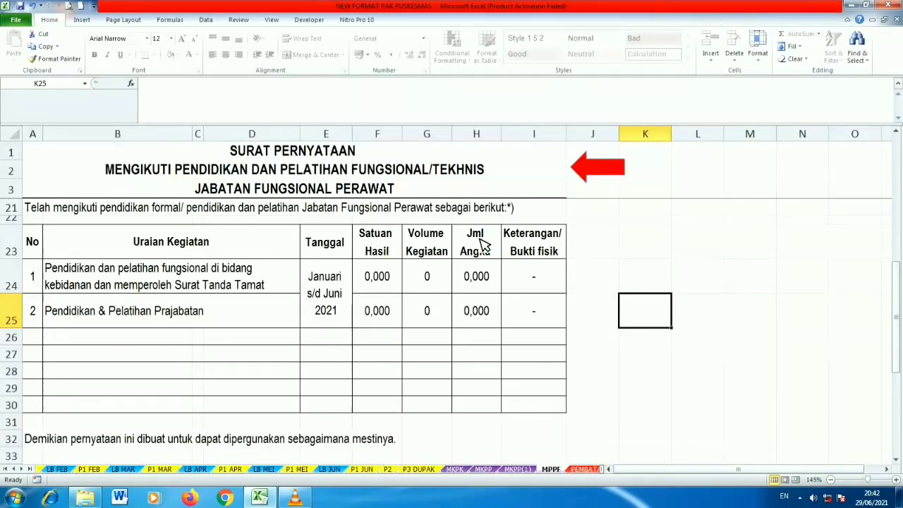
left_click_drag(899, 300, 900, 358)
left_click(441, 347)
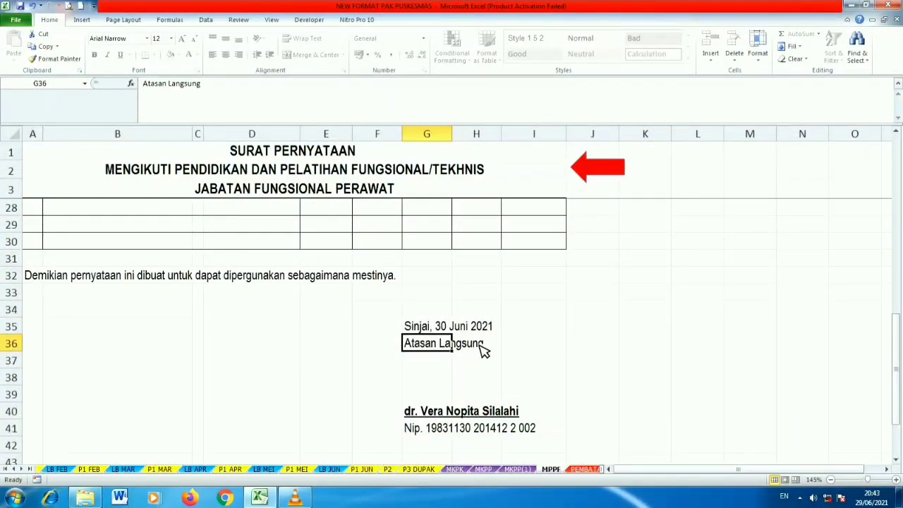
View the PEMBATAS divider pages for P1, P2 and P3 and the PEMBATAS LOGBOOK divider page.
left_click(582, 470)
left_click(433, 385)
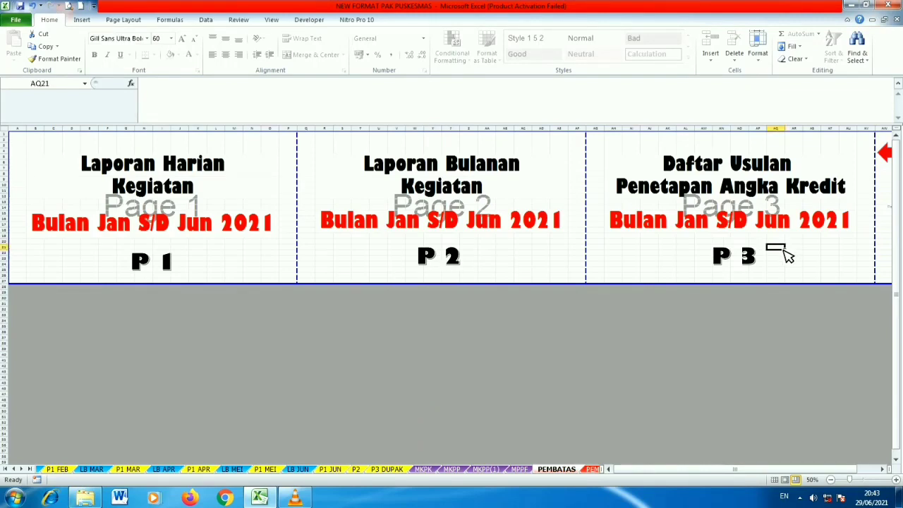
left_click(886, 152)
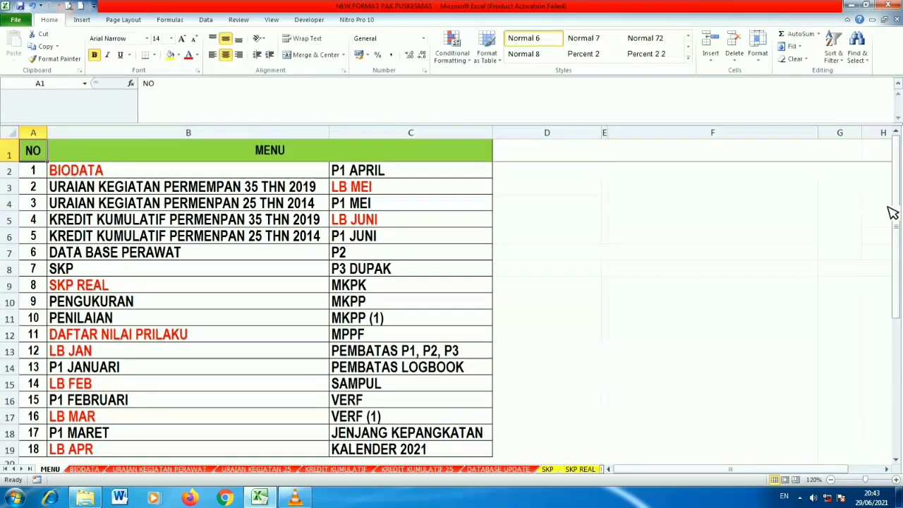
left_click_drag(900, 236, 897, 283)
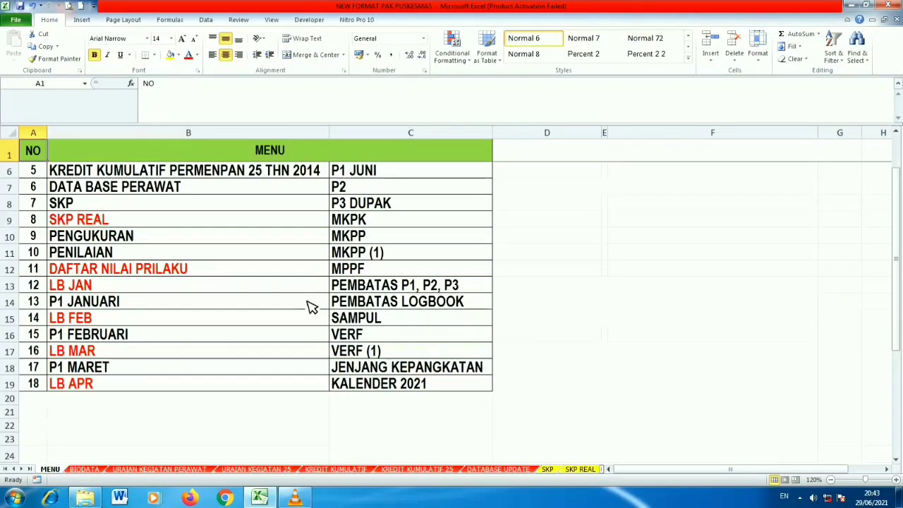
left_click(394, 307)
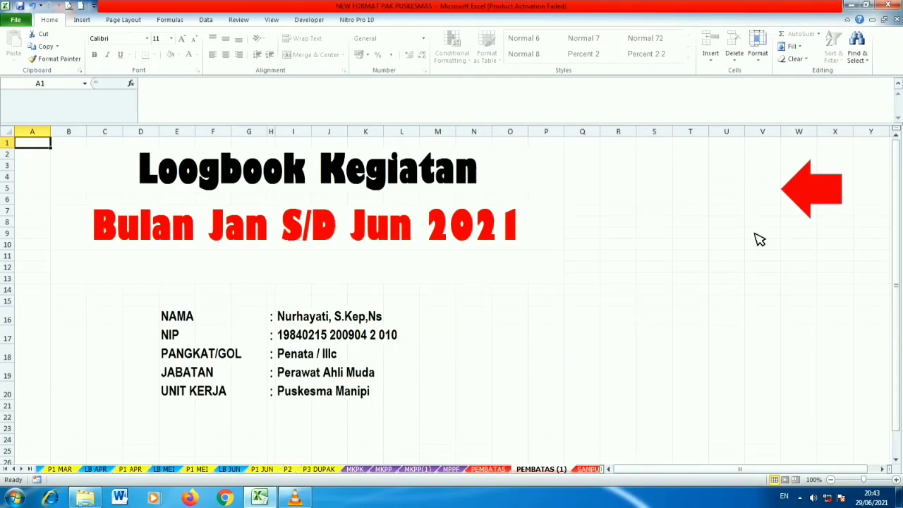
Open the SAMPUL report cover sheet and check it in the print preview.
left_click(839, 200)
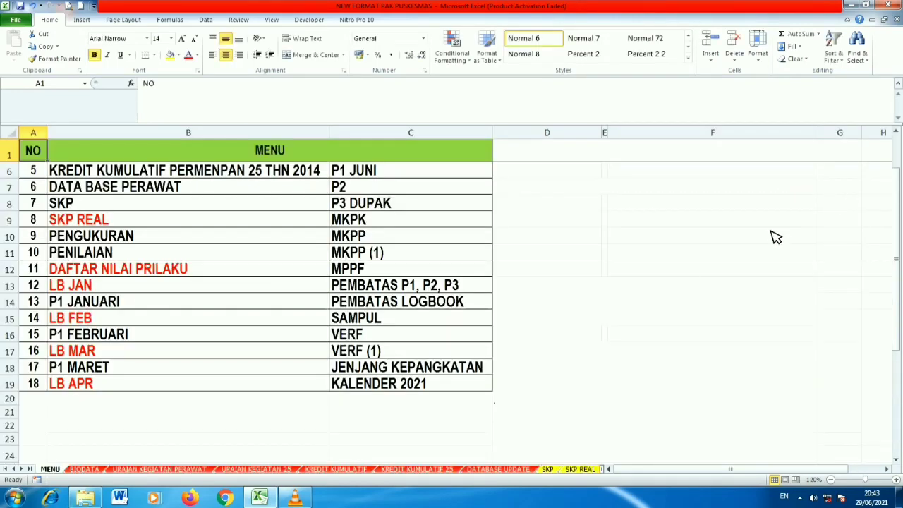
left_click(361, 318)
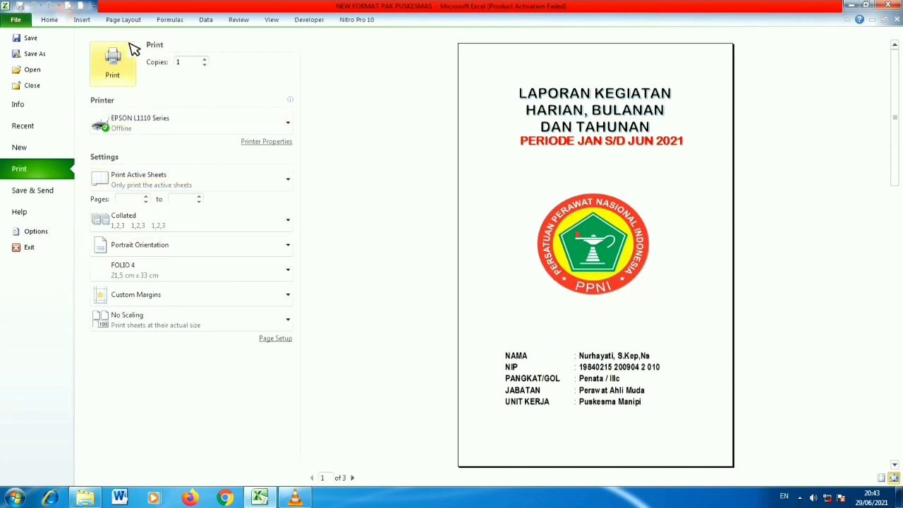
left_click(56, 40)
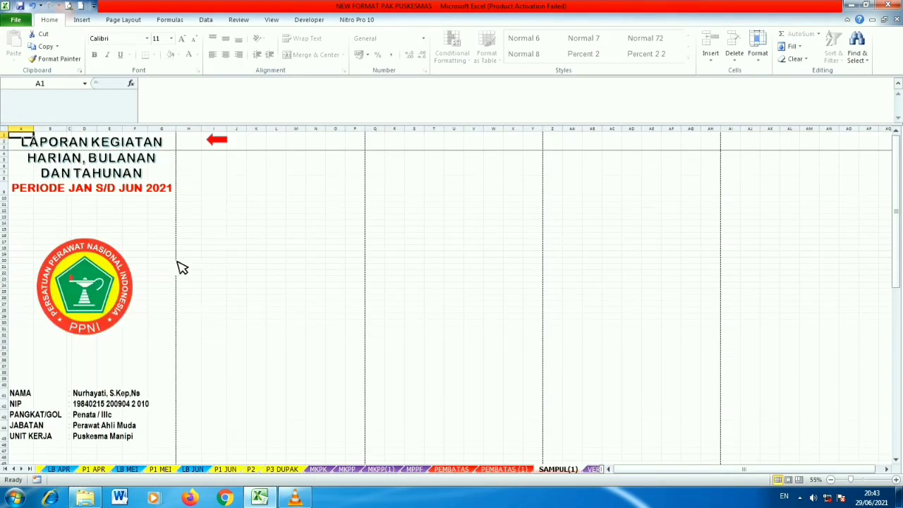
Open the VERF sheet containing the biodata form for the promotion applicant.
left_click(213, 143)
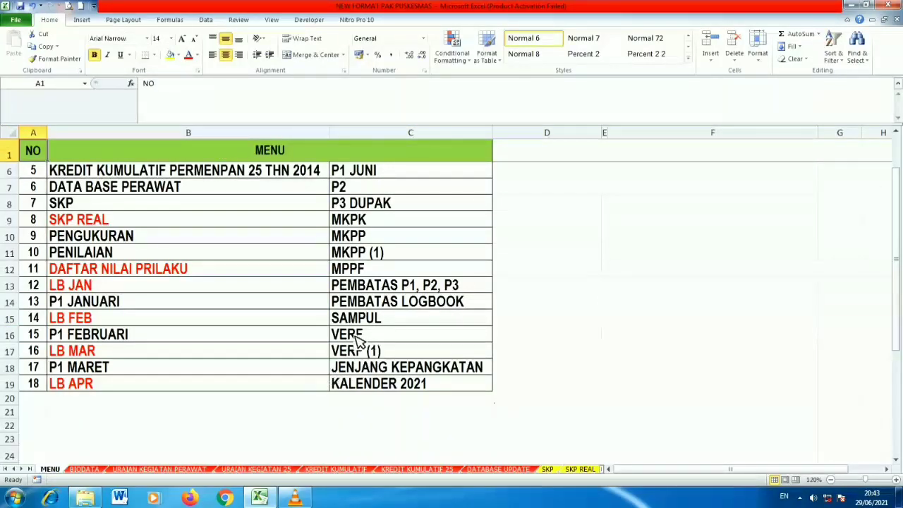
left_click(351, 339)
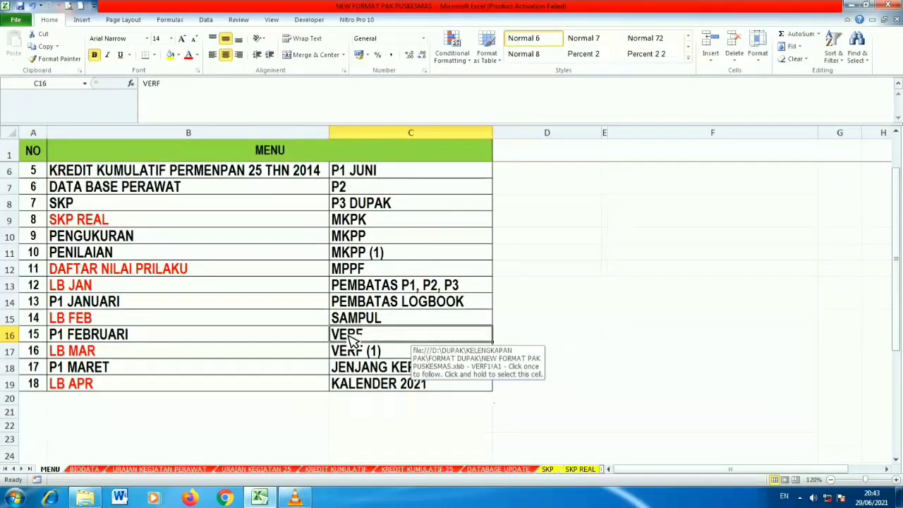
left_click(352, 339)
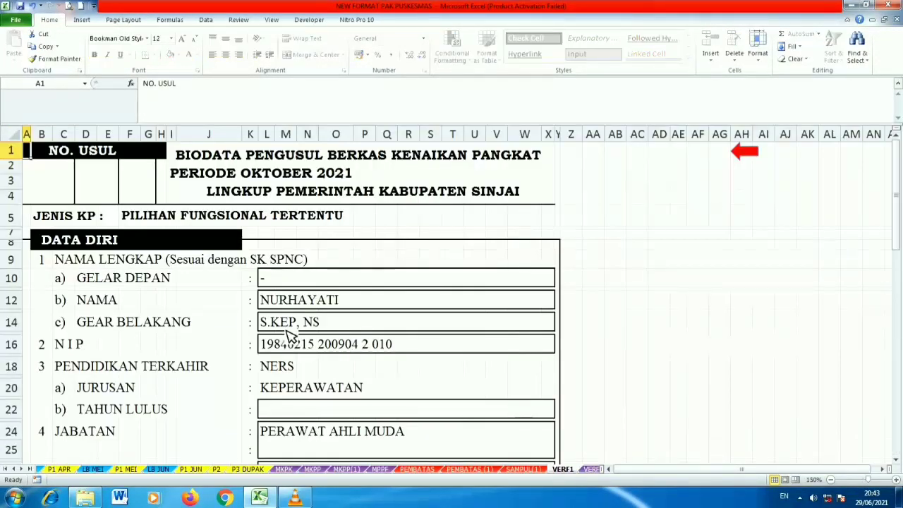
Review the VERF1 applicant biodata form down to the old and new grade fields under DATA GOLONGAN.
left_click_drag(901, 204, 766, 256)
left_click_drag(355, 215, 441, 364)
left_click_drag(897, 233, 890, 425)
left_click_drag(289, 252, 533, 319)
left_click_drag(251, 340, 516, 416)
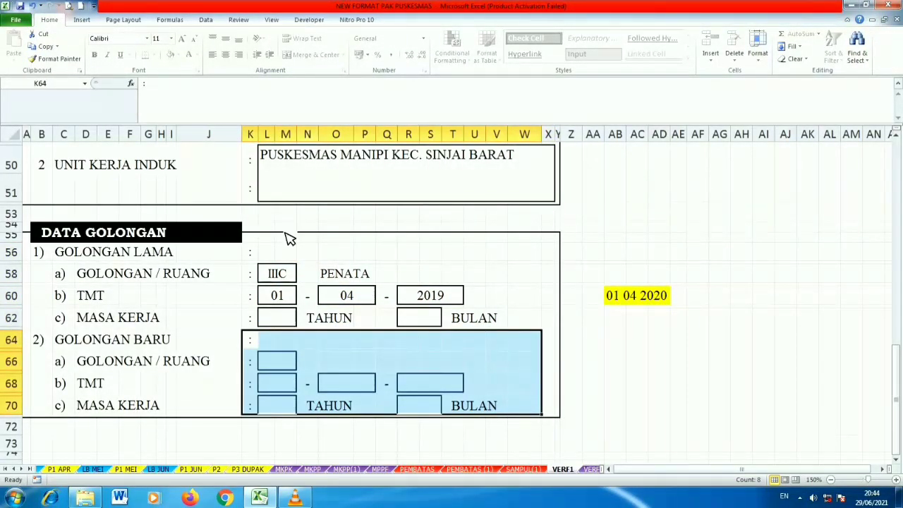
Open the VERF2 sheet and examine the SKP LAMA and SKP BARU score and behaviour fields under DATA SKP.
left_click(592, 470)
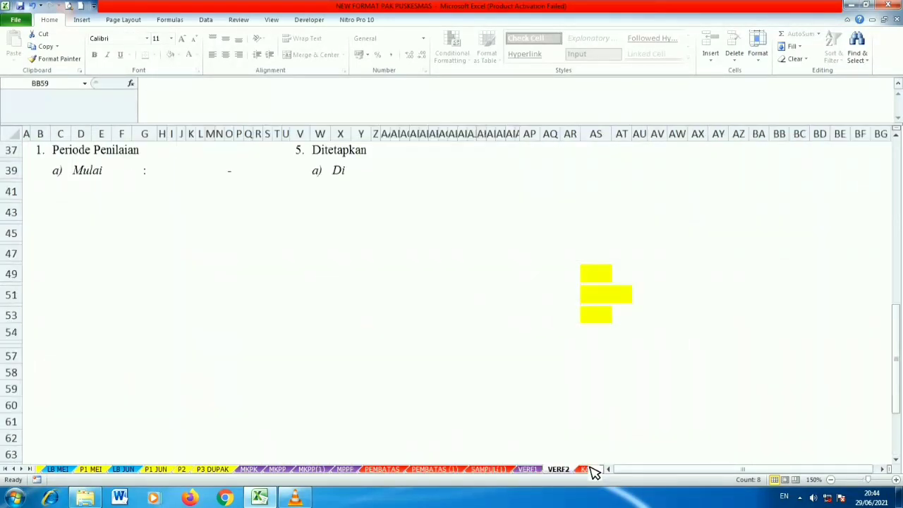
scroll(899, 339, "up", 12)
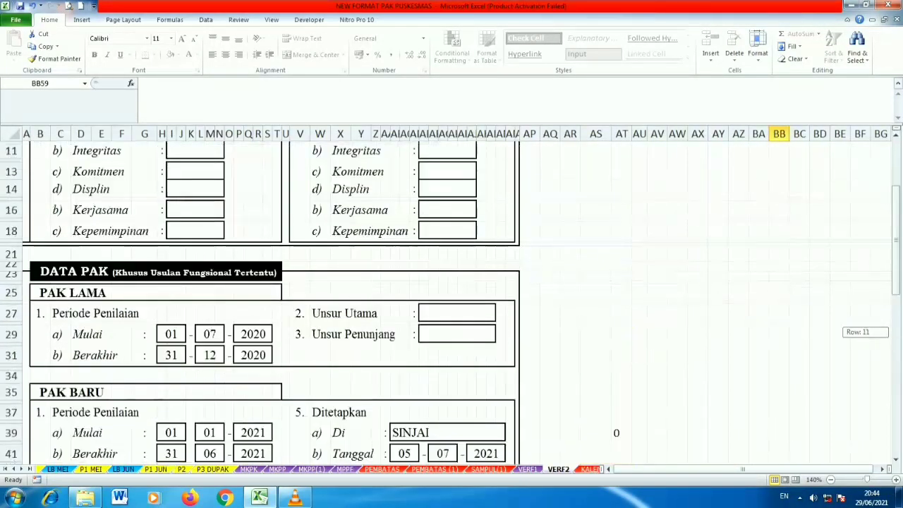
left_click(198, 199)
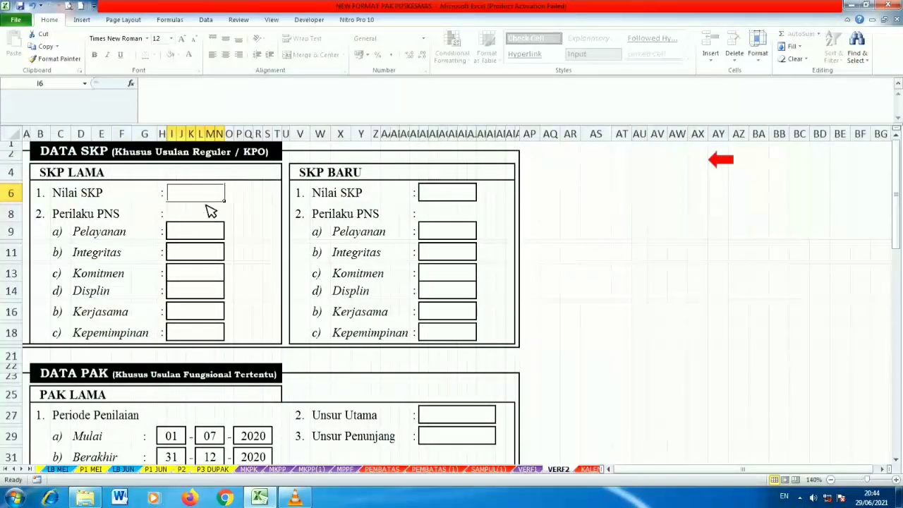
left_click(183, 232)
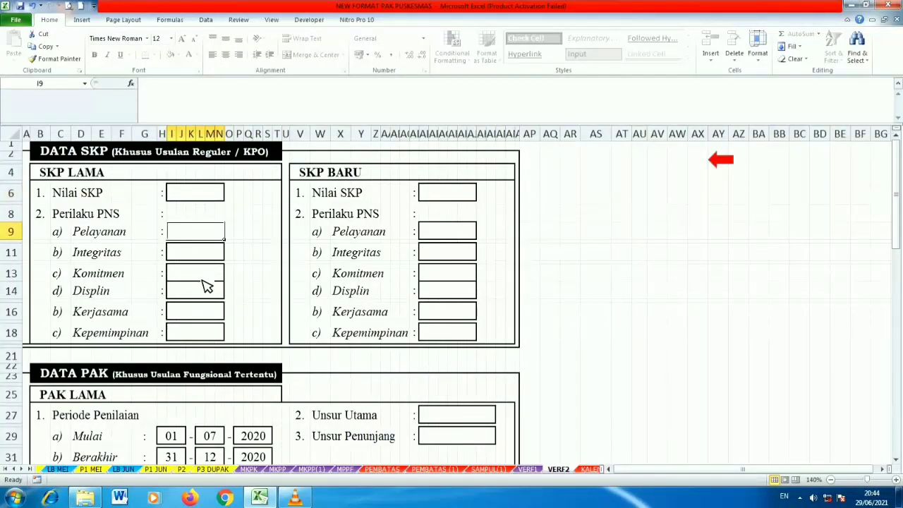
left_click(202, 280)
left_click(195, 297)
left_click(202, 316)
left_click(202, 329)
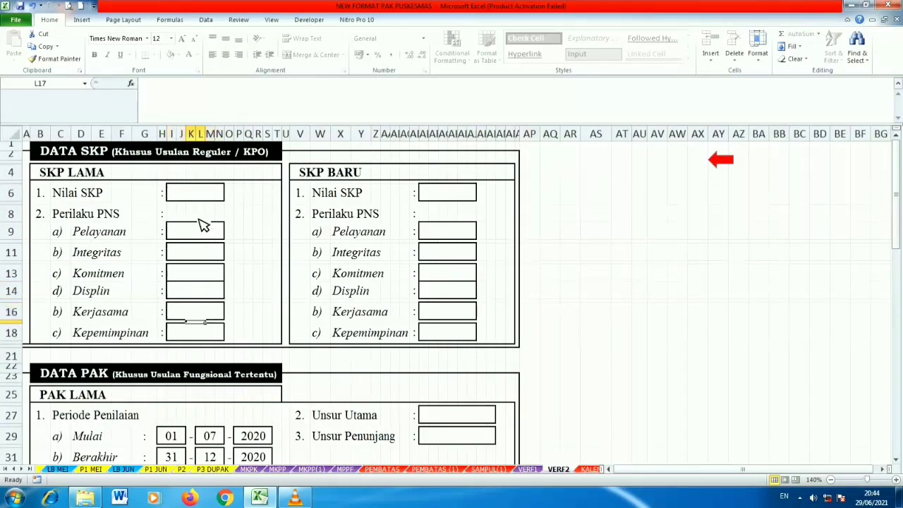
left_click(201, 213)
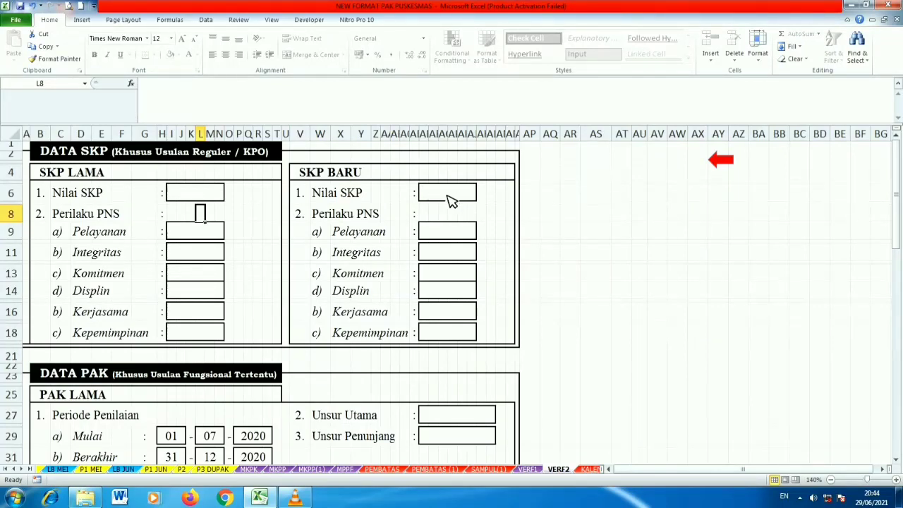
left_click_drag(452, 201, 494, 322)
left_click(530, 290)
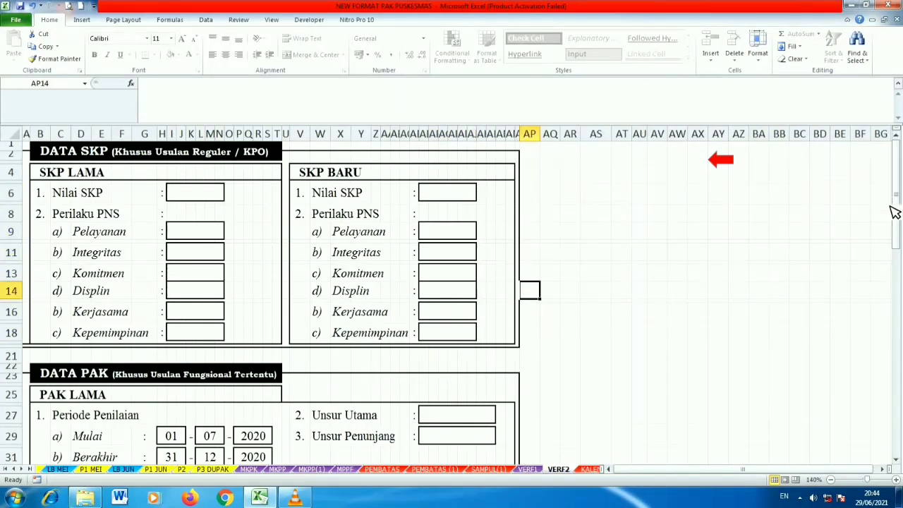
Examine the assessment periods and the Unsur Utama and Unsur Penunjang fields of PAK LAMA and PAK BARU.
left_click_drag(892, 209, 893, 279)
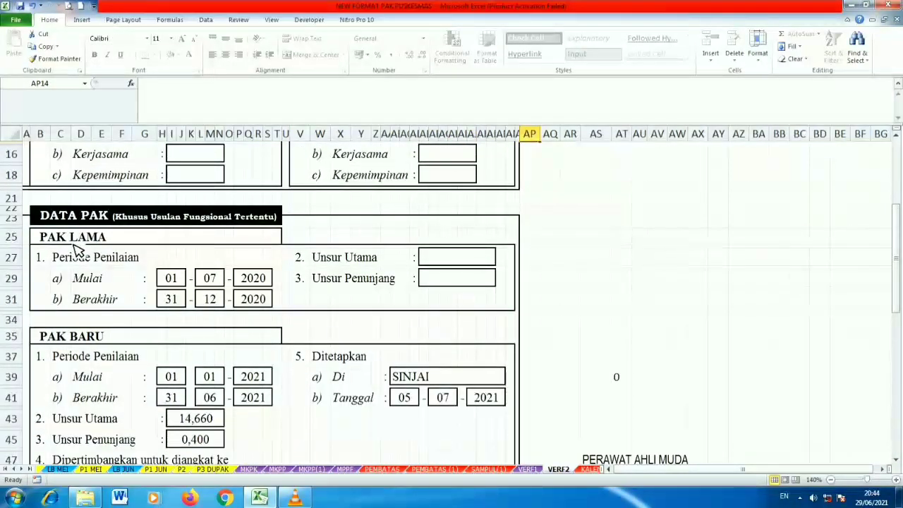
left_click(173, 282)
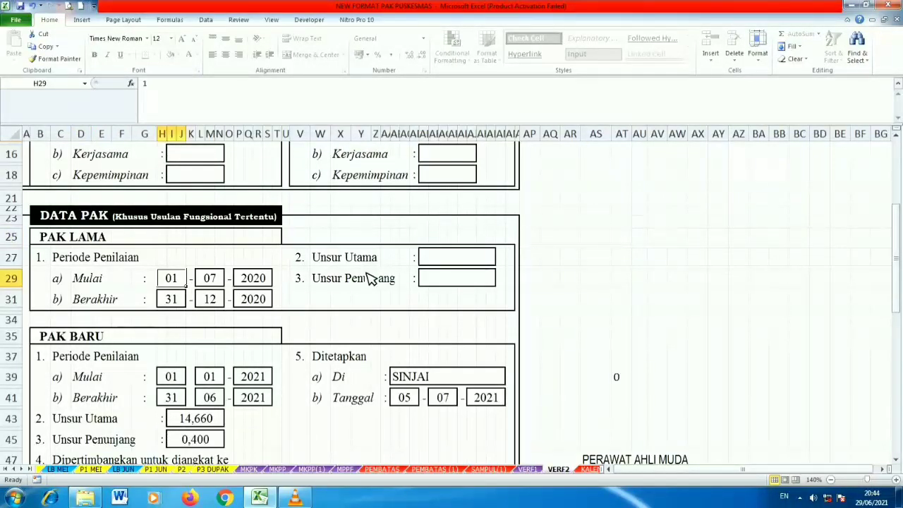
left_click(450, 265)
left_click(460, 286)
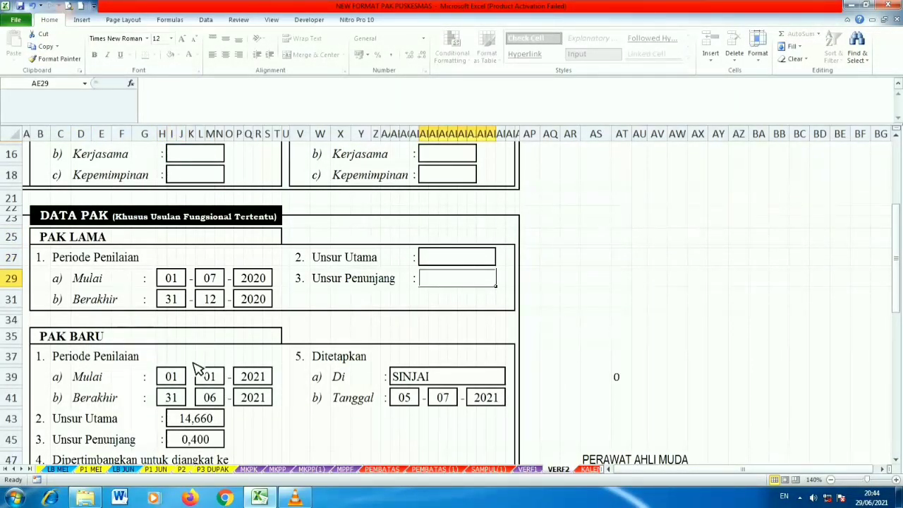
left_click_drag(165, 357, 436, 435)
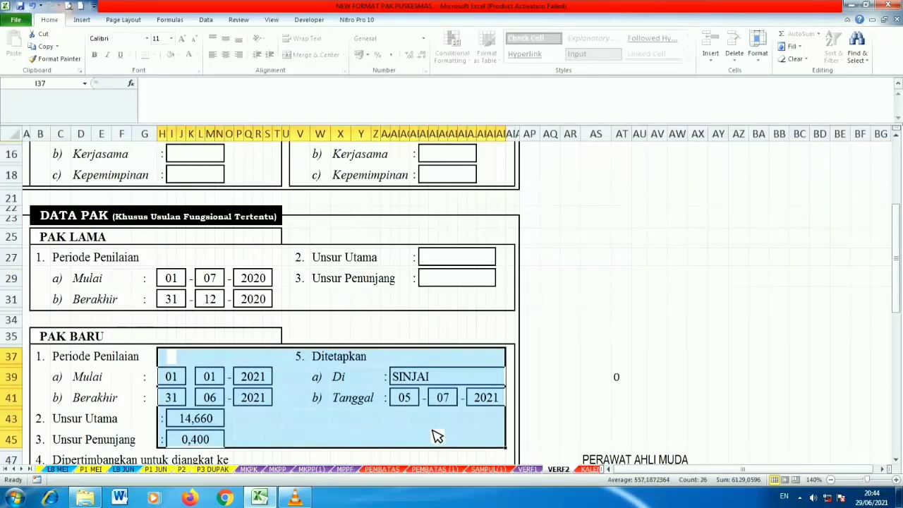
left_click(88, 343)
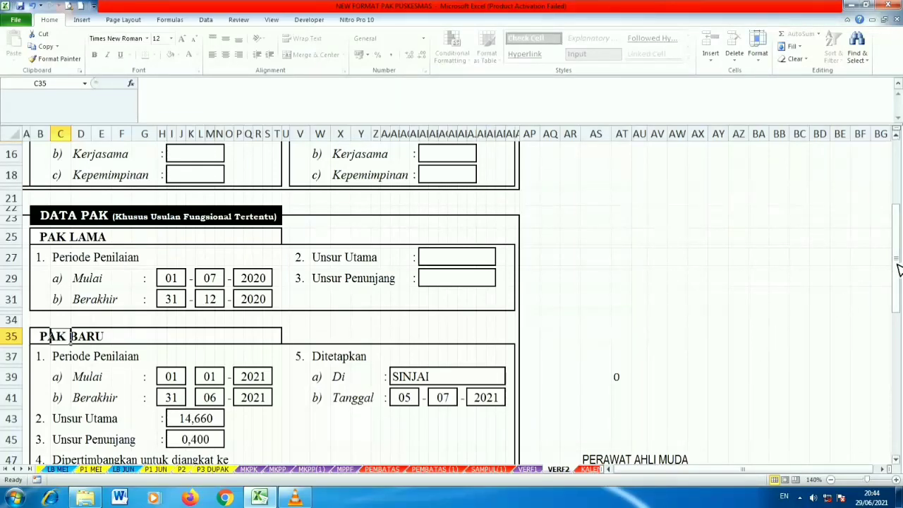
Check the formulas for the proposed Pangkat and Jabatan in PAK BARU and the date above the applicant's signature.
left_click_drag(899, 270, 896, 343)
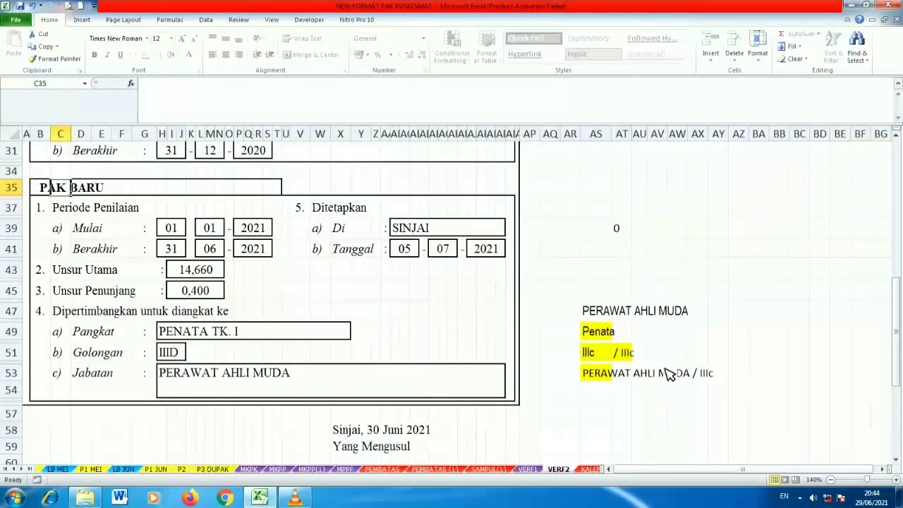
left_click(235, 376)
left_click(201, 333)
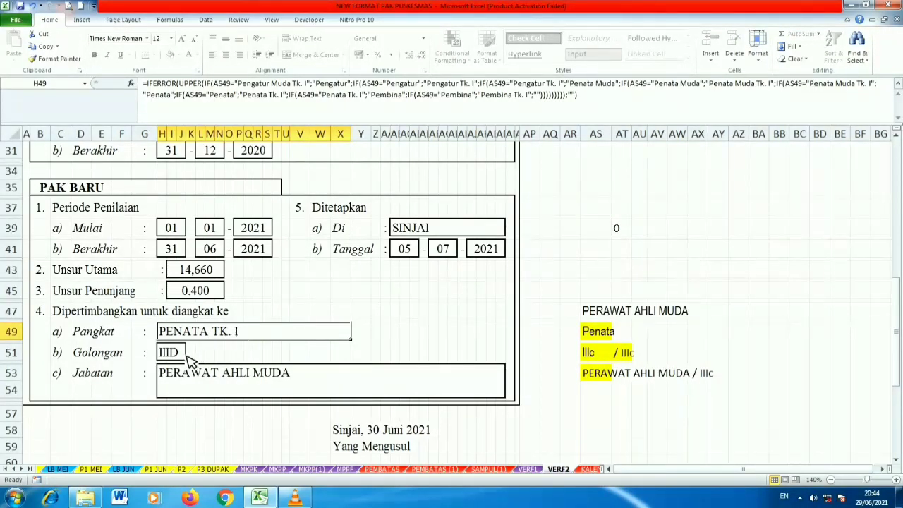
left_click(297, 385)
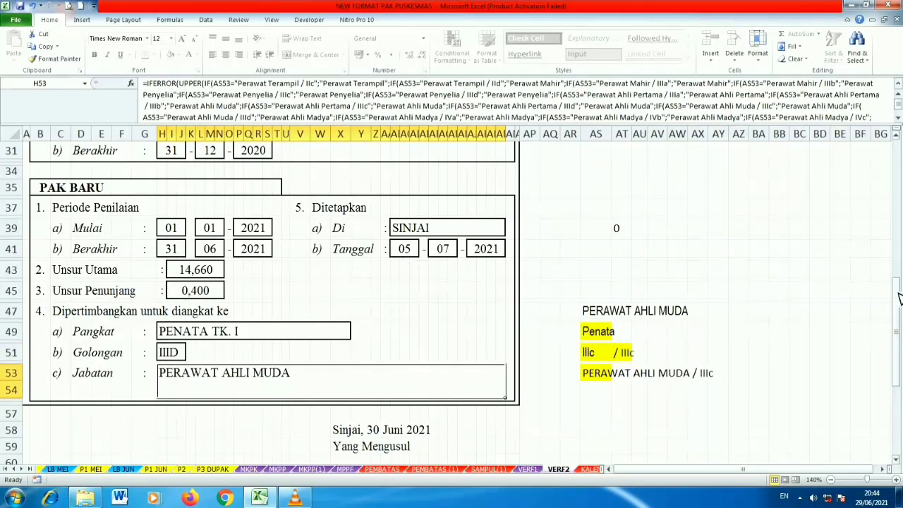
left_click_drag(898, 315, 898, 323)
left_click(340, 295)
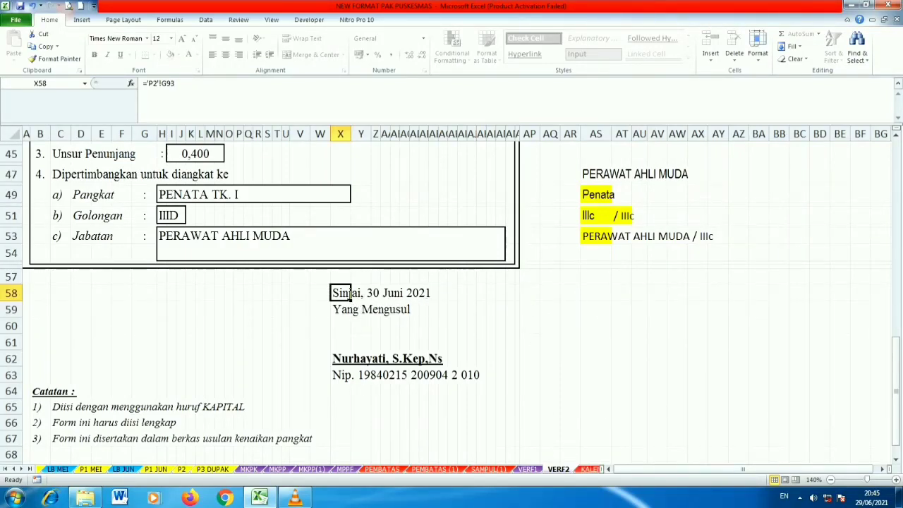
Go back to the menu sheet, open BIODATA, and set the year to 2022 and the semester to SEMESTER 2.
scroll(734, 176, "up", 14)
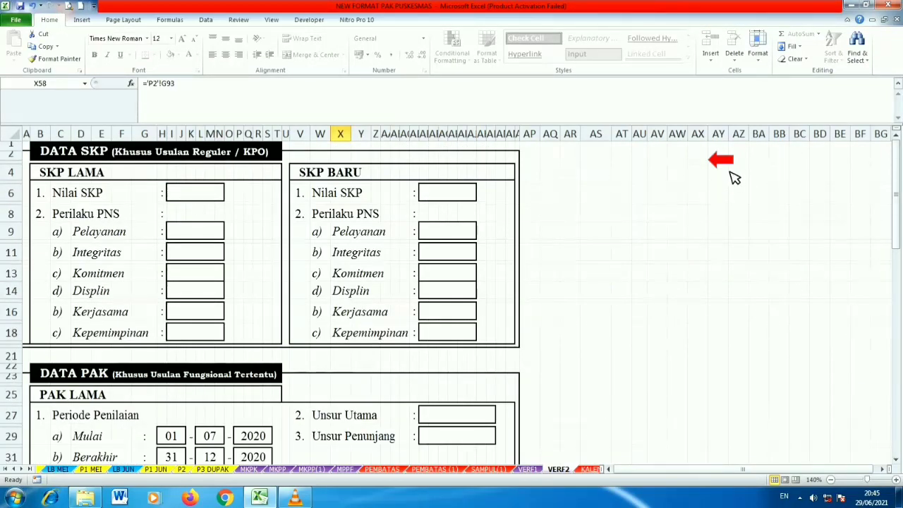
left_click(724, 163)
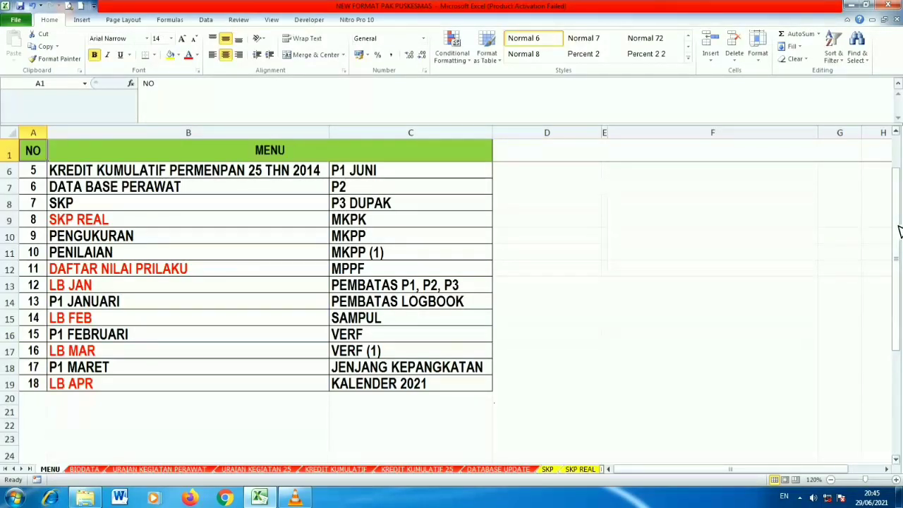
left_click_drag(898, 225, 850, 139)
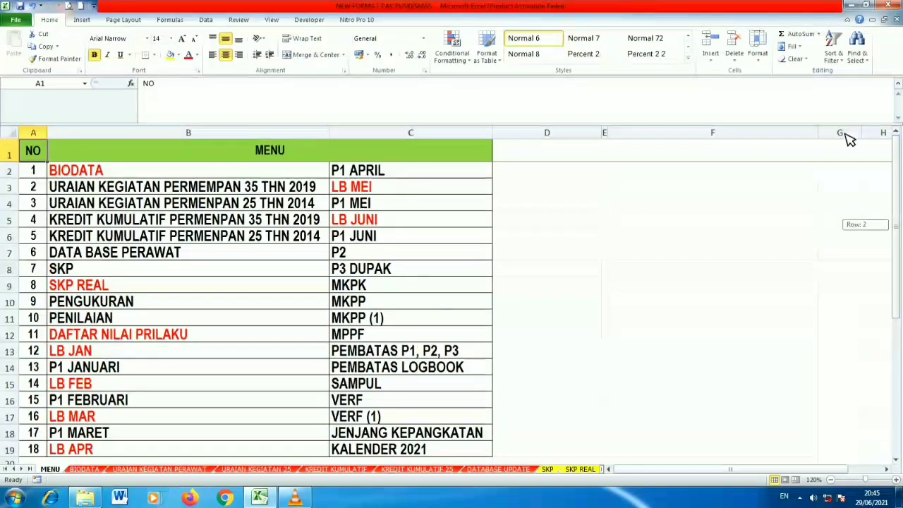
left_click(52, 170)
left_click(806, 288)
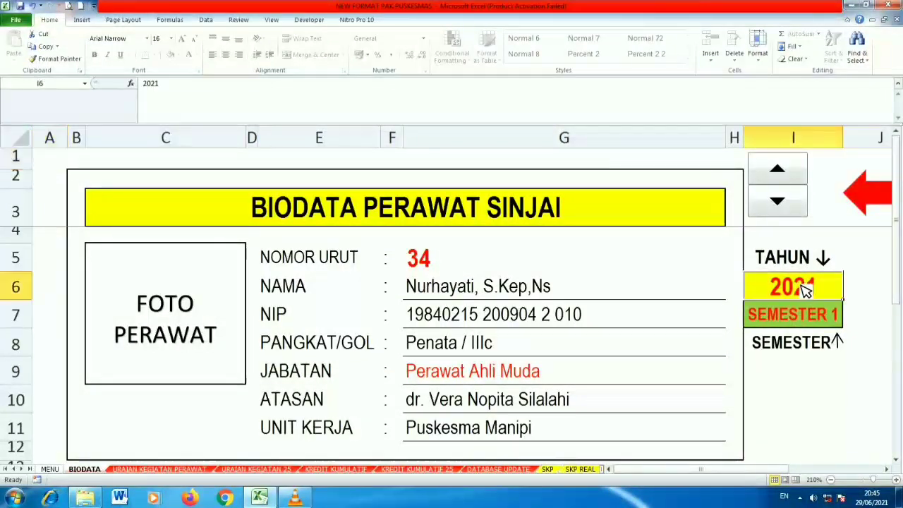
type("2021")
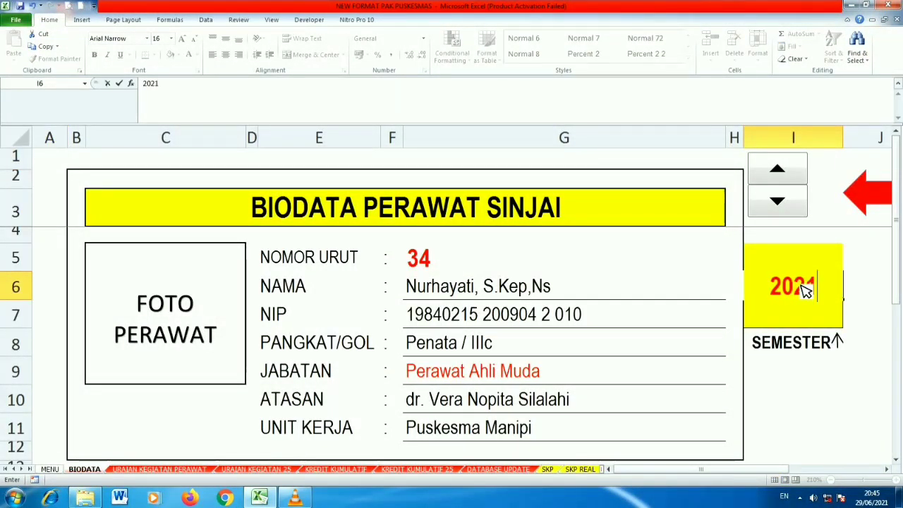
key("BackSpace")
type("2")
left_click(811, 402)
left_click(835, 316)
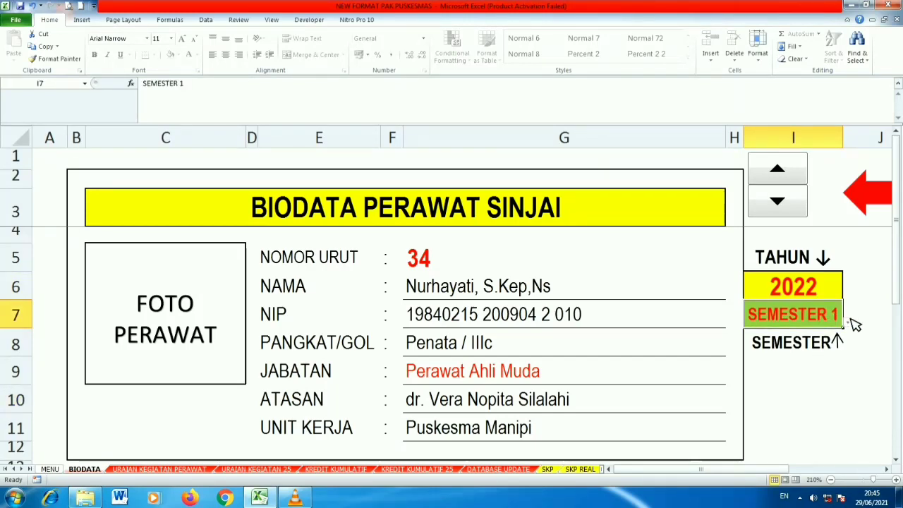
left_click(849, 323)
left_click(774, 353)
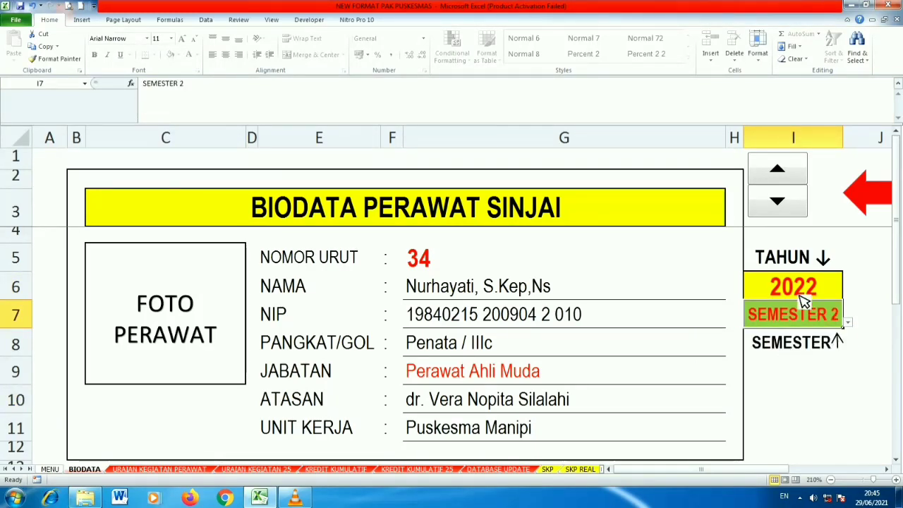
Open the SKP REAL sheet from the menu sheet, check the date in its signature block, and return to the menu sheet.
left_click(874, 192)
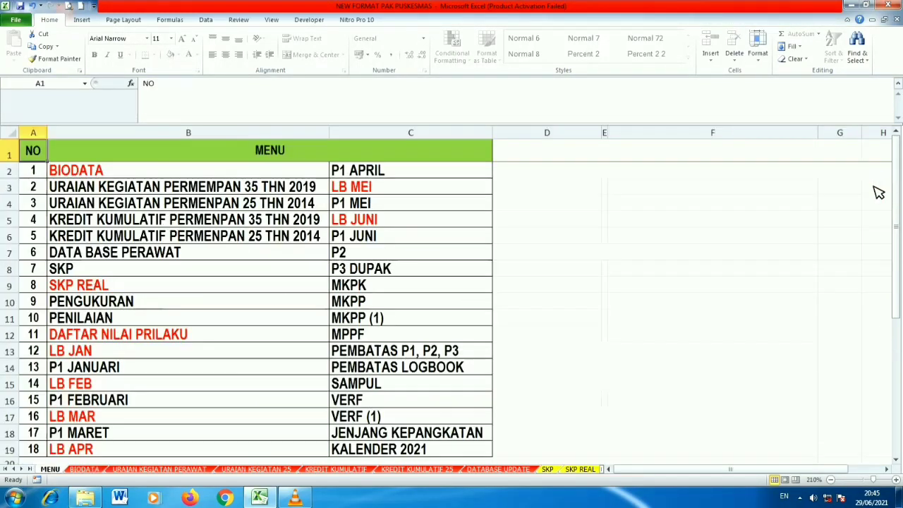
left_click(74, 291)
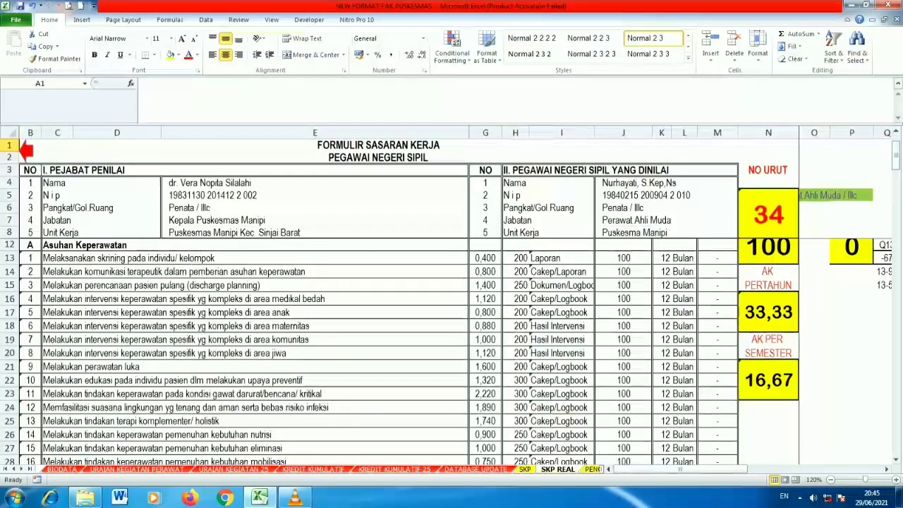
left_click_drag(898, 163, 896, 282)
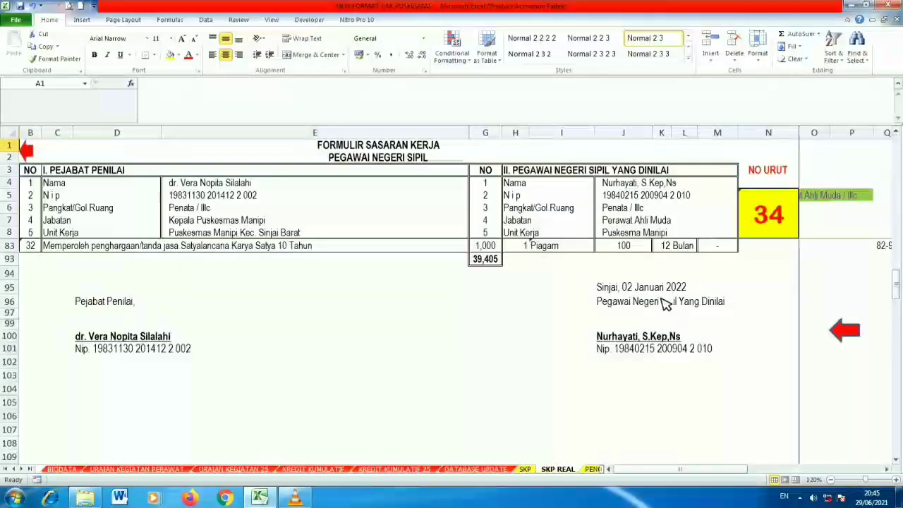
left_click(663, 287)
left_click(841, 340)
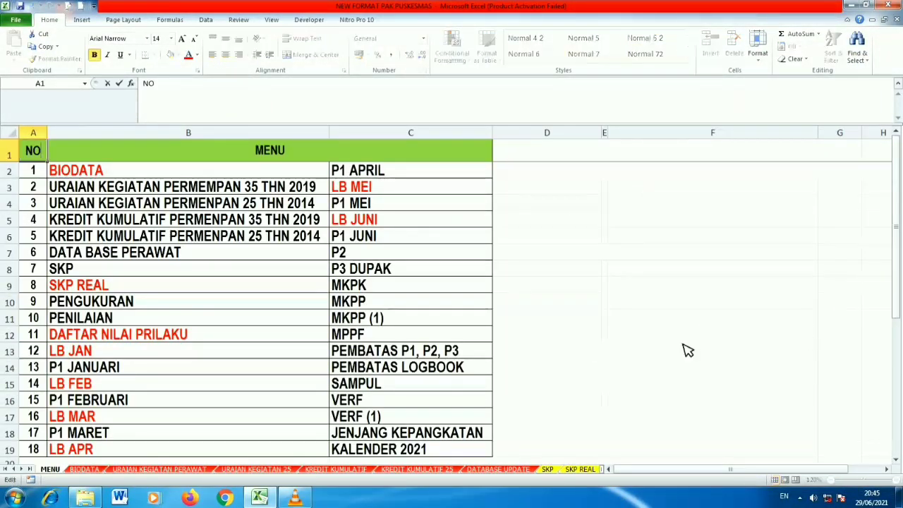
Open the PENGUKURAN sheet, check the date formula above the Pejabat Penilai signature, and return to the menu sheet.
left_click(92, 302)
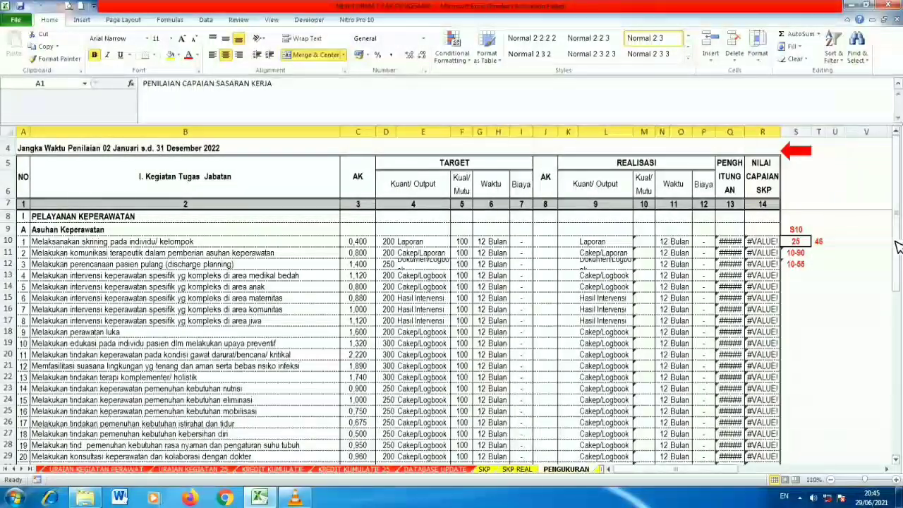
left_click_drag(896, 242, 896, 396)
left_click(712, 409)
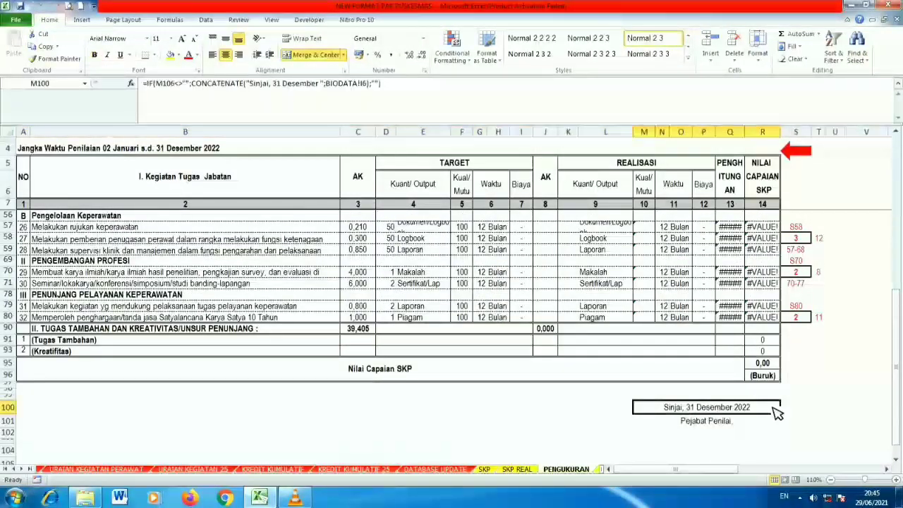
left_click(795, 151)
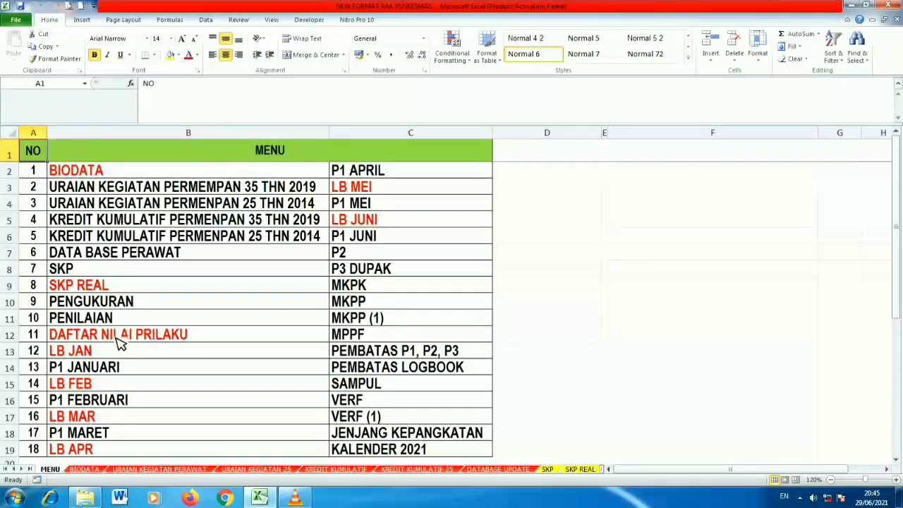
Open the PENILAIAN sheet and check the formulas for the Jangka Waktu Penilaian period and the Dibuat Tanggal date.
left_click(79, 318)
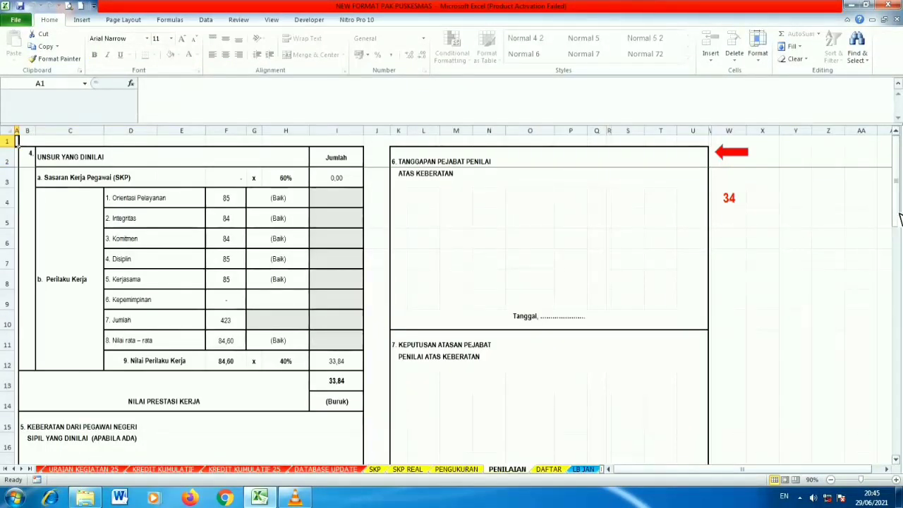
left_click_drag(898, 208, 897, 356)
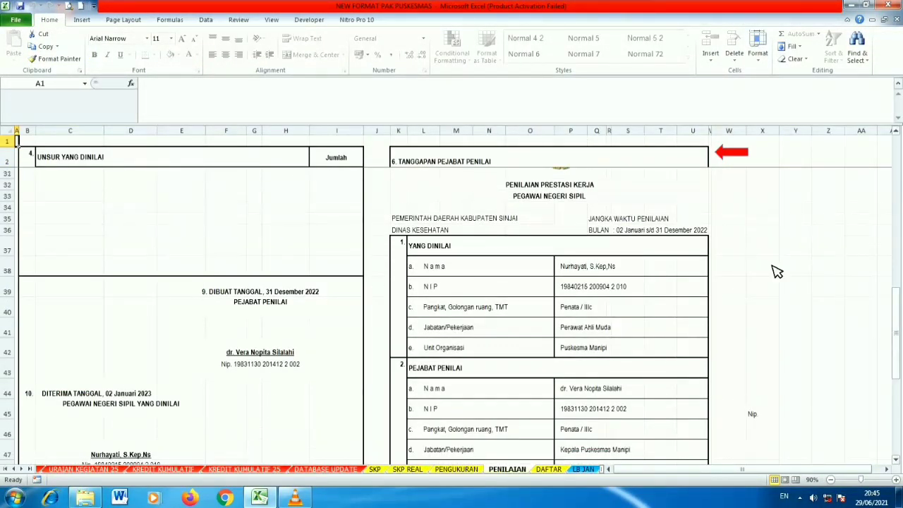
left_click(639, 233)
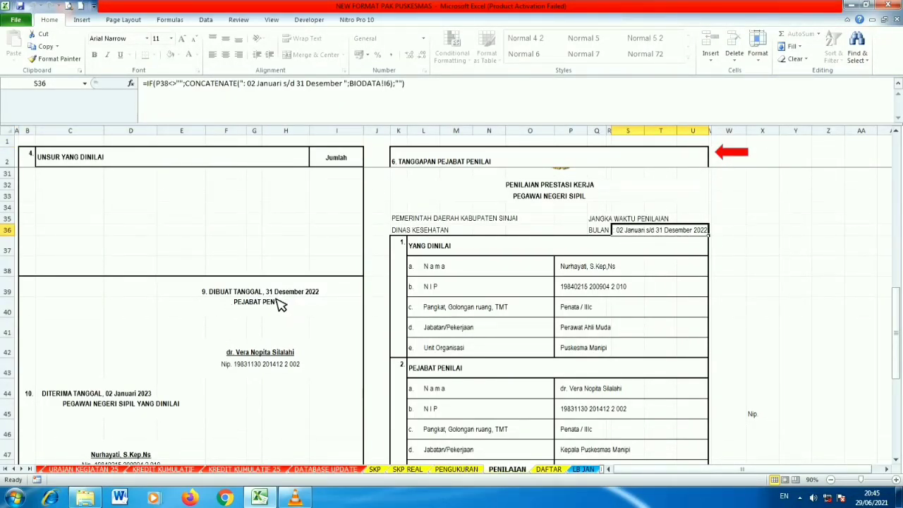
left_click(312, 300)
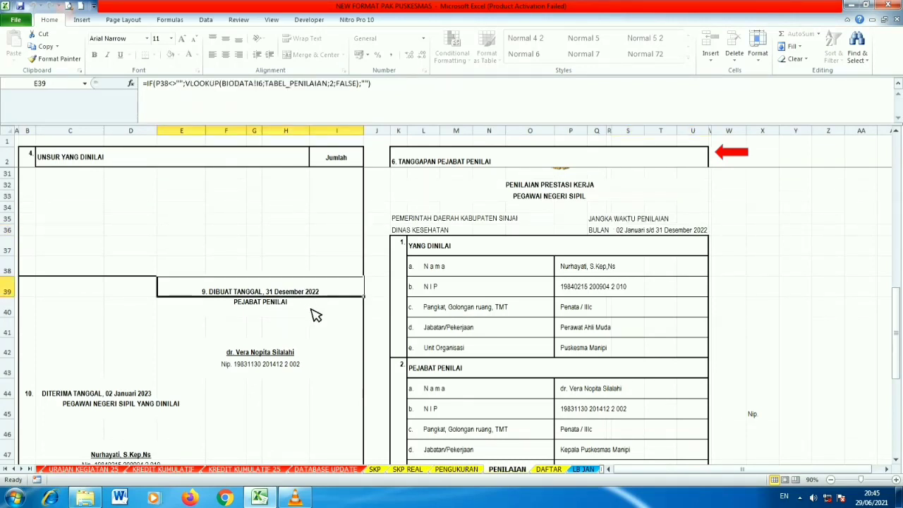
Check the two Diterima Tanggal dates in the signature blocks of the PENILAIAN sheet.
left_click(99, 399)
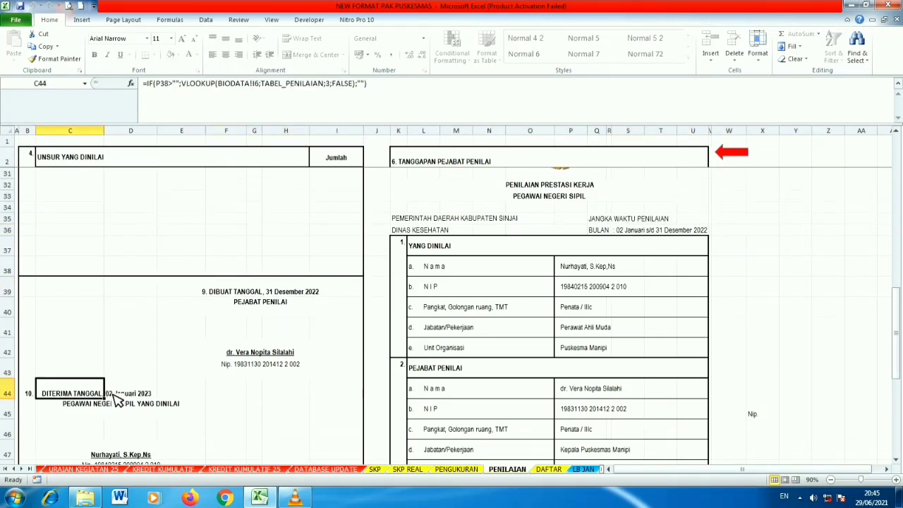
left_click(117, 395)
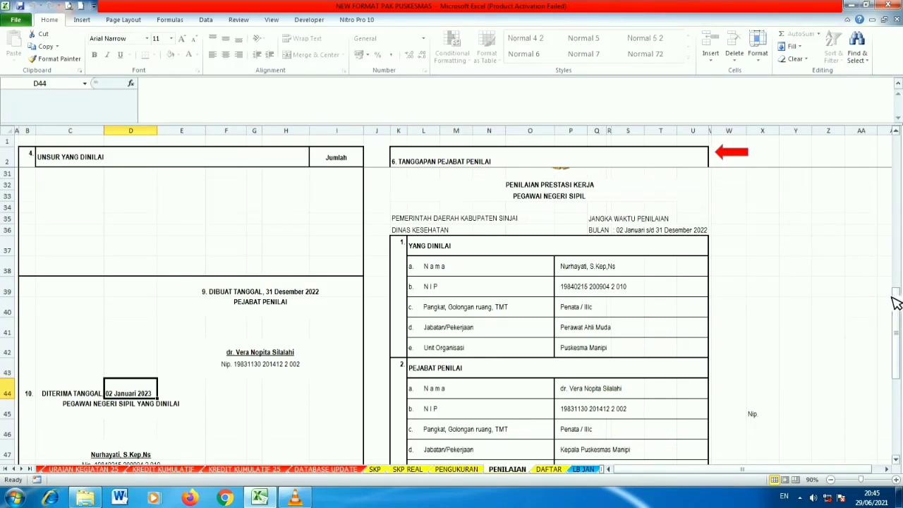
left_click_drag(899, 313, 898, 361)
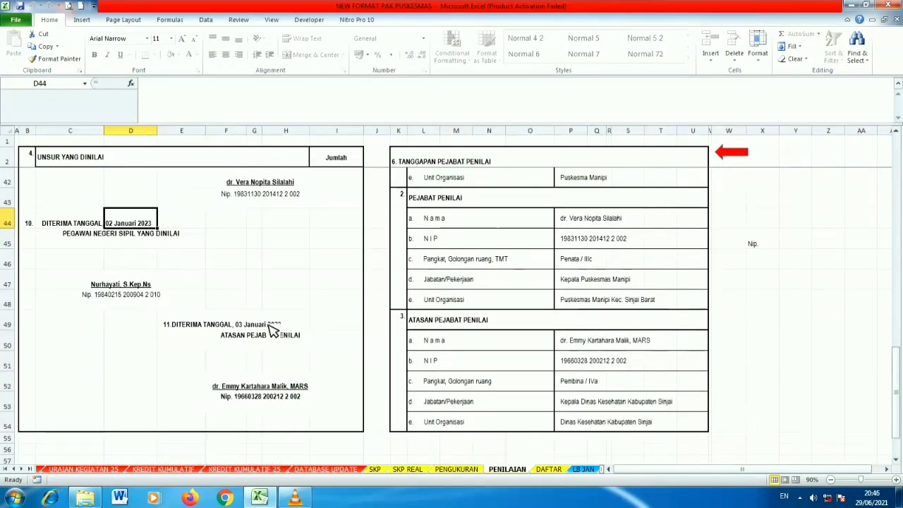
left_click(252, 342)
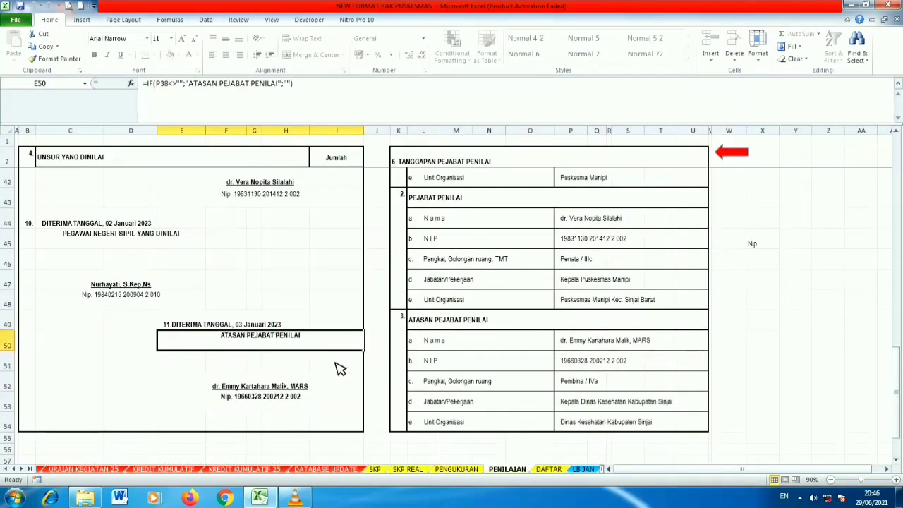
Review the Pejabat Penilai and Atasan Pejabat Penilai details on the PENILAIAN sheet and return to the menu sheet.
left_click_drag(577, 218, 604, 402)
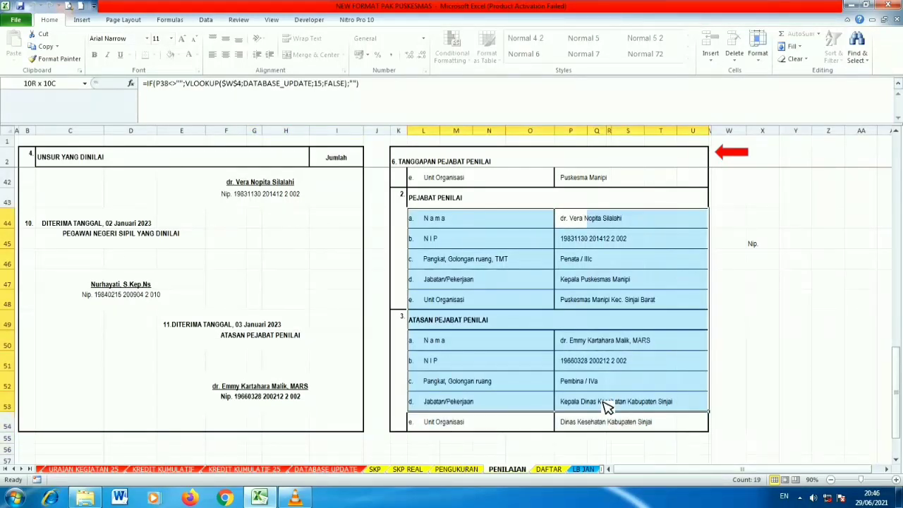
left_click_drag(576, 218, 593, 431)
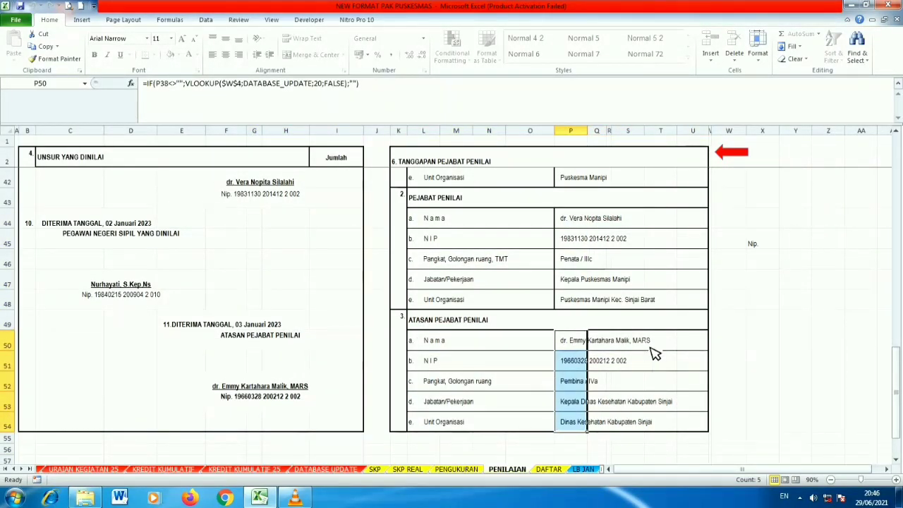
left_click(742, 317)
left_click(734, 150)
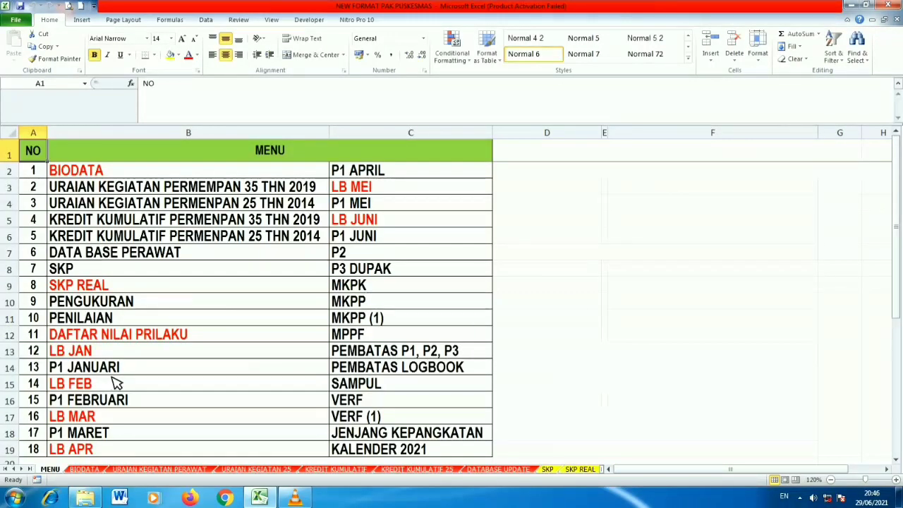
Open the LB JAN sheet, check the month in its title and the signature date, and return to the menu sheet.
left_click(74, 358)
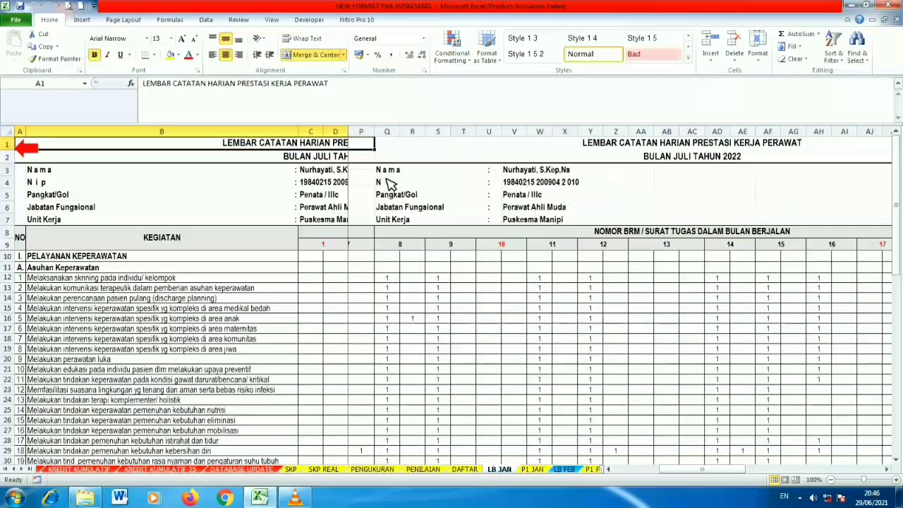
left_click(643, 155)
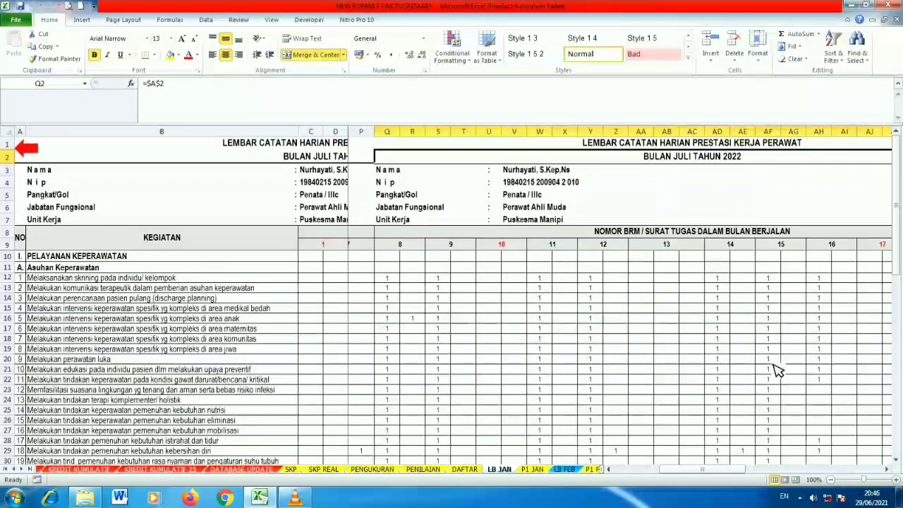
left_click_drag(727, 471, 879, 464)
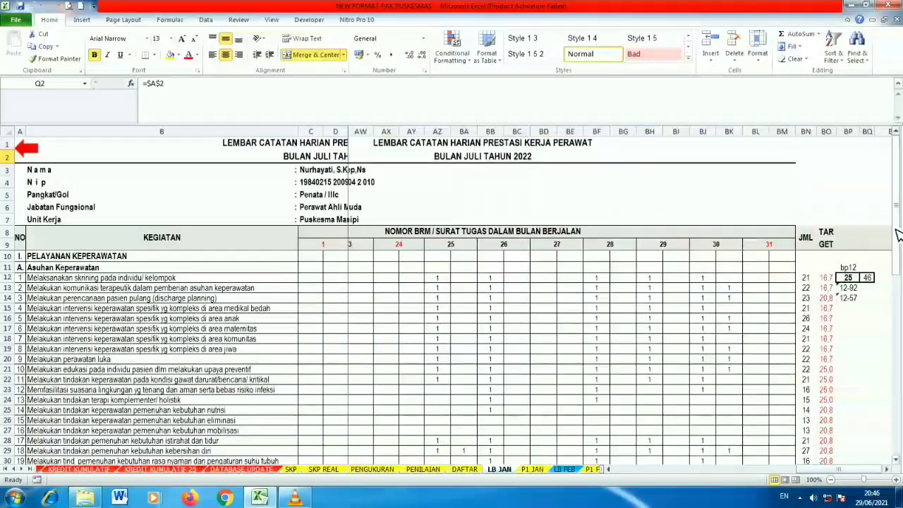
left_click_drag(897, 232, 900, 416)
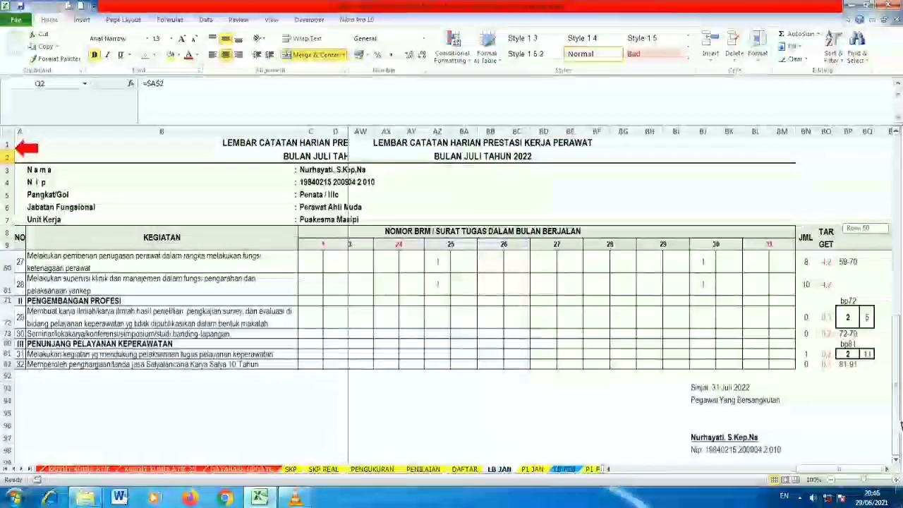
left_click(704, 387)
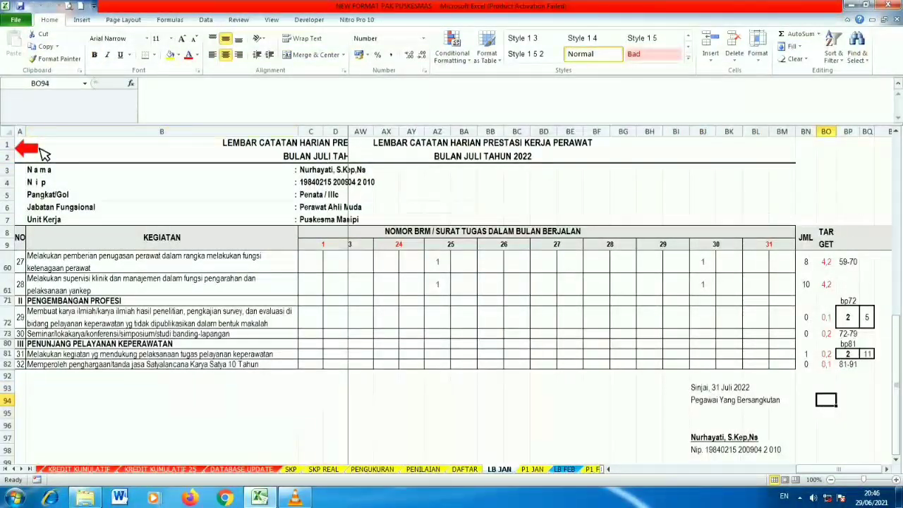
left_click(31, 150)
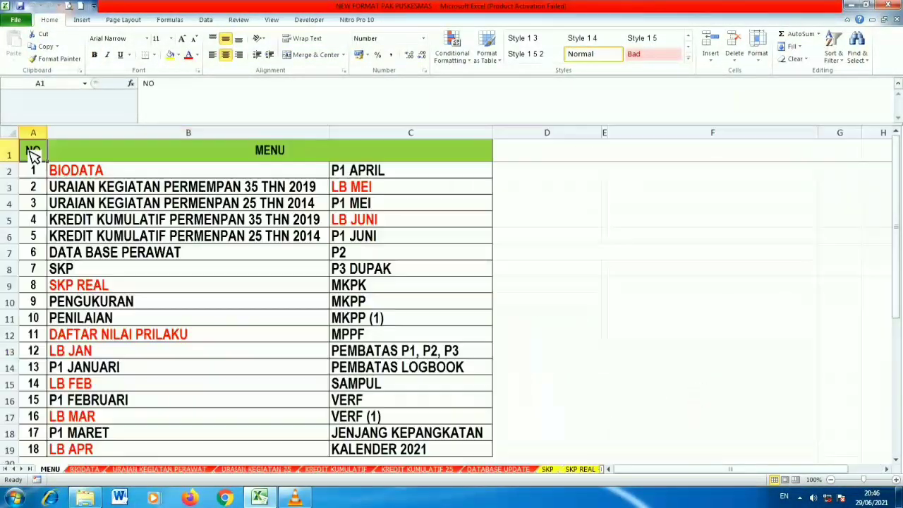
Open the P1 MARET sheet, check the formula of its month and year title, and return to the menu sheet.
left_click(80, 434)
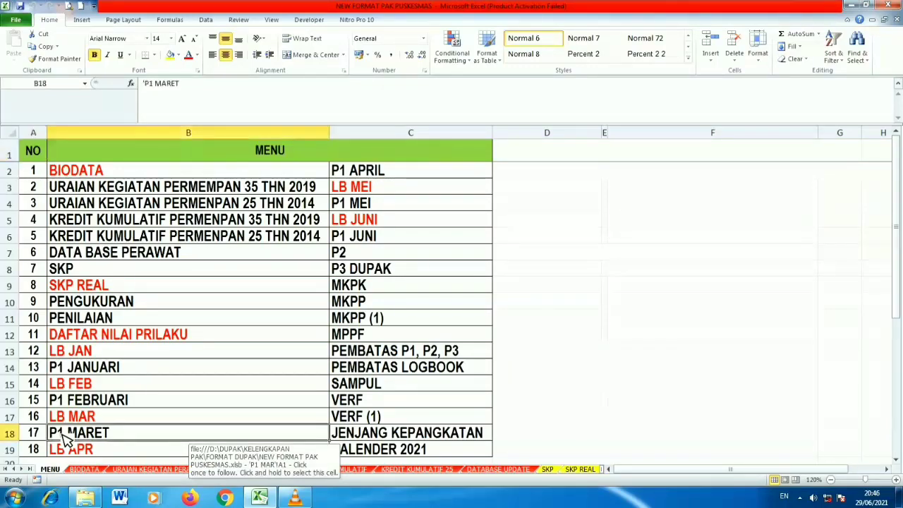
left_click(392, 164)
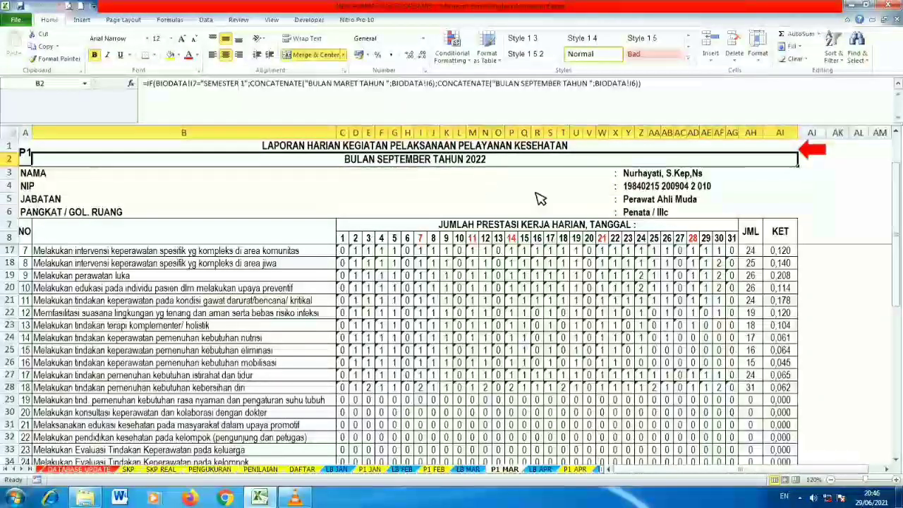
left_click(812, 148)
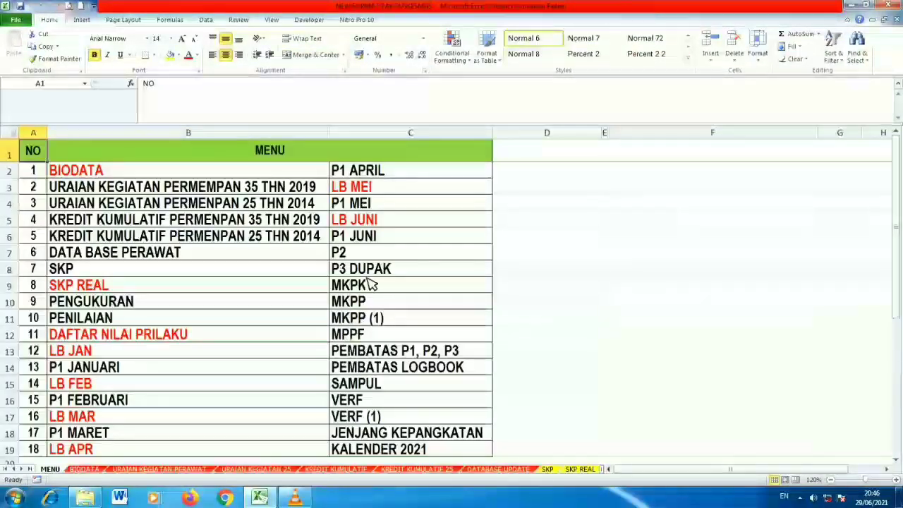
Open the P2 sheet, check the formulas of the six month headings under SEMESTER, and return to the menu sheet.
left_click(346, 262)
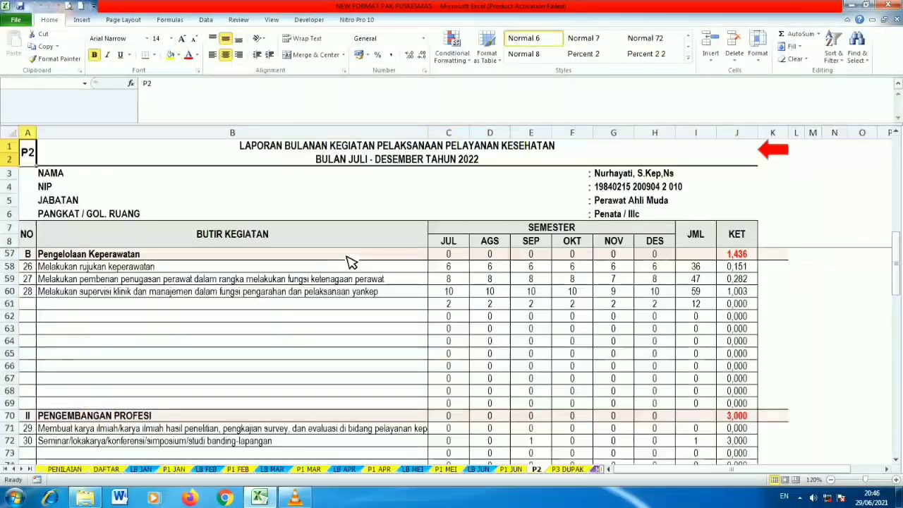
left_click(451, 242)
left_click(495, 243)
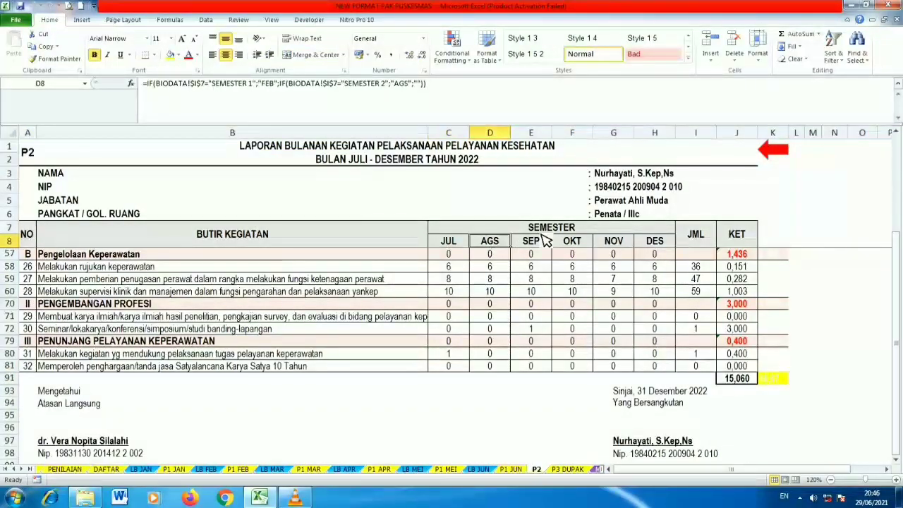
left_click(540, 244)
left_click(575, 243)
left_click(633, 245)
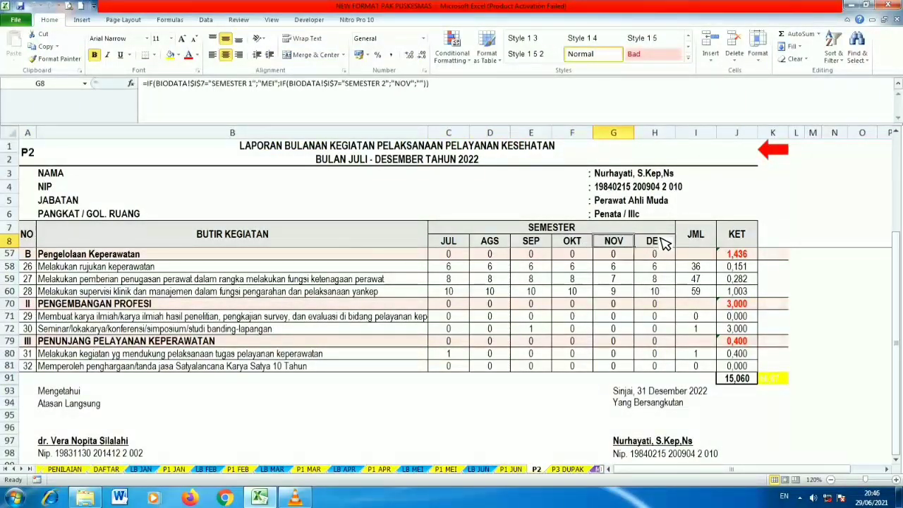
left_click(662, 244)
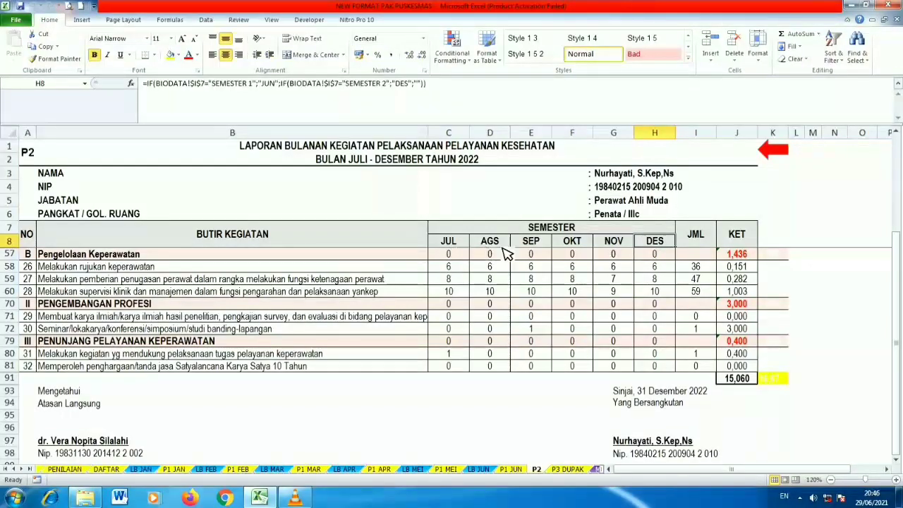
left_click(773, 155)
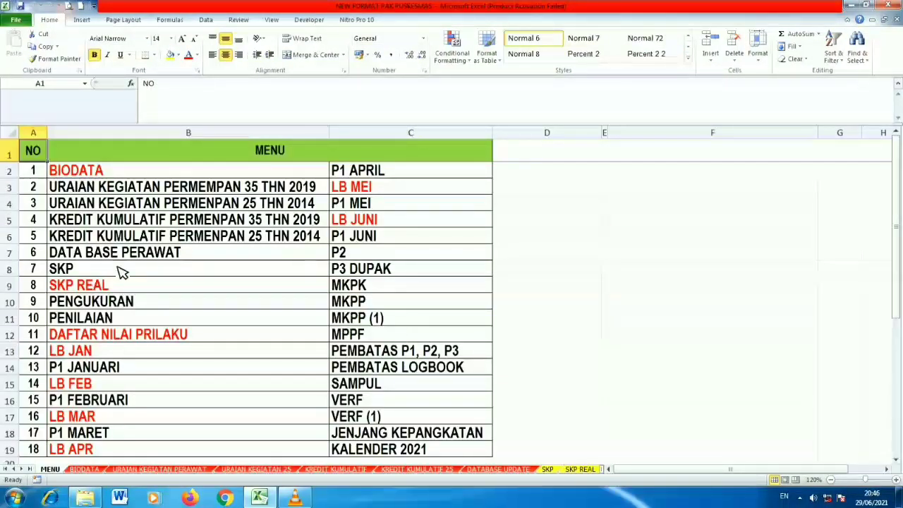
Open BIODATA, set the semester to SEMESTER 1, and return to the menu sheet.
left_click(77, 169)
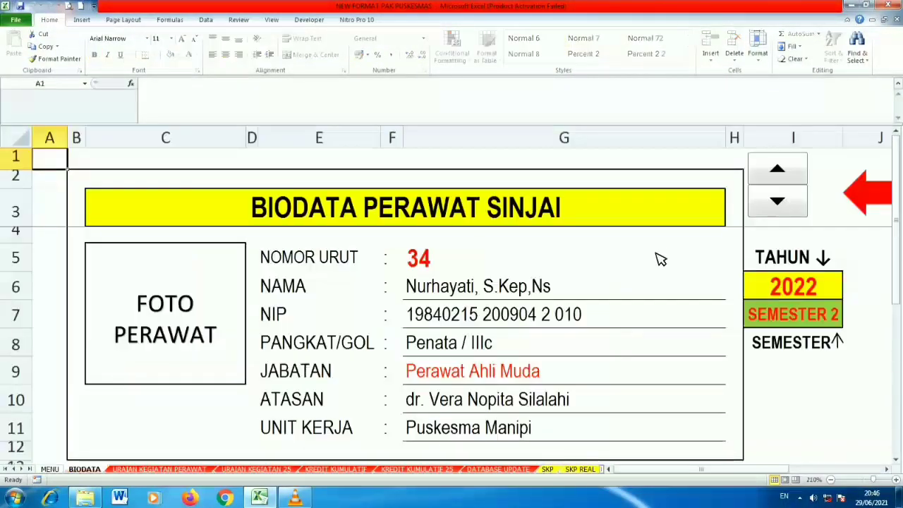
left_click(824, 323)
key("alt+Down")
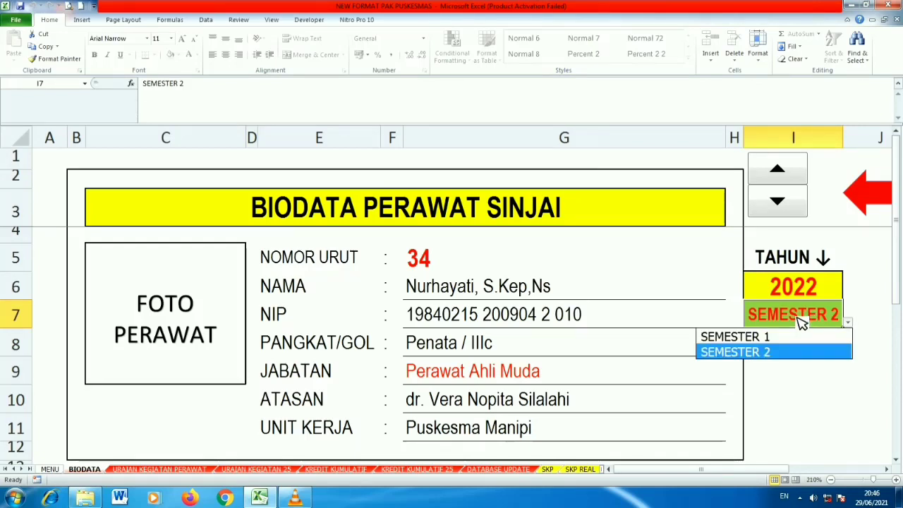
left_click(741, 337)
left_click(875, 205)
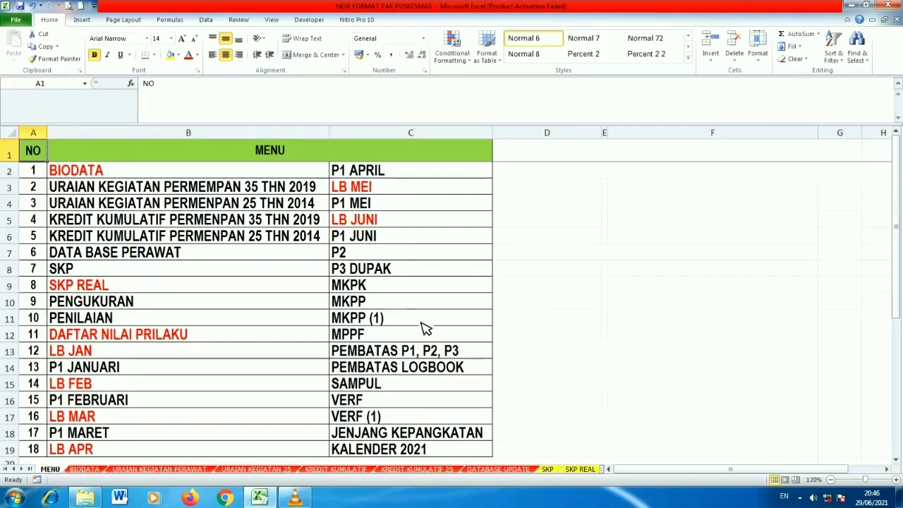
Open the P2 sheet, check its month headings and period title for SEMESTER 1, and return to the menu sheet.
left_click(340, 254)
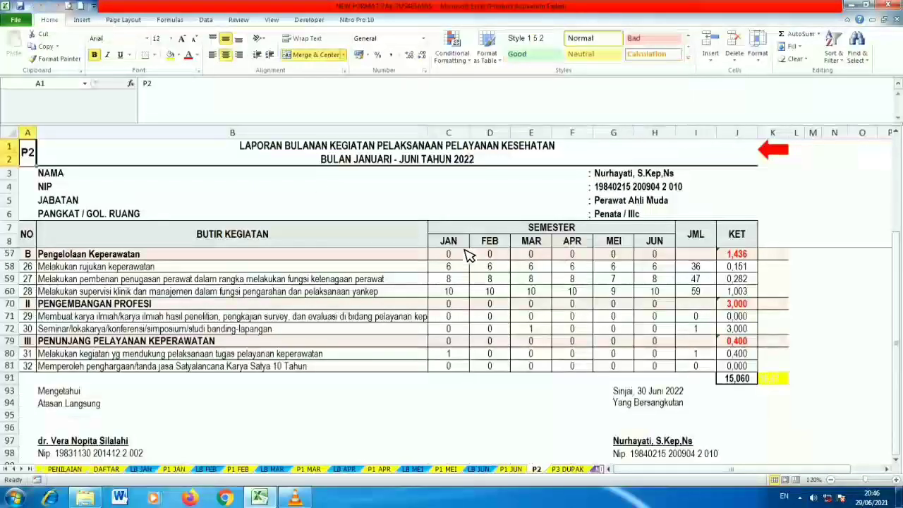
left_click(452, 241)
left_click(492, 241)
left_click(529, 241)
left_click(605, 233)
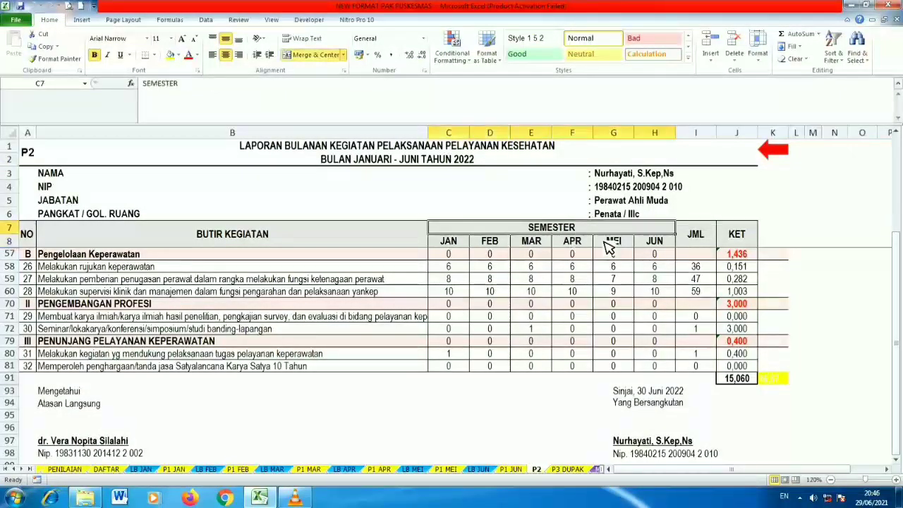
left_click(609, 245)
left_click(654, 247)
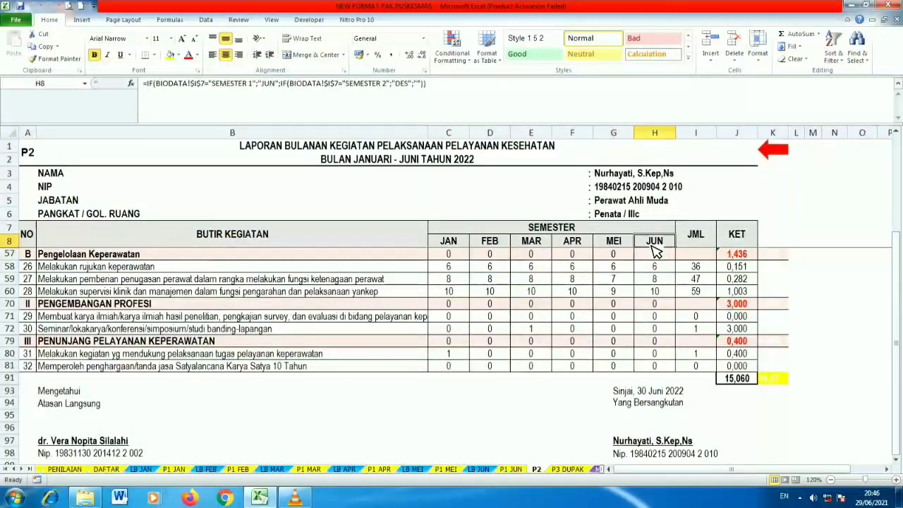
left_click(583, 244)
left_click(403, 162)
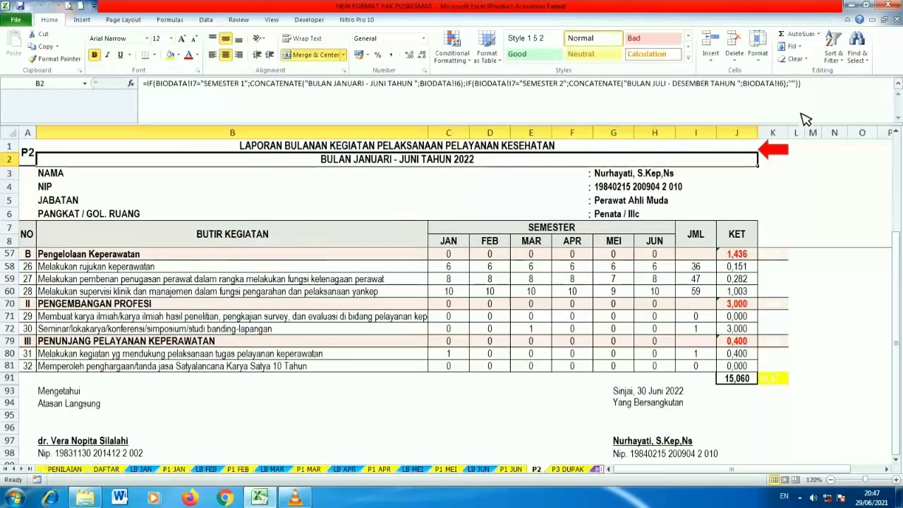
left_click(776, 149)
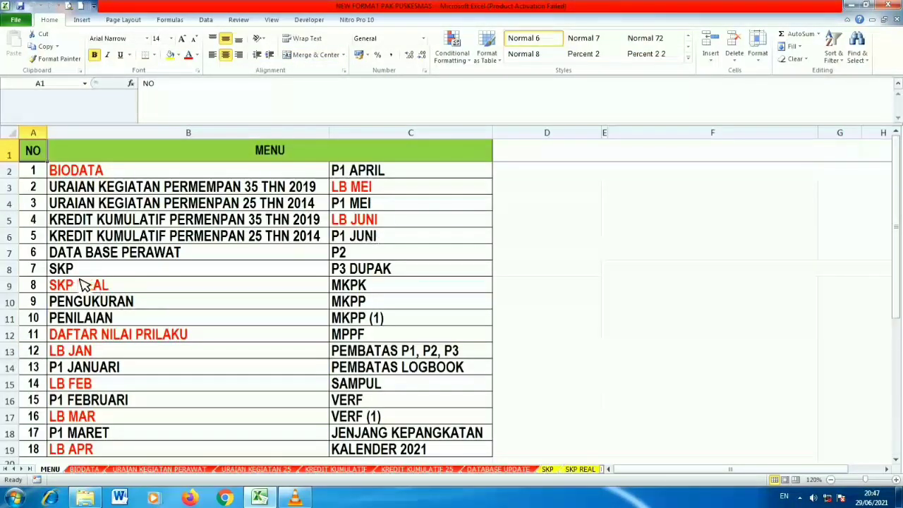
Open BIODATA, set the semester back to SEMESTER 2, and return to the menu sheet.
left_click(77, 175)
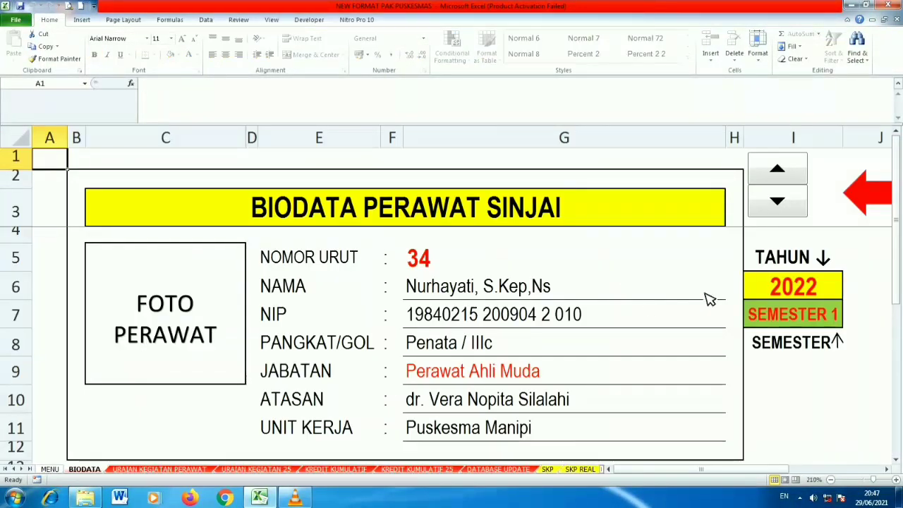
left_click(804, 323)
left_click(848, 323)
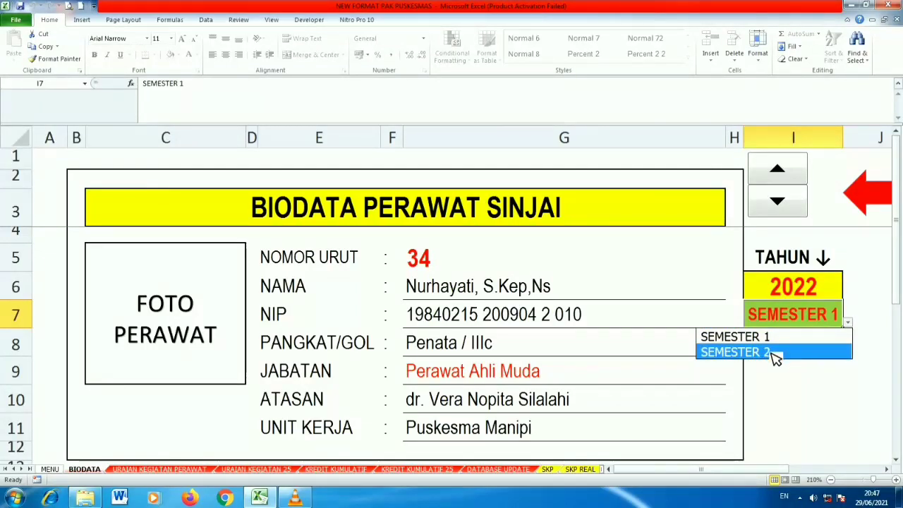
left_click(776, 354)
left_click(862, 209)
Open the P2 sheet and check its period title and each month heading for SEMESTER 2.
left_click(344, 254)
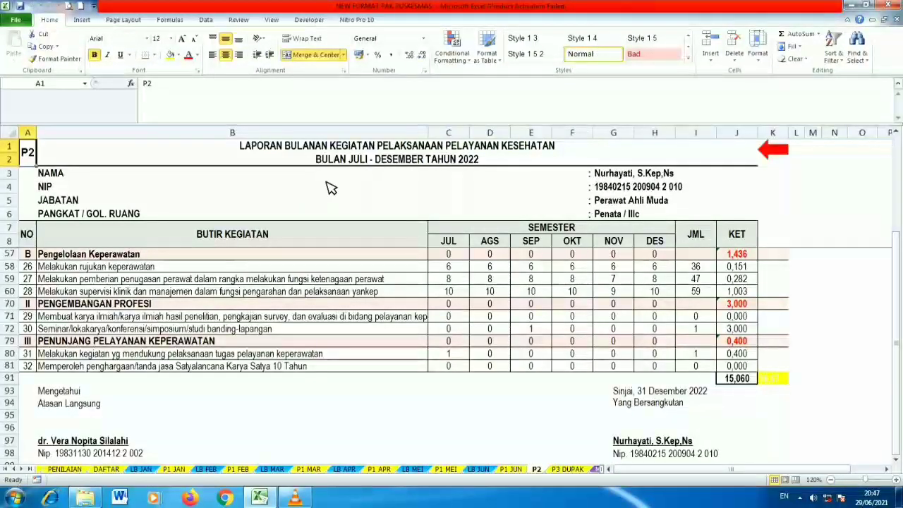
left_click(364, 161)
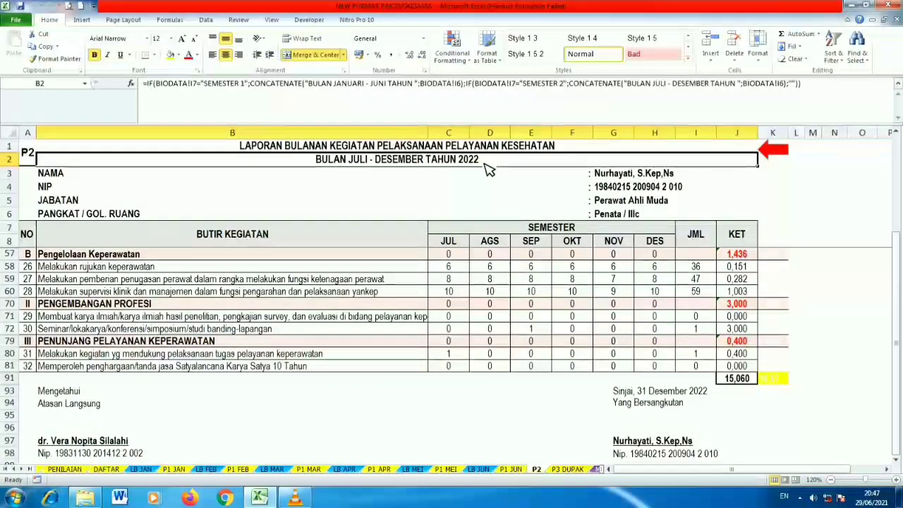
left_click(449, 243)
left_click(498, 241)
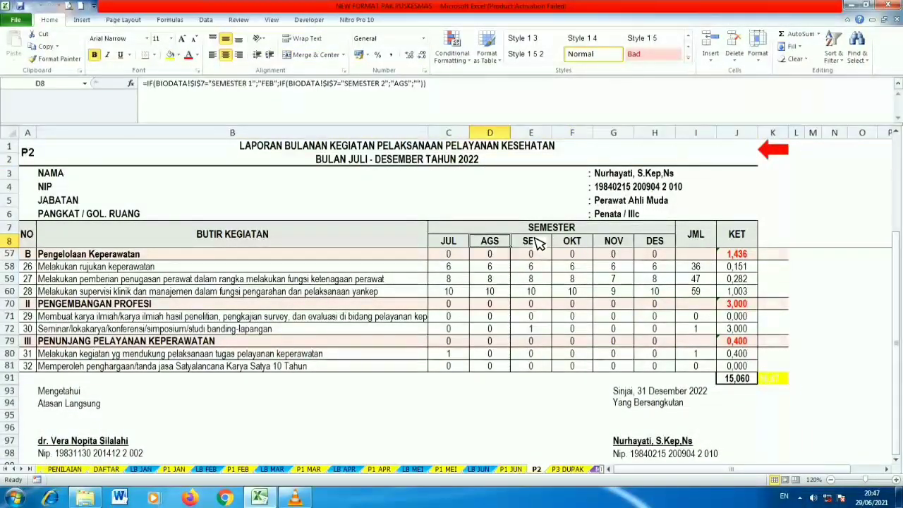
left_click(534, 240)
left_click(579, 249)
left_click(628, 243)
left_click(663, 243)
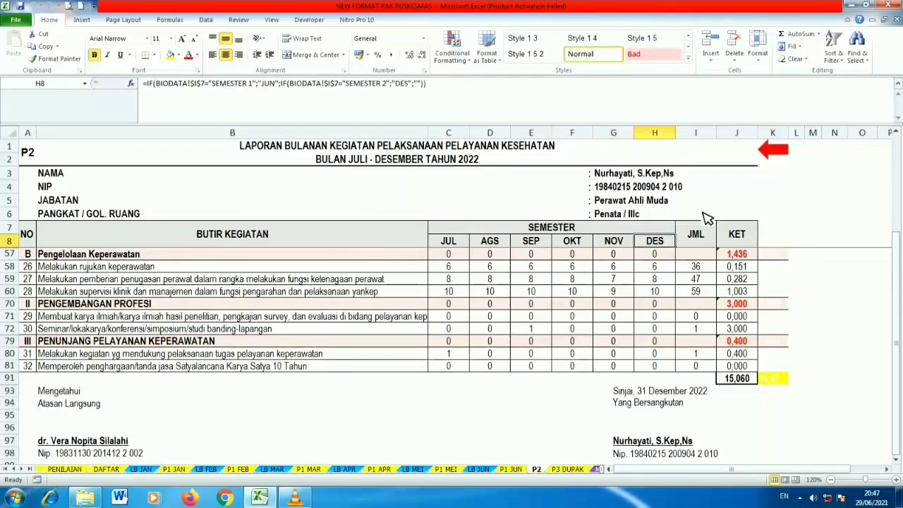
Switch from P2 to the P3 DUPAK sheet and check its position title and MASA PENILAIAN period formulas.
left_click(783, 150)
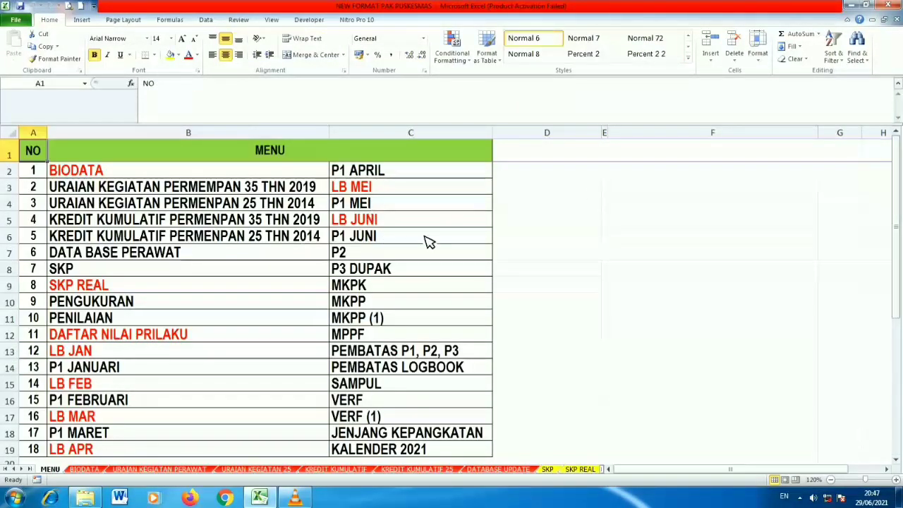
left_click(346, 268)
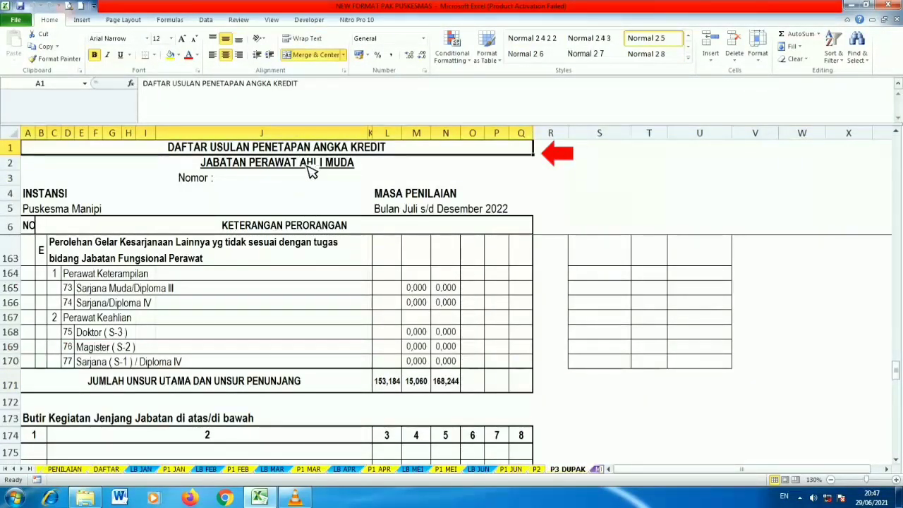
left_click(326, 170)
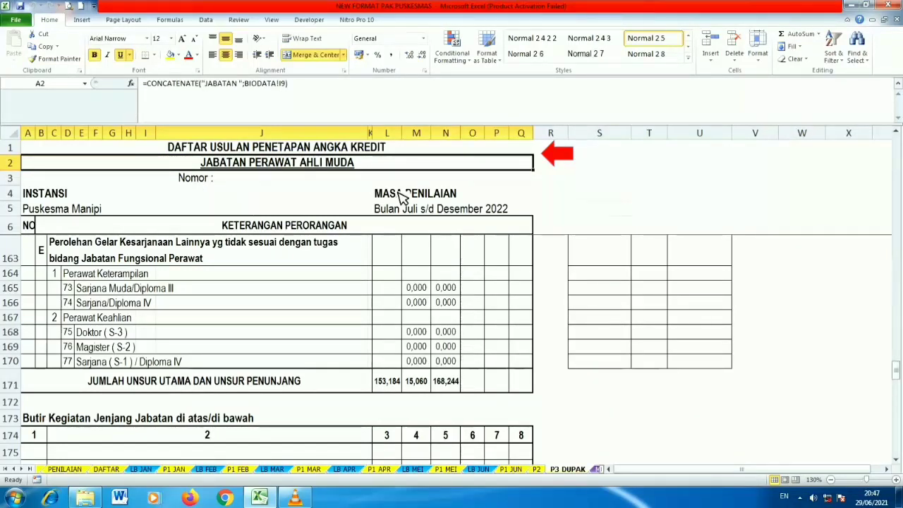
left_click(387, 210)
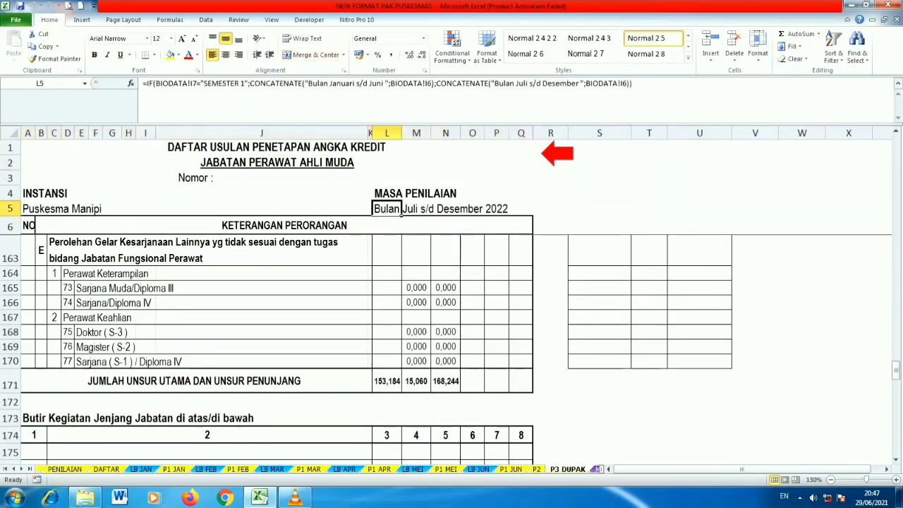
Examine the P3 DUPAK totals and the old credit formula of the education degree row, and return to the menu sheet.
left_click(896, 460)
left_click(895, 460)
left_click(895, 460)
left_click(895, 460)
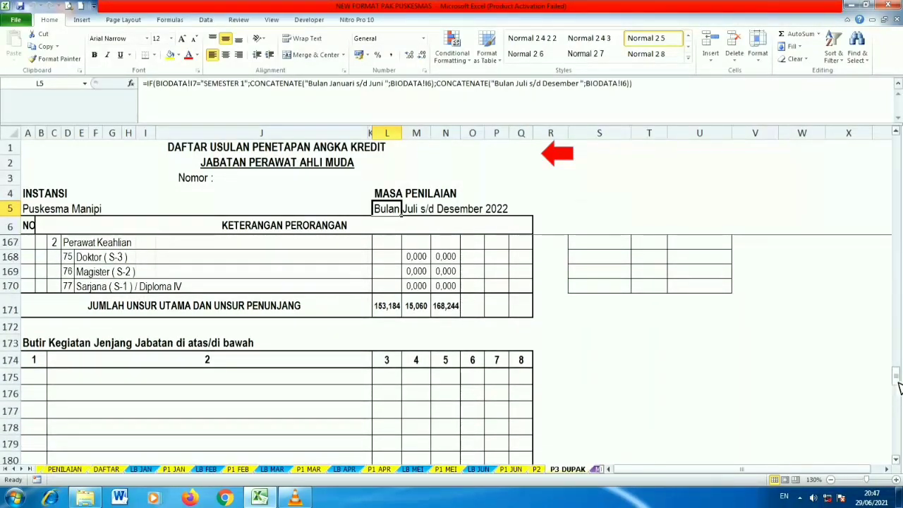
left_click_drag(896, 377, 897, 163)
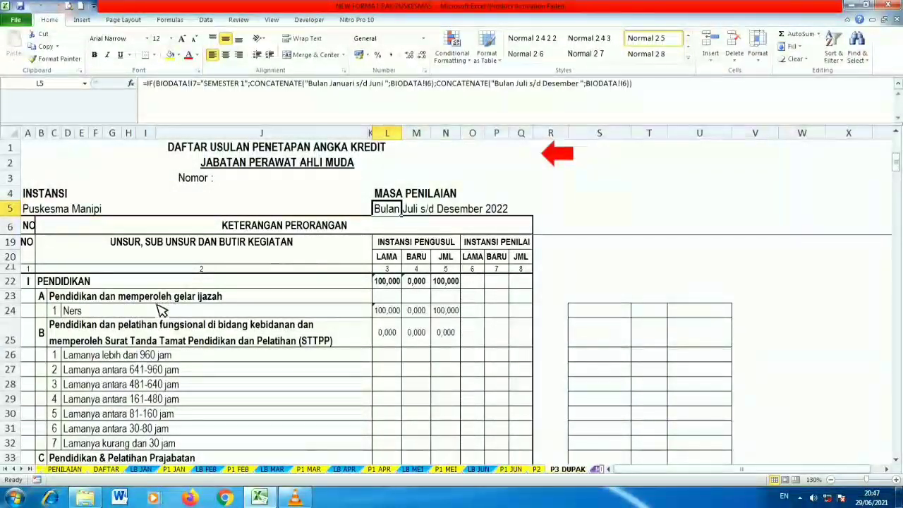
left_click(81, 299)
left_click(389, 312)
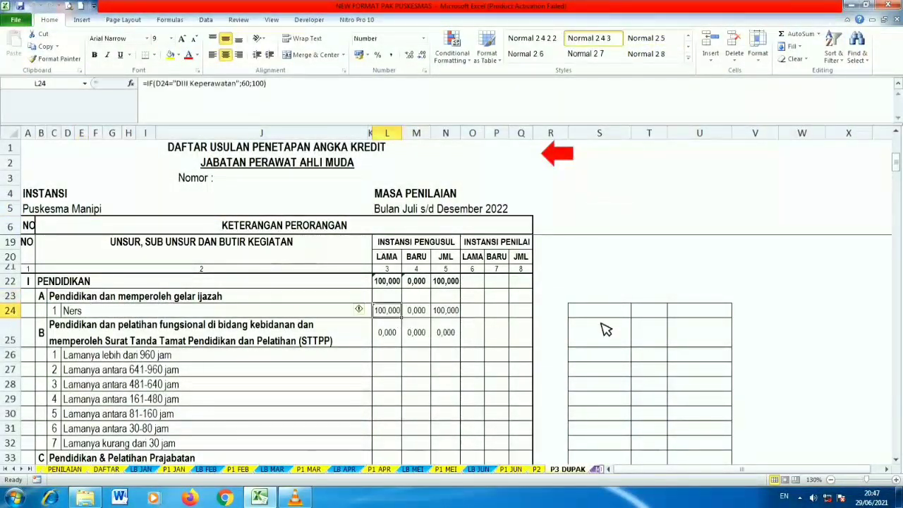
left_click(564, 154)
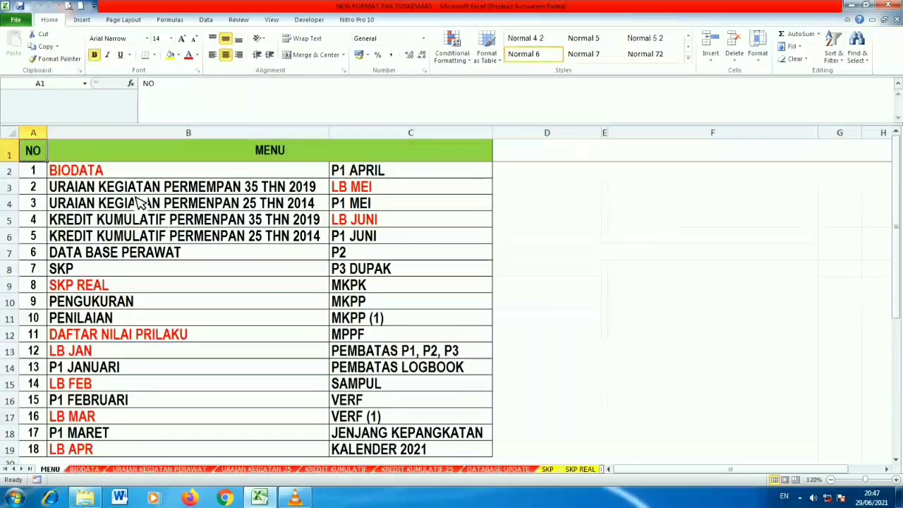
Open BIODATA, switch the nurse record to NOMOR URUT 28, and return to the menu sheet.
left_click(79, 175)
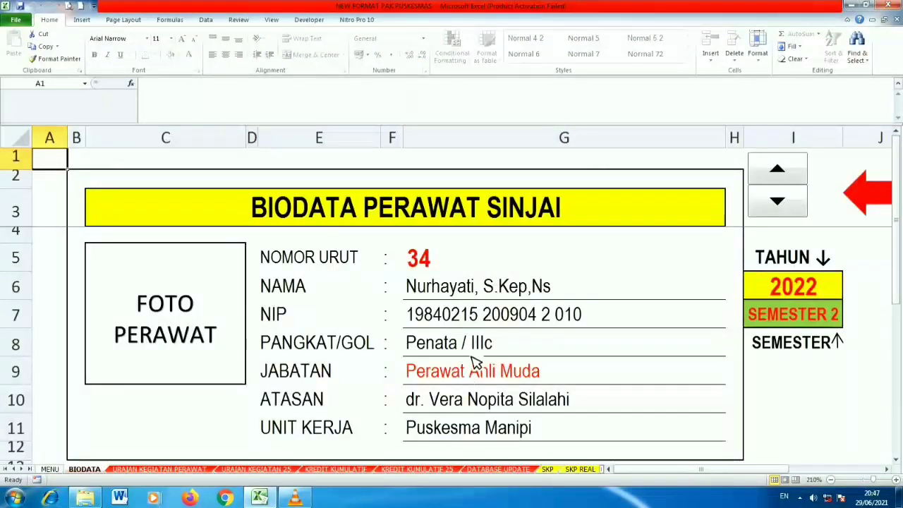
left_click(780, 210)
left_click(782, 213)
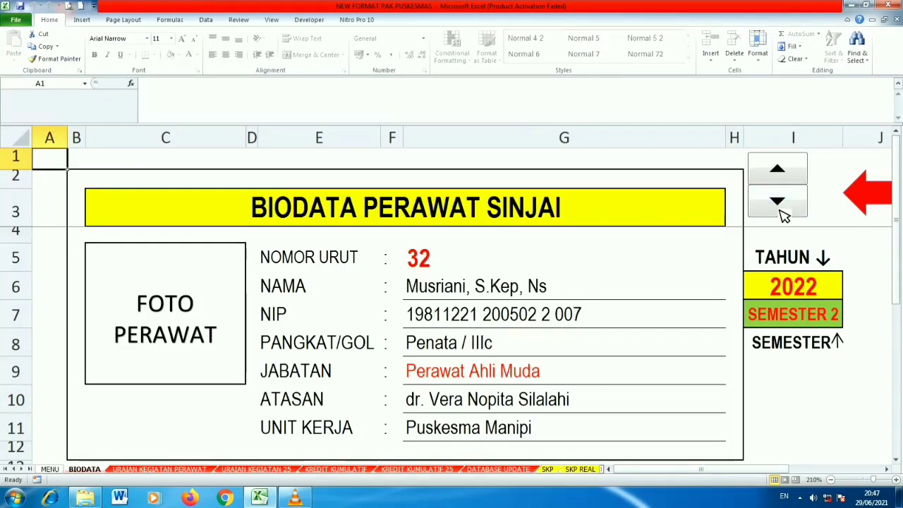
left_click(777, 210)
left_click(777, 211)
left_click(776, 210)
left_click(777, 210)
left_click(777, 211)
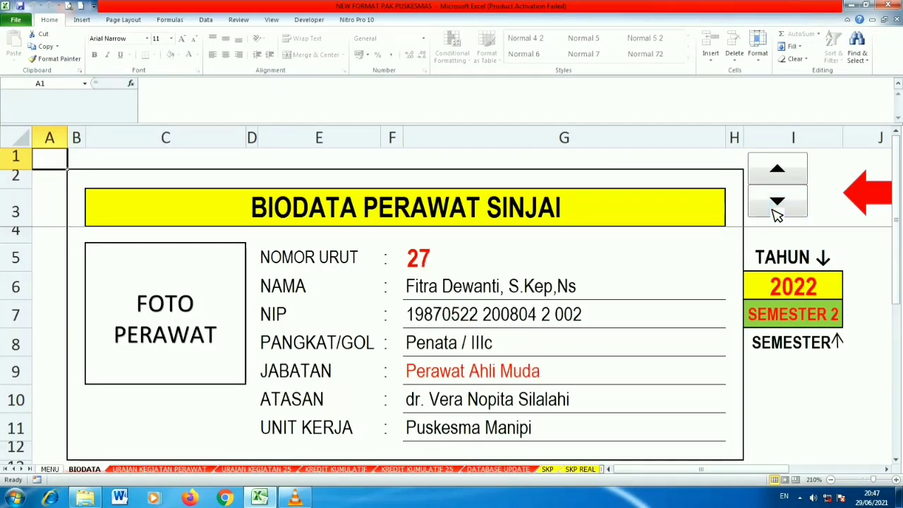
left_click(778, 179)
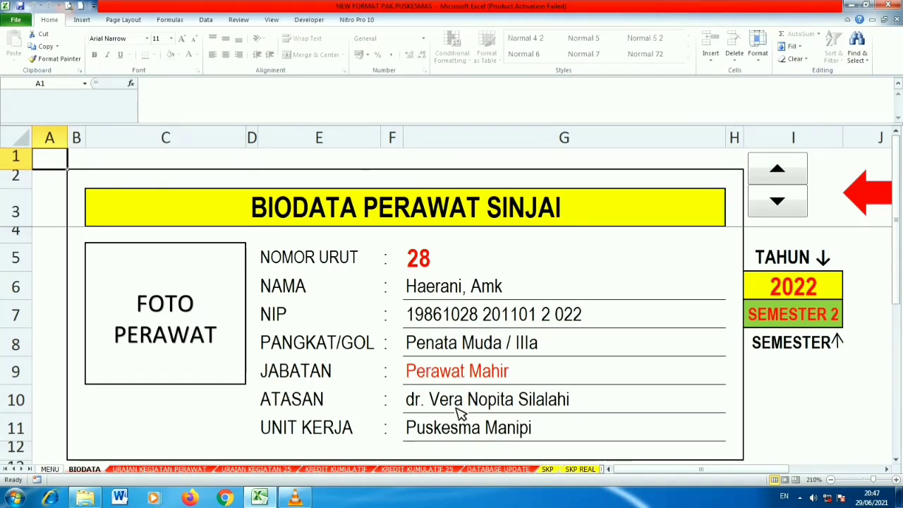
left_click(884, 199)
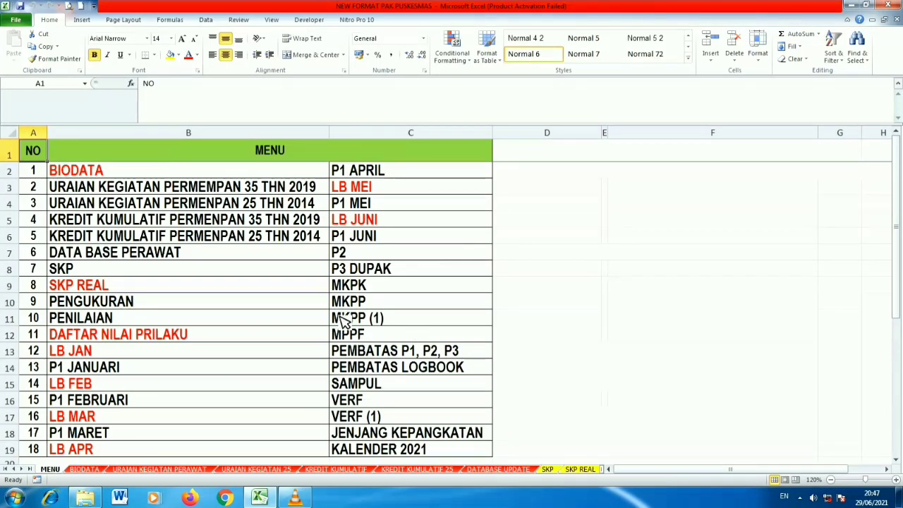
Open P3 DUPAK, check the education degree row and its old credit for the selected nurse, and return to the menu sheet.
left_click(345, 272)
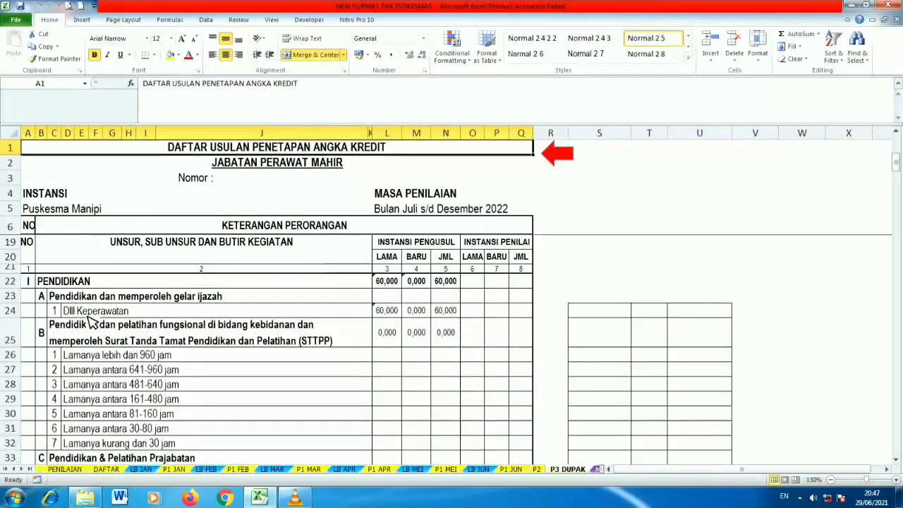
left_click(393, 312)
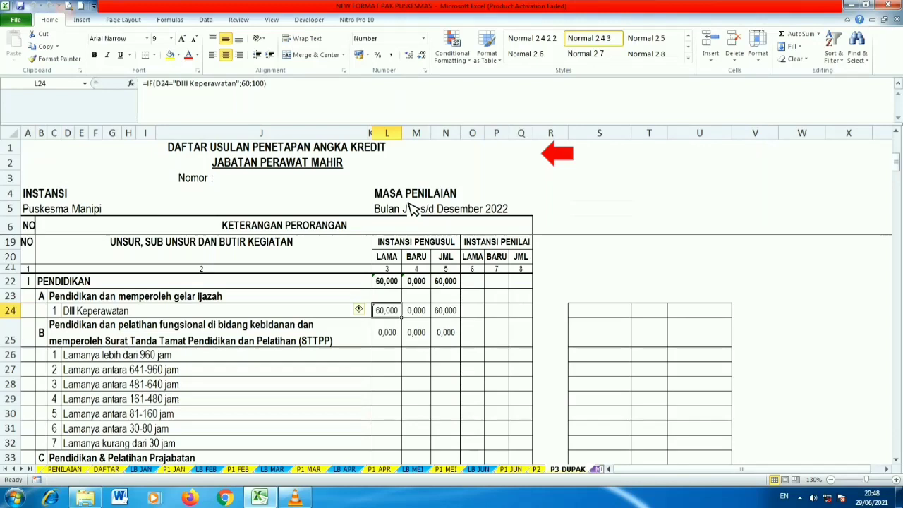
left_click(565, 153)
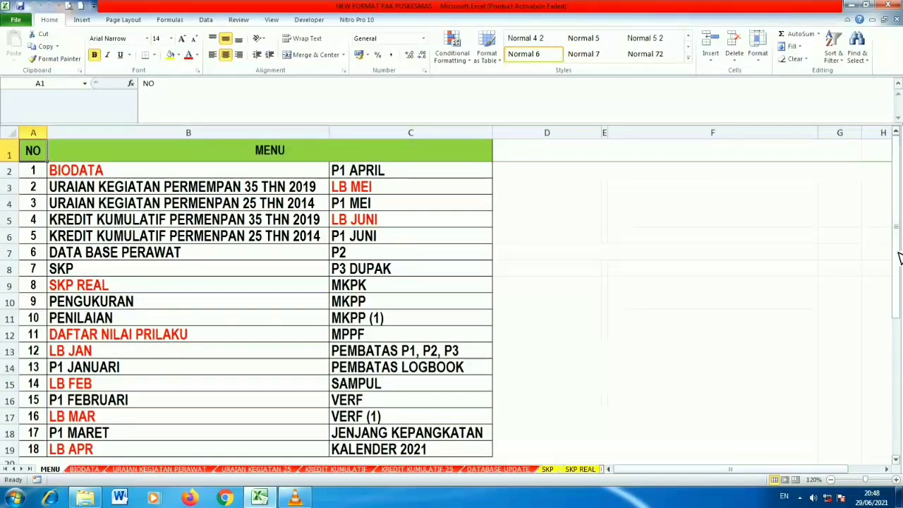
left_click_drag(898, 258, 877, 162)
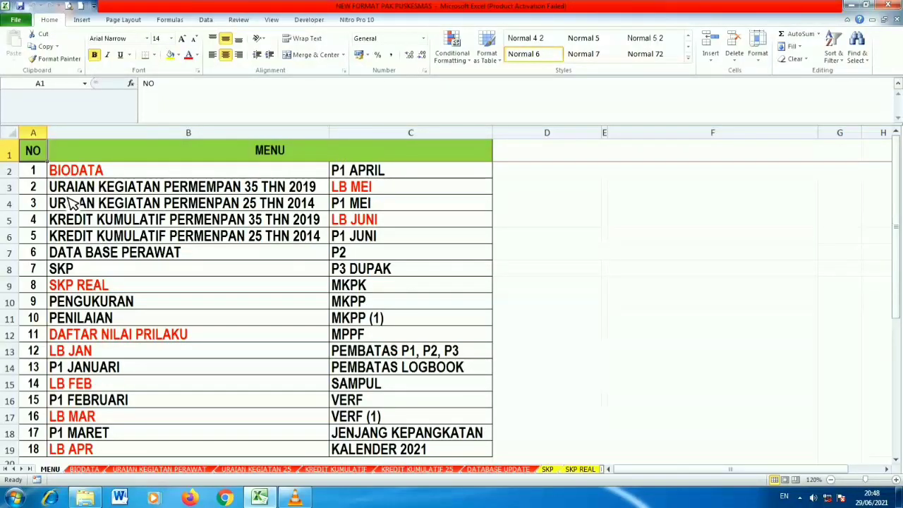
Open the PENGUKURAN sheet, inspect the REALISASI quantity cells from K10 down, and return to the menu sheet.
left_click(86, 304)
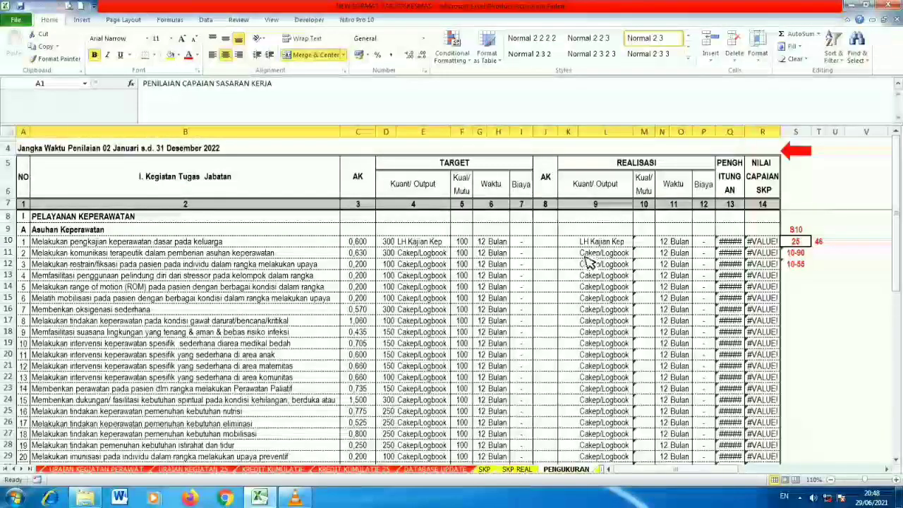
left_click_drag(570, 241, 570, 410)
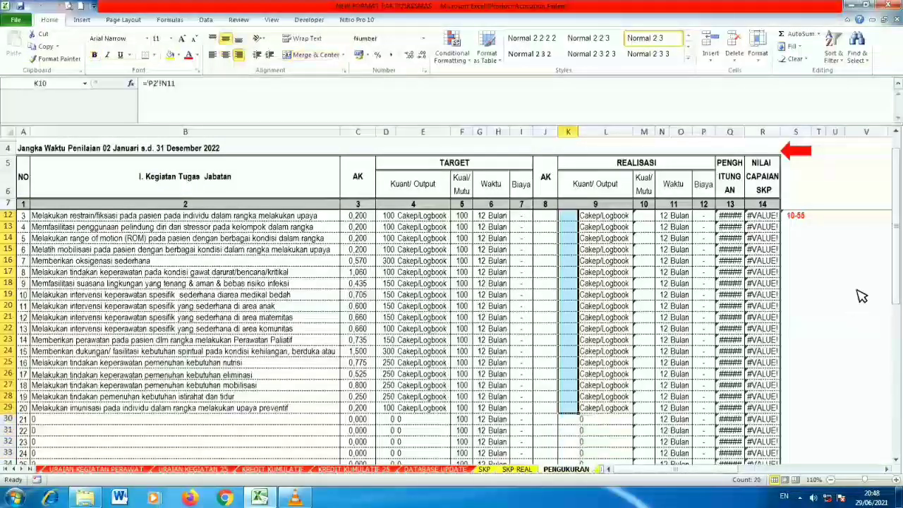
scroll(890, 276, "up", 2)
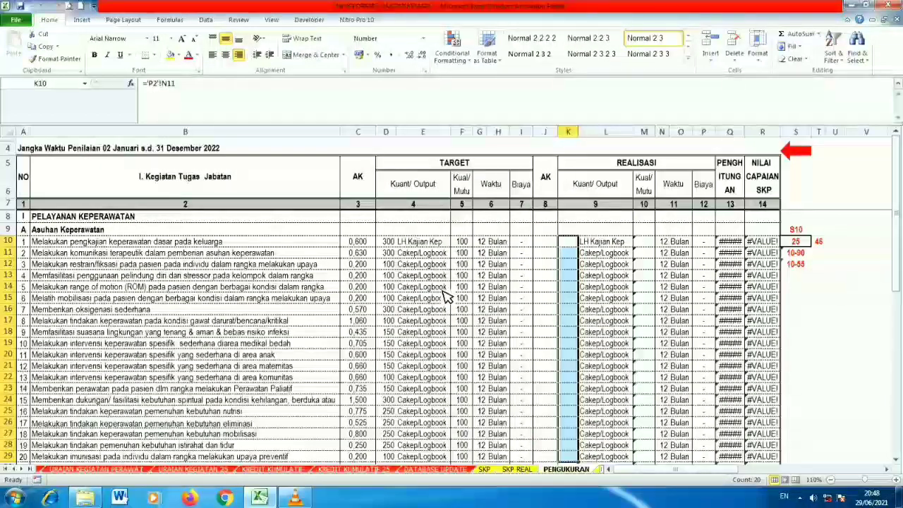
left_click(564, 246)
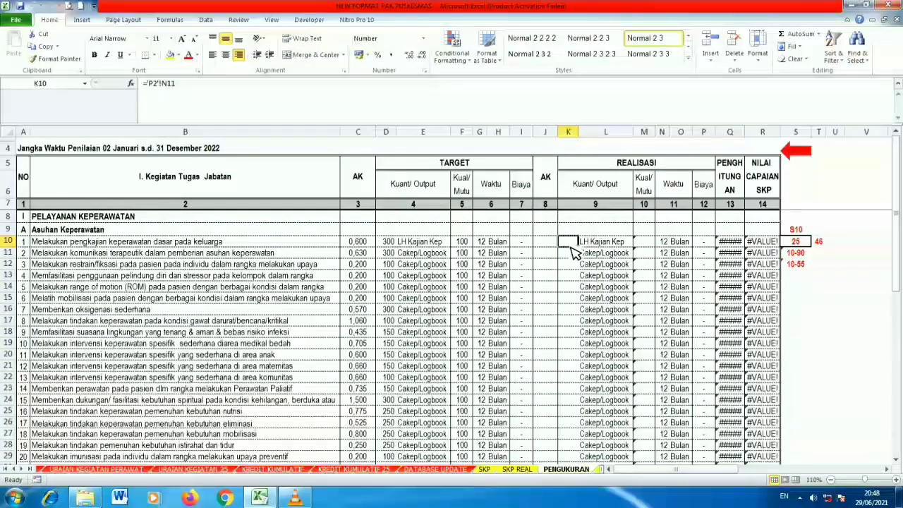
left_click_drag(574, 247, 574, 323)
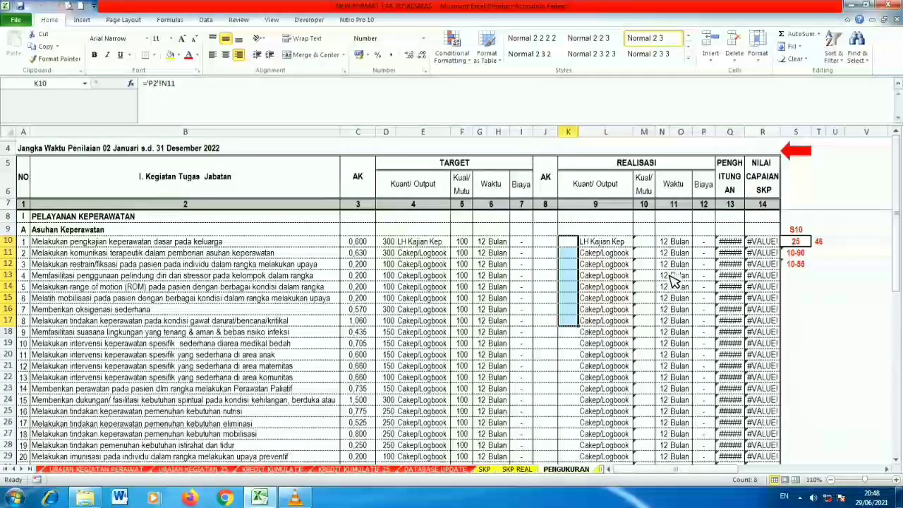
left_click(797, 150)
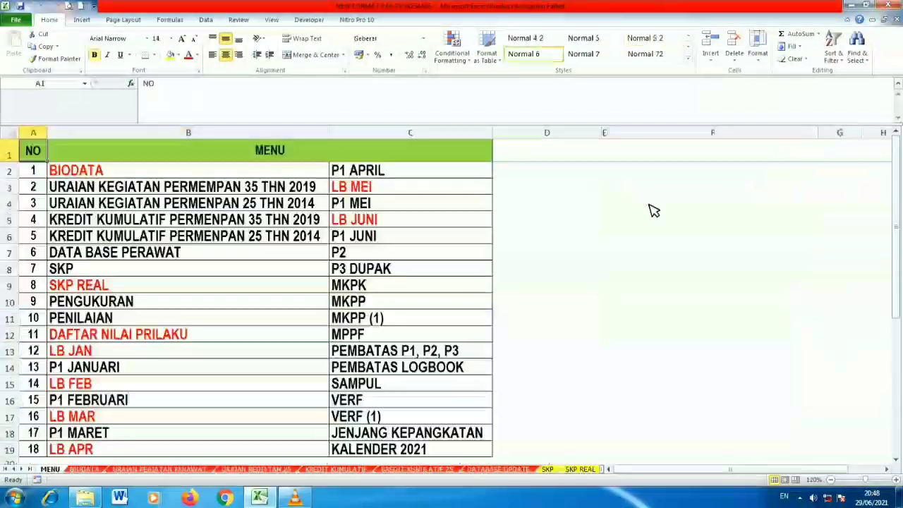
Open the P2 sheet, review the JML totals of the first ten Asuhan Keperawatan activities, and return to the menu sheet.
left_click(344, 255)
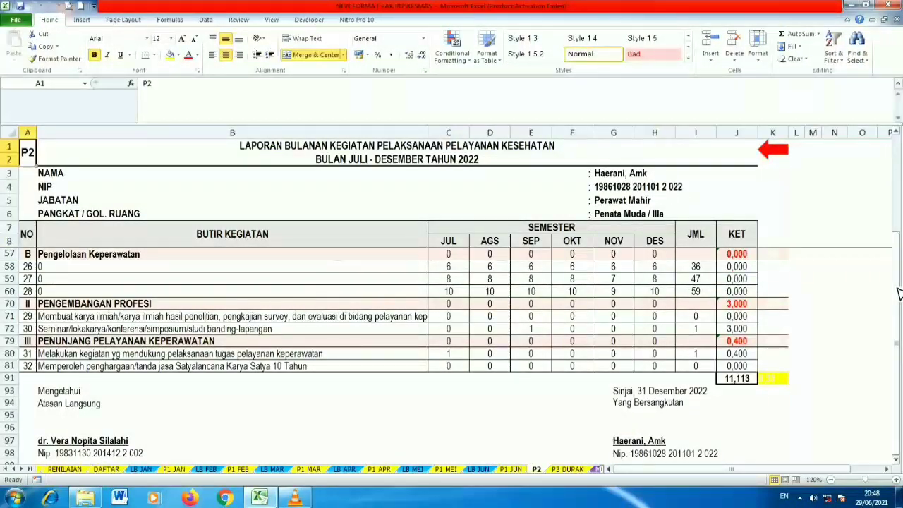
left_click_drag(896, 290, 896, 192)
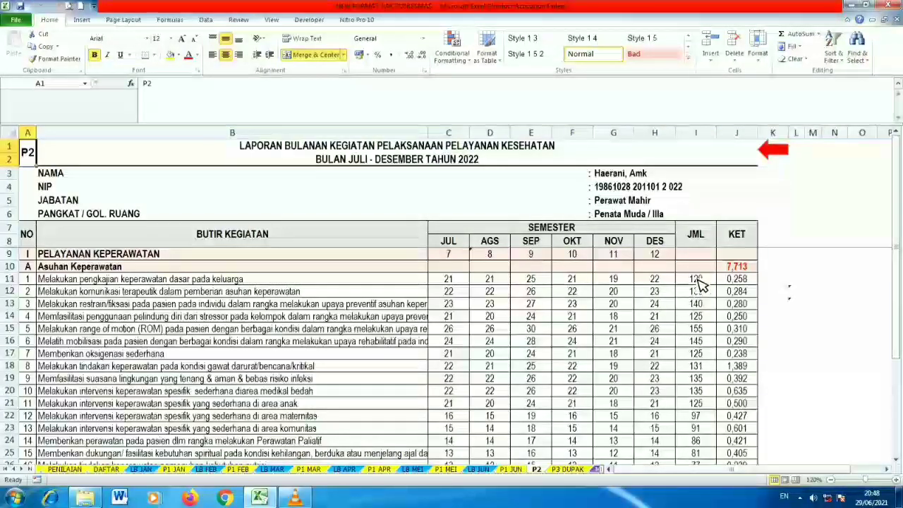
left_click_drag(696, 278, 695, 390)
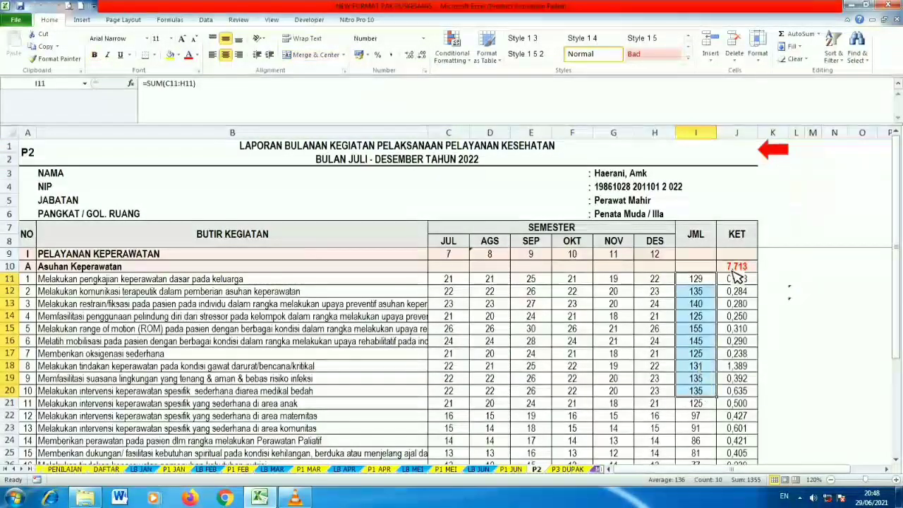
left_click(780, 151)
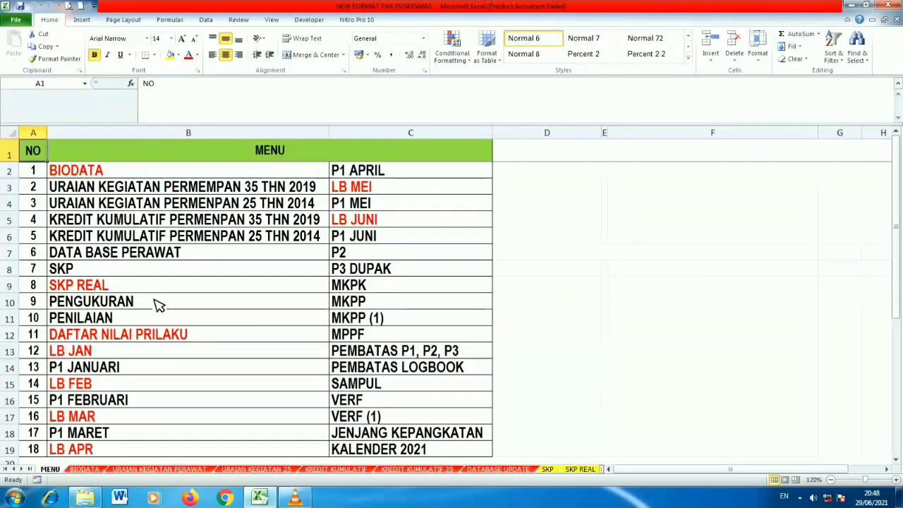
Reopen PENGUKURAN, inspect the realised AK, quantity, quality, PENGHITUNGAN and NILAI CAPAIAN SKP columns, and return to the menu sheet.
left_click(90, 309)
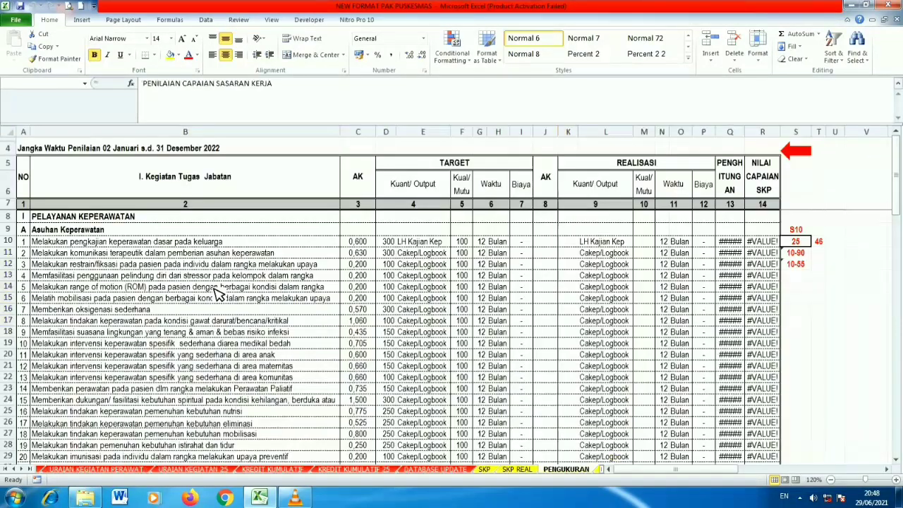
left_click(548, 243)
left_click_drag(548, 246, 548, 276)
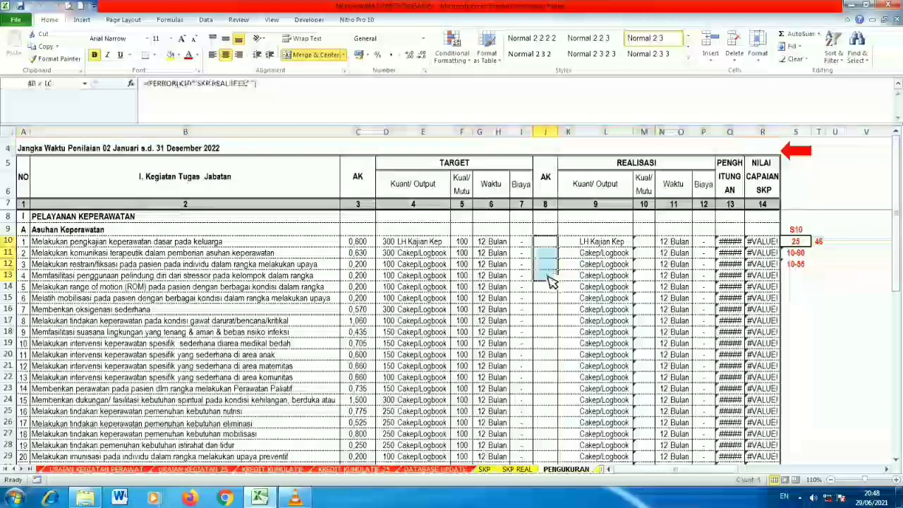
left_click(572, 245)
left_click_drag(572, 247, 574, 423)
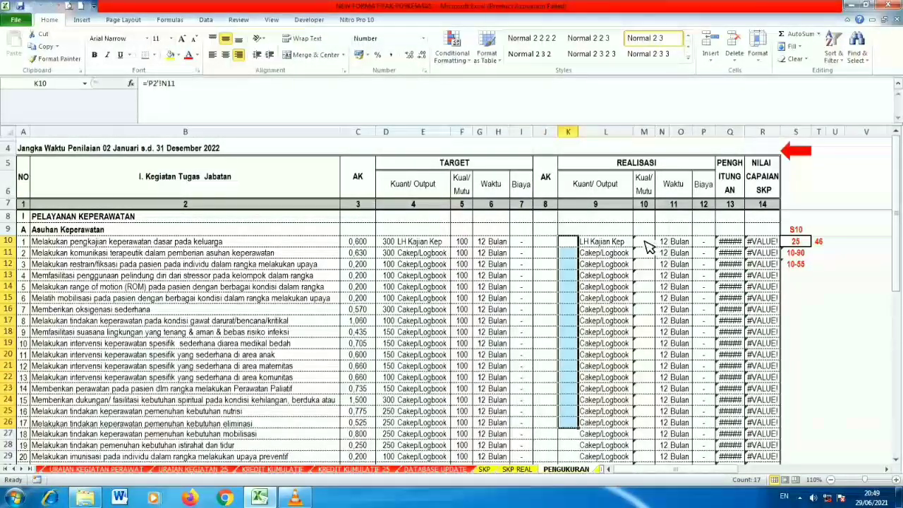
left_click_drag(645, 242, 652, 309)
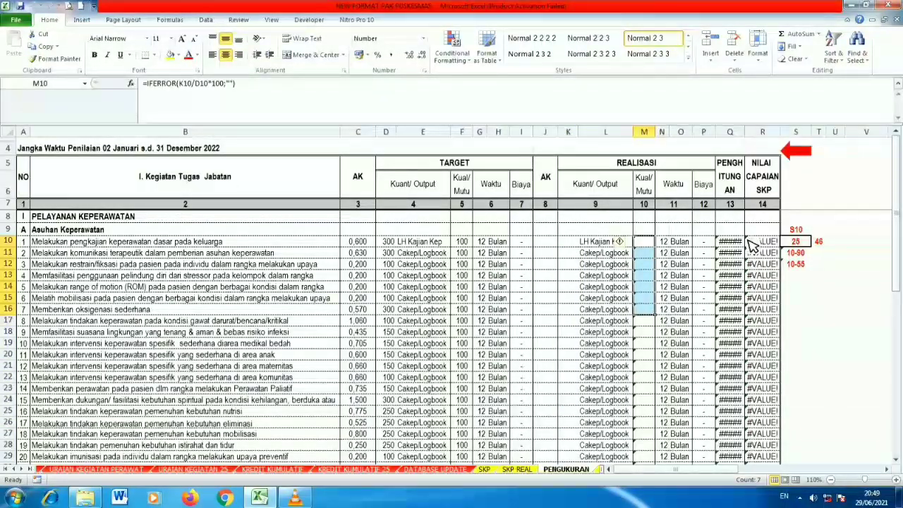
left_click_drag(729, 242, 752, 382)
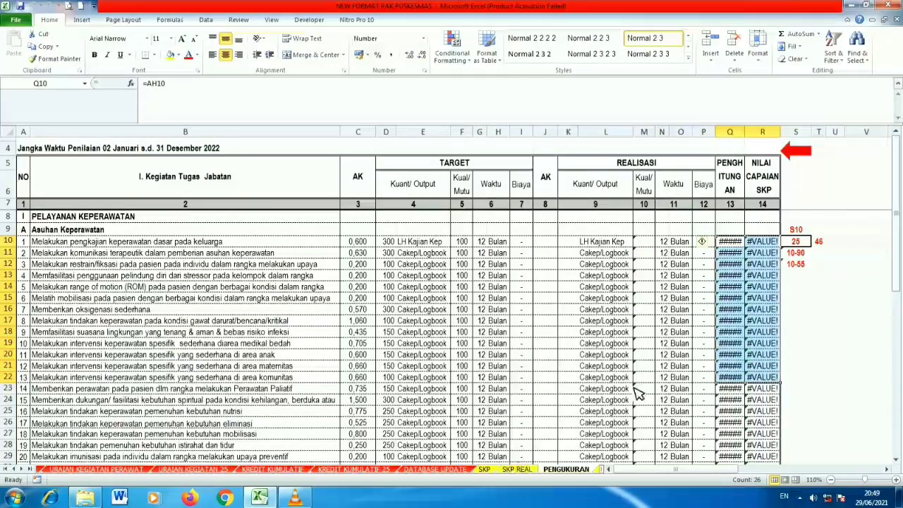
left_click(565, 255)
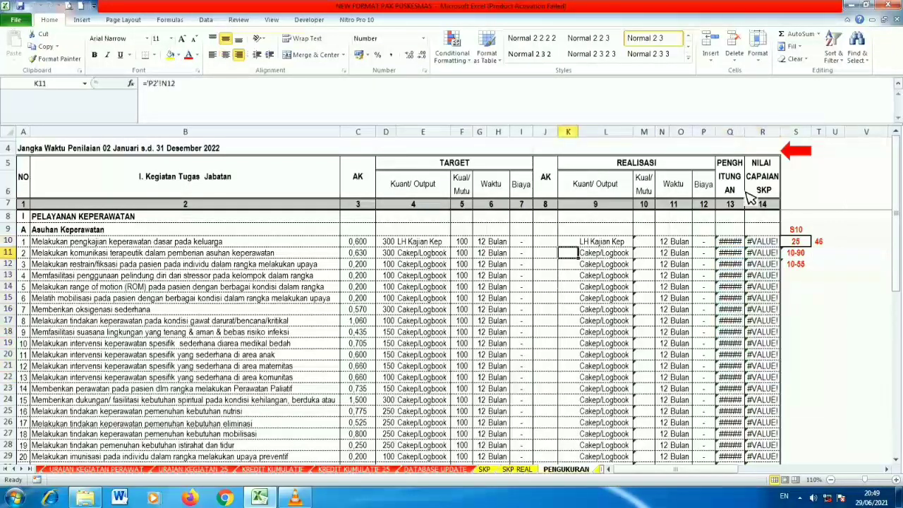
left_click(798, 150)
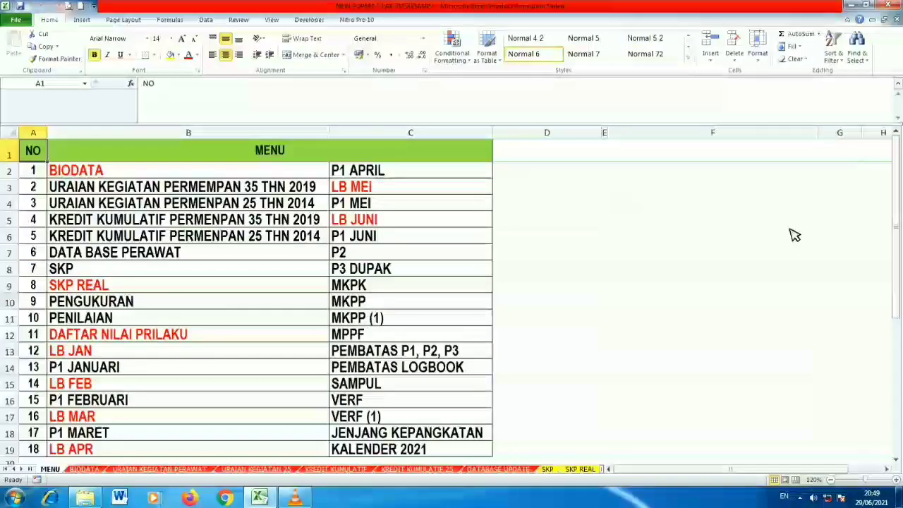
mouse_move(894, 267)
left_mouse_down()
mouse_move(883, 304)
mouse_move(892, 265)
left_mouse_up()
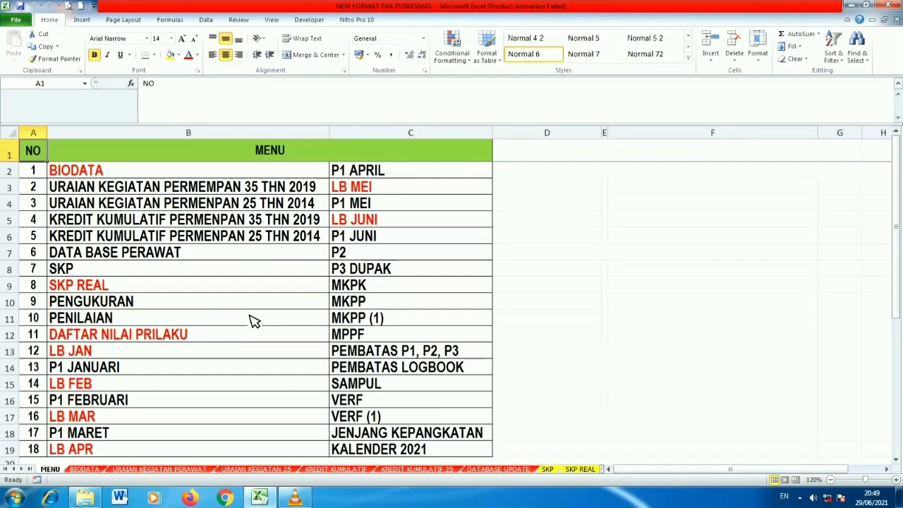
mouse_move(895, 286)
left_mouse_down()
mouse_move(897, 324)
mouse_move(898, 268)
left_mouse_up()
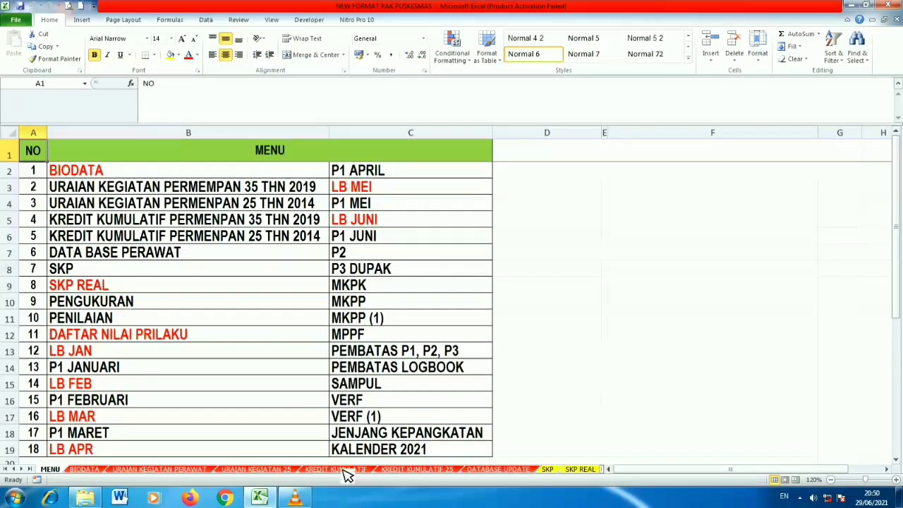